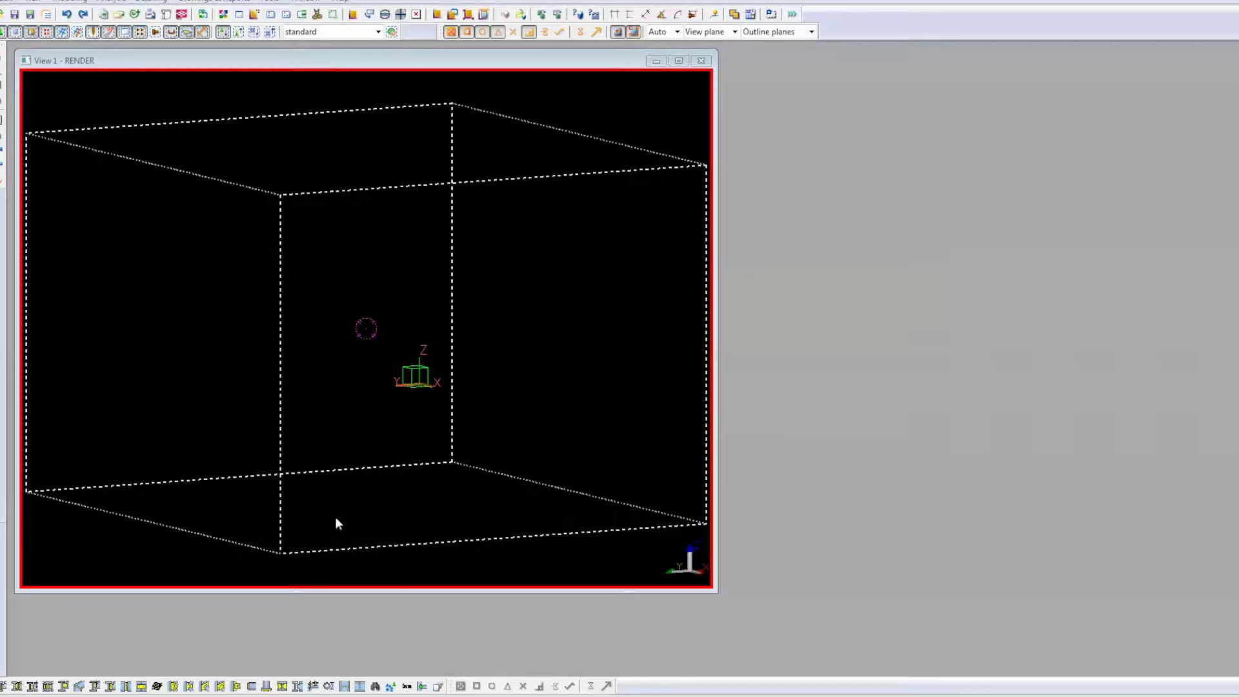
# Step: Examine the 3D RENDER view's work area and origin from several angles and zoom levels
pyautogui.scroll(5, 415, 355)
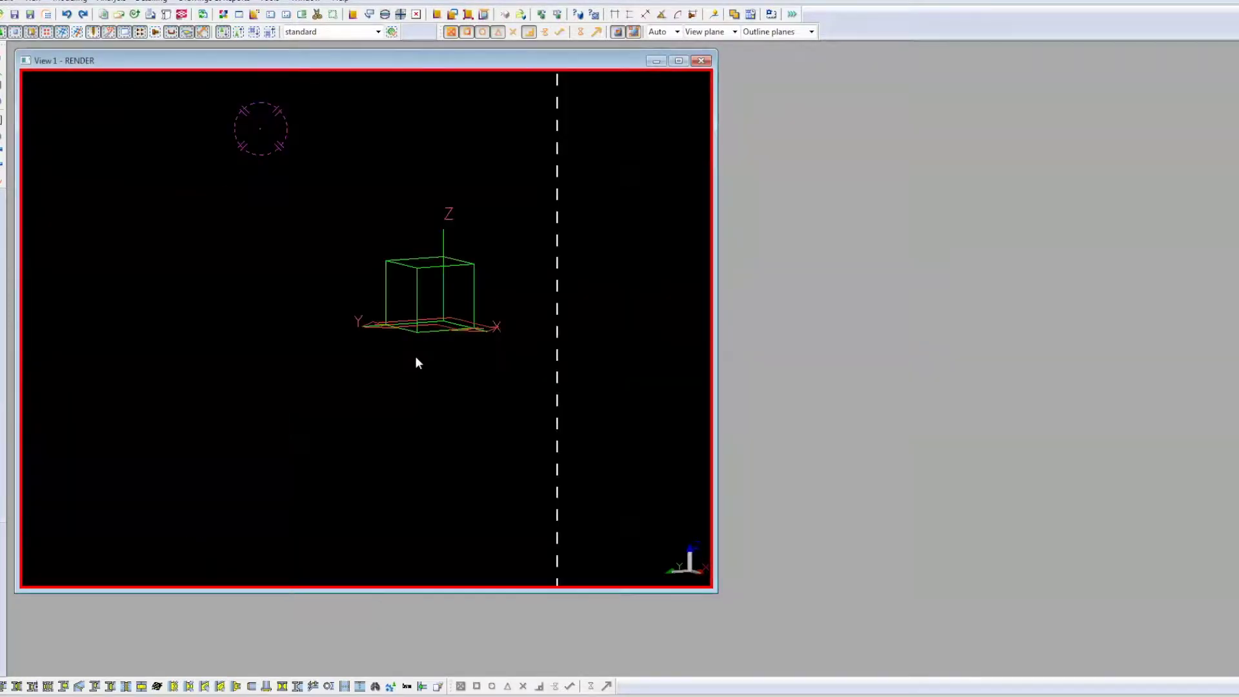
pyautogui.moveTo(430, 330); pyautogui.dragTo(207, 332, button='middle')
pyautogui.moveTo(109, 256); pyautogui.dragTo(362, 332, button='middle')
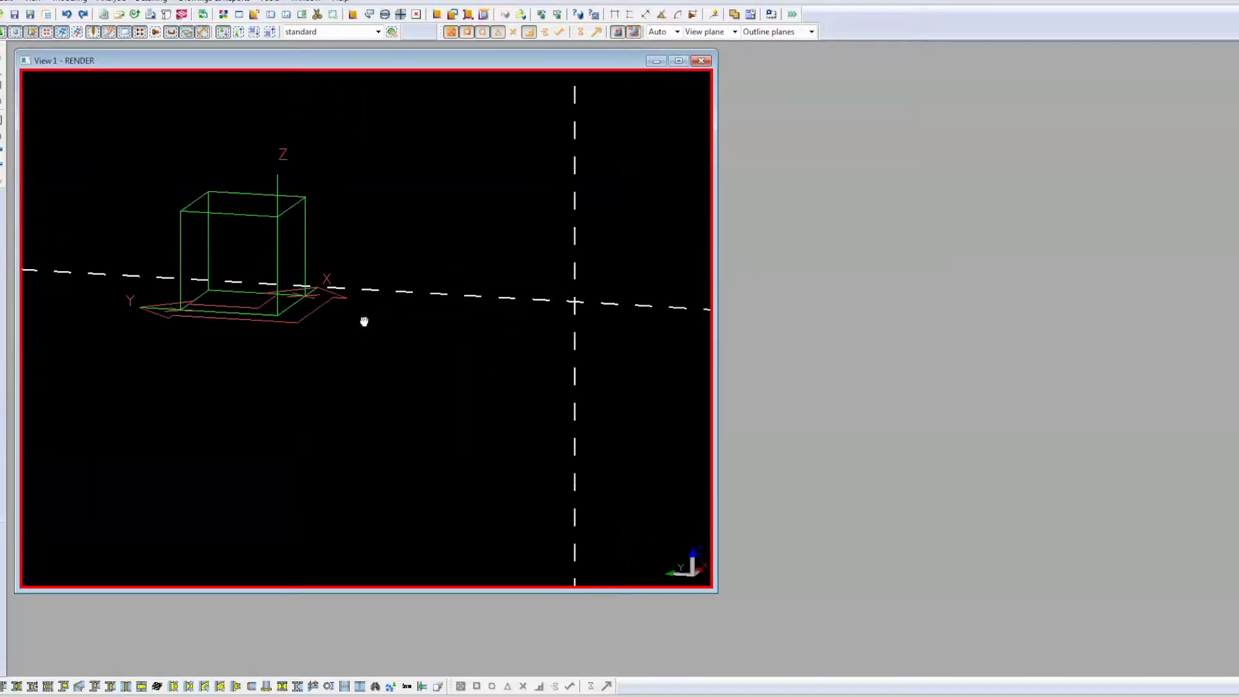
pyautogui.scroll(2, 180, 314)
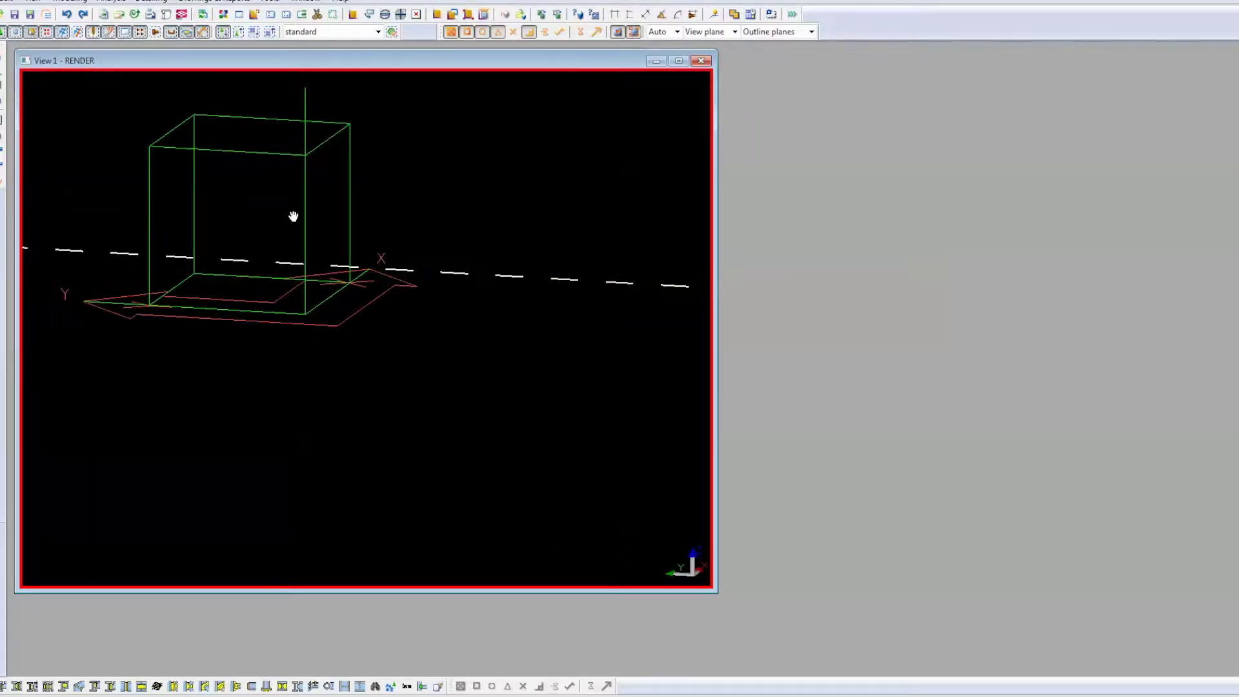
pyautogui.rightClick(461, 199)
pyautogui.click(491, 208)
pyautogui.scroll(-4, 392, 399)
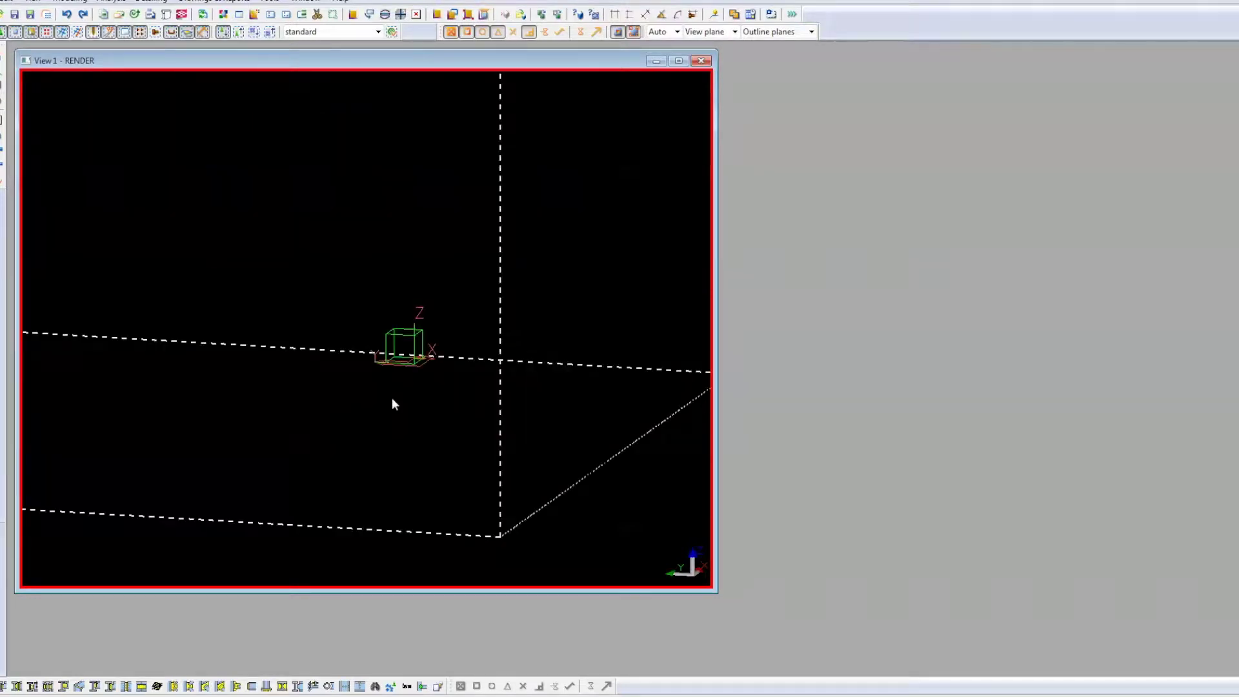
pyautogui.moveTo(399, 389); pyautogui.dragTo(424, 362, button='middle')
pyautogui.scroll(1, 464, 335)
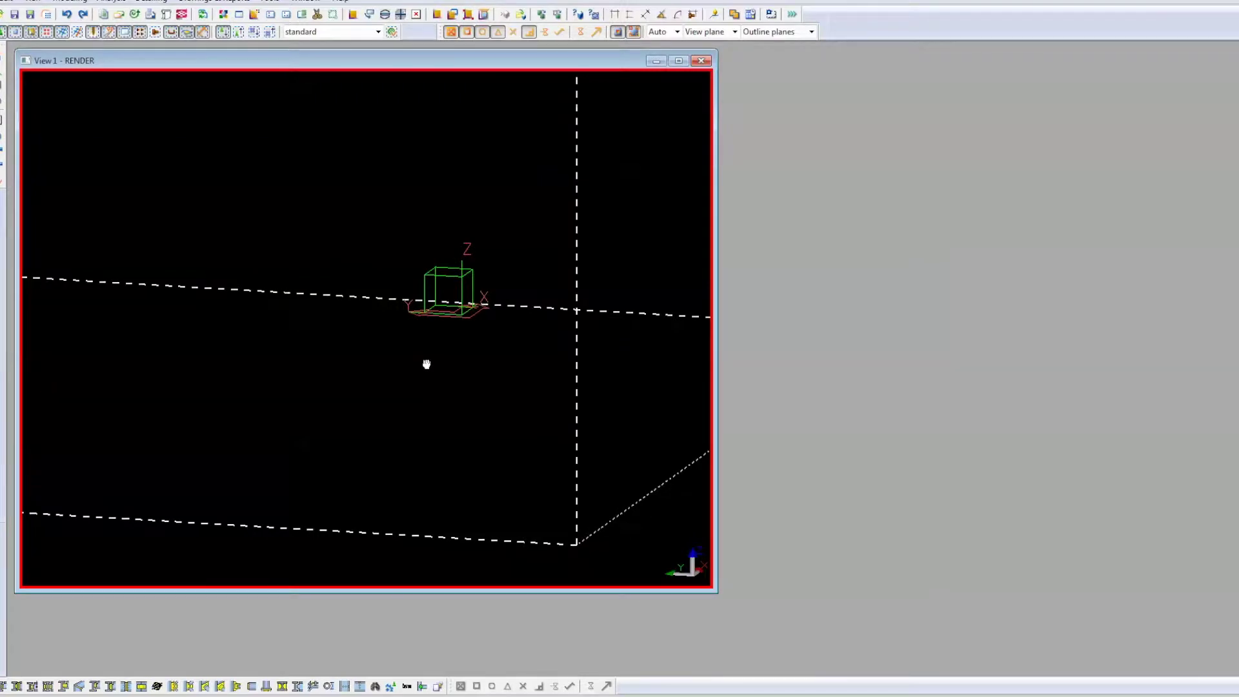
pyautogui.scroll(1, 423, 362)
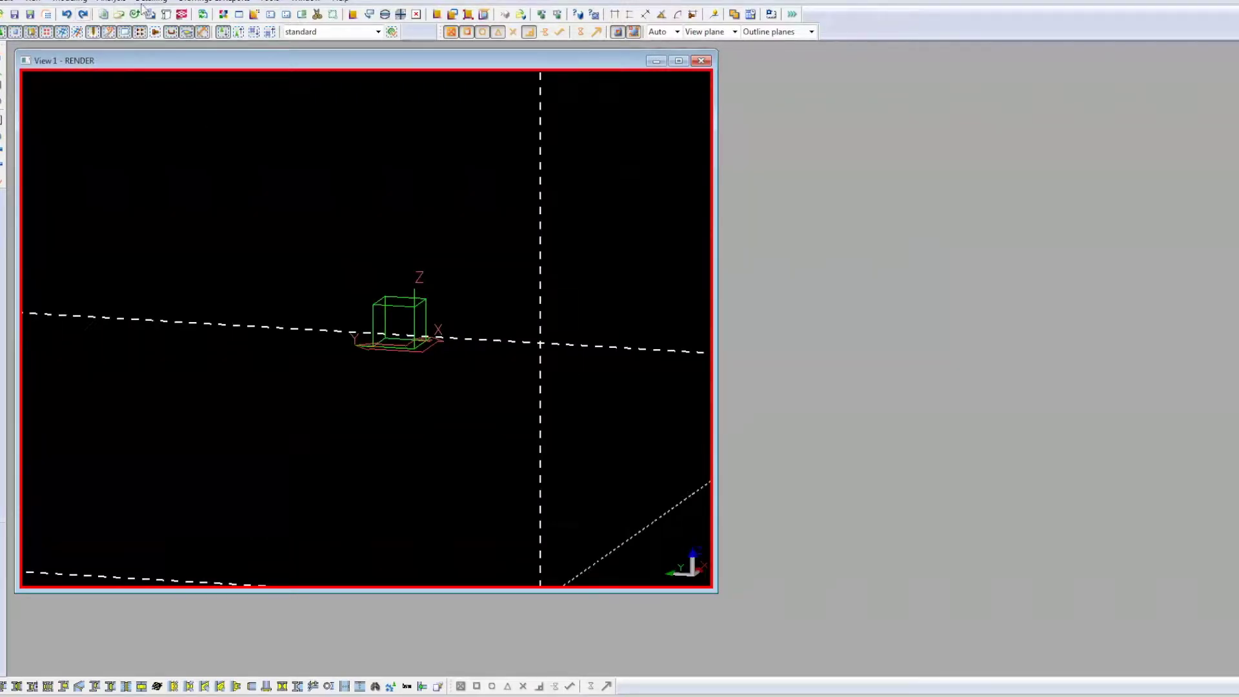
# Step: Create model views along all grid lines in the XY, ZY and XZ planes, using the standard settings
pyautogui.click(111, 2)
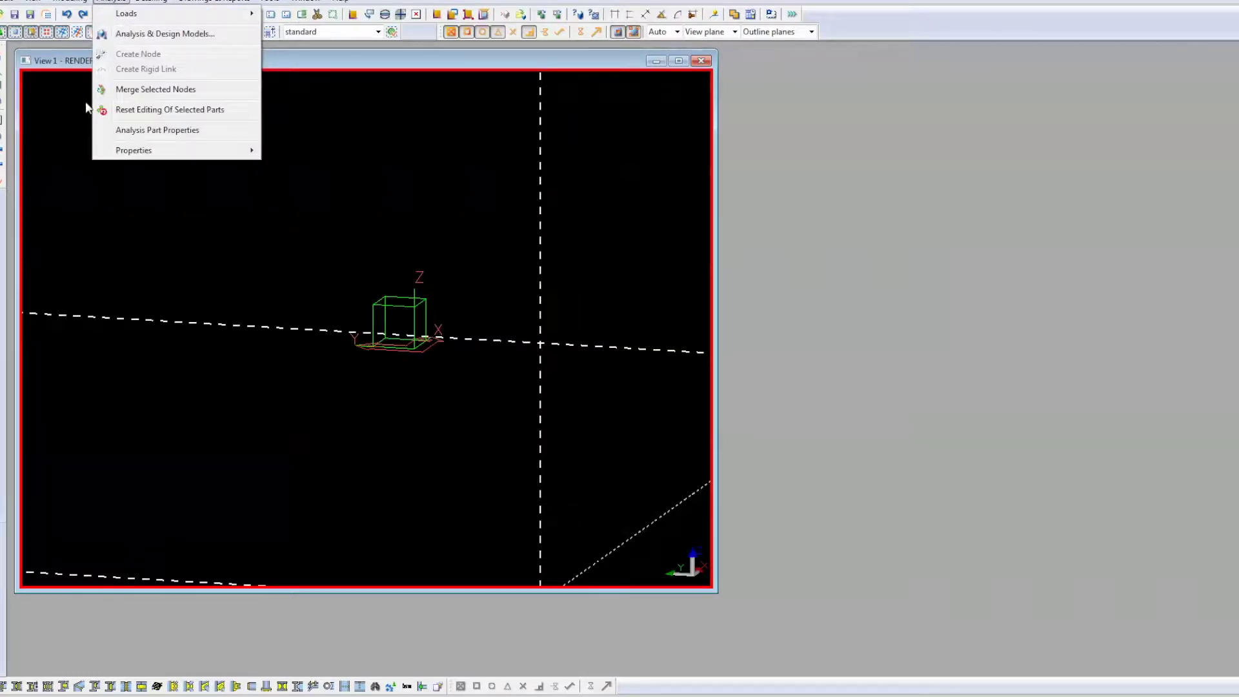
pyautogui.moveTo(33, 2)
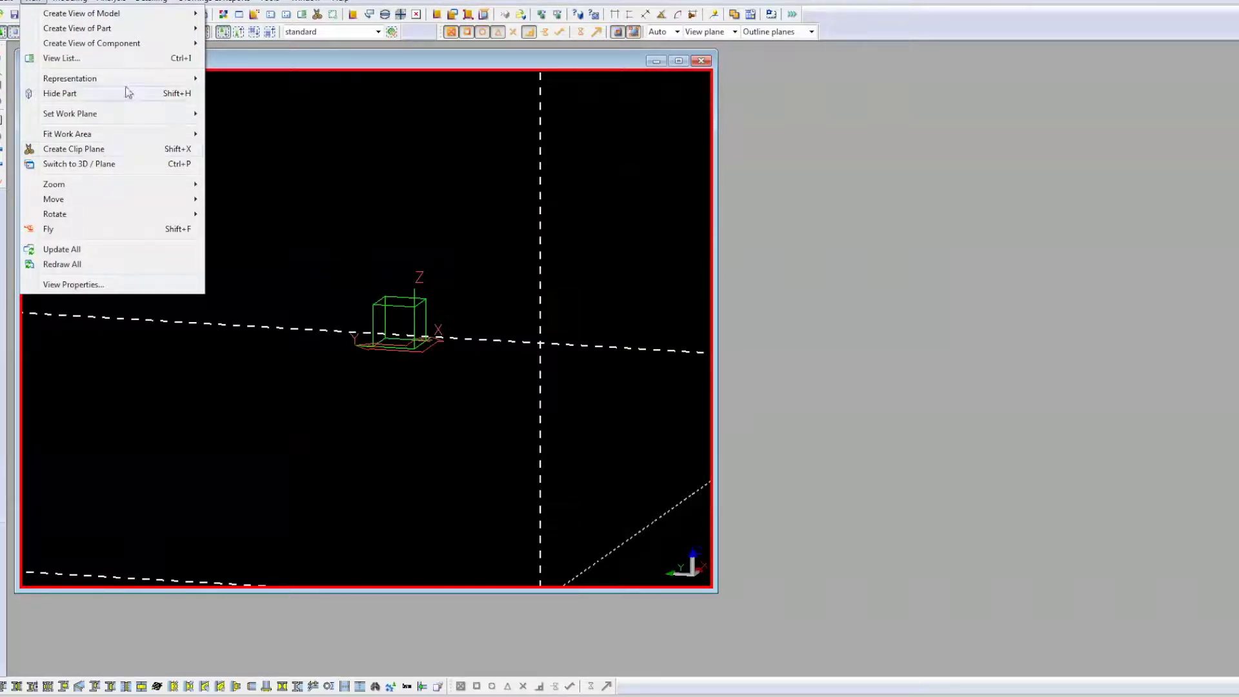
pyautogui.moveTo(71, 16)
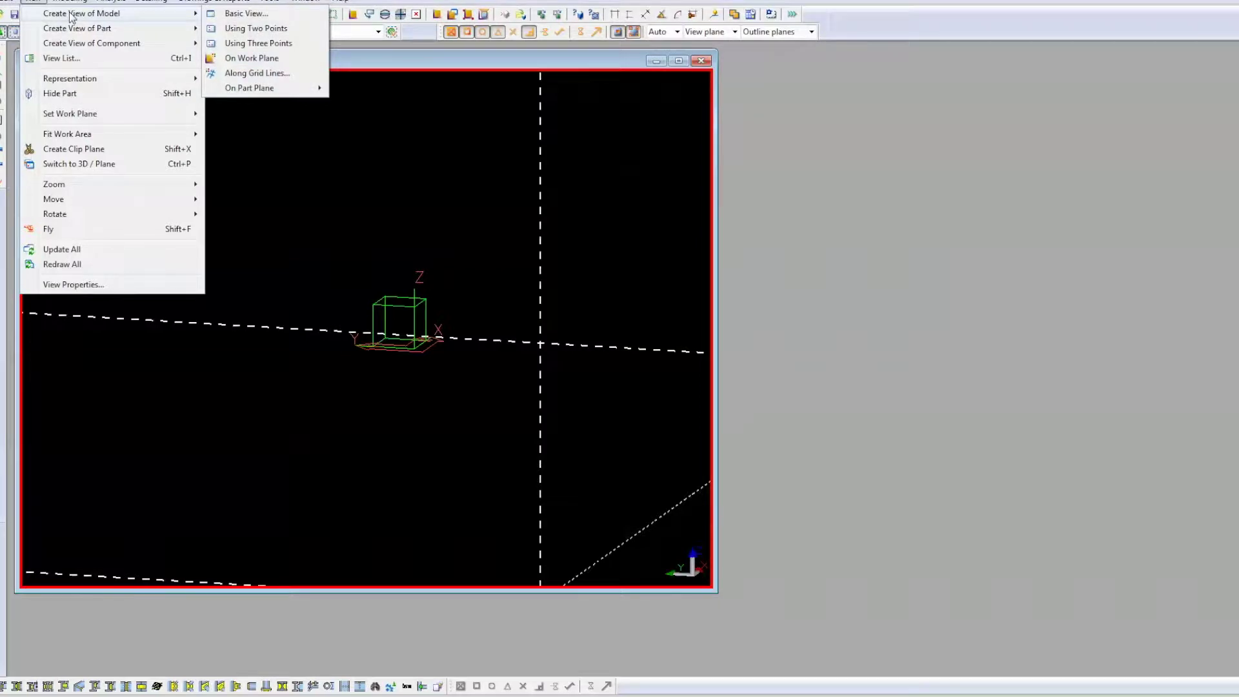
pyautogui.click(258, 73)
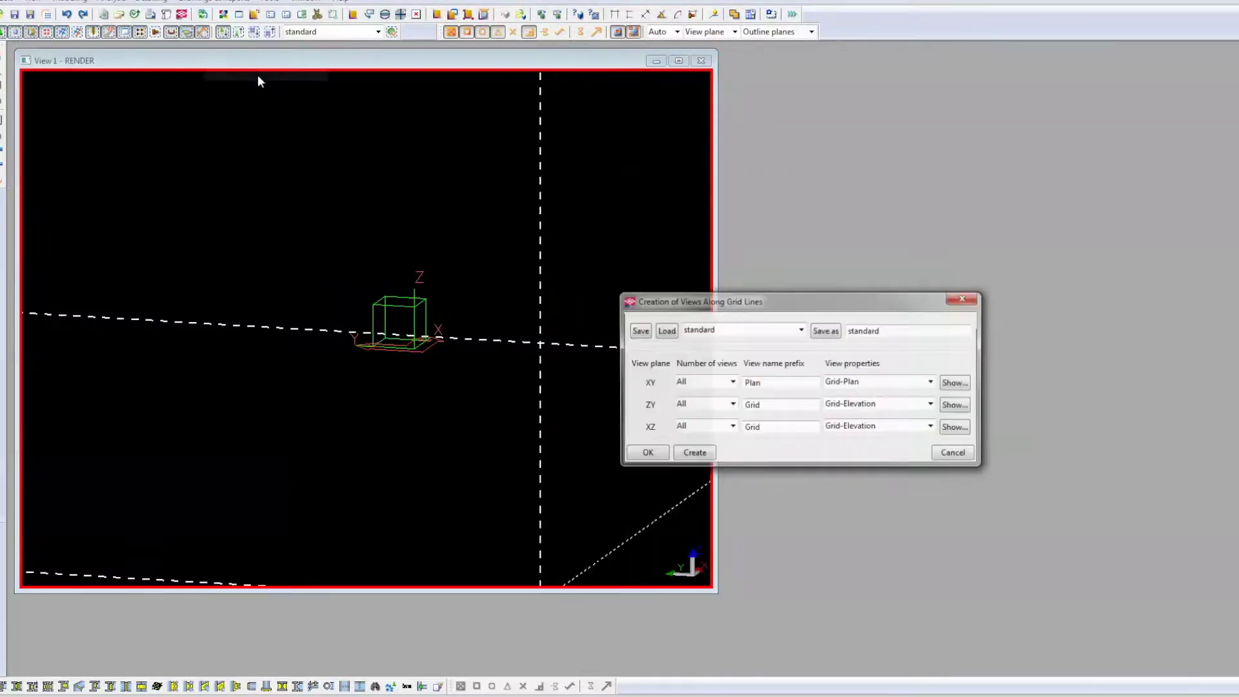
pyautogui.click(687, 453)
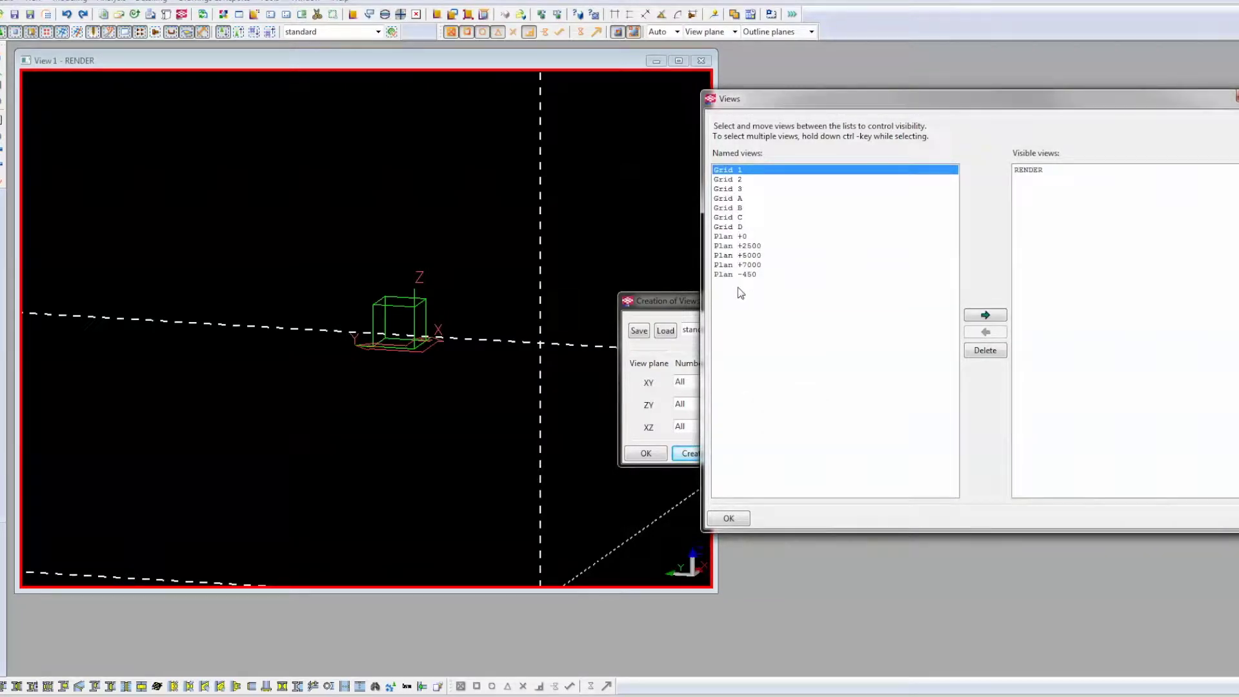
# Step: Display the Plan +0 view and open the grid's properties, keeping the dialog clear of the plan
pyautogui.doubleClick(728, 237)
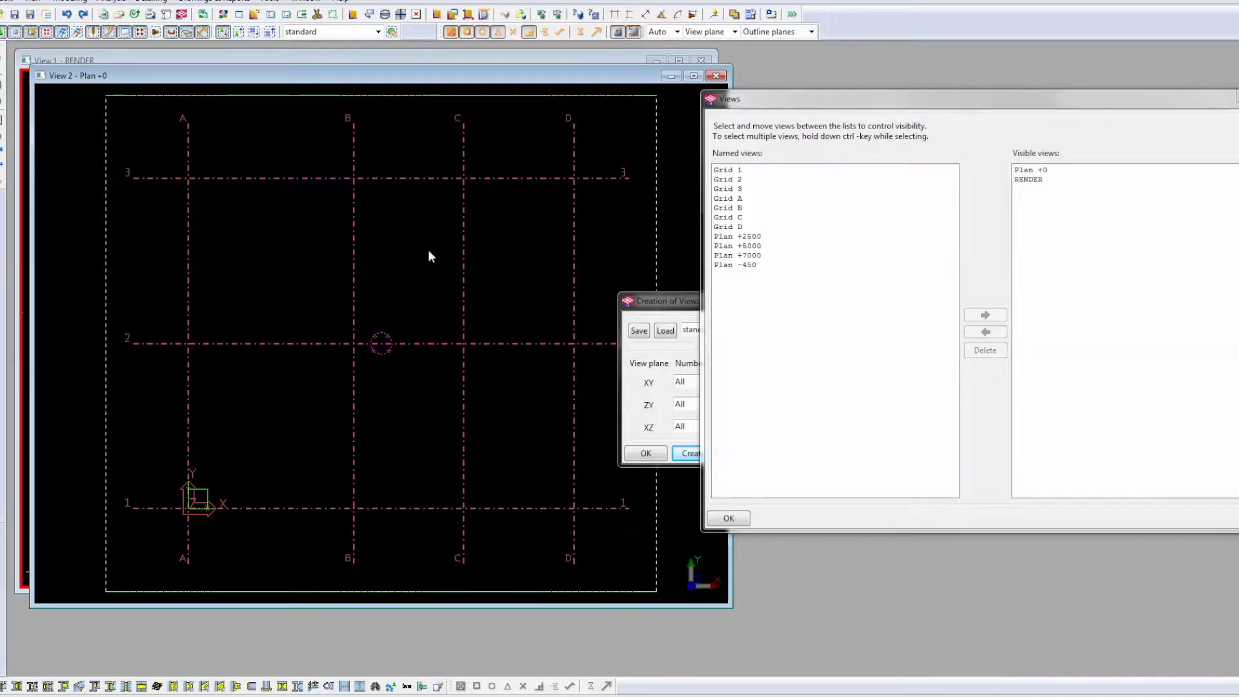
pyautogui.doubleClick(428, 249)
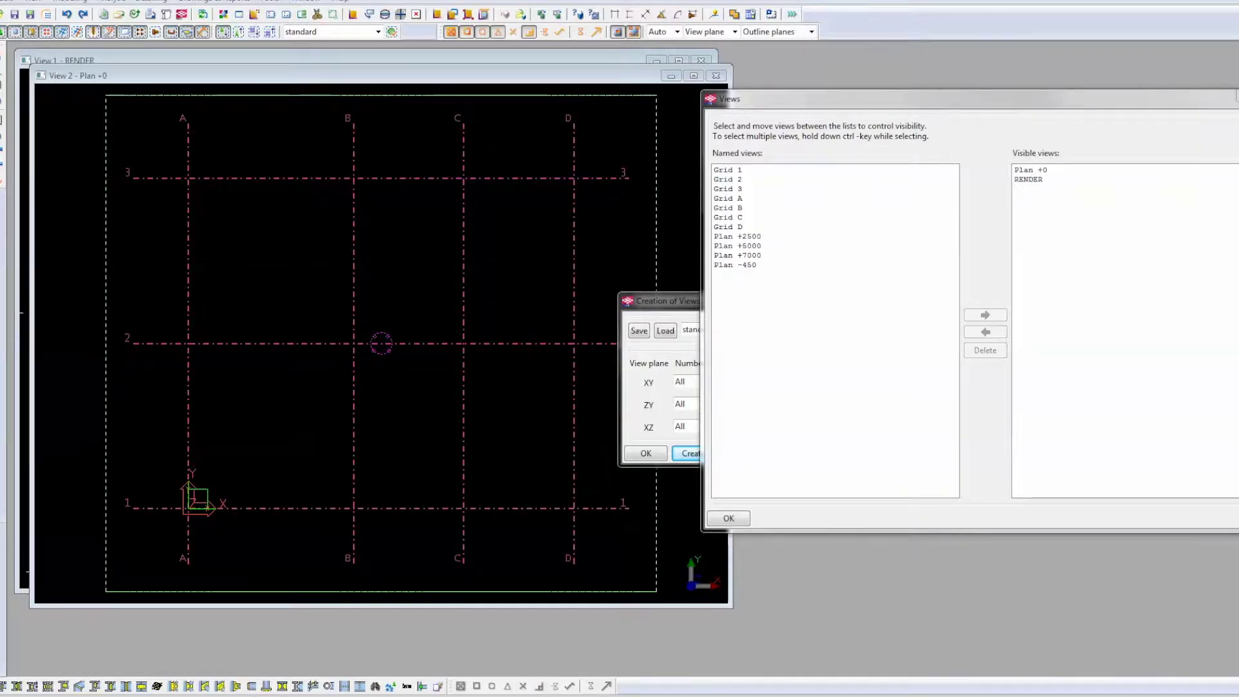
pyautogui.moveTo(786, 94); pyautogui.dragTo(758, 198)
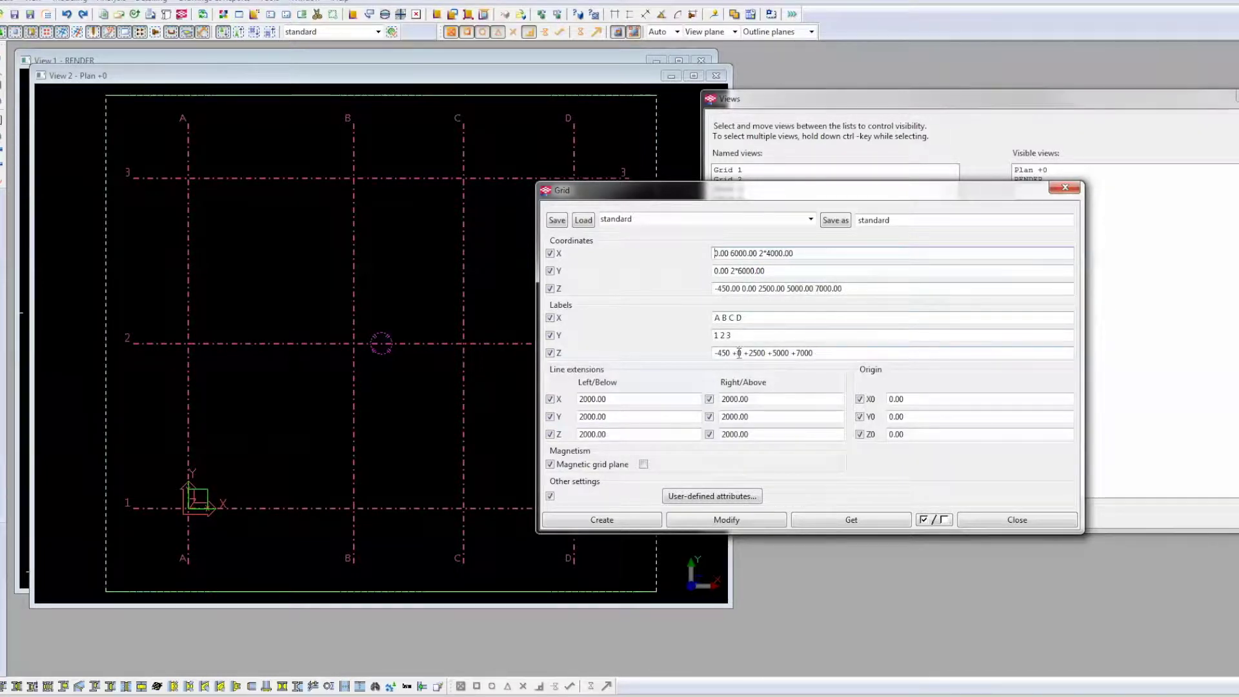
pyautogui.moveTo(743, 318); pyautogui.dragTo(697, 325)
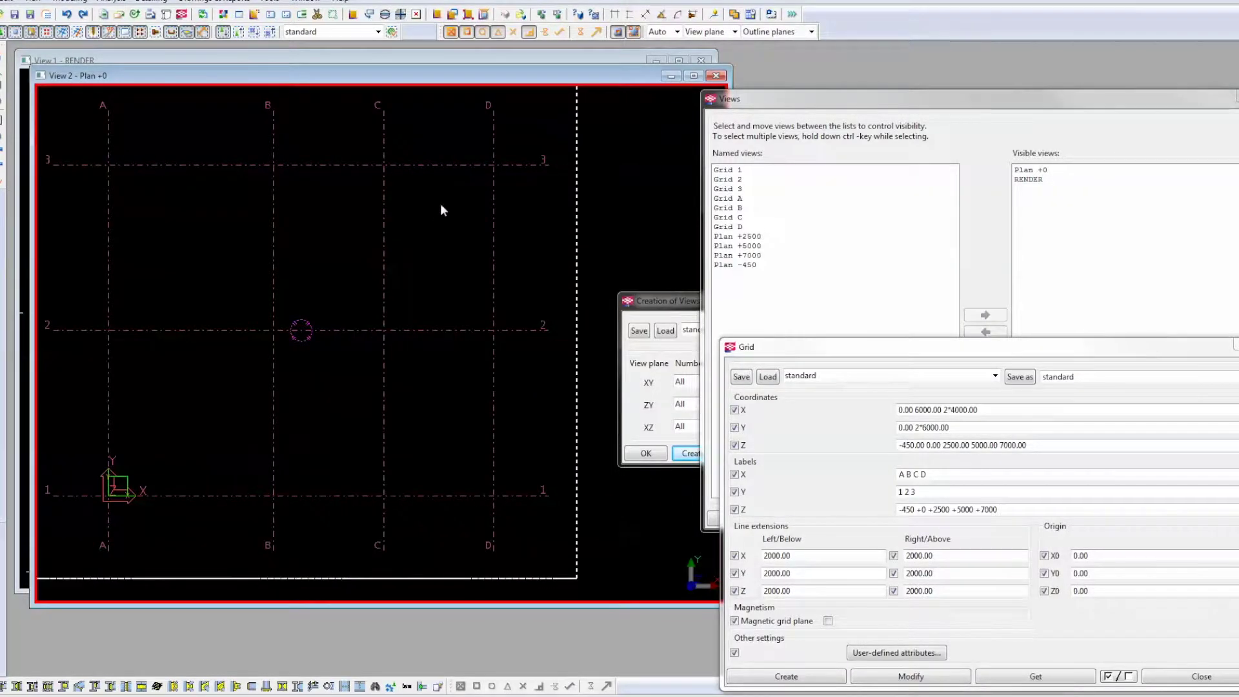
pyautogui.scroll(-1, 424, 235)
pyautogui.moveTo(424, 235); pyautogui.dragTo(458, 256, button='middle')
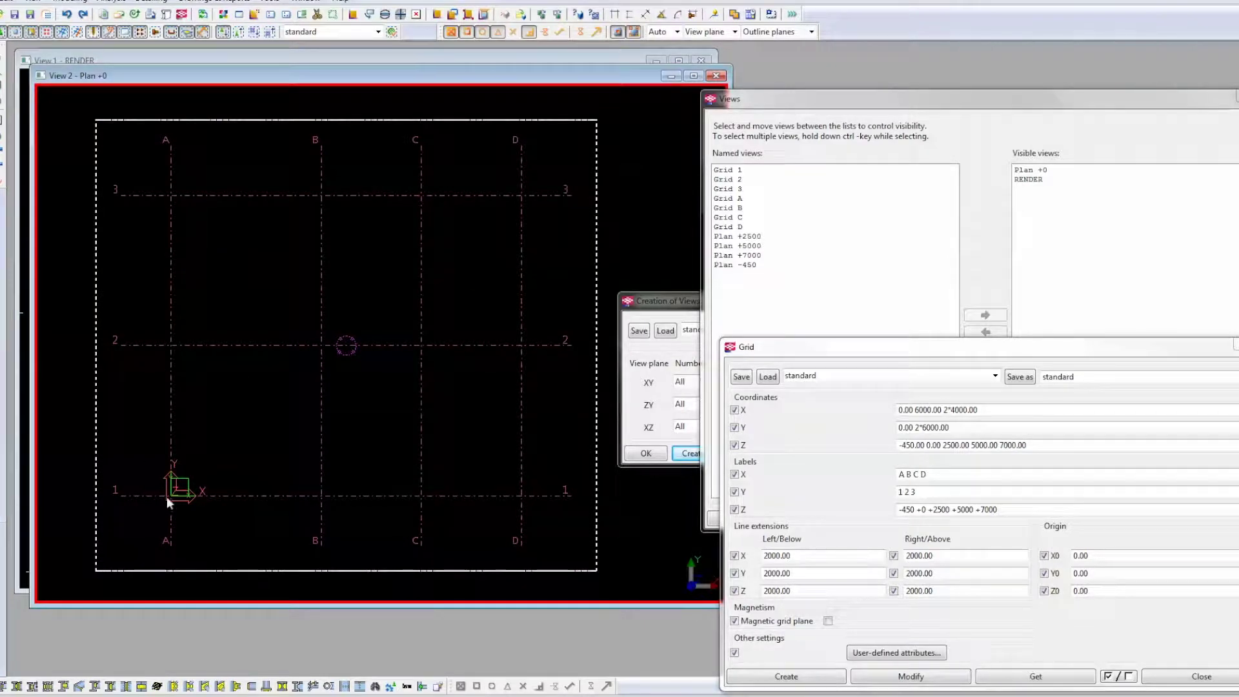
pyautogui.click(479, 236)
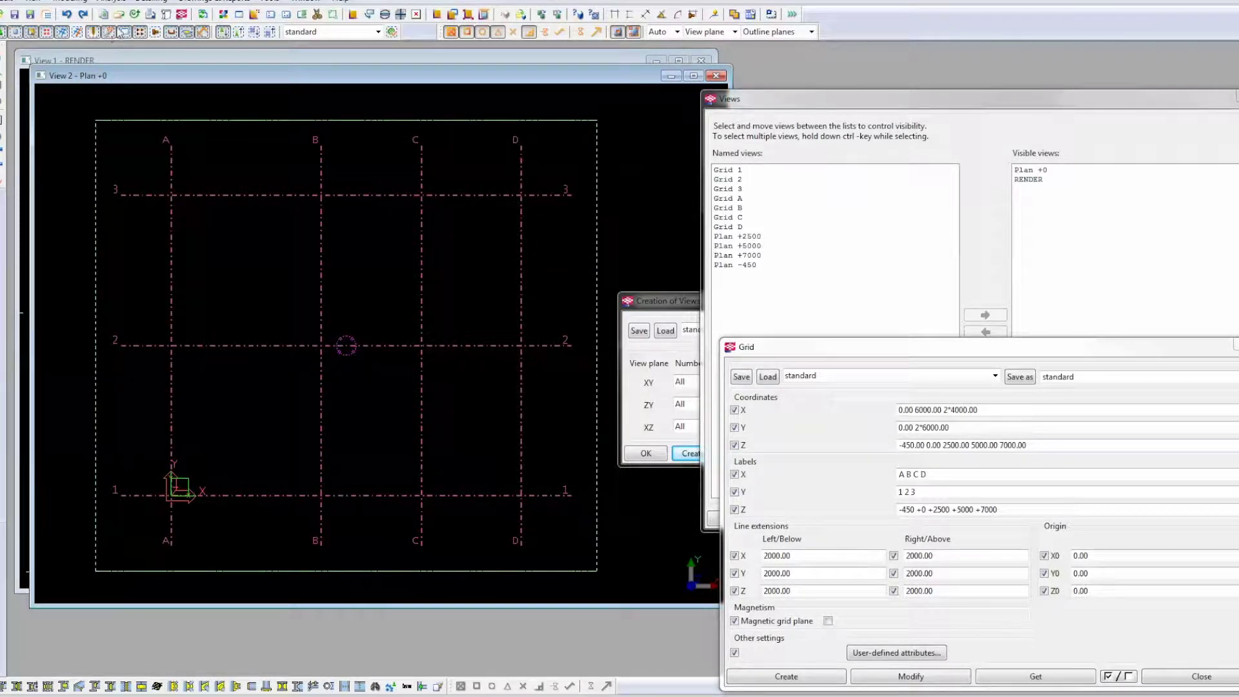
# Step: Enable selection of individual grid lines and select grid lines C and D together in the Plan +0 view
pyautogui.click(218, 187)
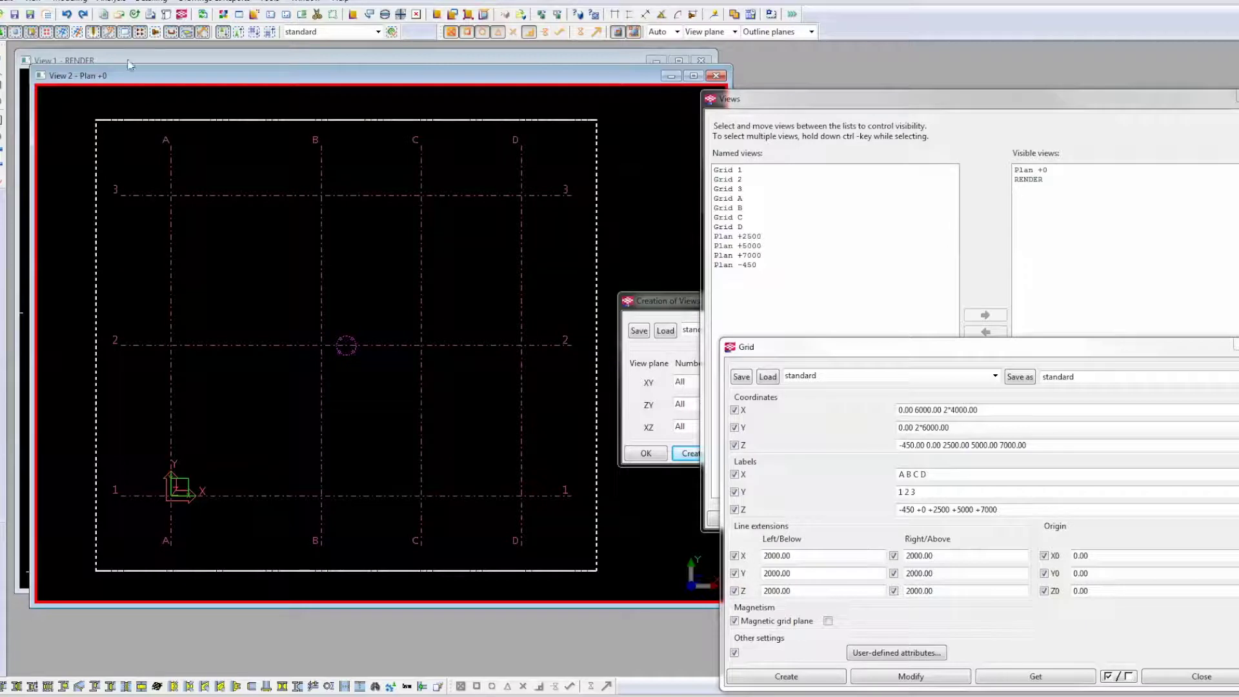
pyautogui.click(77, 32)
pyautogui.click(531, 164)
pyautogui.moveTo(556, 277); pyautogui.dragTo(361, 273)
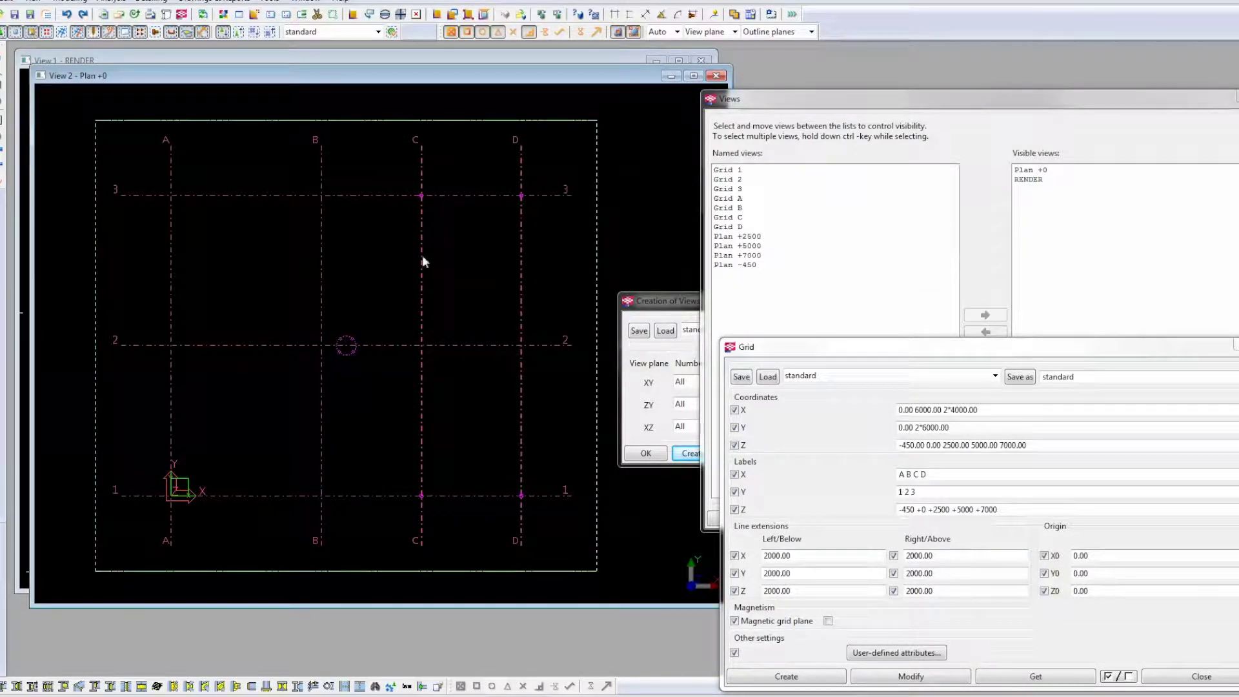
# Step: Move the end of grid line D near grid 3 about halfway toward grid line C, so the line slants
pyautogui.click(516, 181)
pyautogui.moveTo(474, 168); pyautogui.dragTo(536, 243)
pyautogui.rightClick(533, 219)
pyautogui.click(568, 313)
pyautogui.click(521, 195)
pyautogui.click(473, 195)
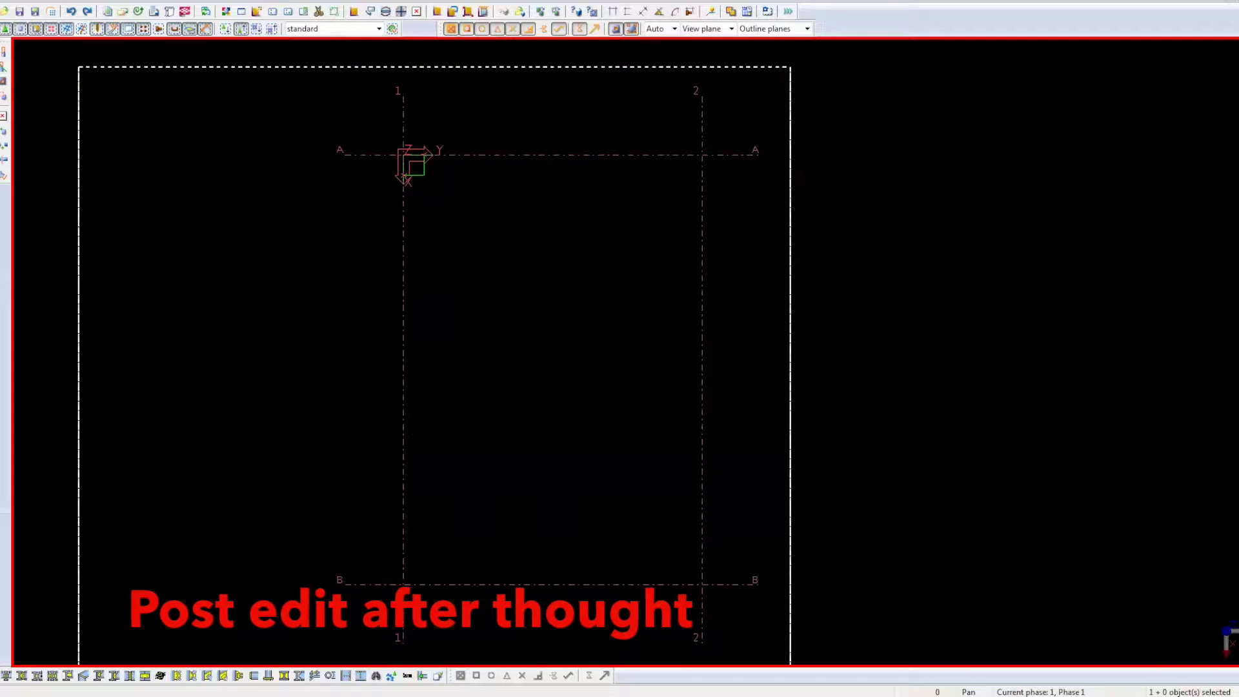
# Step: Add a slanted grid line to the existing grid, running from grid line 1 to grid line 2 between grids A and B
pyautogui.hotkey('alt', 'm')
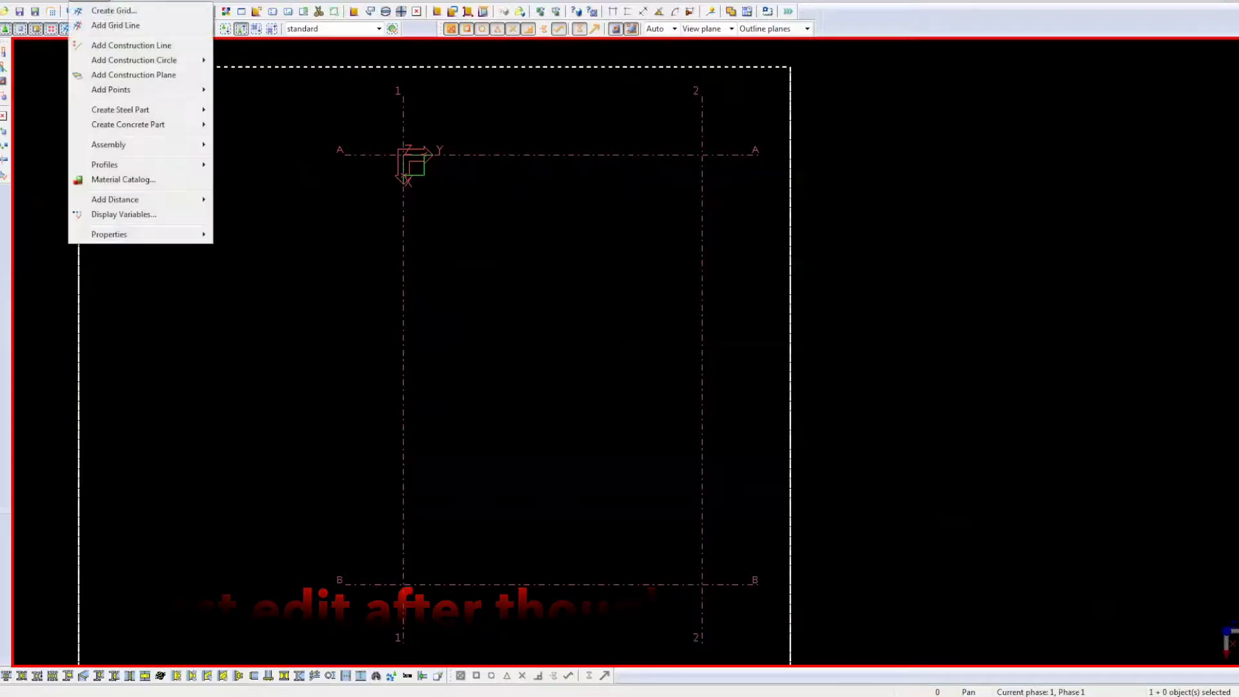
pyautogui.click(122, 29)
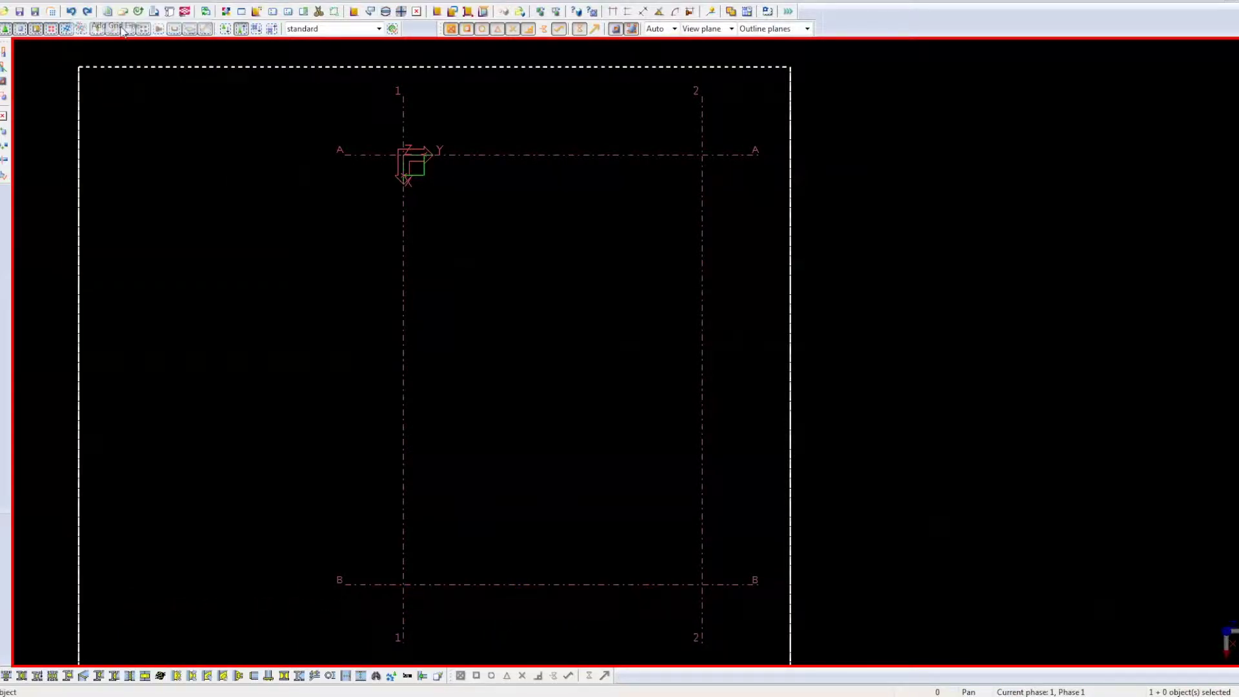
pyautogui.click(404, 348)
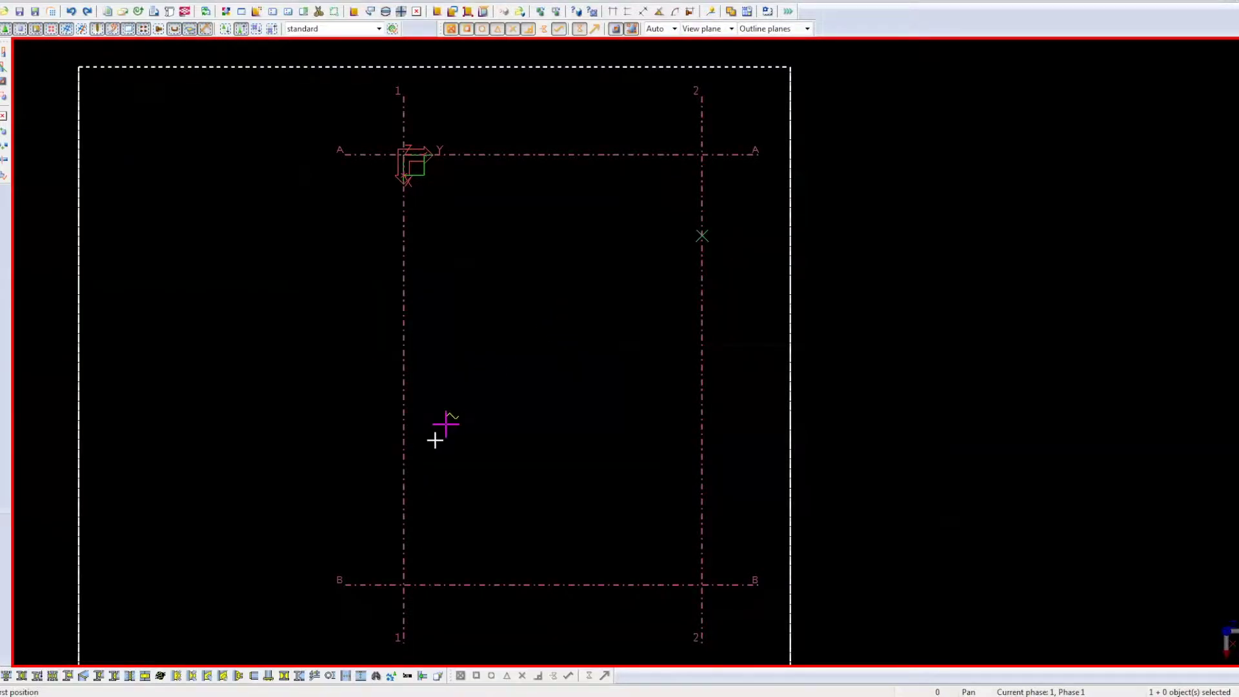
pyautogui.click(404, 457)
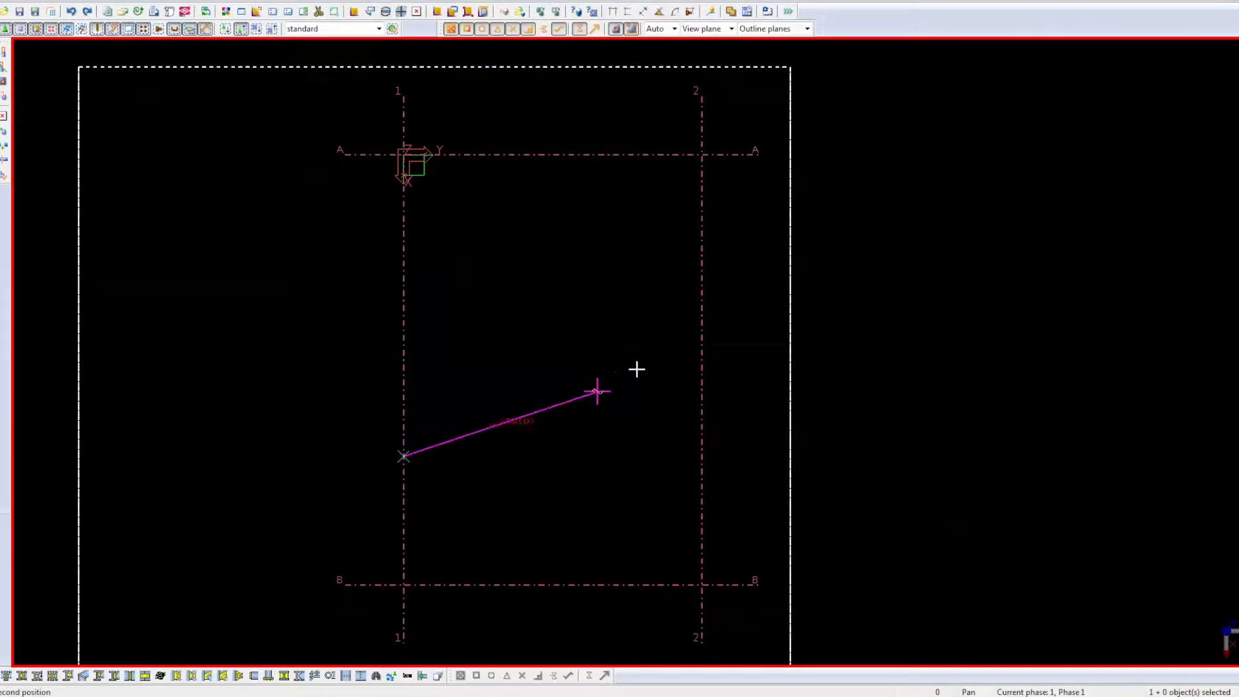
pyautogui.click(702, 273)
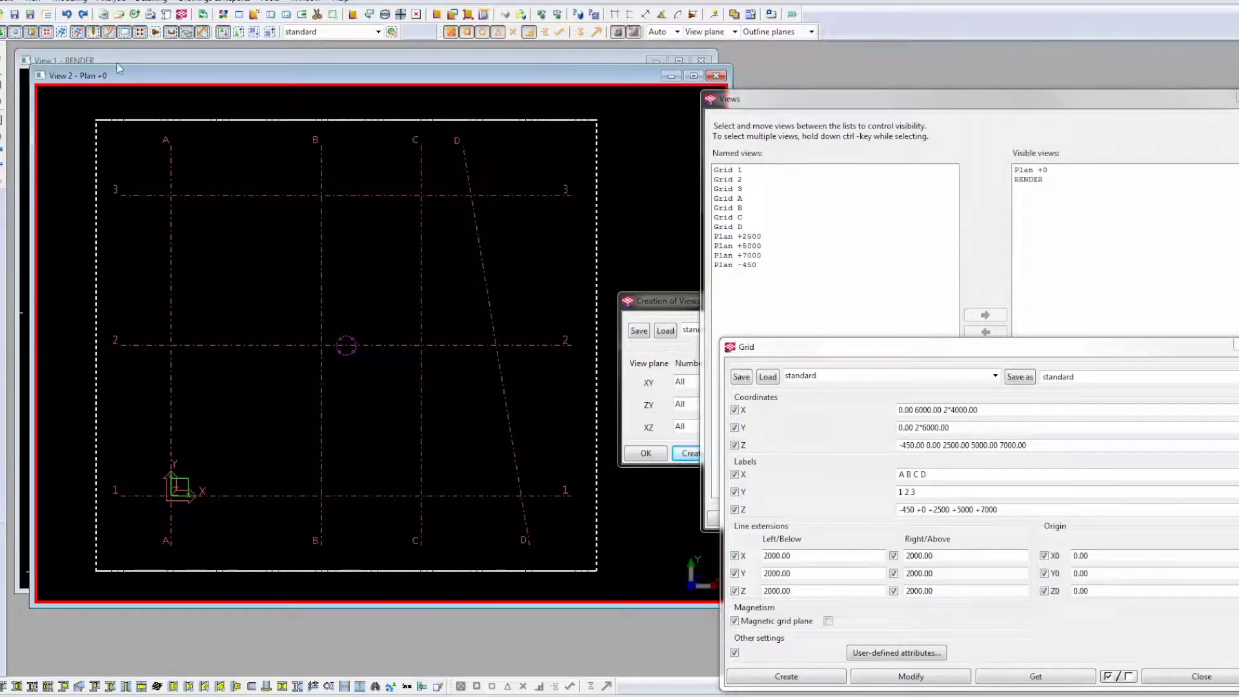
# Step: Undo the move of grid line D's end point
pyautogui.click(66, 15)
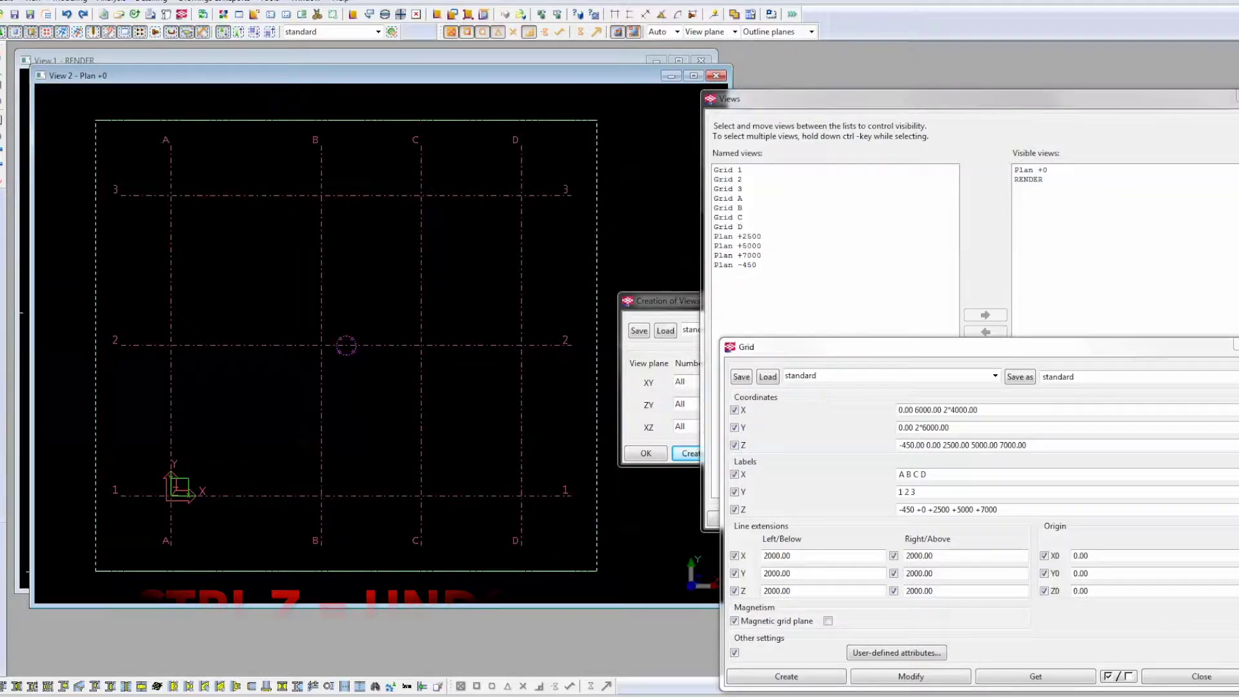
# Step: Modify the grid's X coordinates to 0.00 6000.00 4*4000.00 and fit the work area to the entire model
pyautogui.click(234, 237)
pyautogui.click(950, 407)
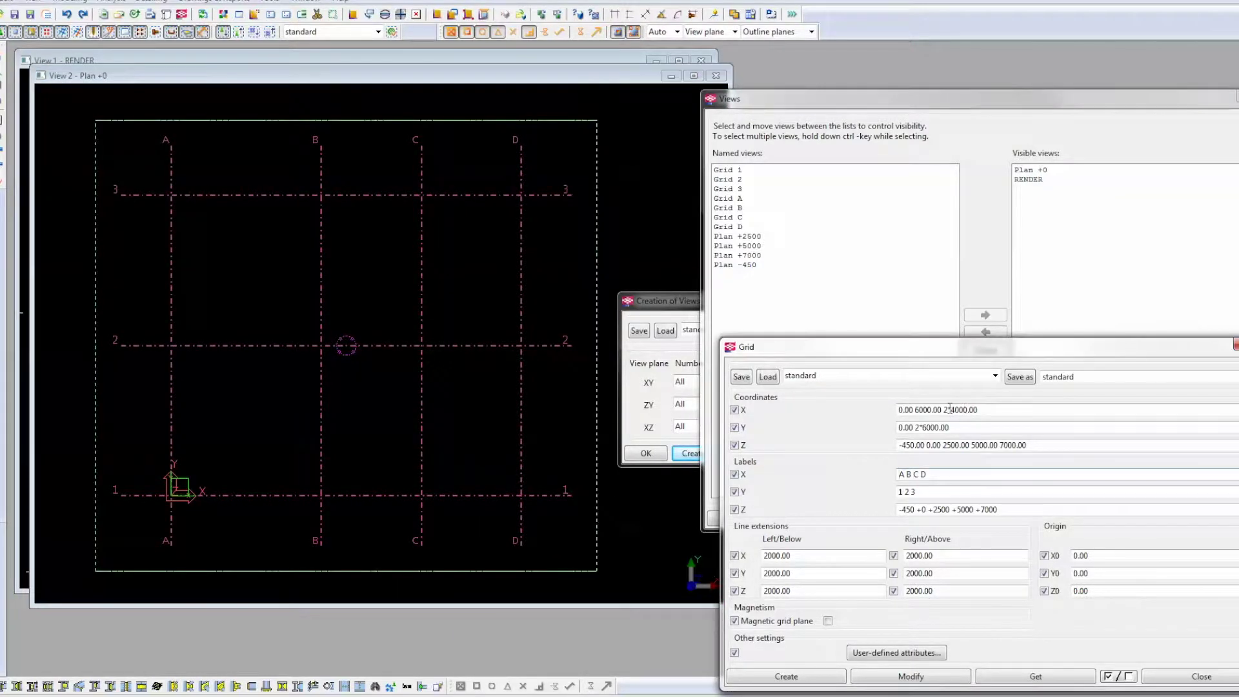
pyautogui.doubleClick(946, 409)
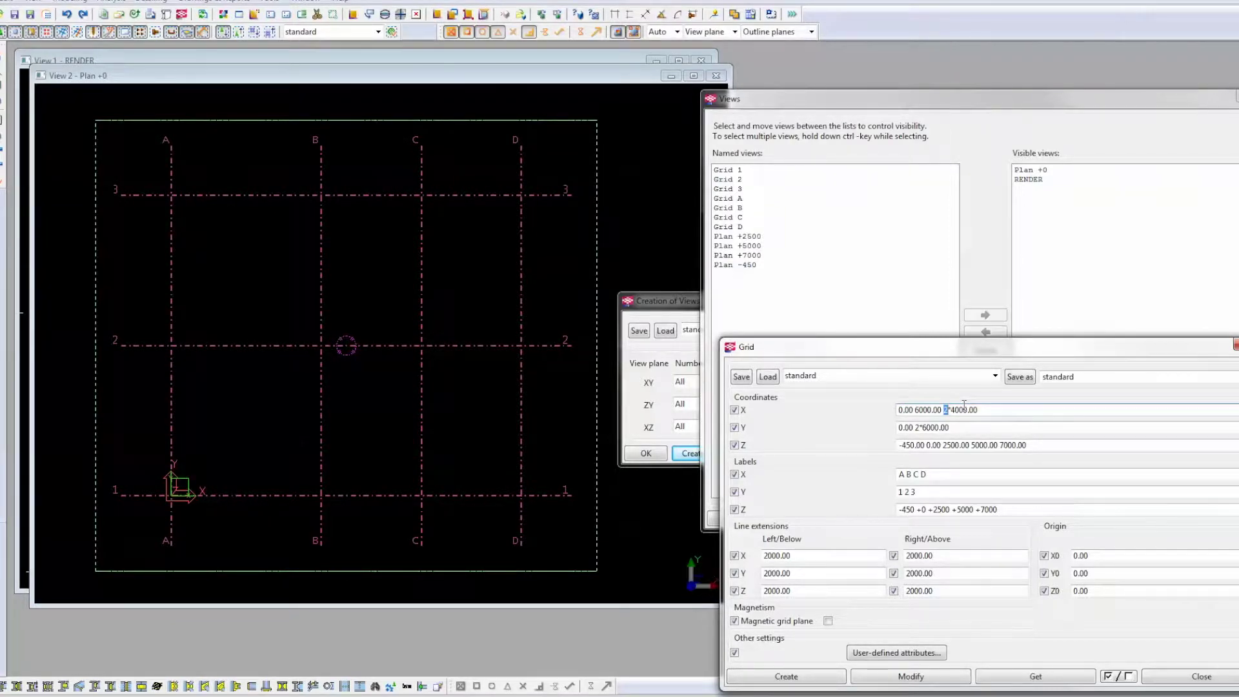
pyautogui.write('4')
pyautogui.click(912, 677)
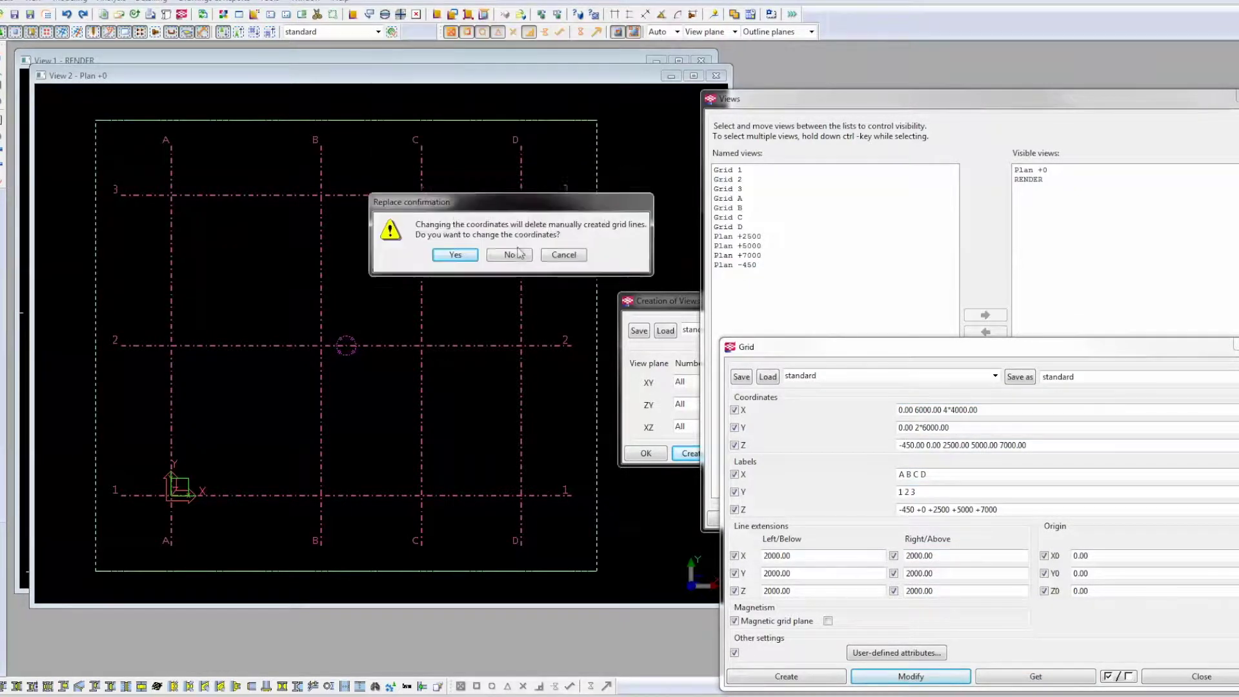
pyautogui.click(452, 319)
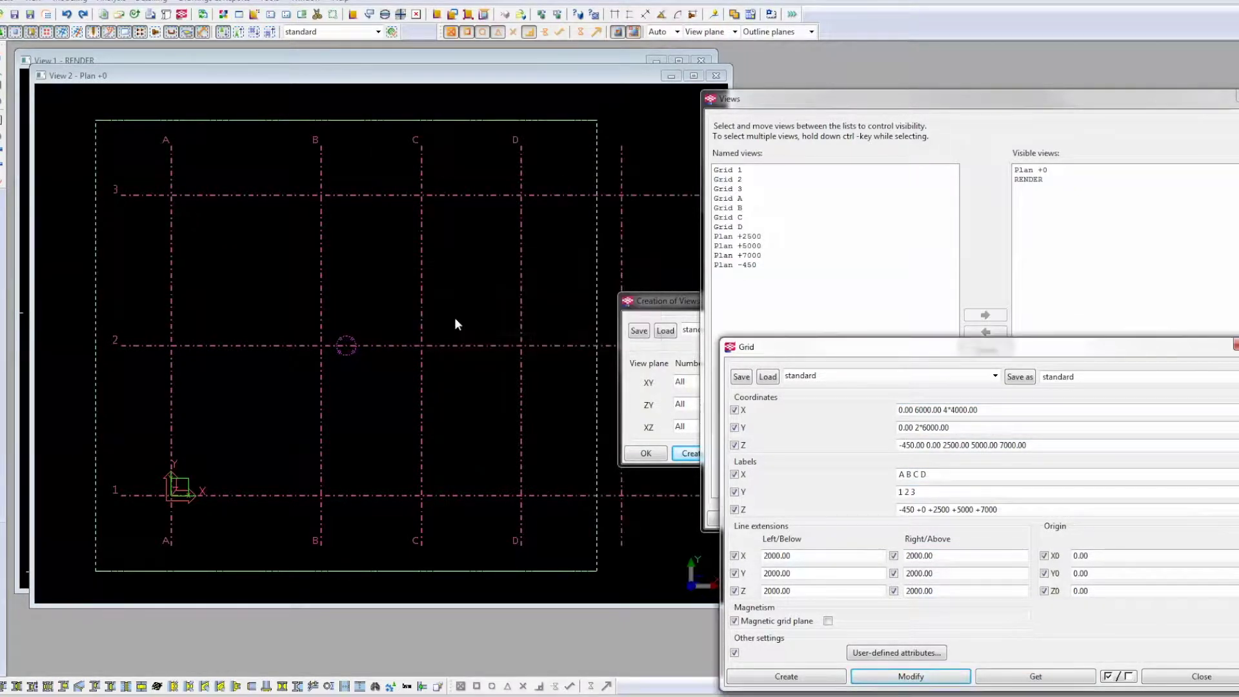
pyautogui.rightClick(473, 262)
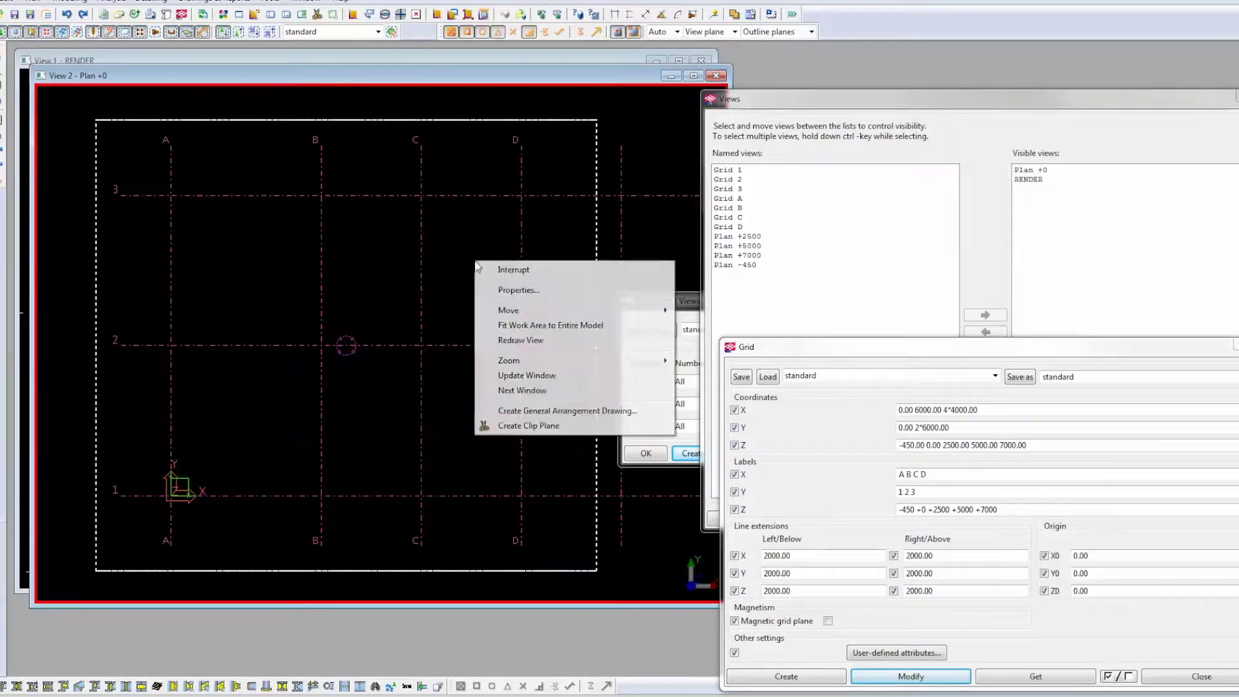
pyautogui.click(522, 326)
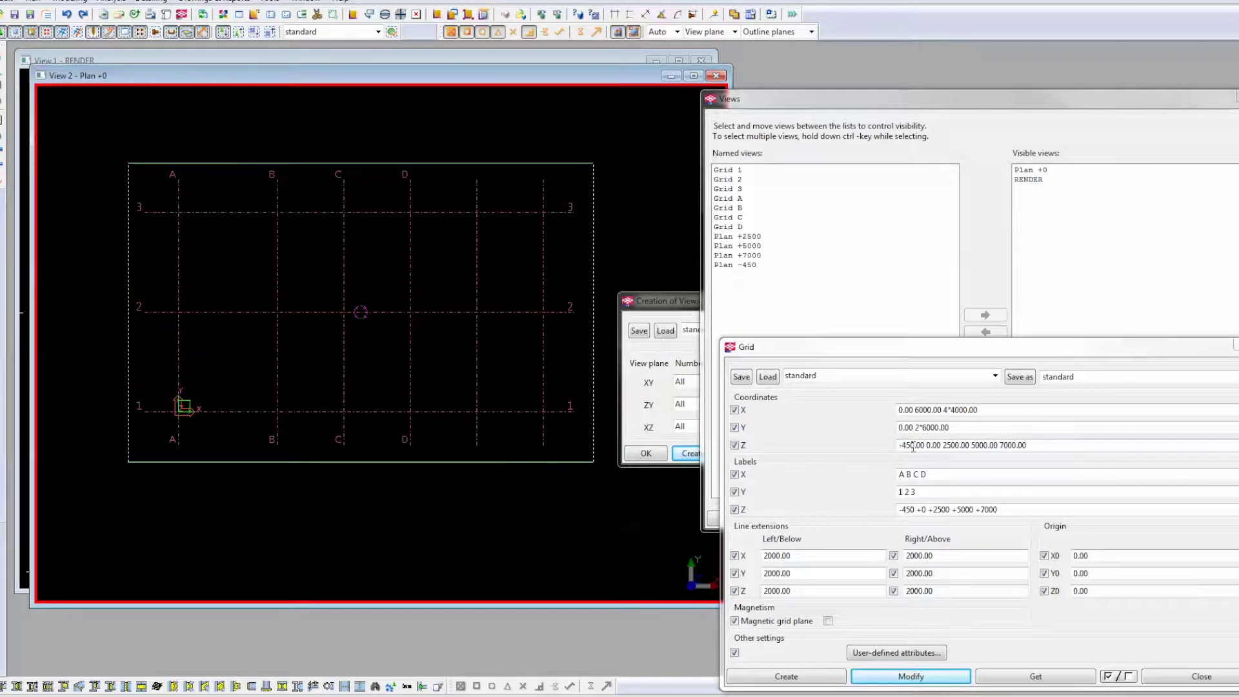
# Step: Extend the grid's X labels to A B C D E F and apply the modification to the grid
pyautogui.click(939, 474)
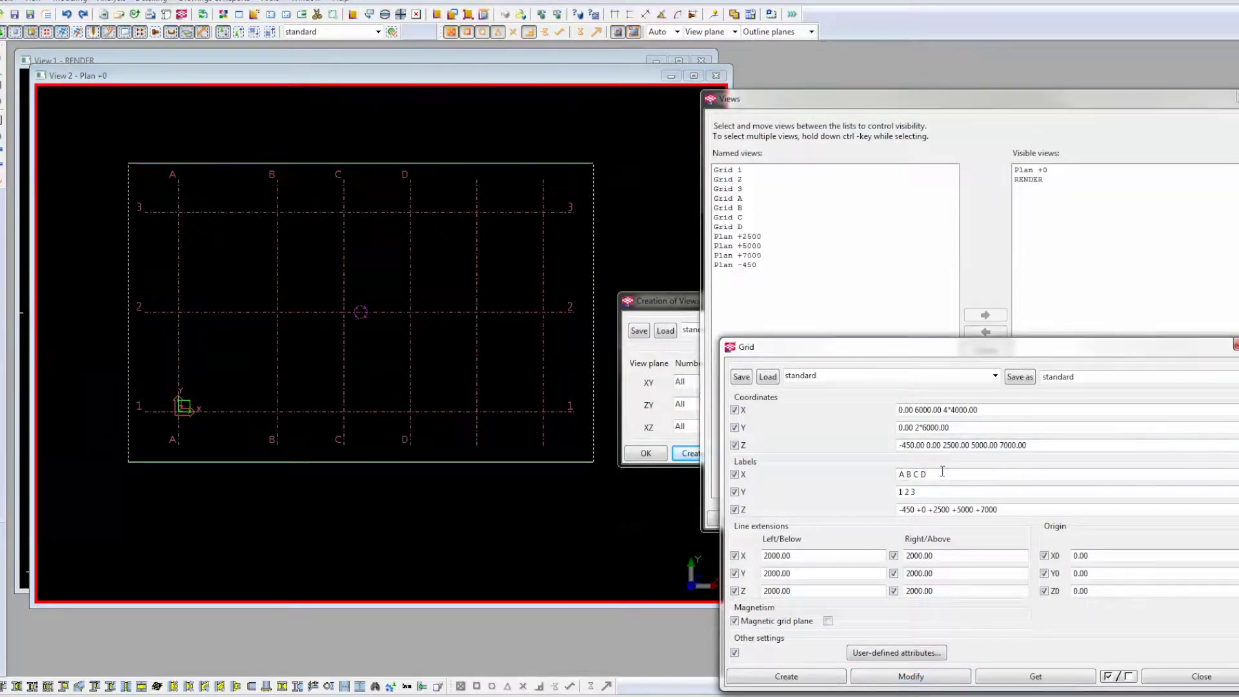
pyautogui.write('E F')
pyautogui.click(940, 676)
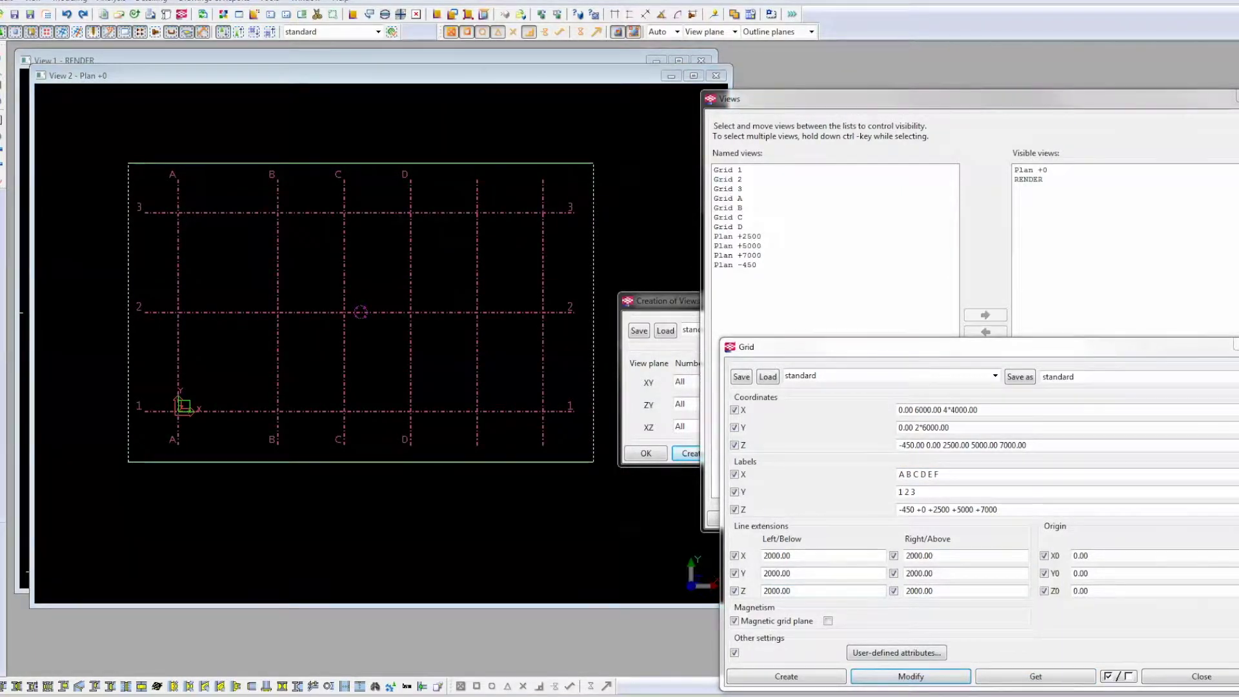
pyautogui.click(454, 254)
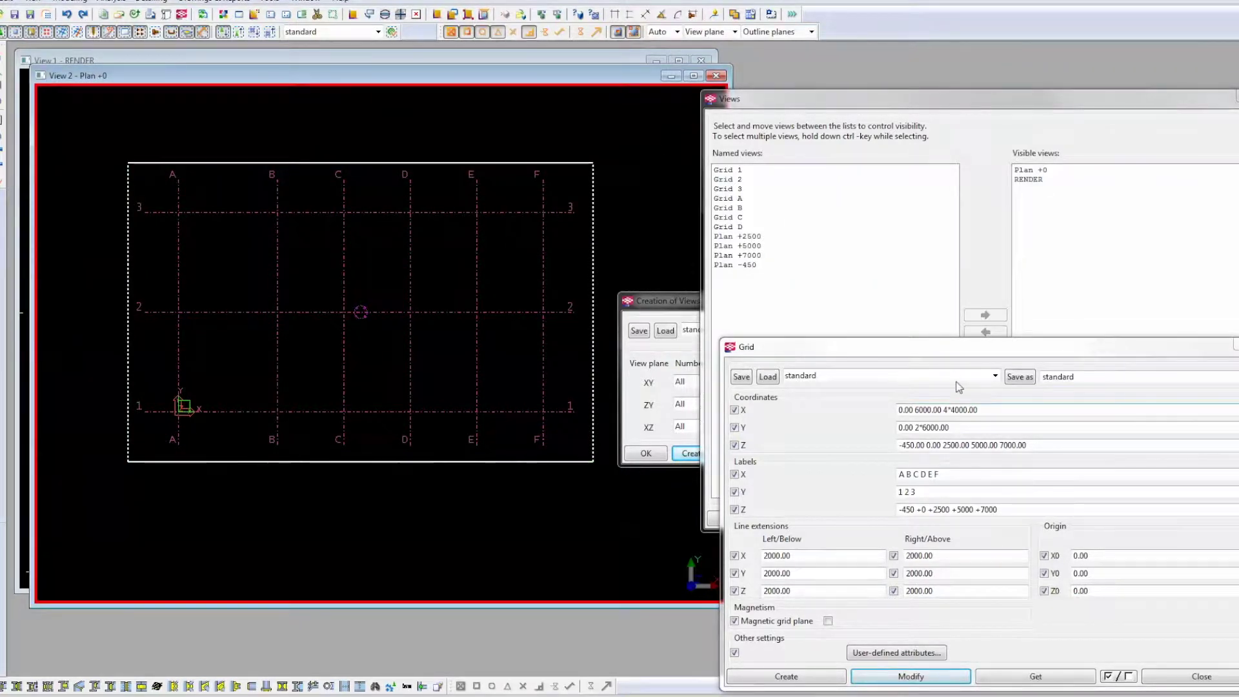
# Step: Set the grid's Z coordinates to 0.00 3500.00 6000.00 10000.00, removing the -450.00 level
pyautogui.moveTo(982, 410); pyautogui.dragTo(874, 440)
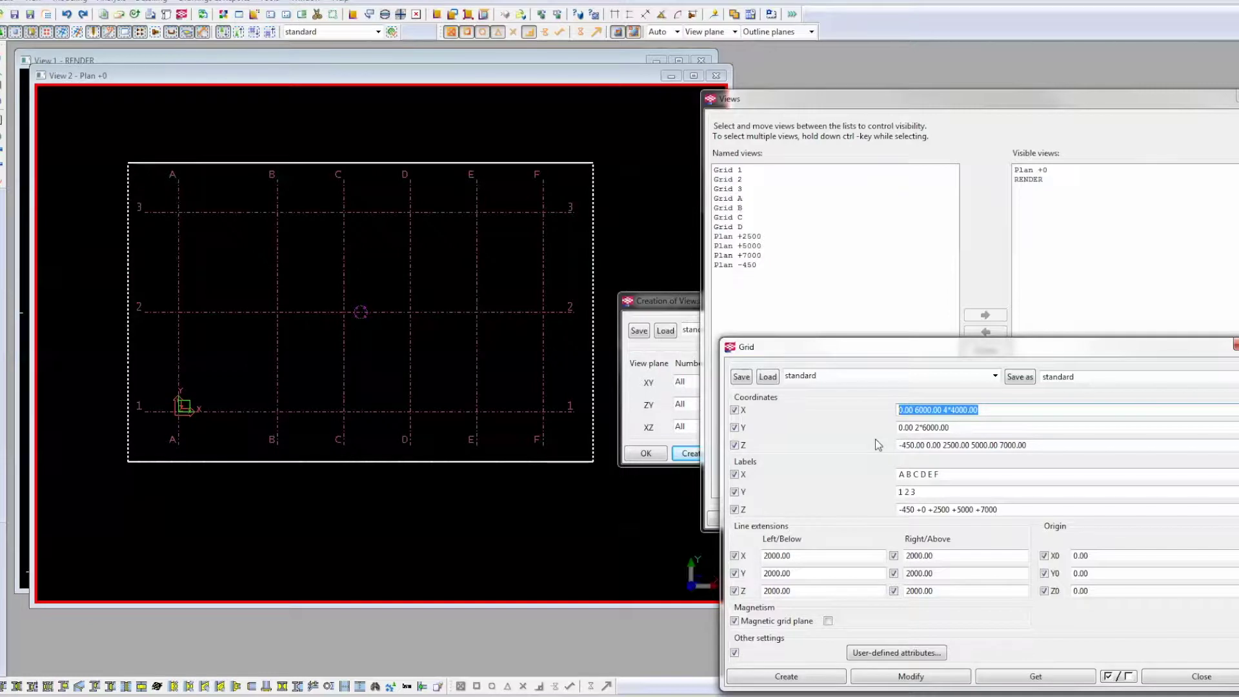
pyautogui.click(454, 314)
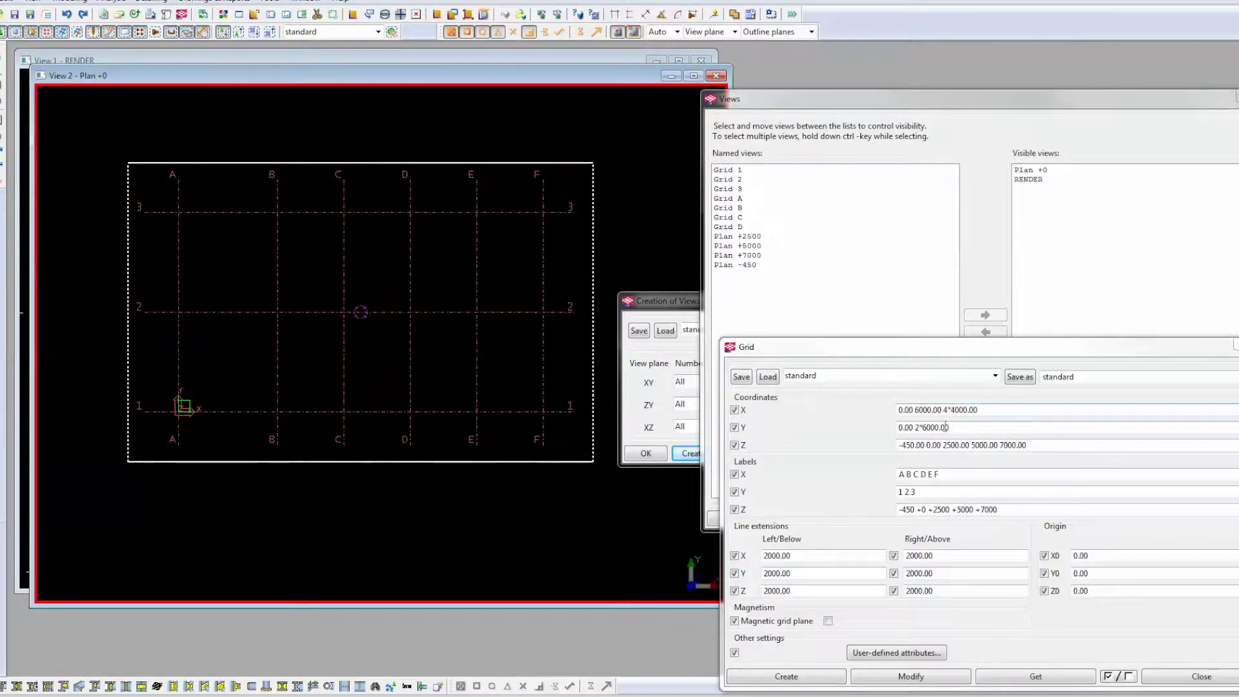
pyautogui.click(984, 443)
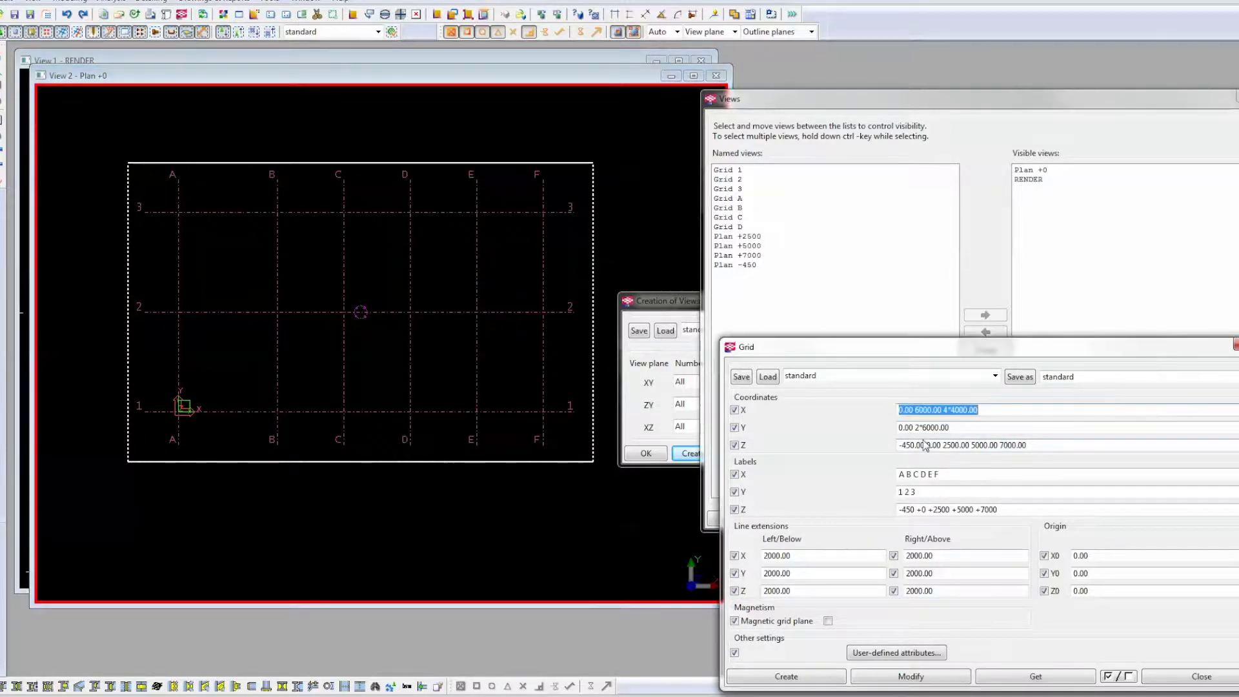
pyautogui.doubleClick(924, 446)
pyautogui.write('0')
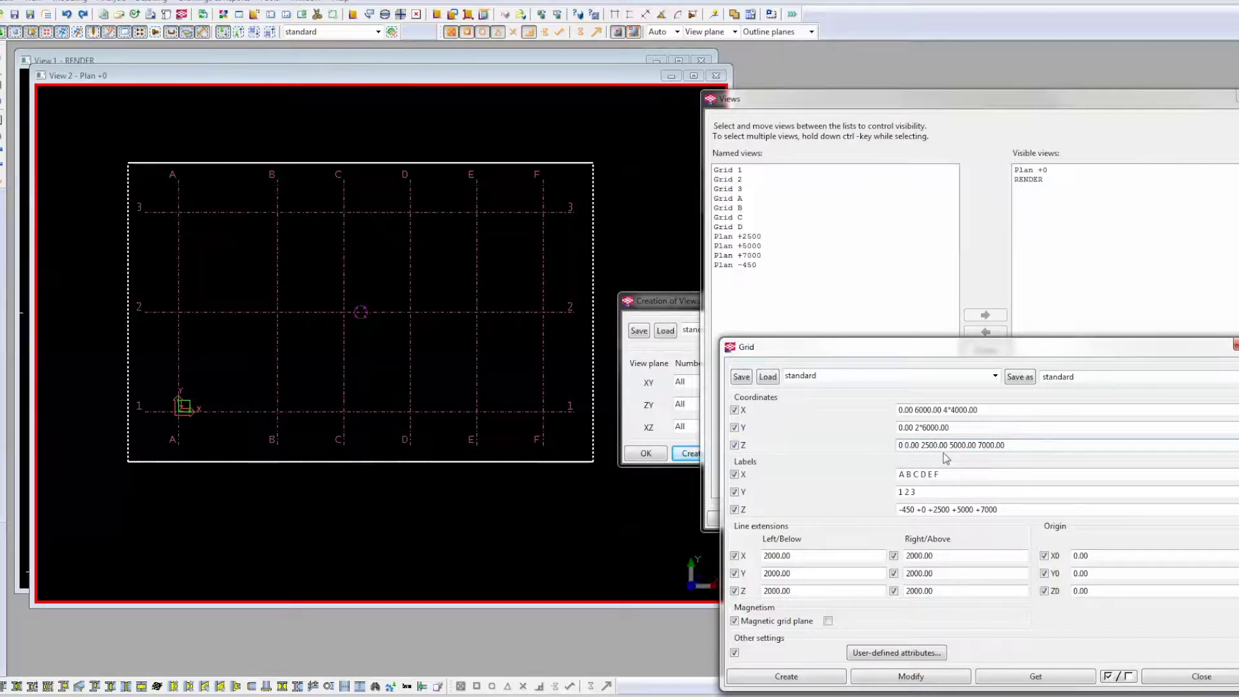
pyautogui.press('BackSpace')
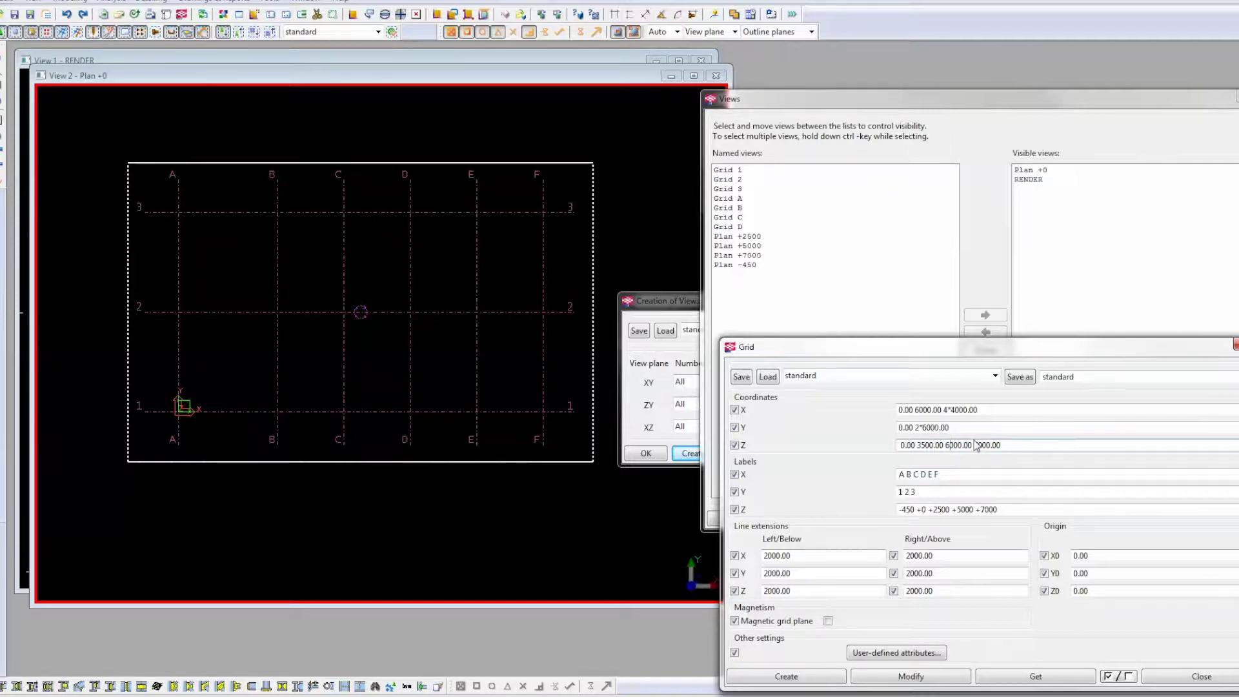
pyautogui.moveTo(975, 445); pyautogui.dragTo(981, 445)
pyautogui.write('10')
# Step: Append a 3000.00 spacing to the grid's Y coordinates and extend the Y labels to 1 2 3 4
pyautogui.click(968, 428)
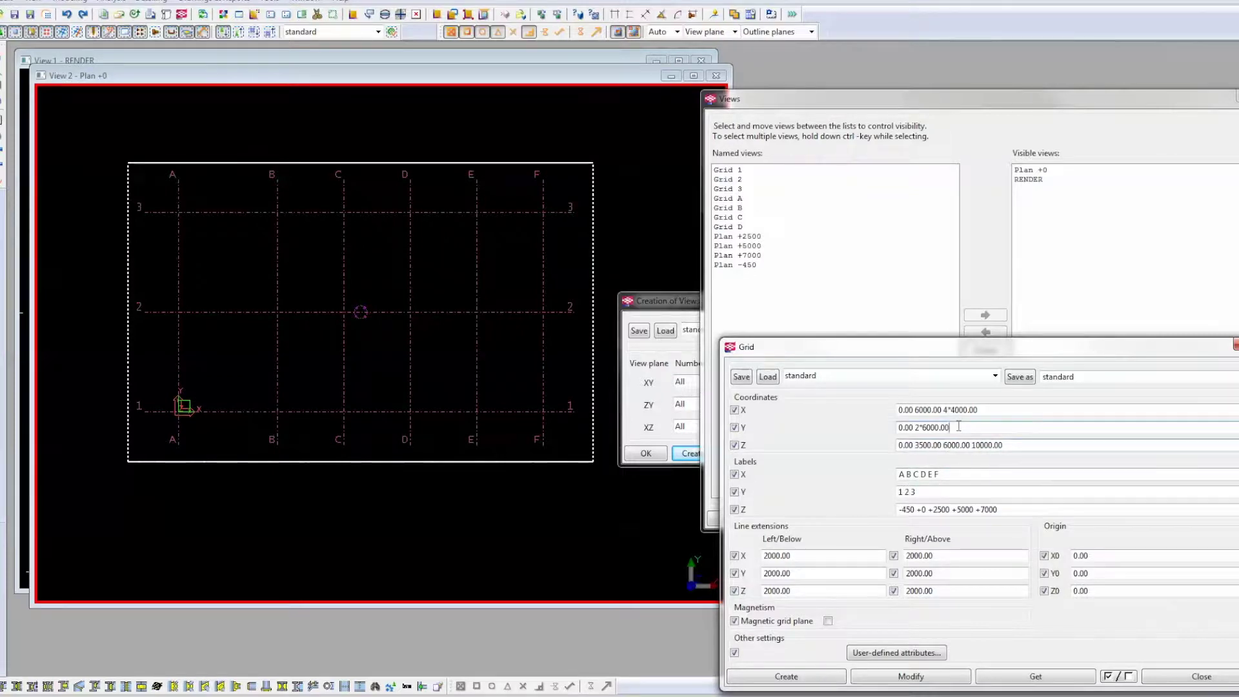
pyautogui.write('3000')
pyautogui.write('.00')
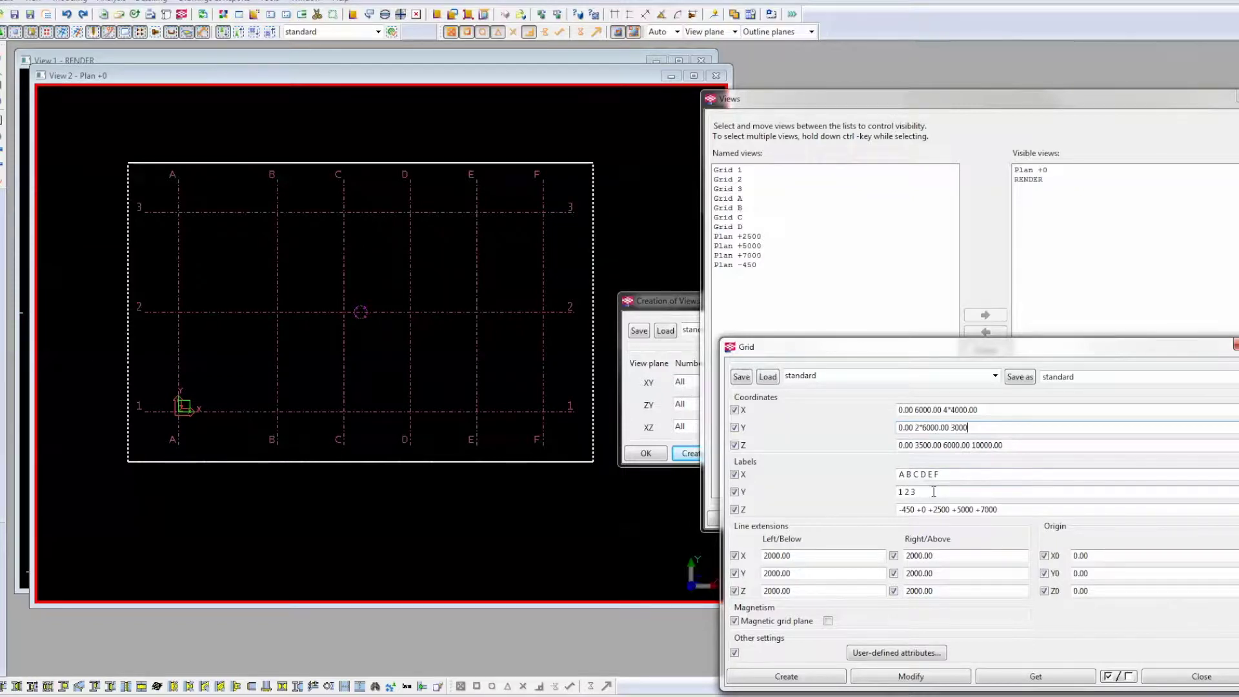
pyautogui.click(922, 494)
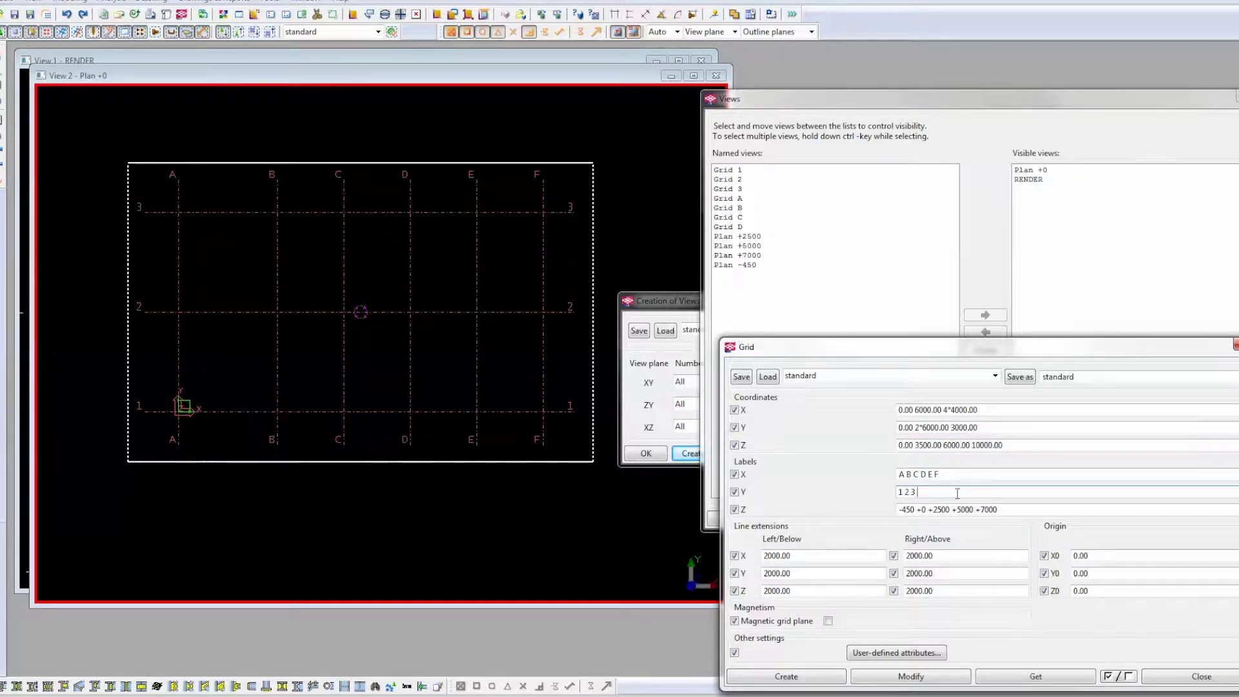
pyautogui.write('4')
# Step: Replace the grid's Z labels with +0 +3.5 +6.0 +10.0
pyautogui.tripleClick(1001, 510)
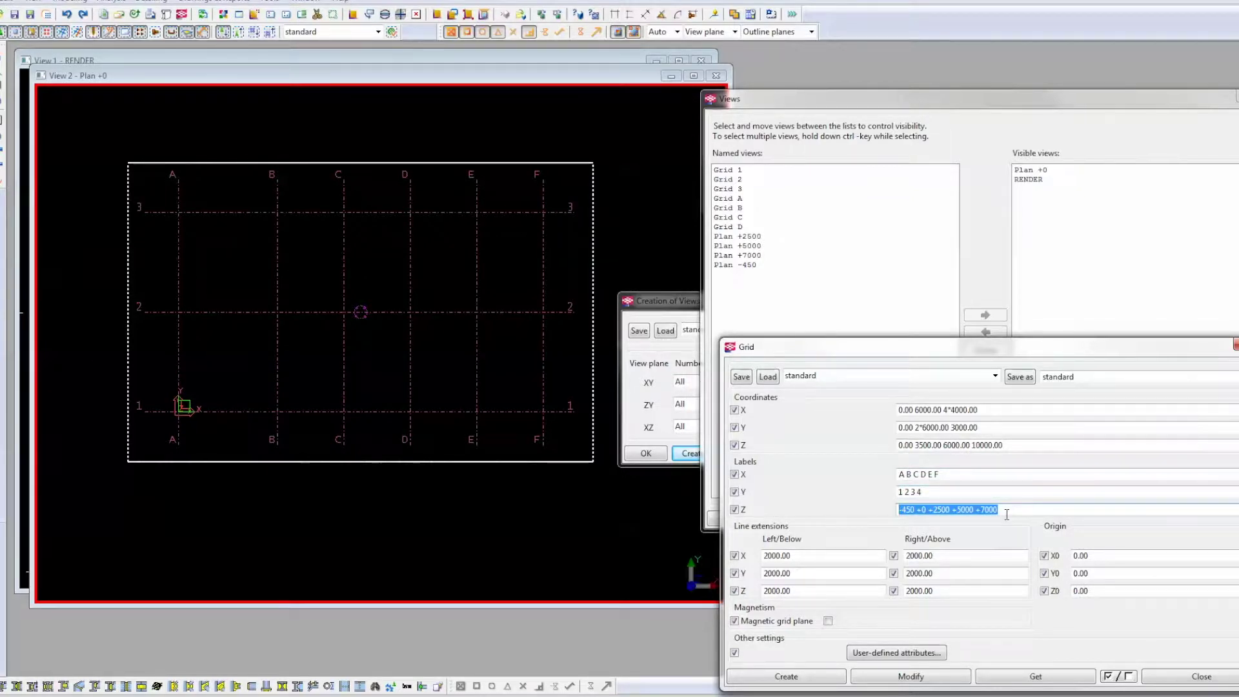
pyautogui.write('+')
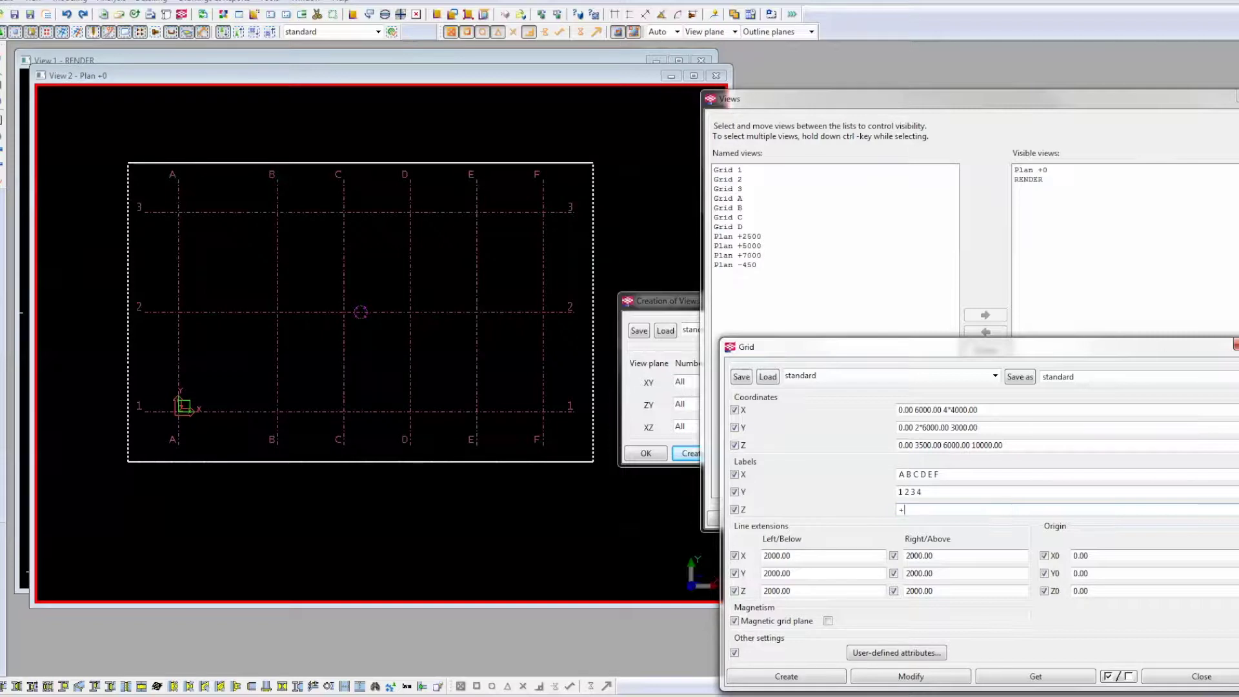
pyautogui.write('0 +3.5 +6.0 +10.')
# Step: Apply the modified coordinates and labels to the grid in the Plan +0 view, accepting the deletion of manually created grid lines
pyautogui.click(542, 382)
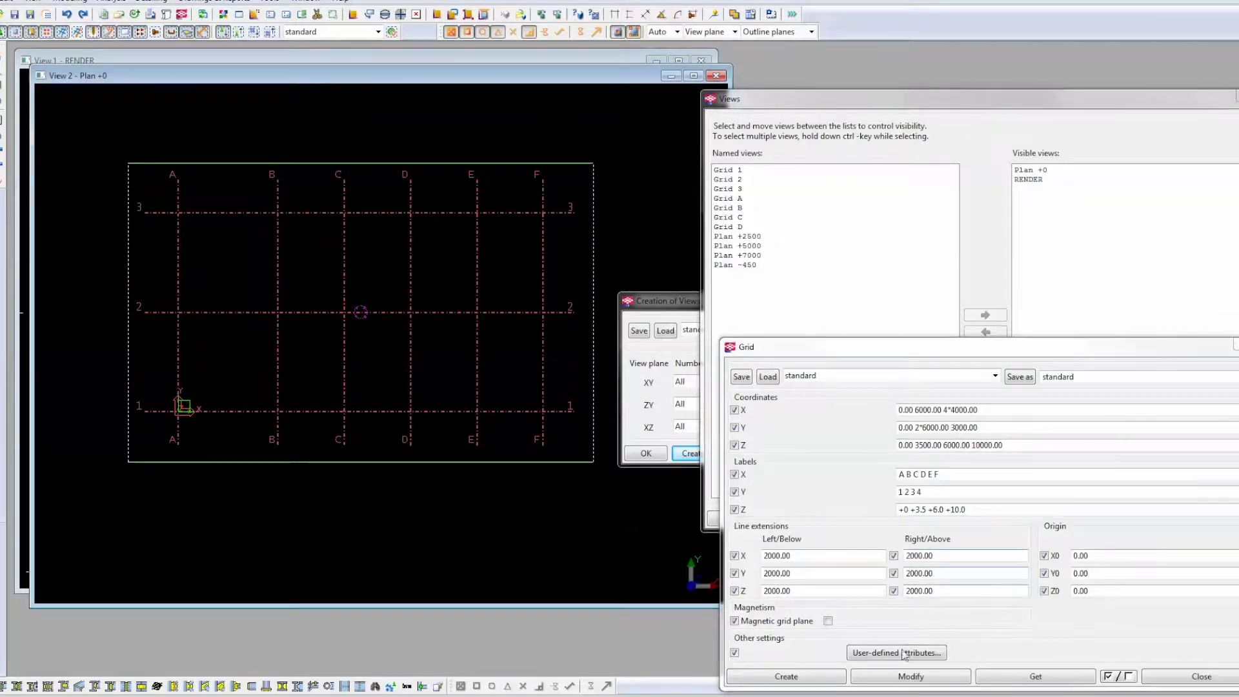
pyautogui.click(893, 676)
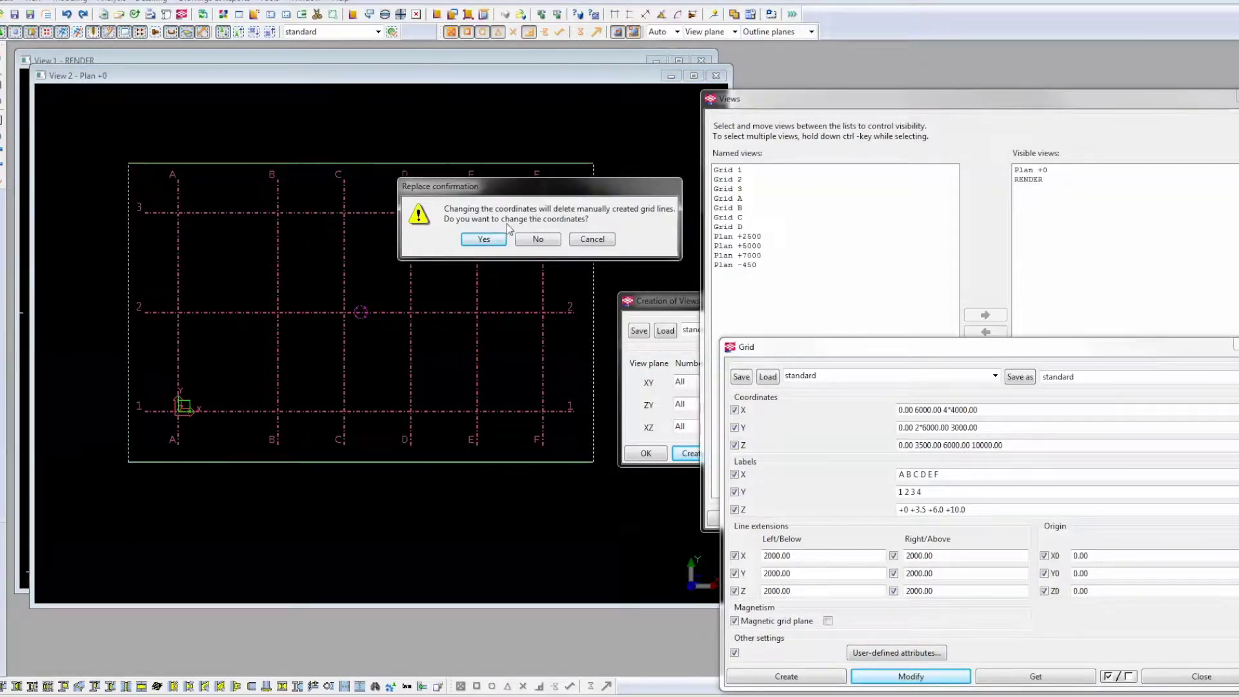
pyautogui.click(484, 239)
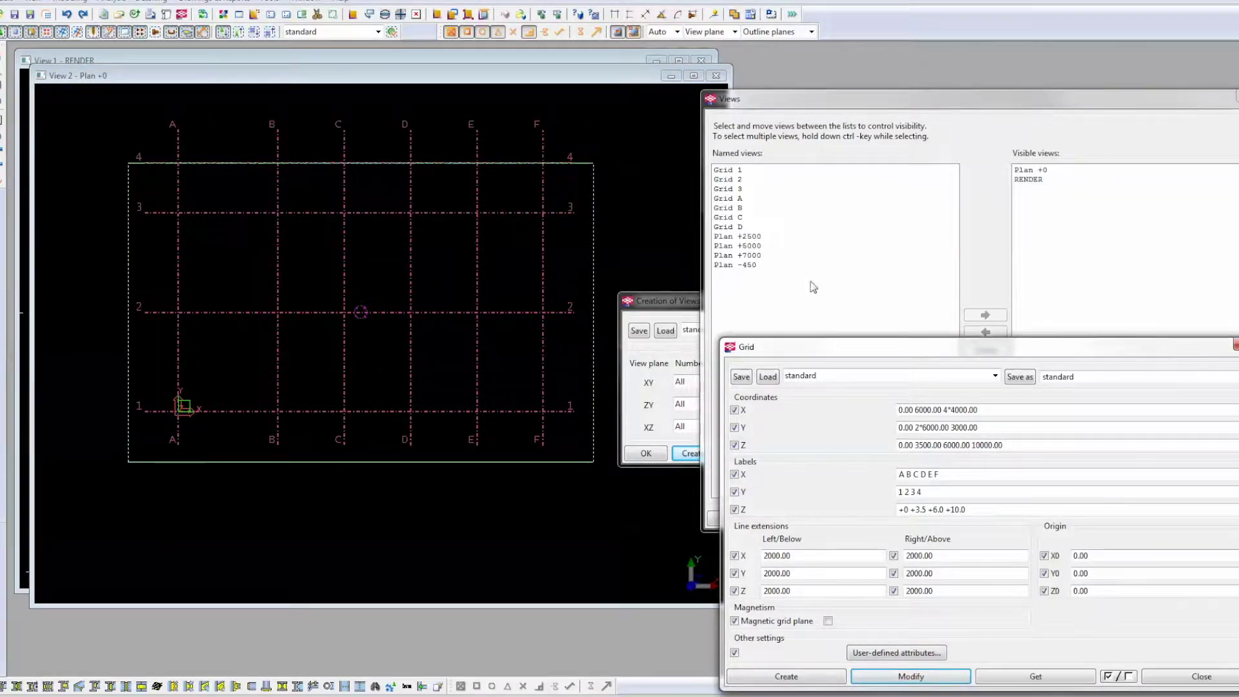
pyautogui.click(556, 230)
pyautogui.click(728, 172)
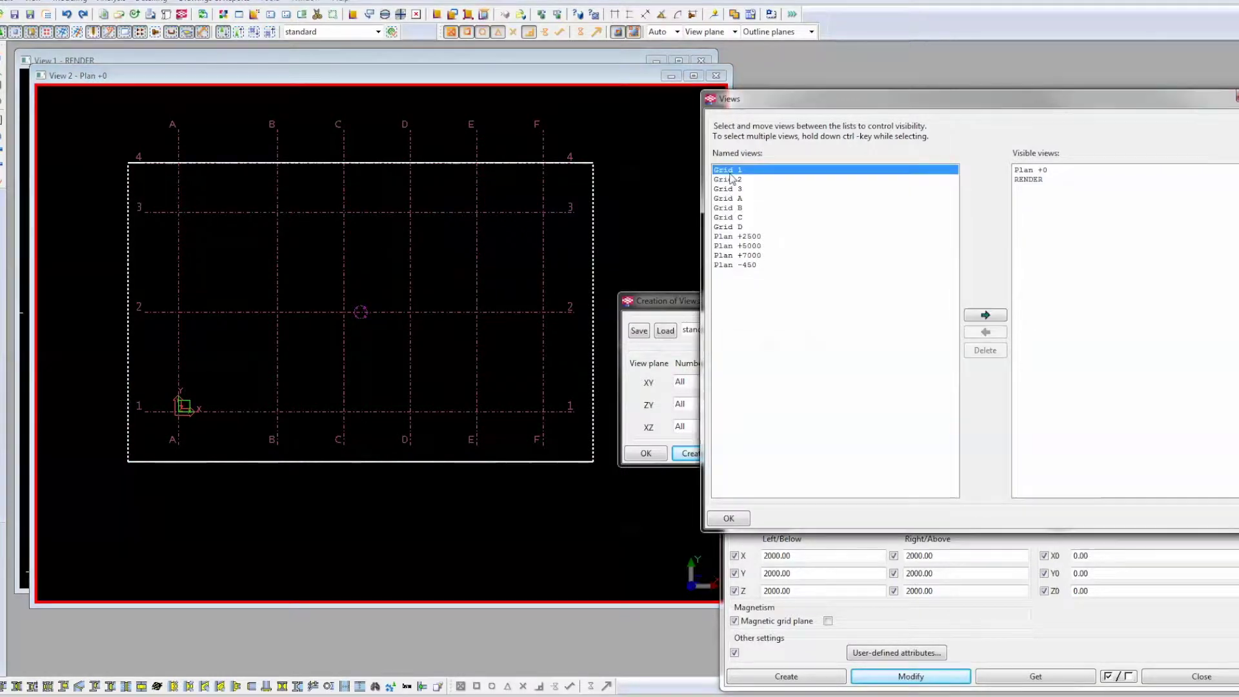
pyautogui.click(731, 257)
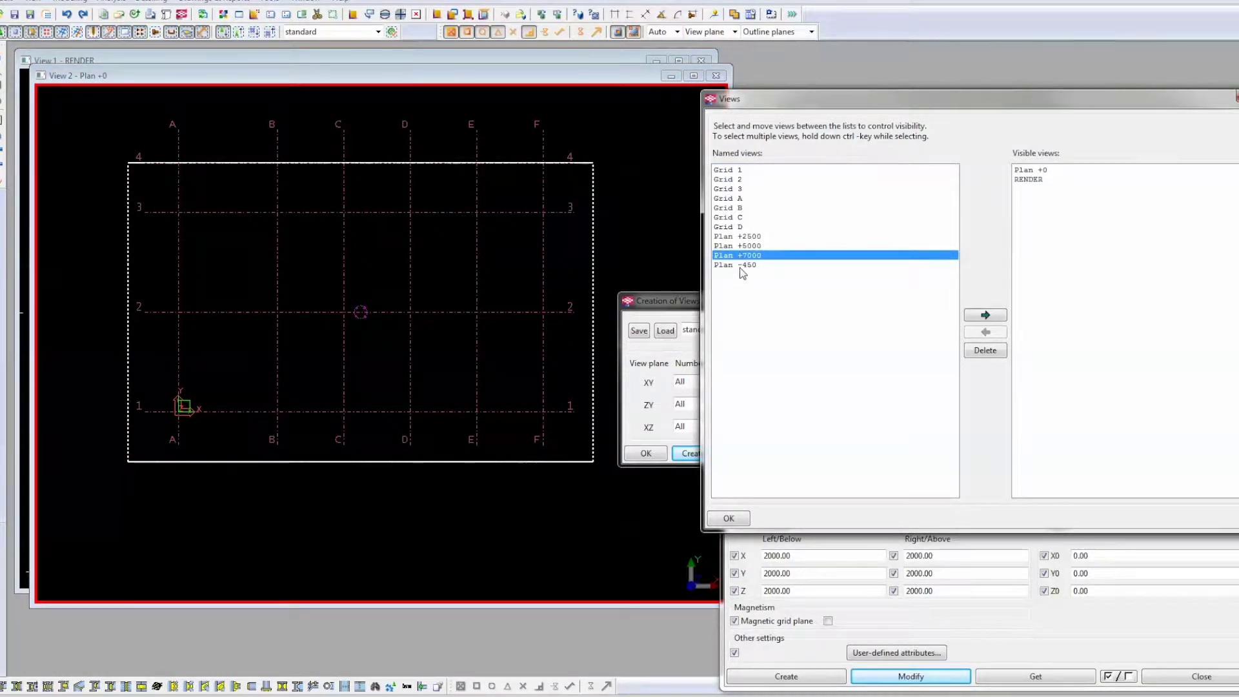
pyautogui.click(742, 265)
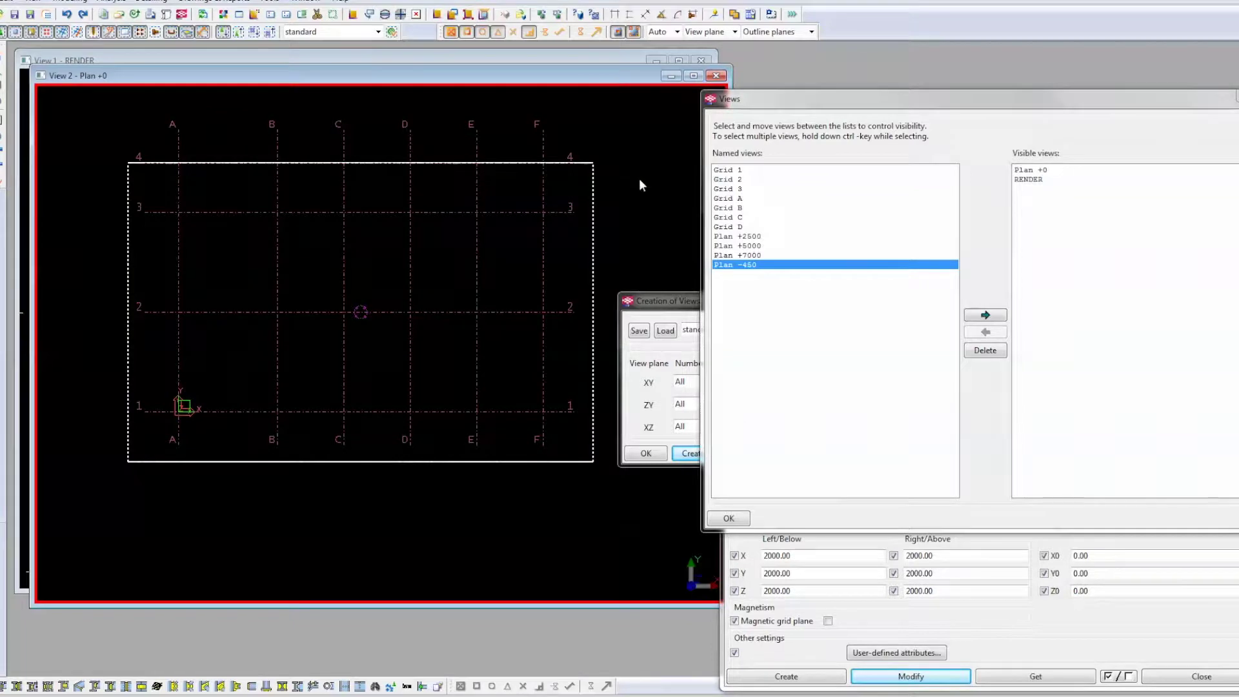
pyautogui.doubleClick(639, 179)
pyautogui.click(846, 388)
# Step: Close the RENDER view and delete both the RENDER and Plan +0 views from the model
pyautogui.click(606, 59)
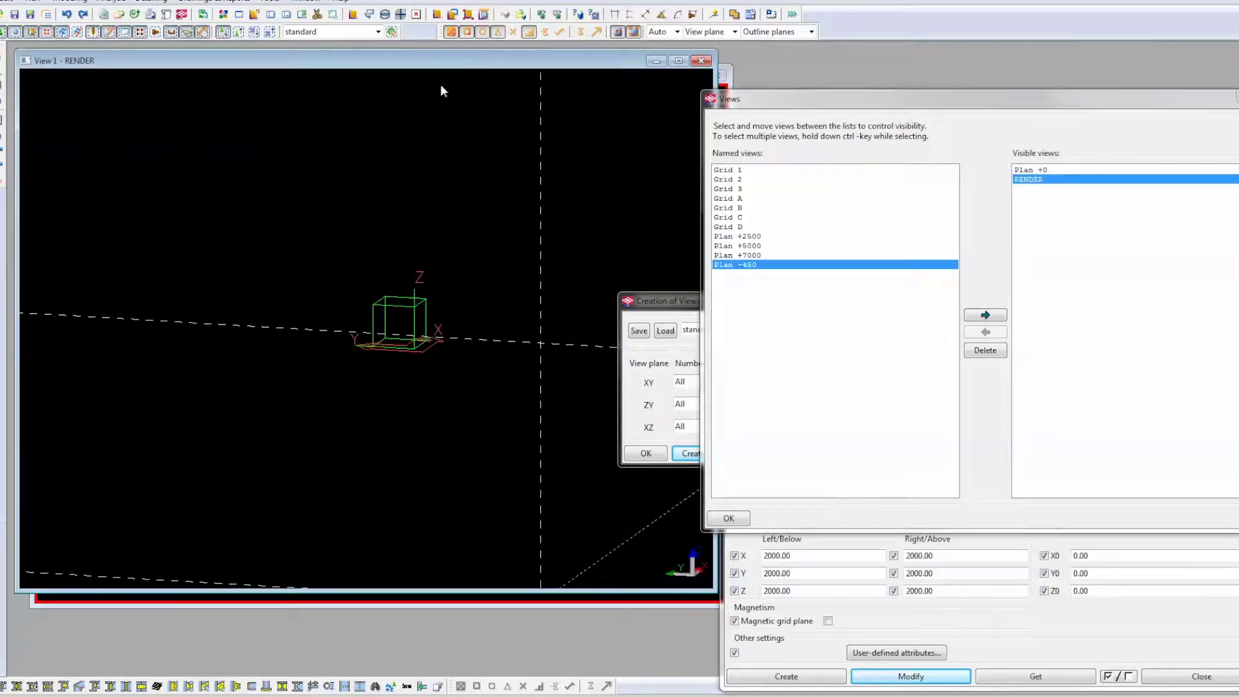
pyautogui.click(701, 61)
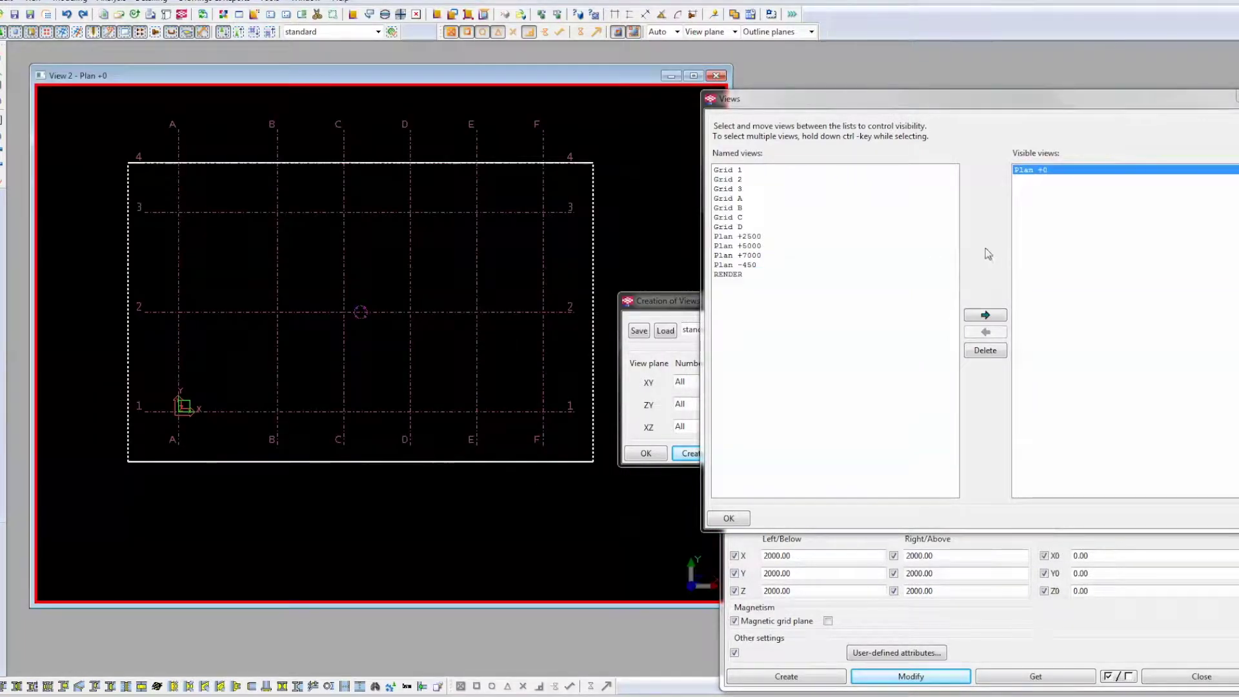
pyautogui.click(735, 275)
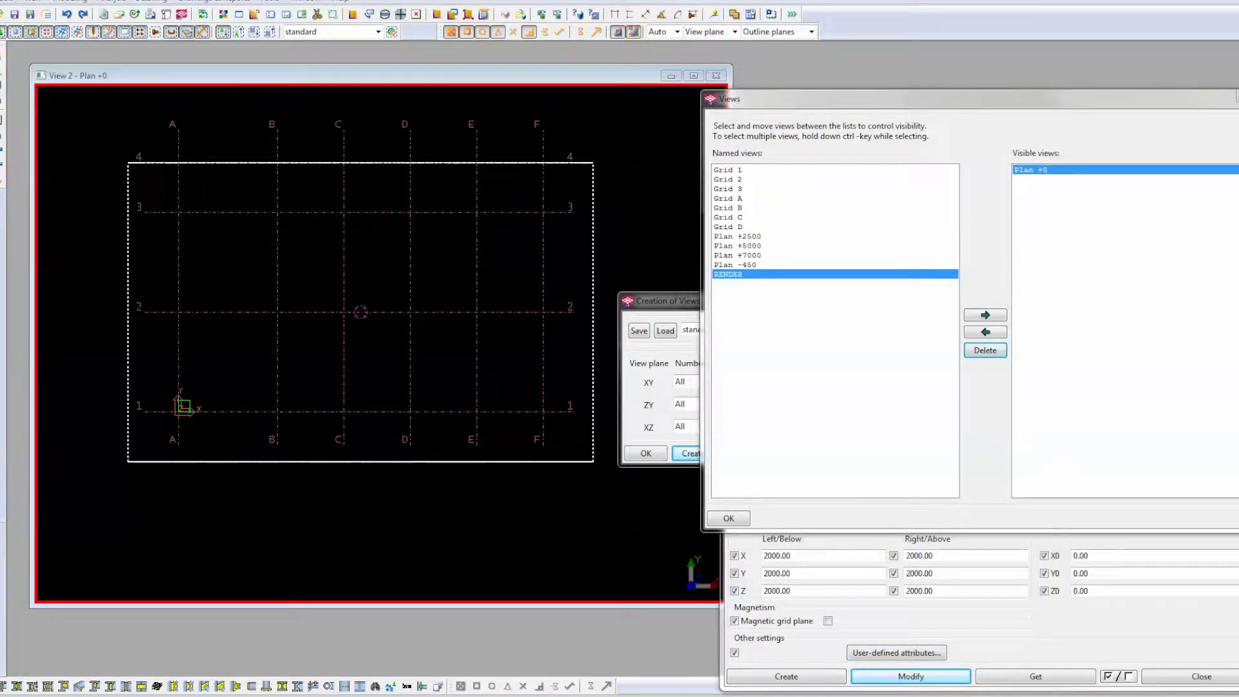
pyautogui.click(985, 350)
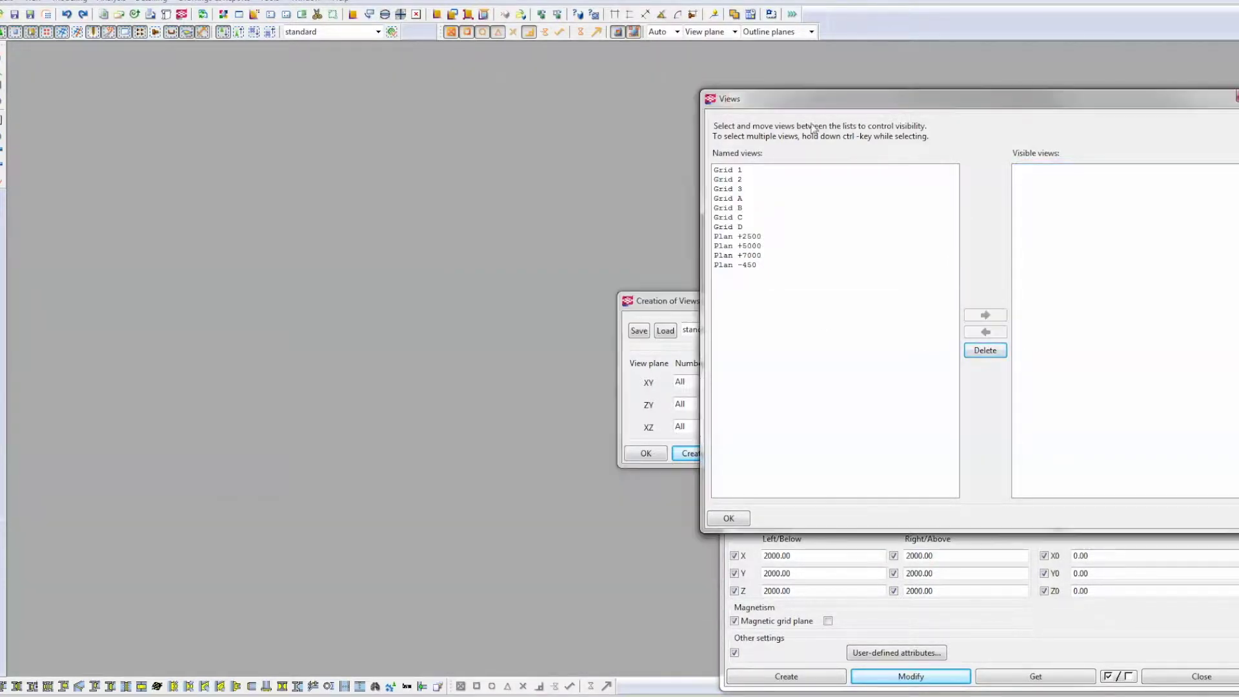
# Step: Create a basic view of the model on the XY plane at coordinate 0.00
pyautogui.click(742, 236)
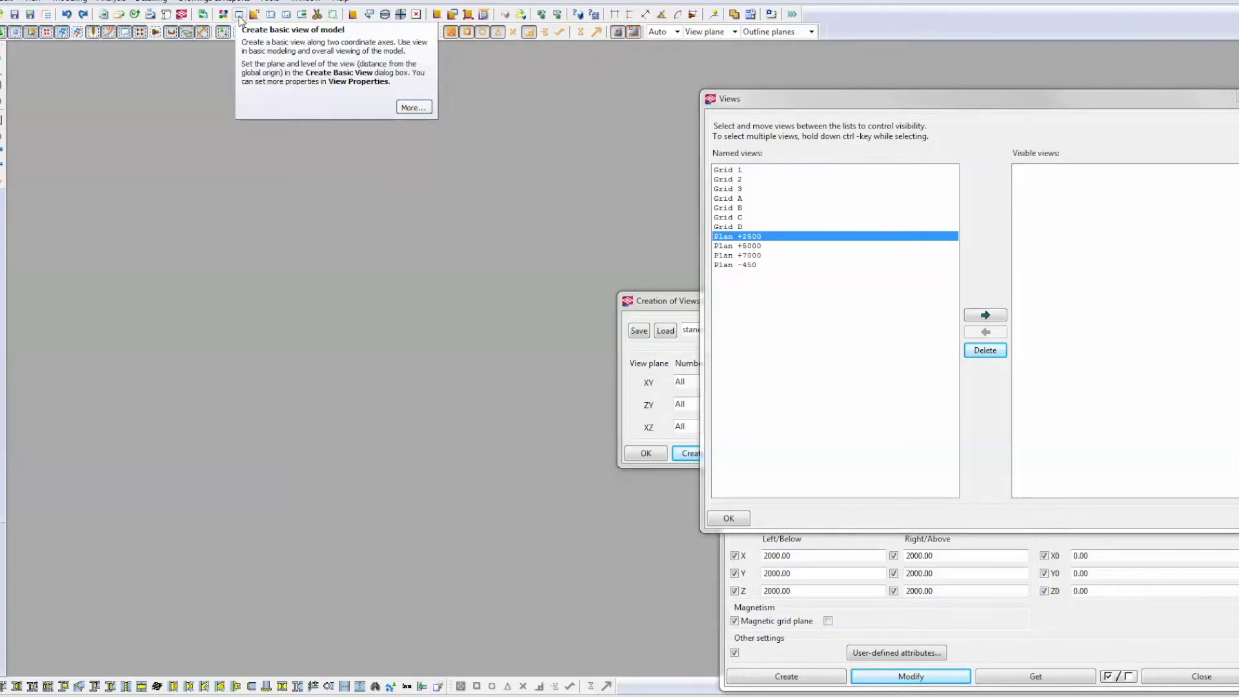
pyautogui.click(239, 18)
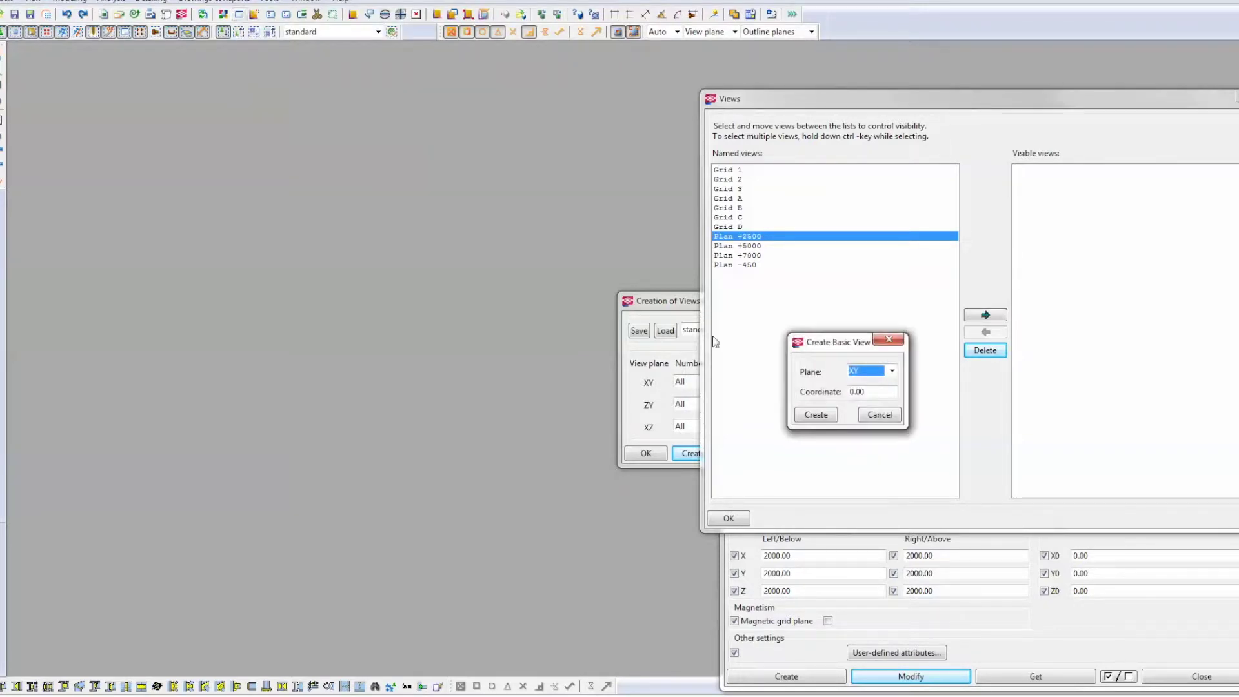
pyautogui.click(816, 415)
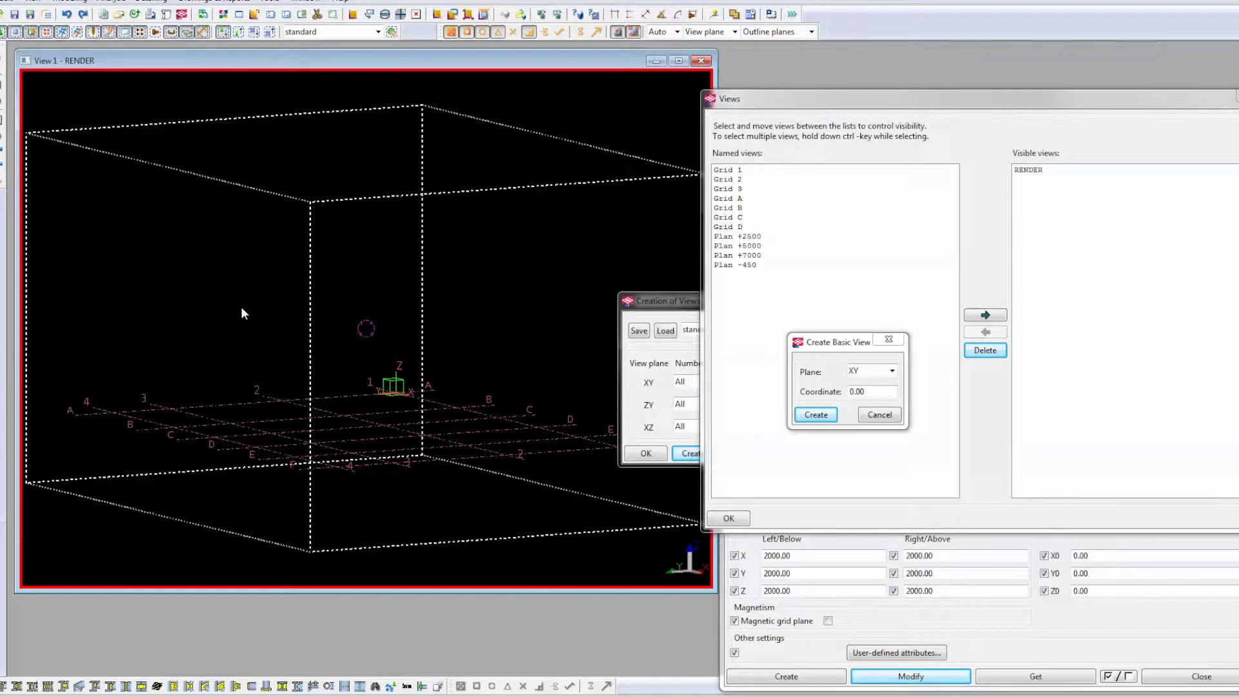
pyautogui.moveTo(504, 369); pyautogui.dragTo(505, 296, button='middle')
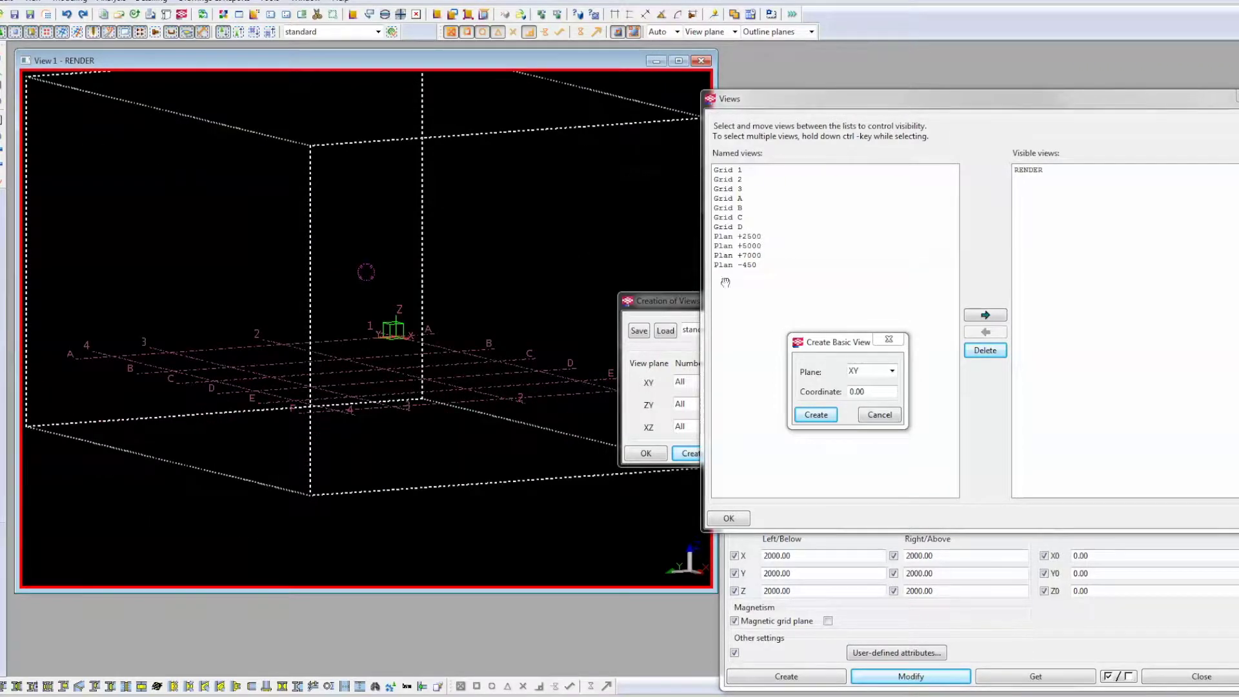
pyautogui.moveTo(465, 277); pyautogui.dragTo(527, 359, button='middle')
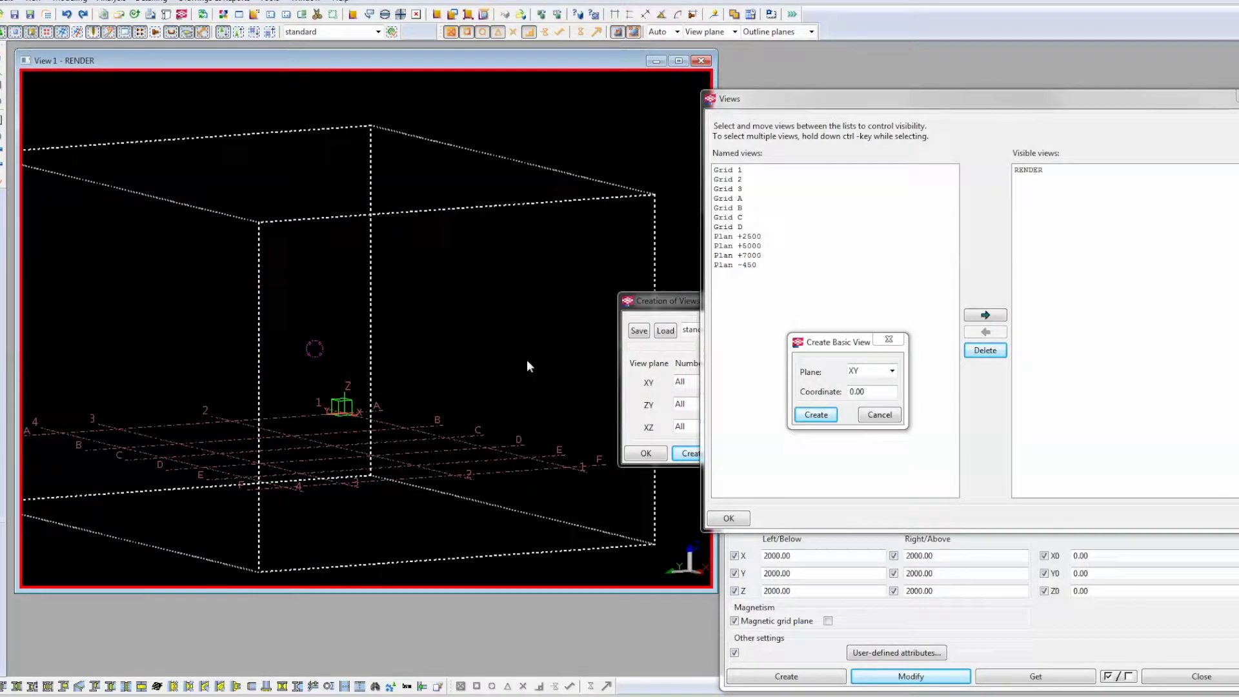
# Step: Change the new basic view's name to ISOMETRIC in its view properties
pyautogui.doubleClick(436, 357)
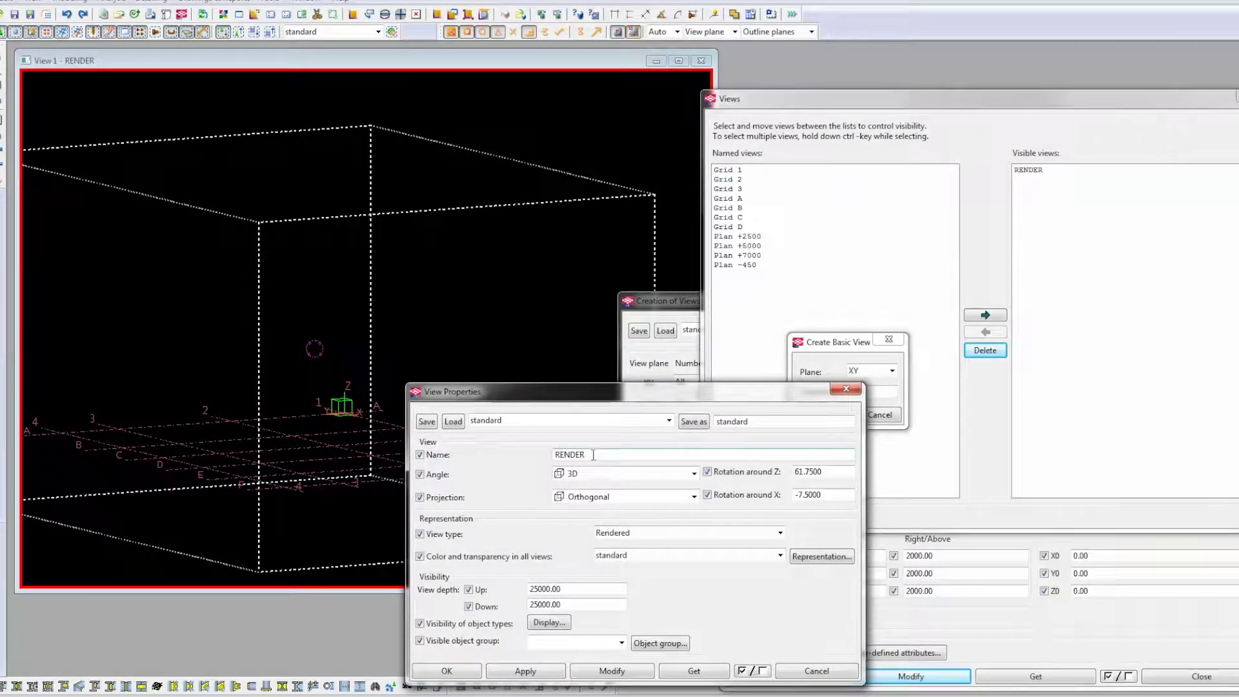
pyautogui.moveTo(594, 455); pyautogui.dragTo(543, 459)
pyautogui.write('ISOMETRIC')
# Step: Set the view depth to 11000 up and 1000 down, and apply the changed properties to the view
pyautogui.doubleClick(568, 588)
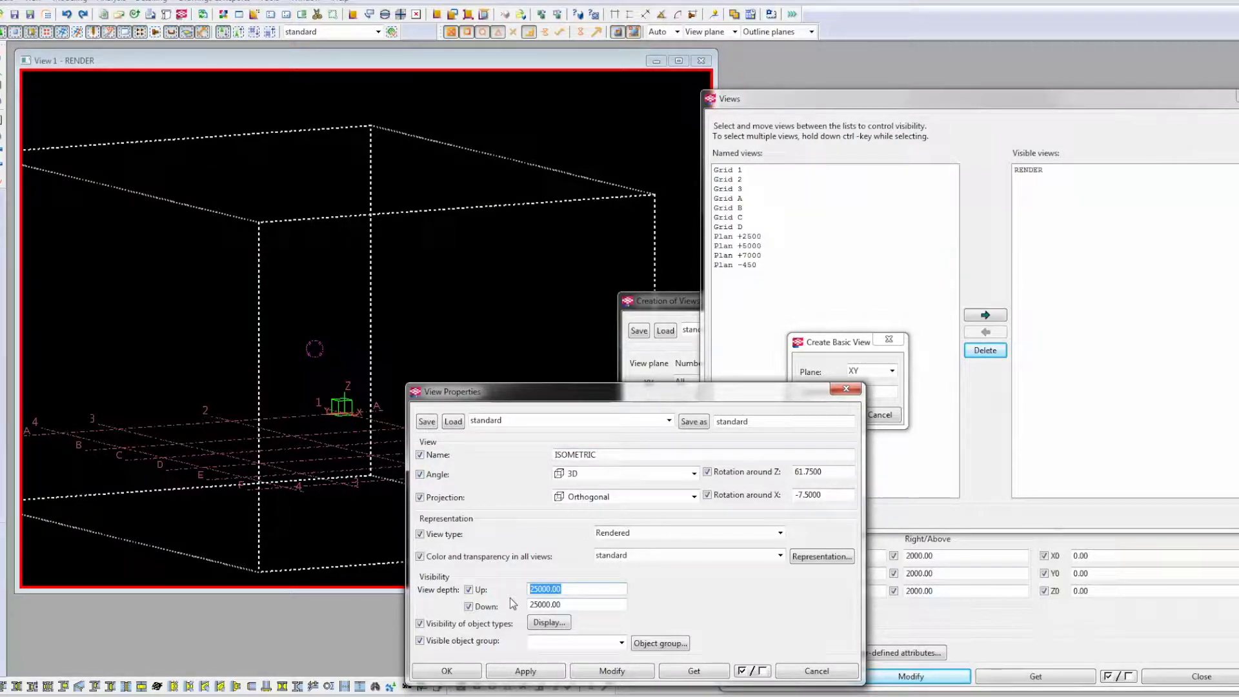
pyautogui.write('10000')
pyautogui.press('Tab')
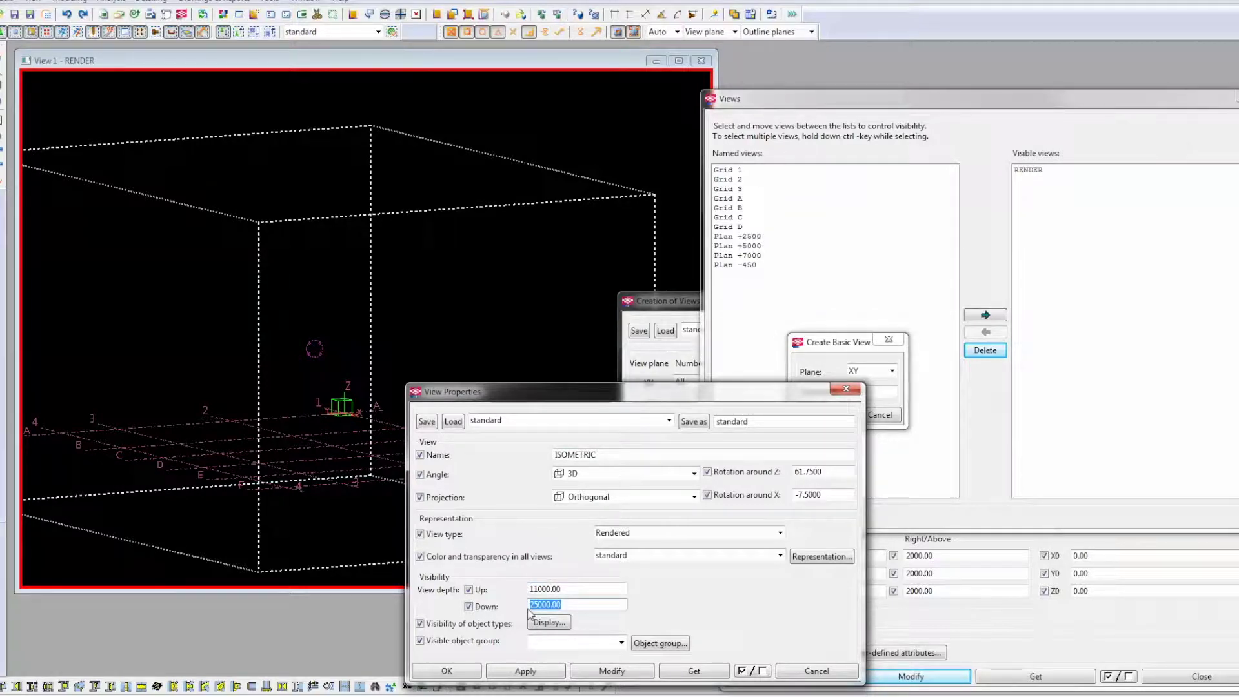
pyautogui.write('-1')
pyautogui.write('1')
pyautogui.write('000')
pyautogui.click(612, 672)
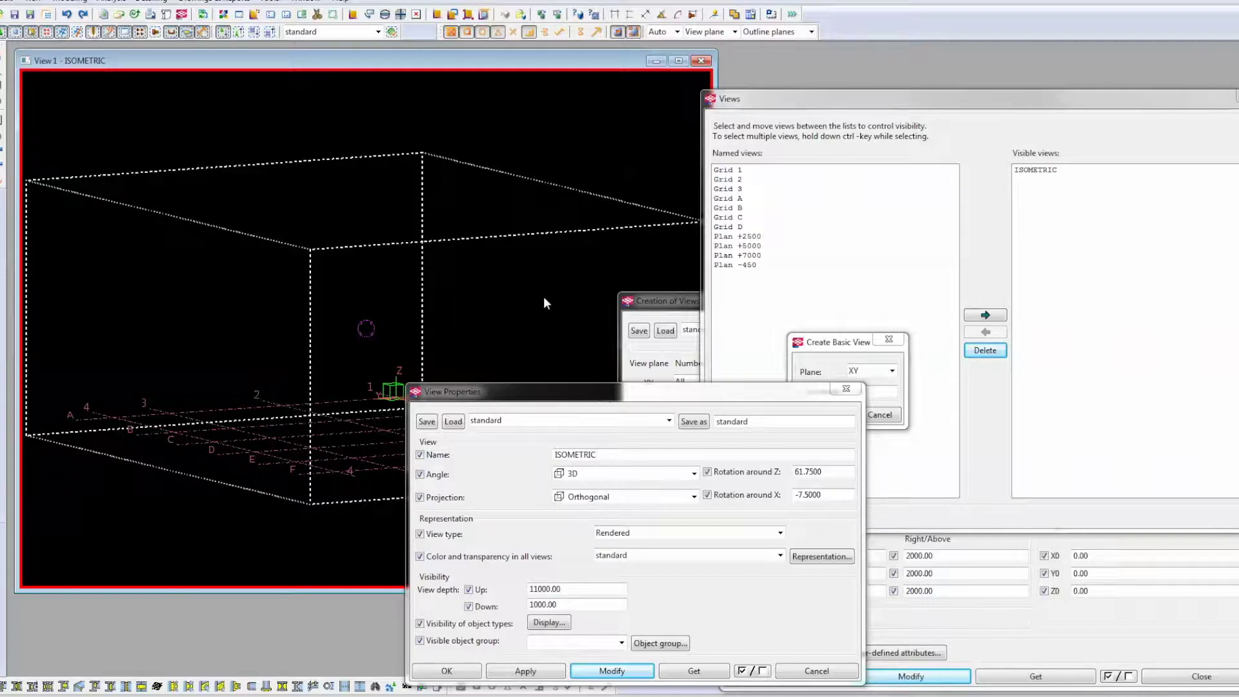
# Step: Toggle the ISOMETRIC view back and forth between its plan and 3D orientations, ending in 3D
pyautogui.hotkey('ctrl', 'p')
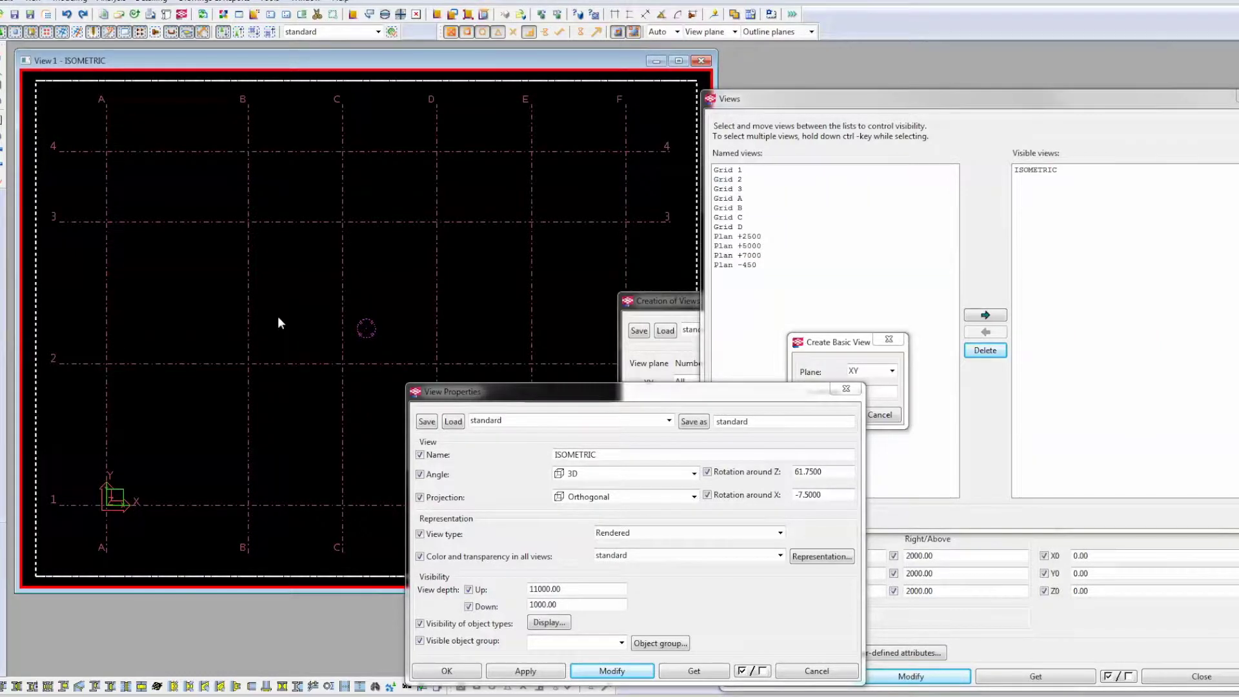
pyautogui.hotkey('ctrl', 'p')
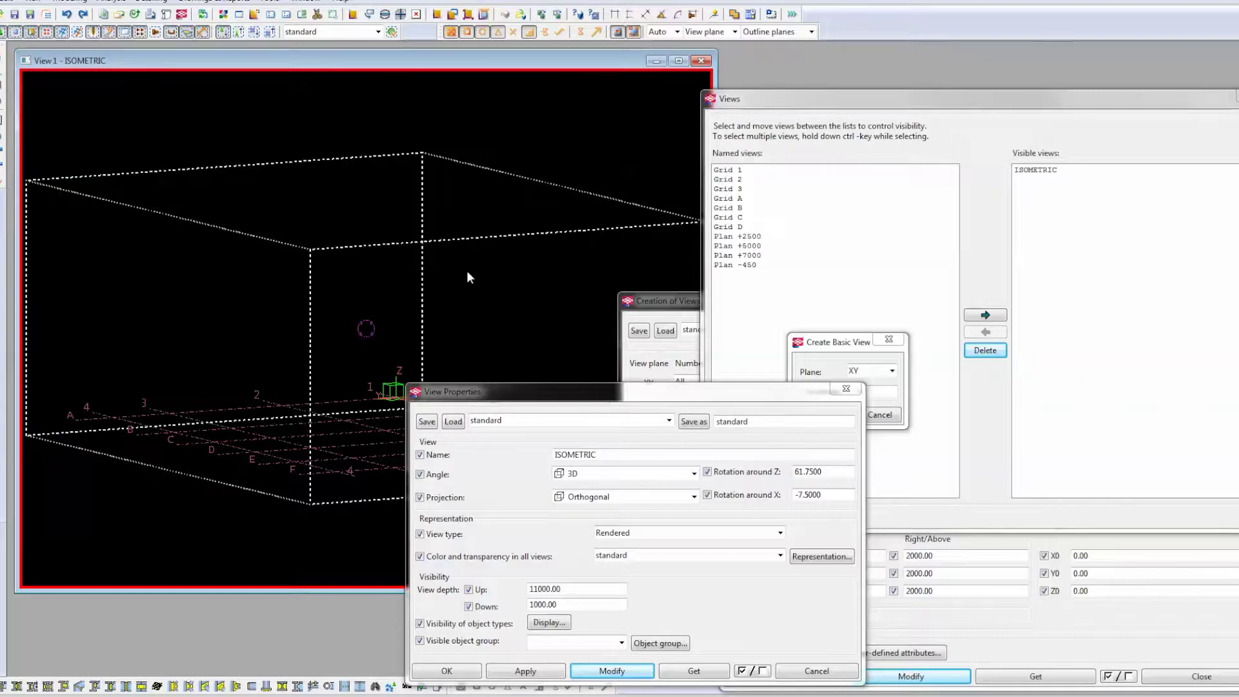
pyautogui.hotkey('ctrl', 'p')
pyautogui.hotkey('ctrl', 'p')
pyautogui.hotkey('ctrl', 'p')
pyautogui.hotkey('ctrl', 'p')
pyautogui.hotkey('ctrl', 'p')
pyautogui.hotkey('ctrl', 'p')
pyautogui.hotkey('ctrl', 'p')
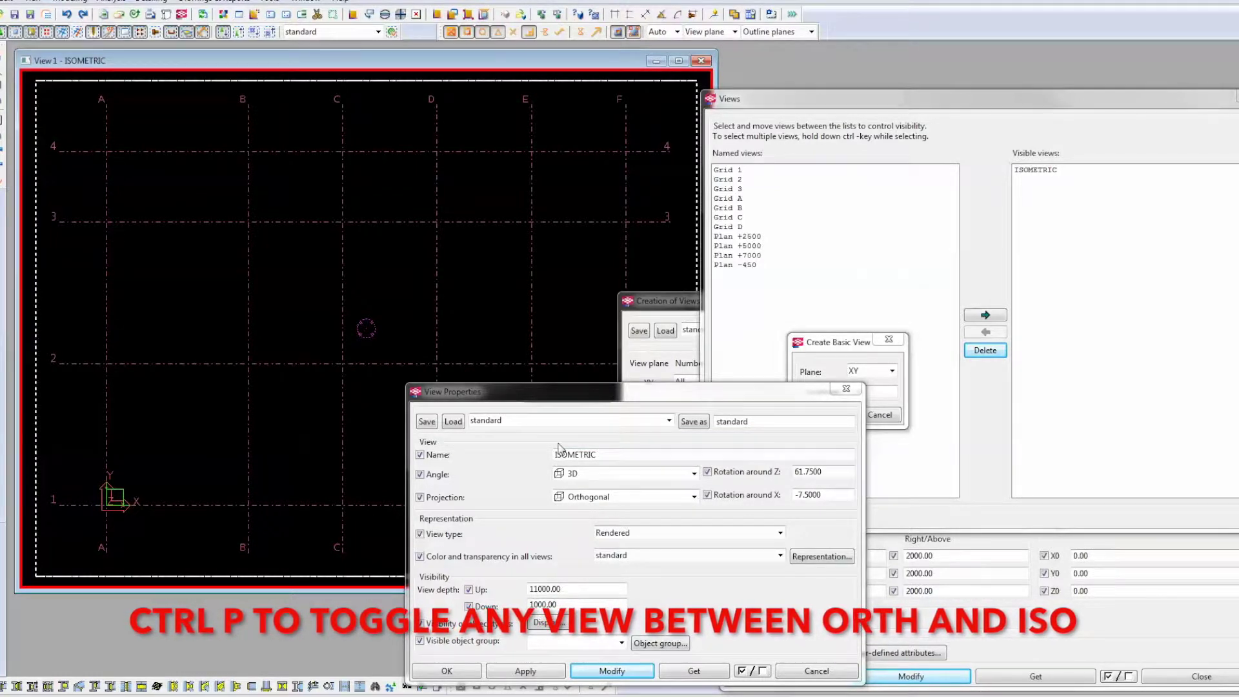
pyautogui.hotkey('ctrl', 'p')
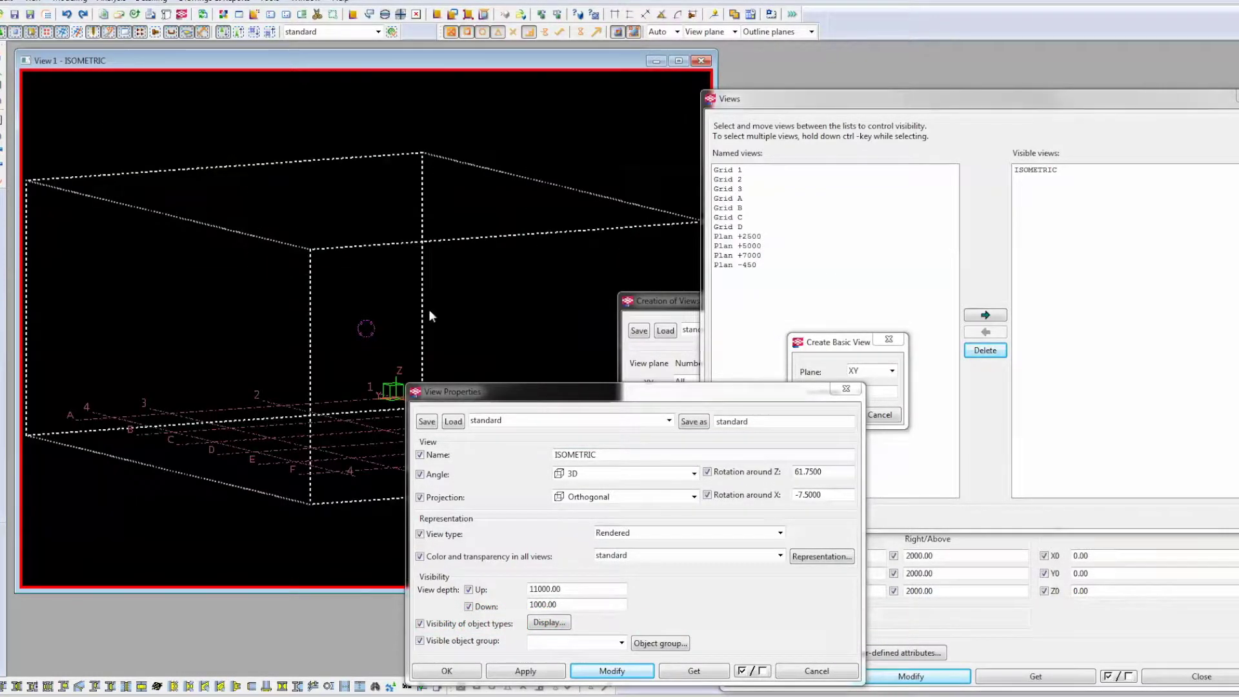
# Step: Delete all the remaining old Grid and Plan views from the named views
pyautogui.moveTo(355, 254); pyautogui.dragTo(352, 230, button='middle')
pyautogui.moveTo(748, 359); pyautogui.dragTo(1040, 225, button='middle')
pyautogui.scroll(1, 1039, 226)
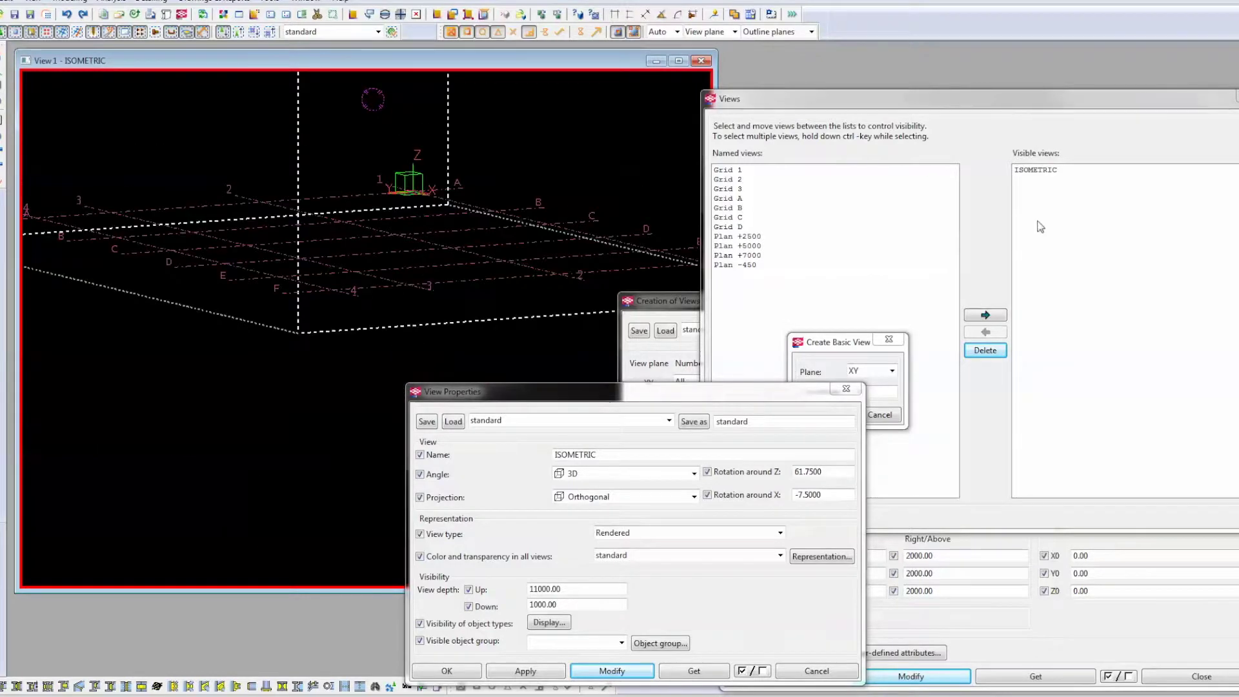
pyautogui.click(752, 265)
pyautogui.keyDown('shift'); pyautogui.click(733, 174); pyautogui.keyUp('shift')
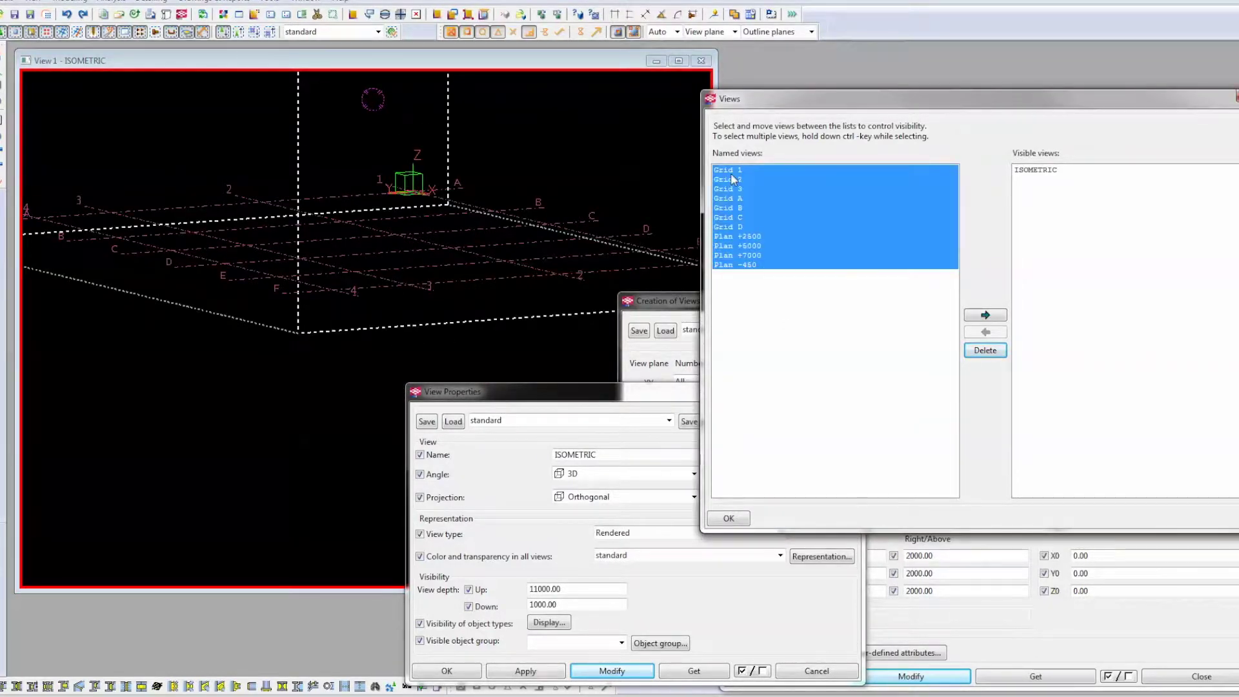
pyautogui.click(985, 315)
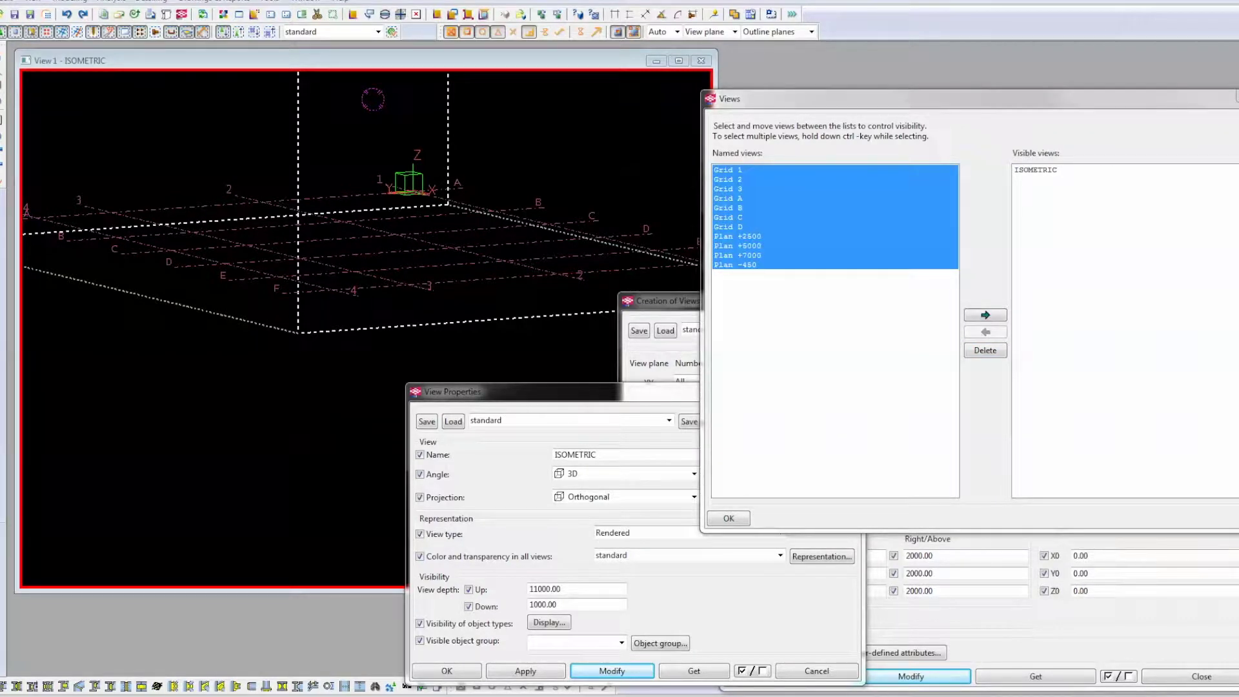
# Step: Create all views along the grid's lines, using the Plan prefix for XY and the Grid prefix for ZY and XZ
pyautogui.click(439, 231)
pyautogui.rightClick(439, 238)
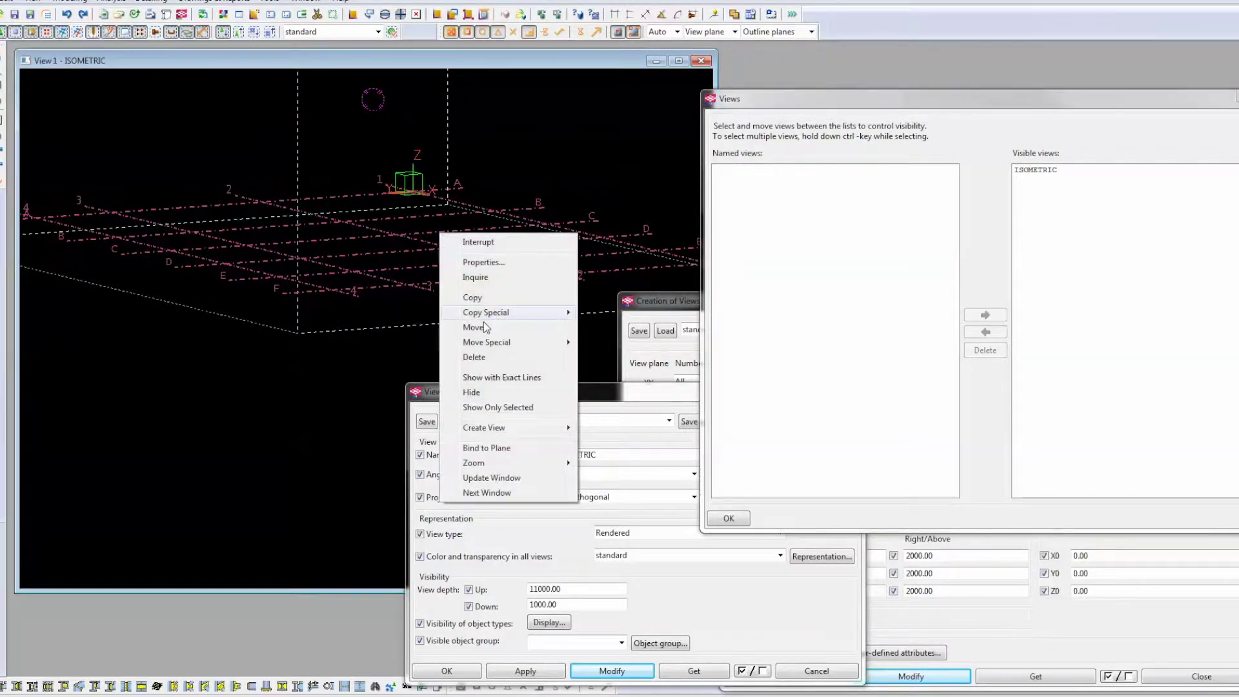
pyautogui.moveTo(491, 429)
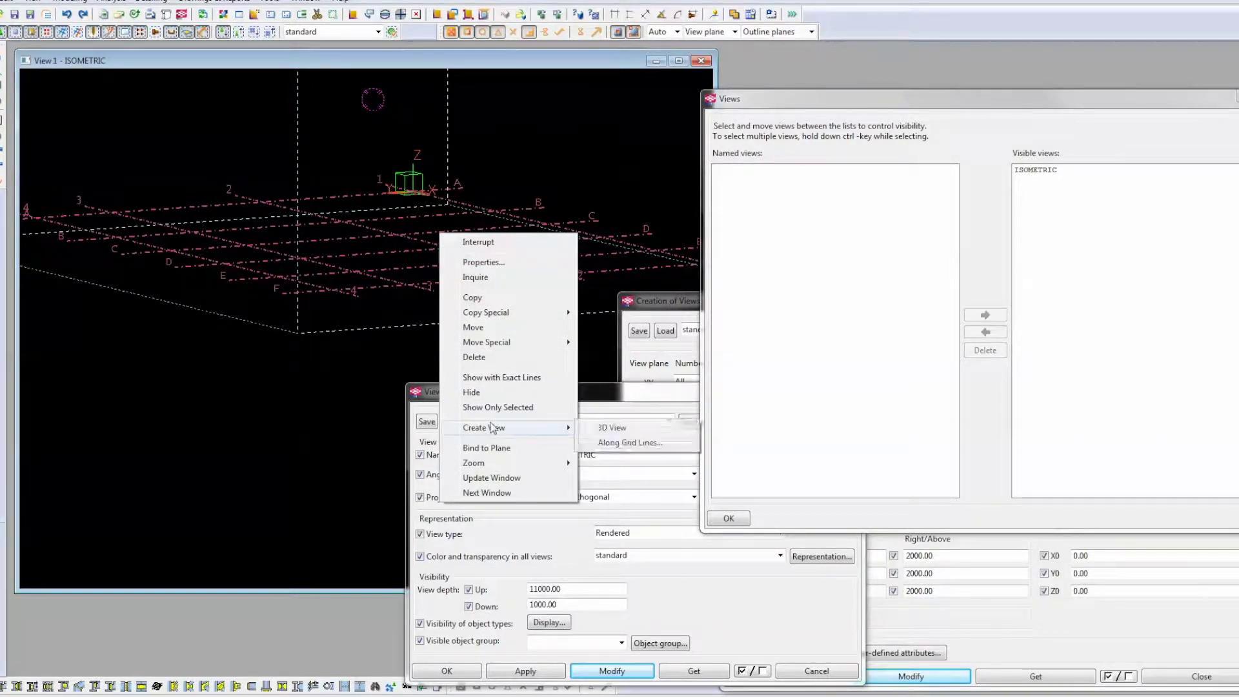
pyautogui.click(630, 444)
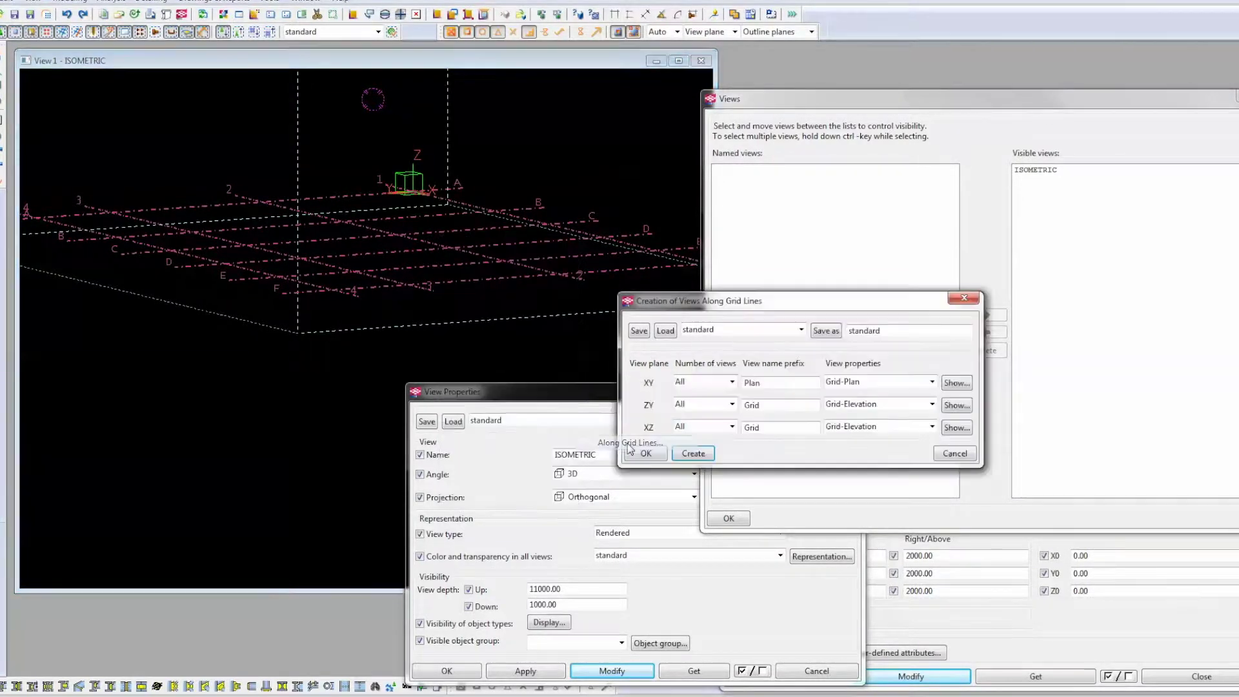
pyautogui.click(704, 455)
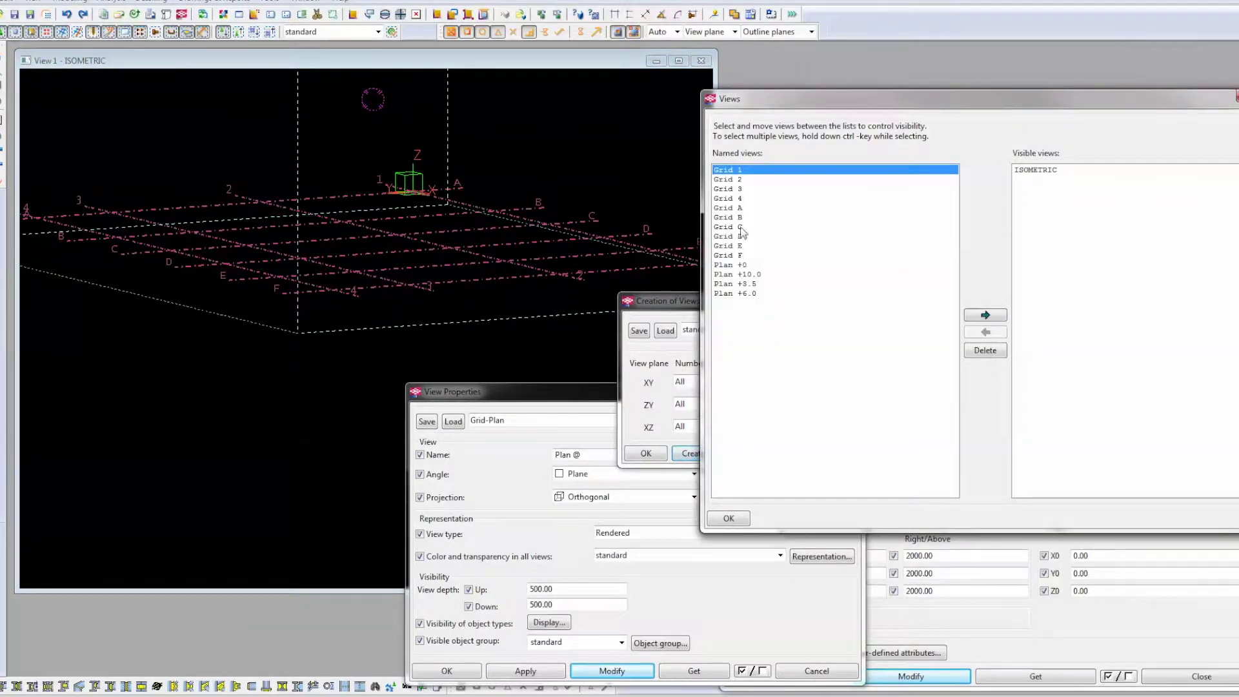
# Step: Open the Plan +10.0 and Grid 1 views for checking, then close both and the list of views
pyautogui.doubleClick(728, 275)
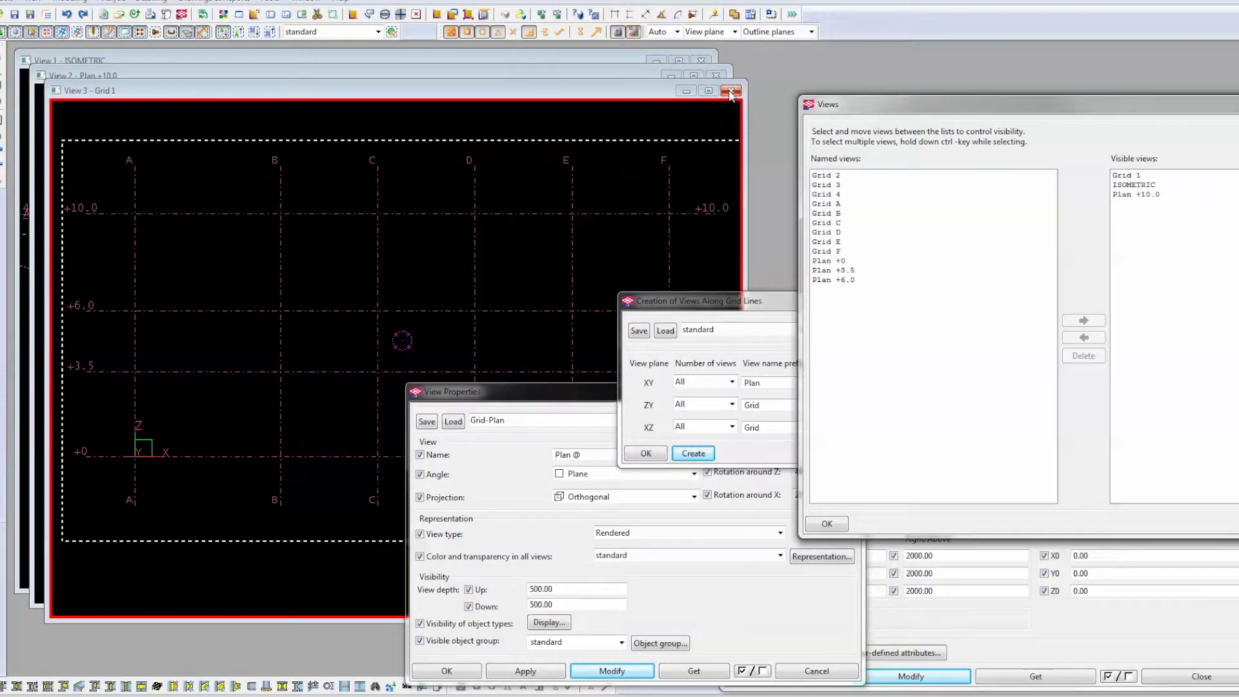
pyautogui.click(717, 76)
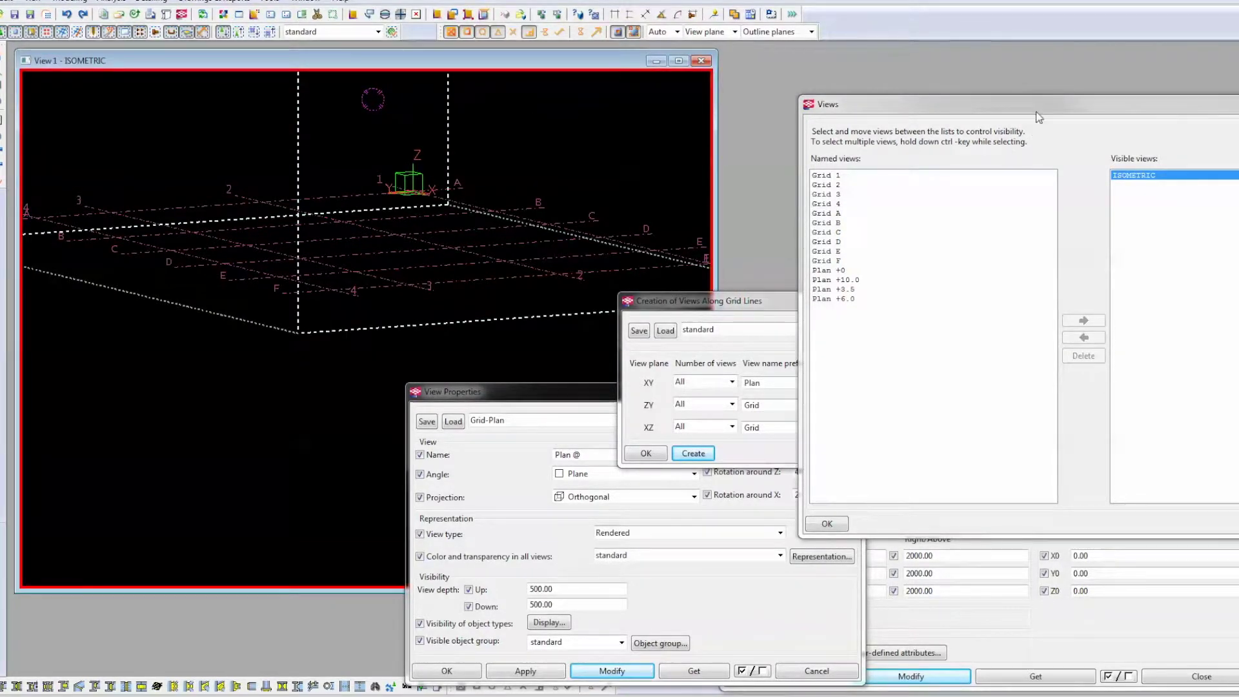
pyautogui.moveTo(1077, 104); pyautogui.dragTo(626, 156)
pyautogui.click(900, 154)
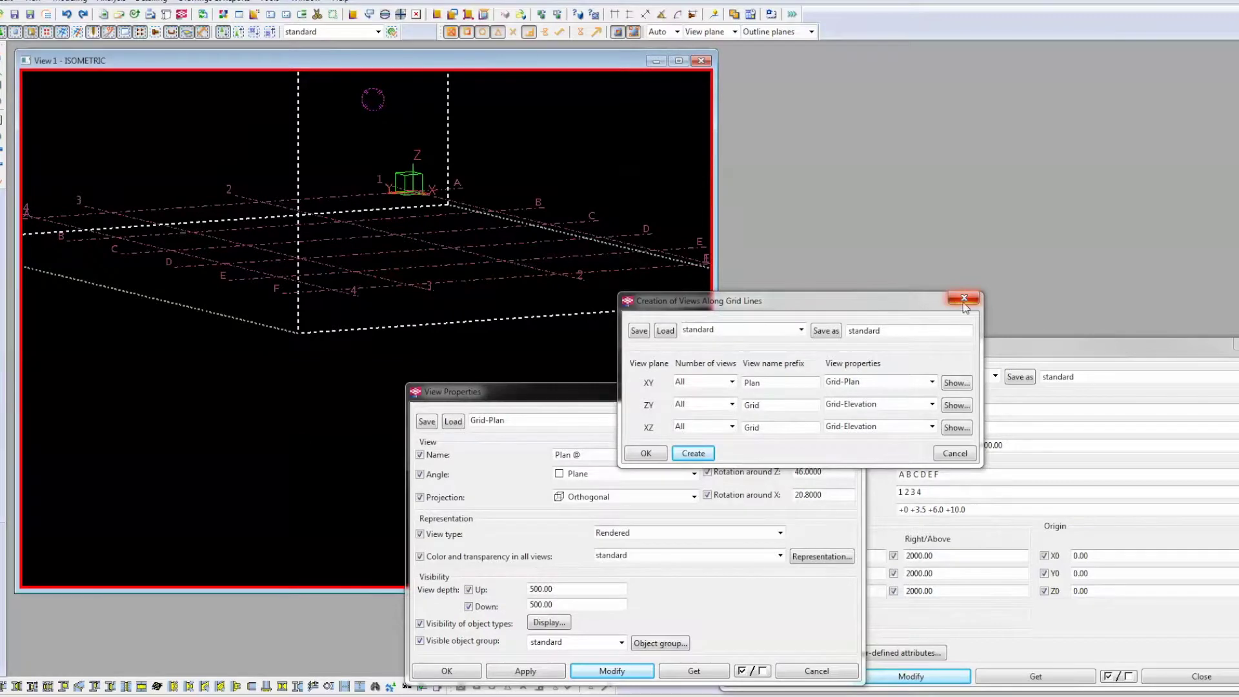
# Step: Close the grid-line view creation, view properties, grid and basic view dialogs
pyautogui.click(965, 300)
pyautogui.click(853, 392)
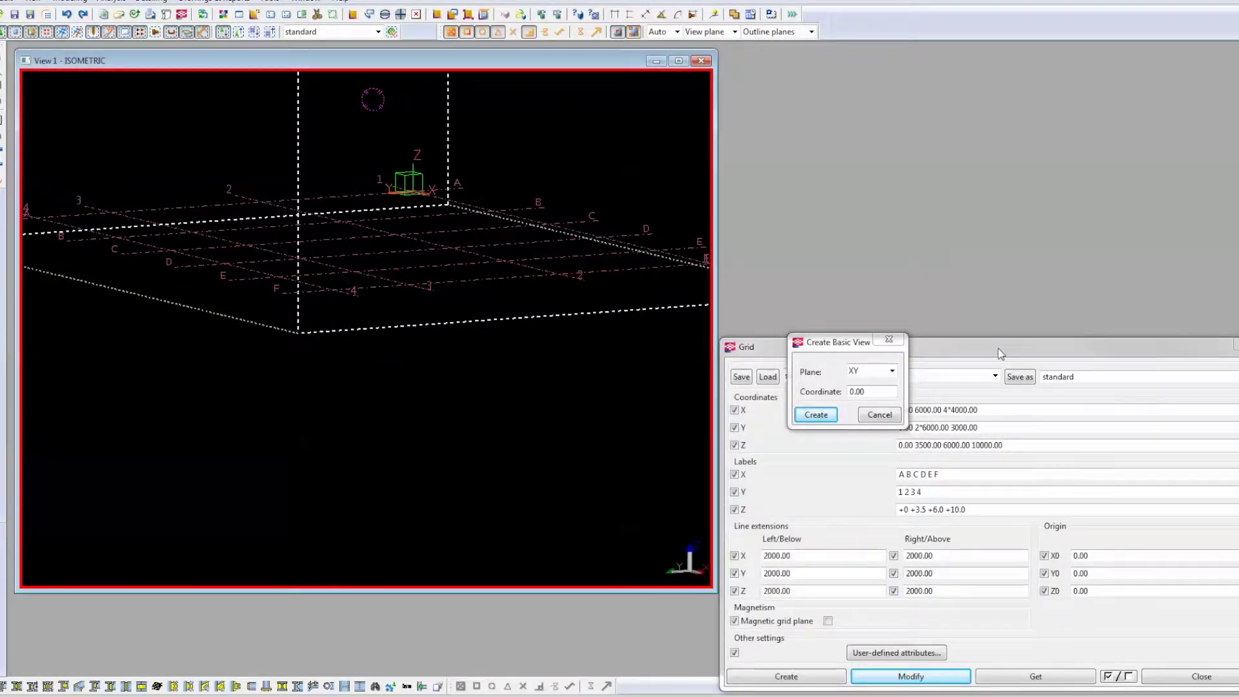
pyautogui.moveTo(1000, 354); pyautogui.dragTo(691, 350)
pyautogui.click(959, 351)
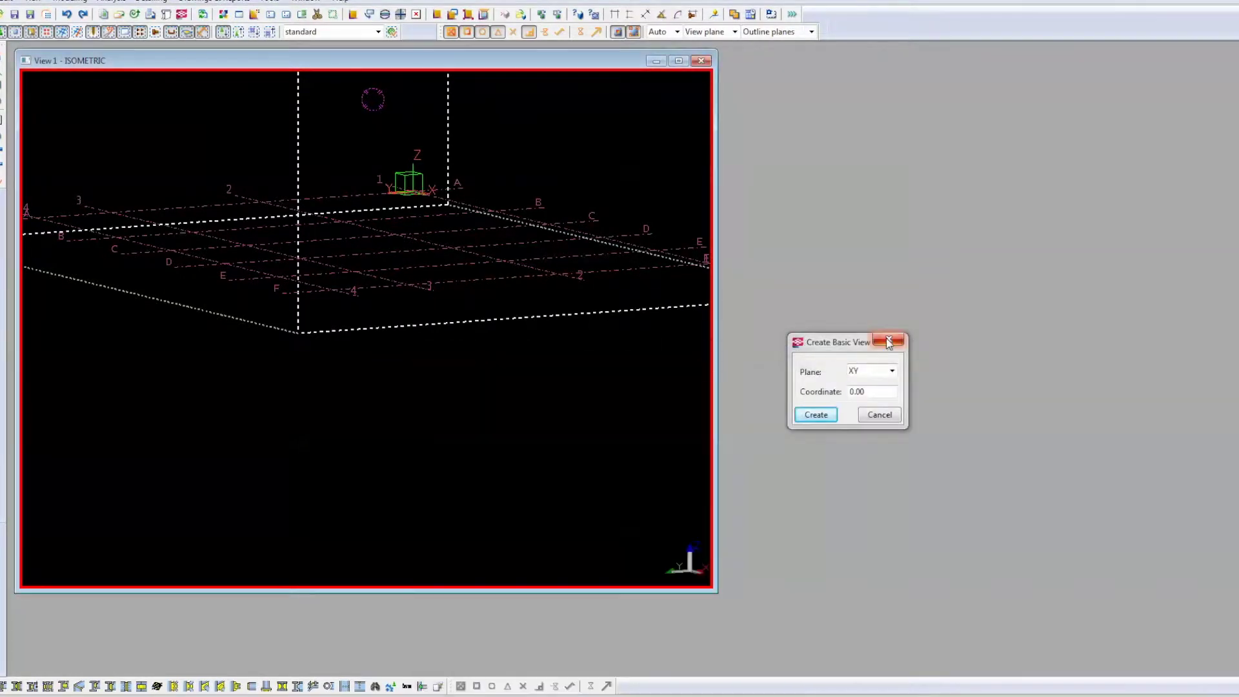
pyautogui.click(889, 342)
# Step: Open the grid's properties and reduce its X, Y and Z coordinates to a single 0.00 each
pyautogui.doubleClick(444, 238)
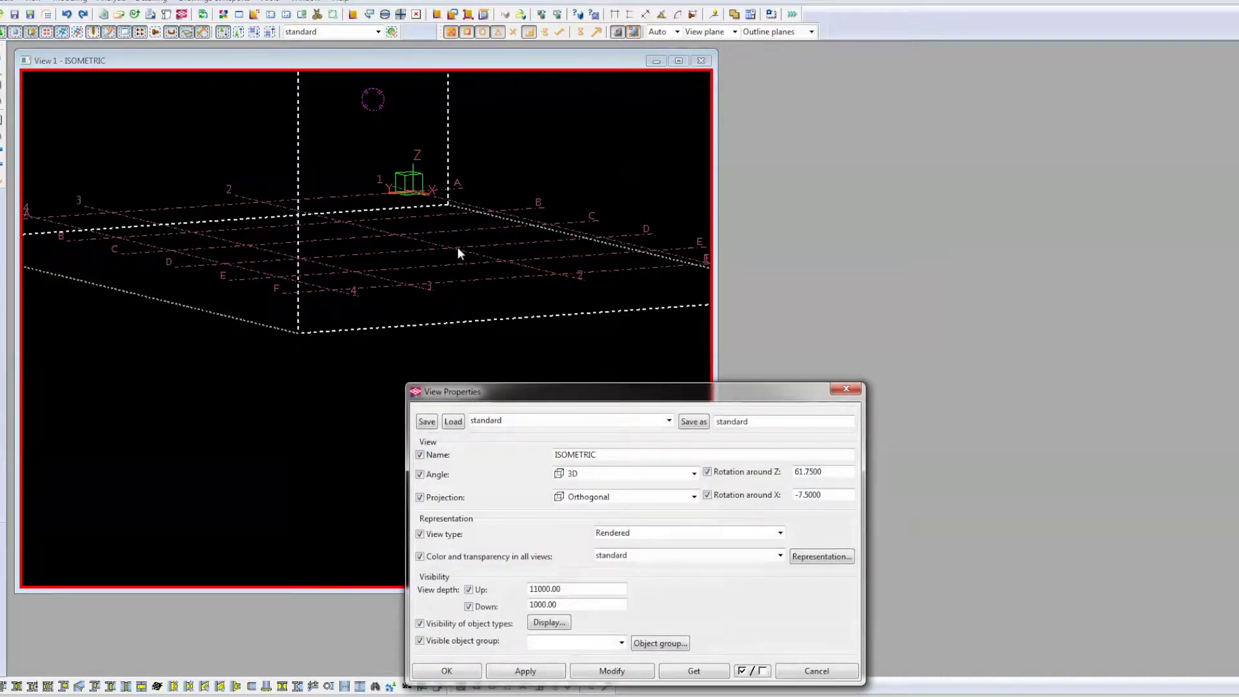
pyautogui.doubleClick(458, 247)
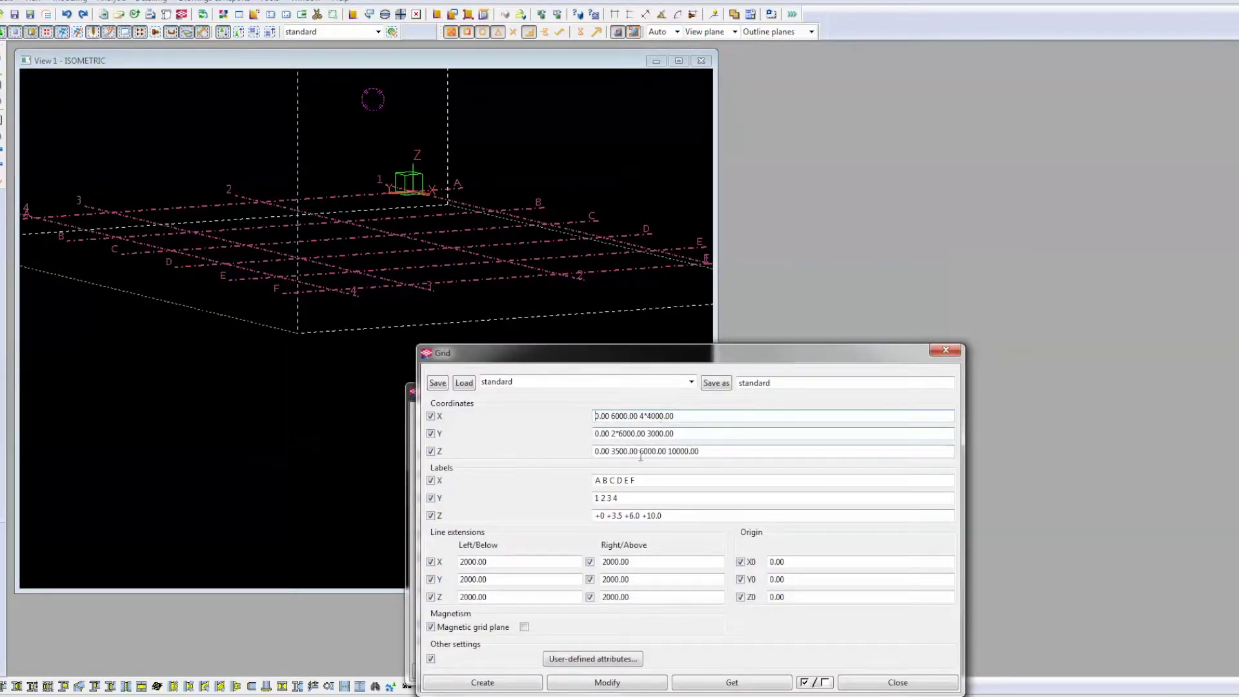
pyautogui.moveTo(692, 413); pyautogui.dragTo(551, 432)
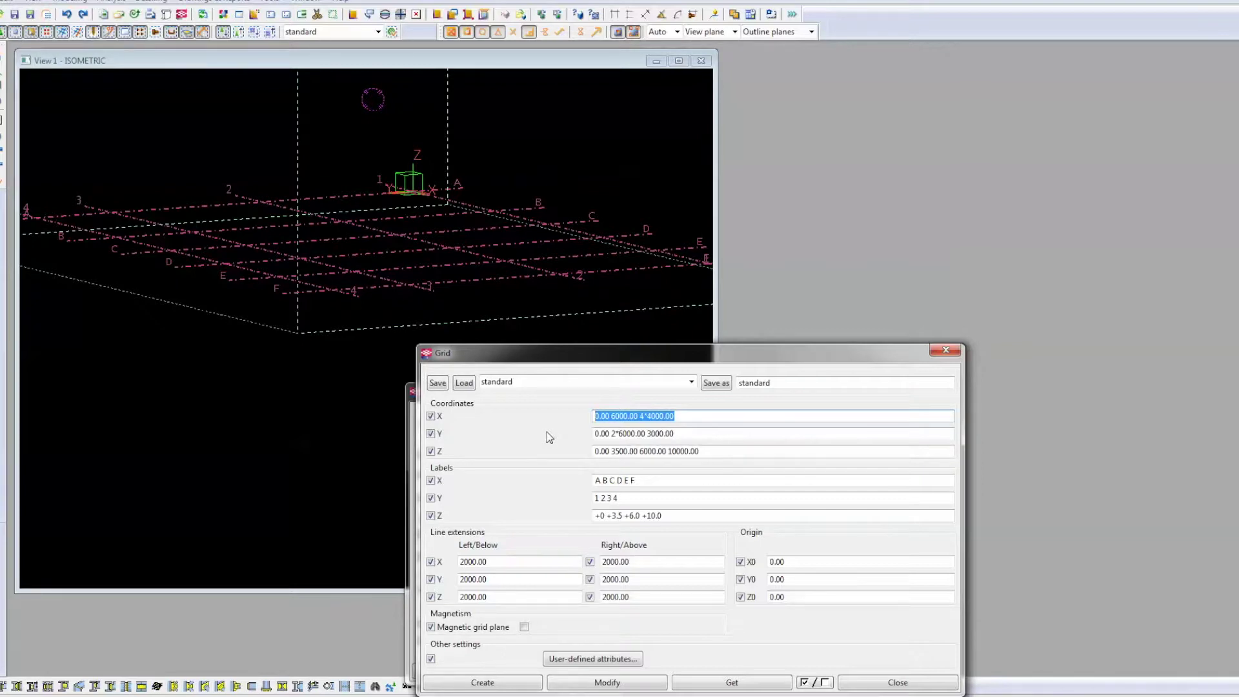
pyautogui.write('0')
pyautogui.press('Tab')
pyautogui.write('0')
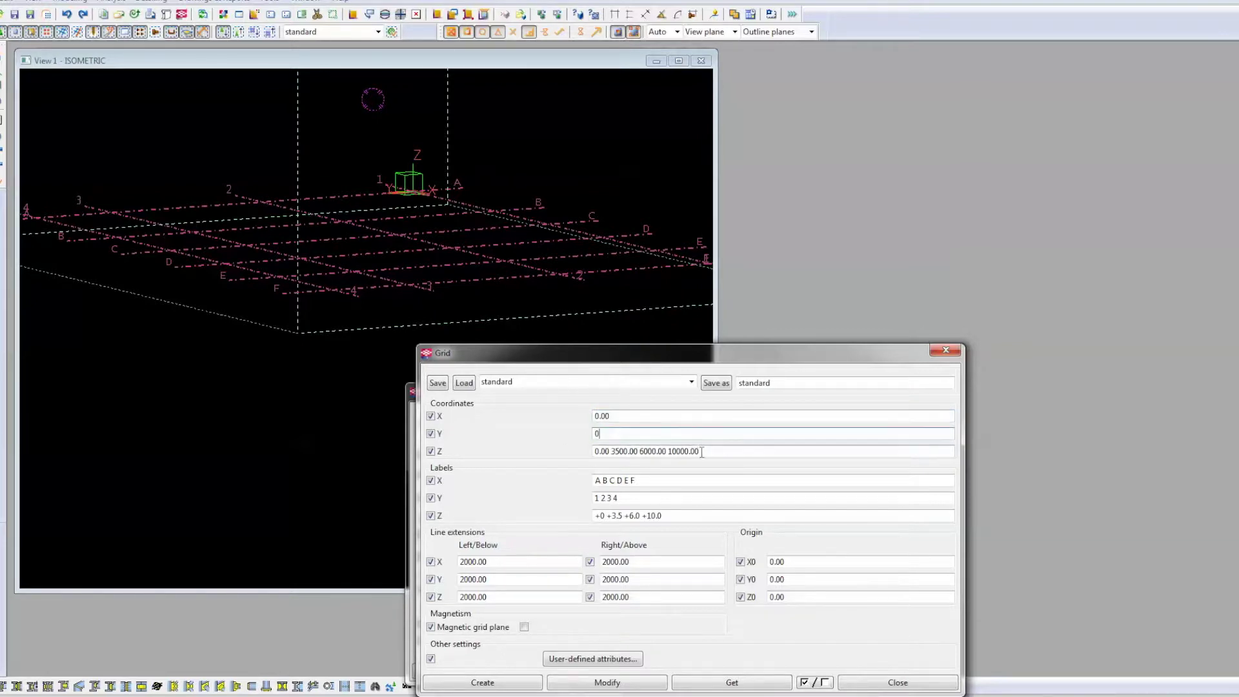
pyautogui.press('Tab')
pyautogui.write('0')
pyautogui.press('Tab')
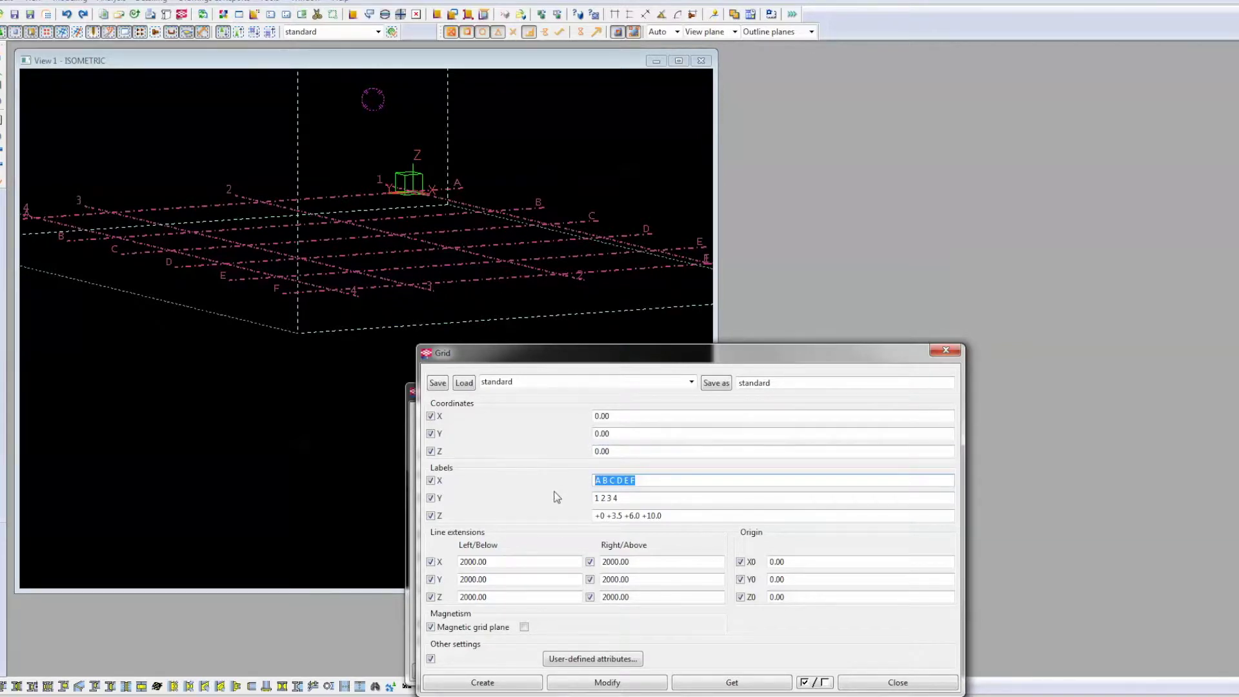
# Step: Label the grid axes X, Y and Z and apply the modified coordinates and labels to the grid
pyautogui.write('X')
pyautogui.press('Tab')
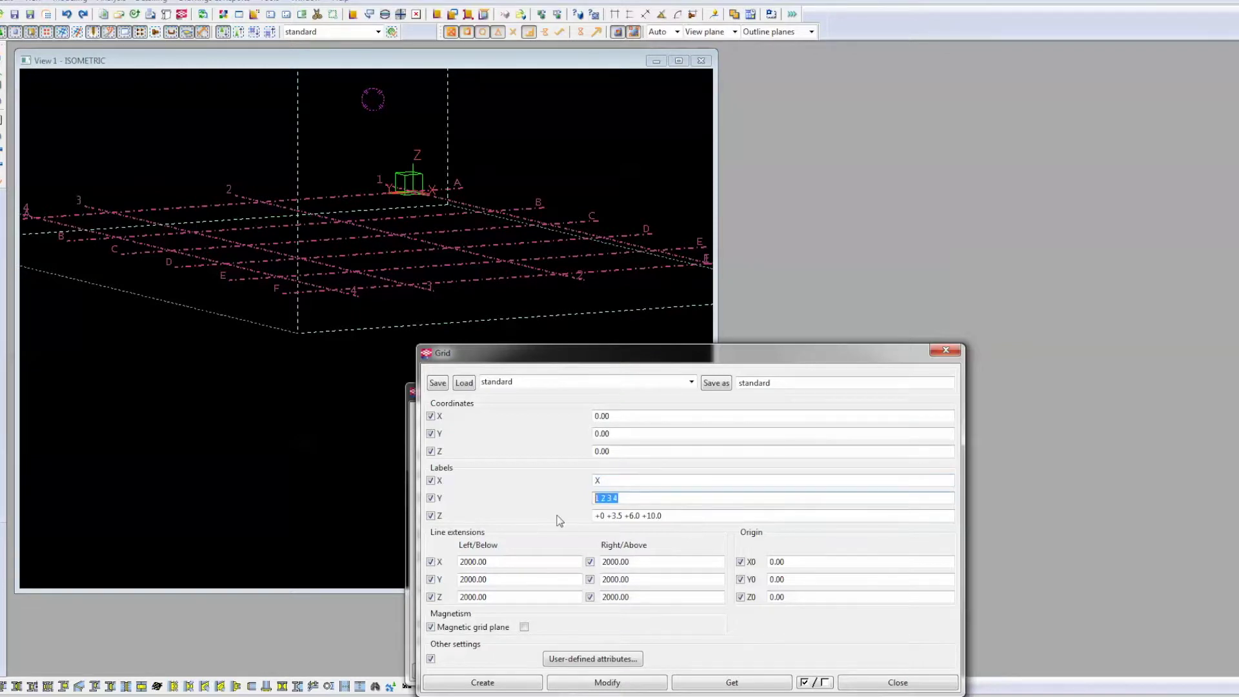
pyautogui.write('Y')
pyautogui.press('Tab')
pyautogui.write('Z')
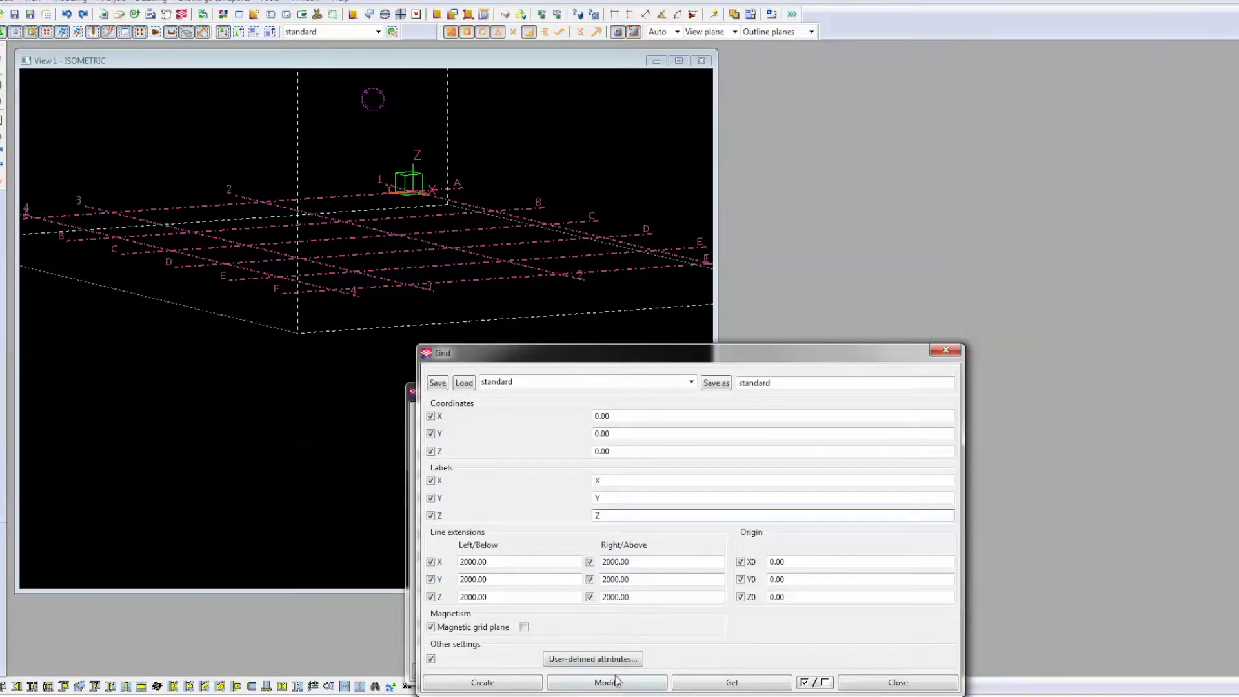
pyautogui.click(616, 681)
pyautogui.click(719, 189)
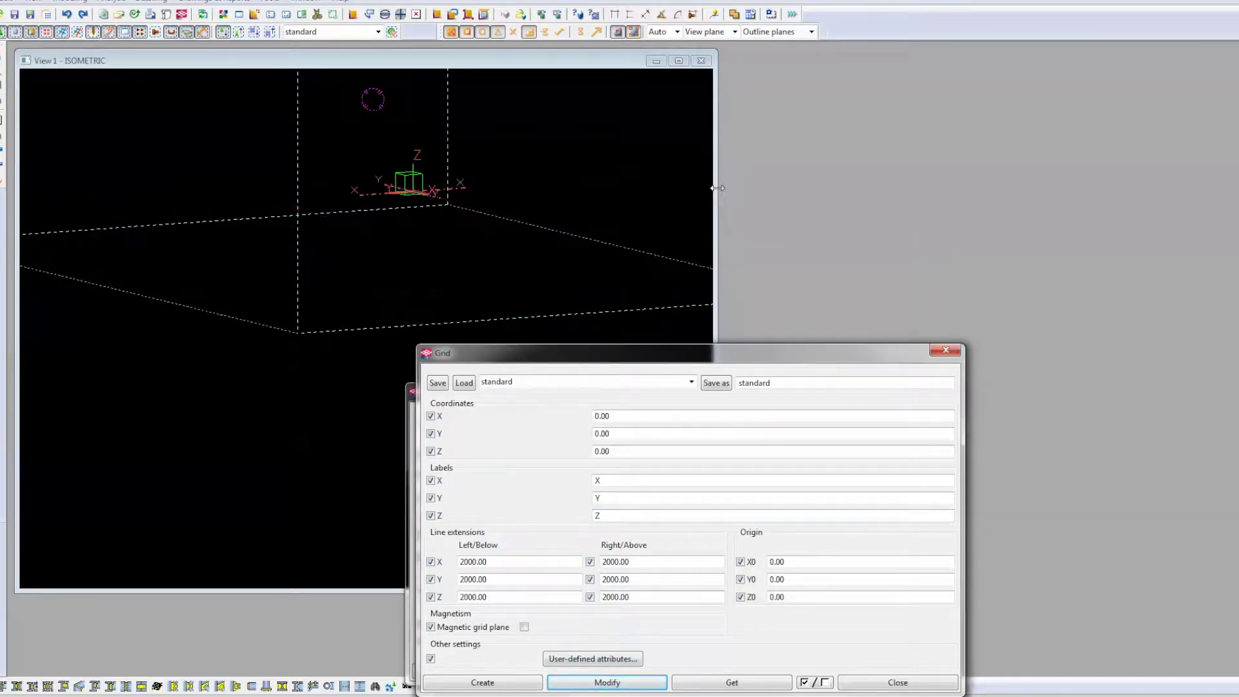
# Step: Maximize the ISOMETRIC view and close the grid and view properties dialogs
pyautogui.click(678, 61)
pyautogui.moveTo(391, 252); pyautogui.dragTo(368, 270, button='middle')
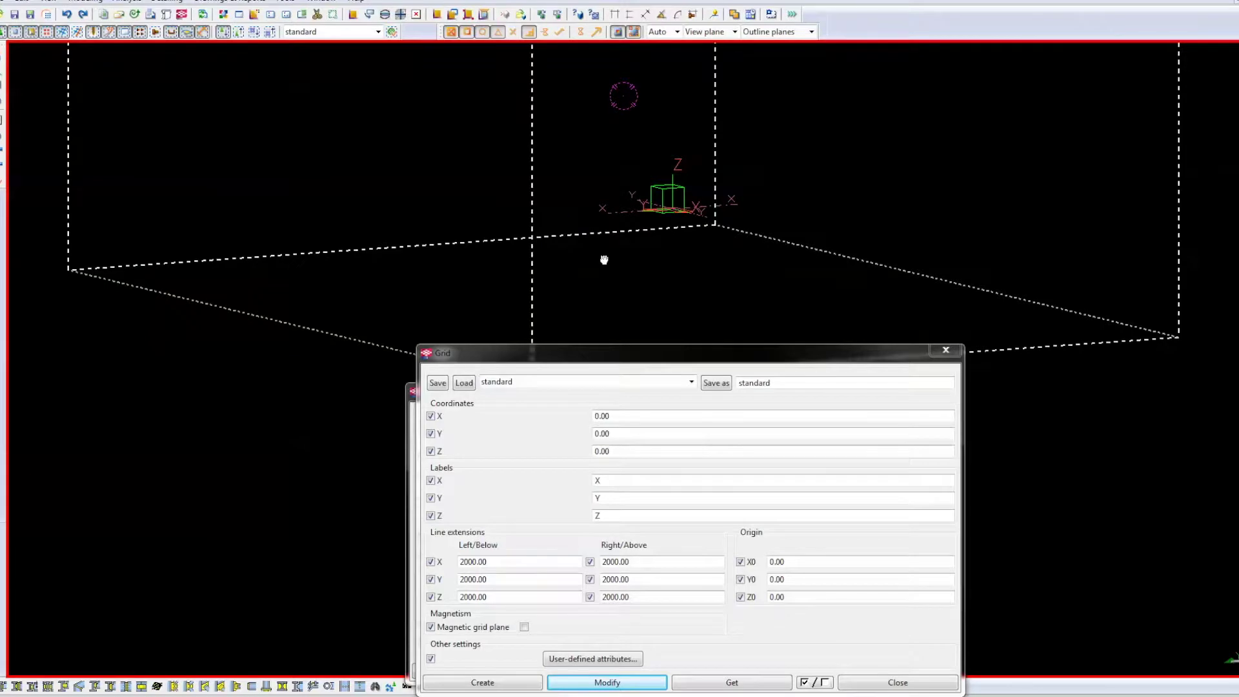
pyautogui.moveTo(605, 260); pyautogui.dragTo(178, 379, button='middle')
pyautogui.click(946, 349)
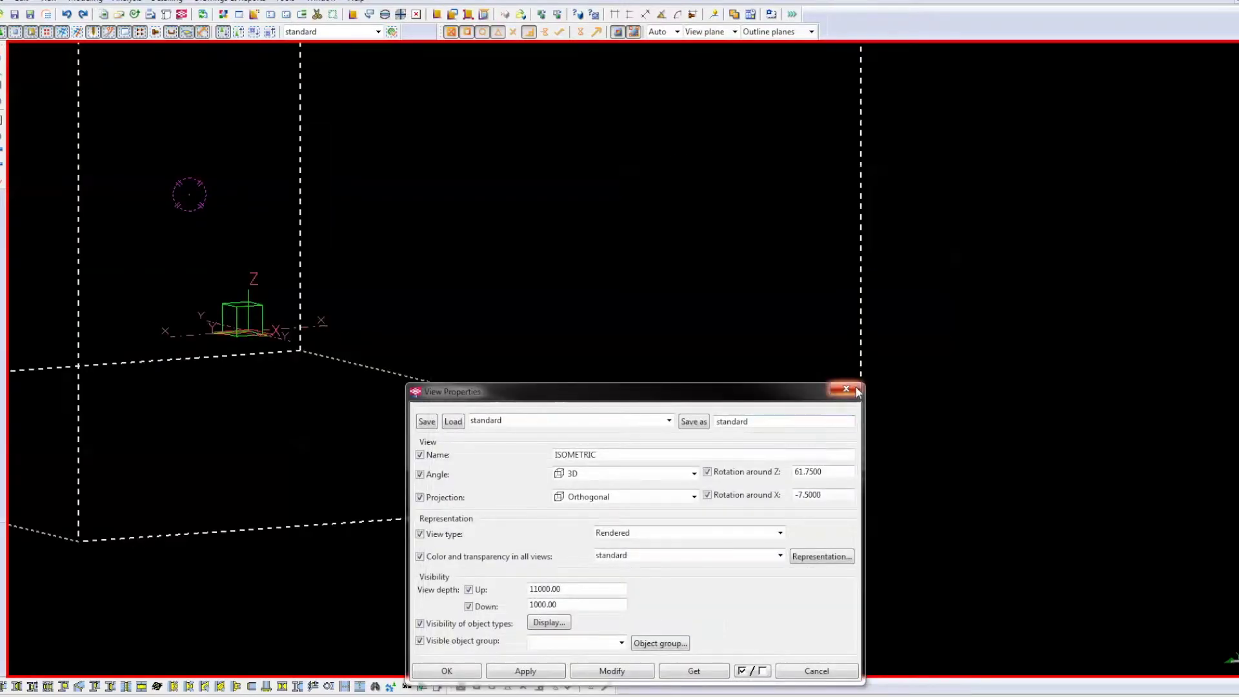
pyautogui.click(846, 389)
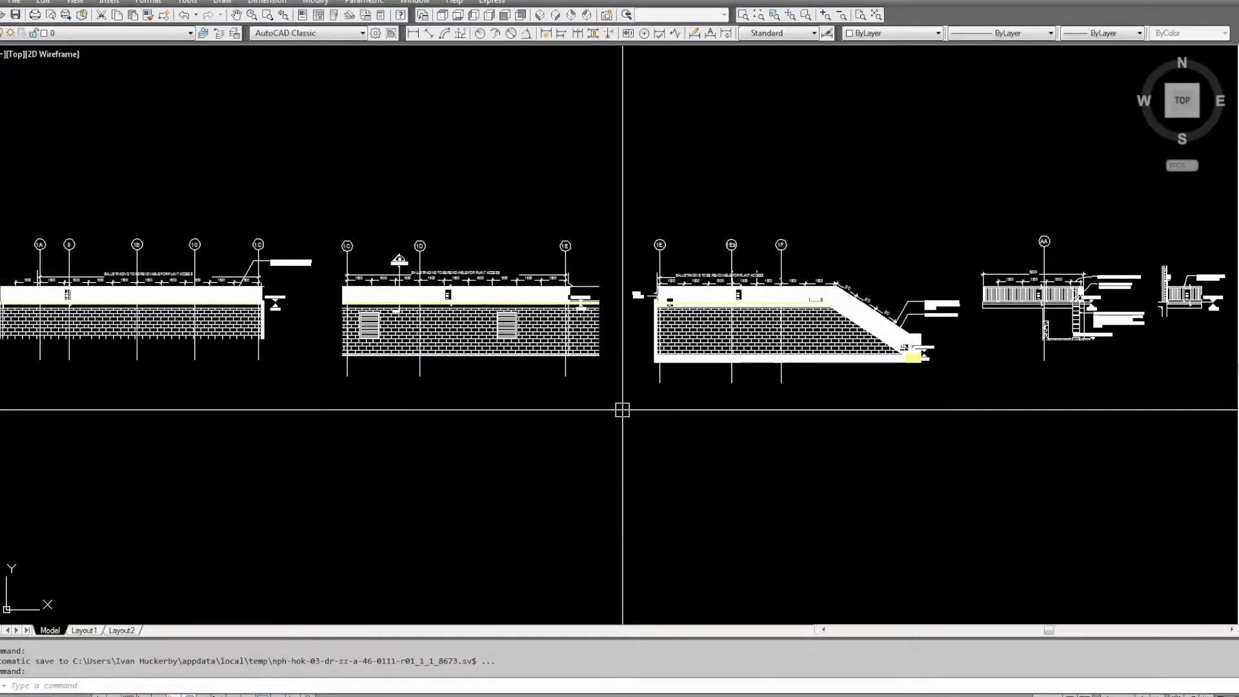
# Step: Switch to AutoCAD and examine the wall elevations, the sloping stair section and the balustrade details
pyautogui.scroll(4, 665, 449)
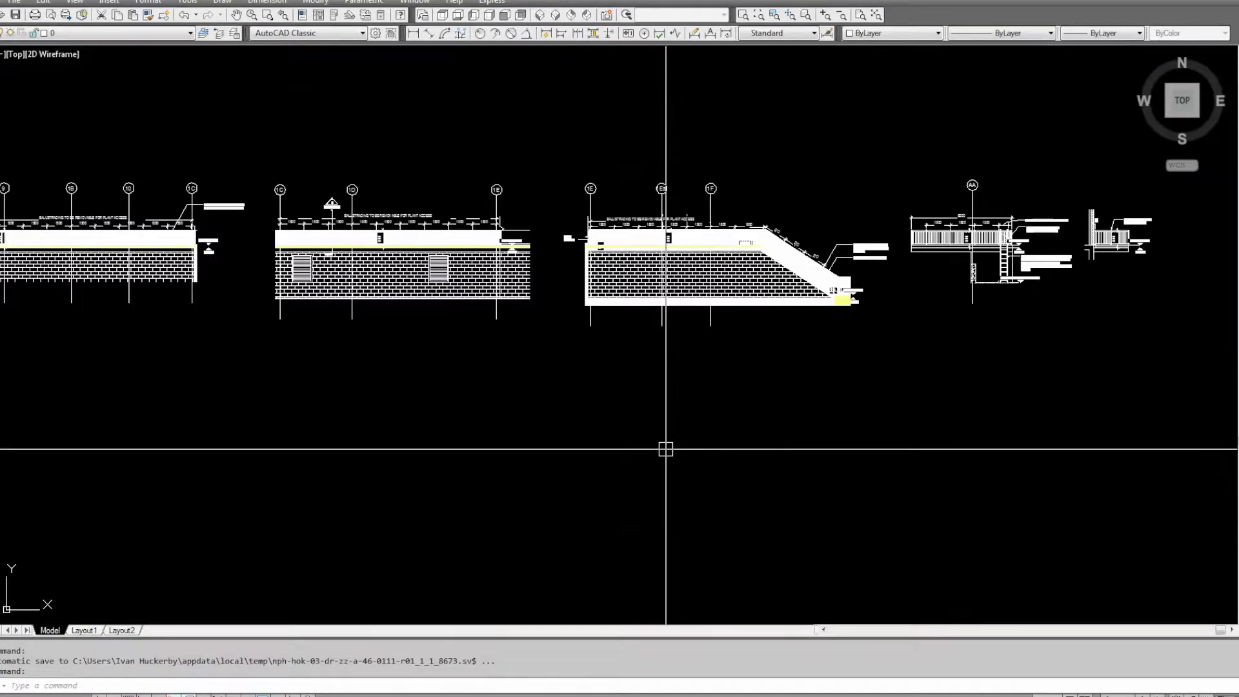
pyautogui.scroll(1, 827, 409)
pyautogui.moveTo(827, 409)
pyautogui.mouseDown(button='middle')
pyautogui.moveTo(930, 468)
pyautogui.moveTo(420, 552)
pyautogui.mouseUp(button='middle')
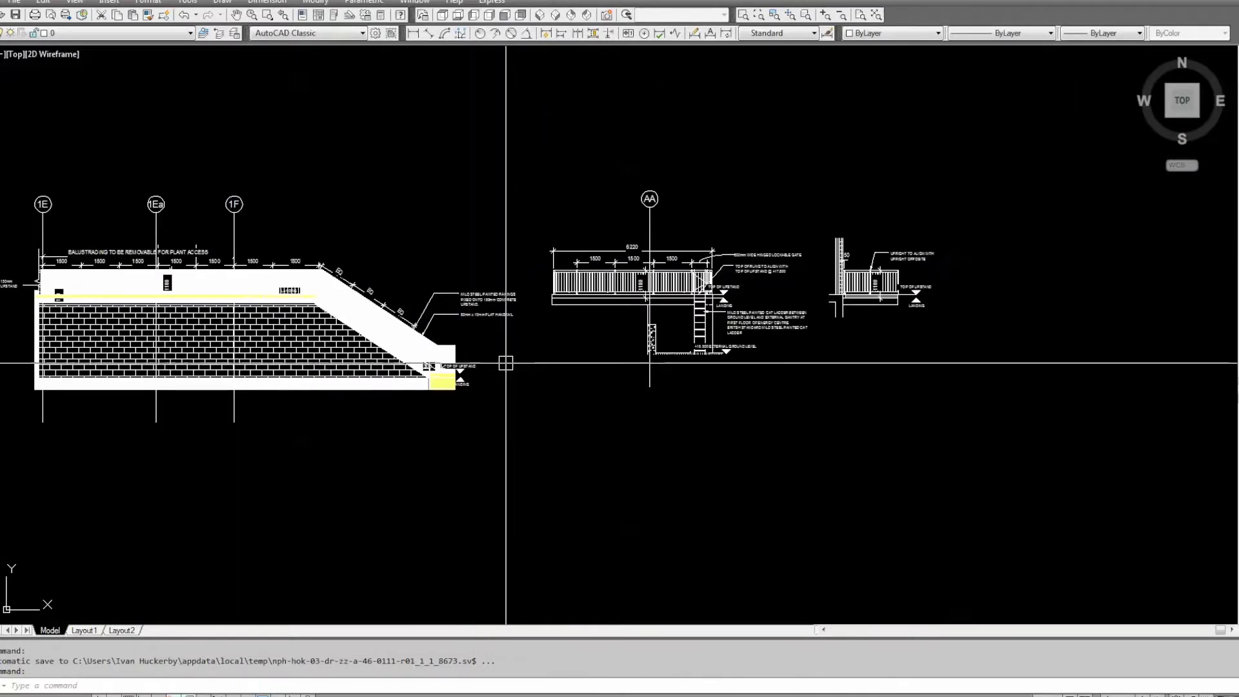
pyautogui.scroll(2, 421, 407)
pyautogui.moveTo(523, 443); pyautogui.dragTo(1025, 538, button='middle')
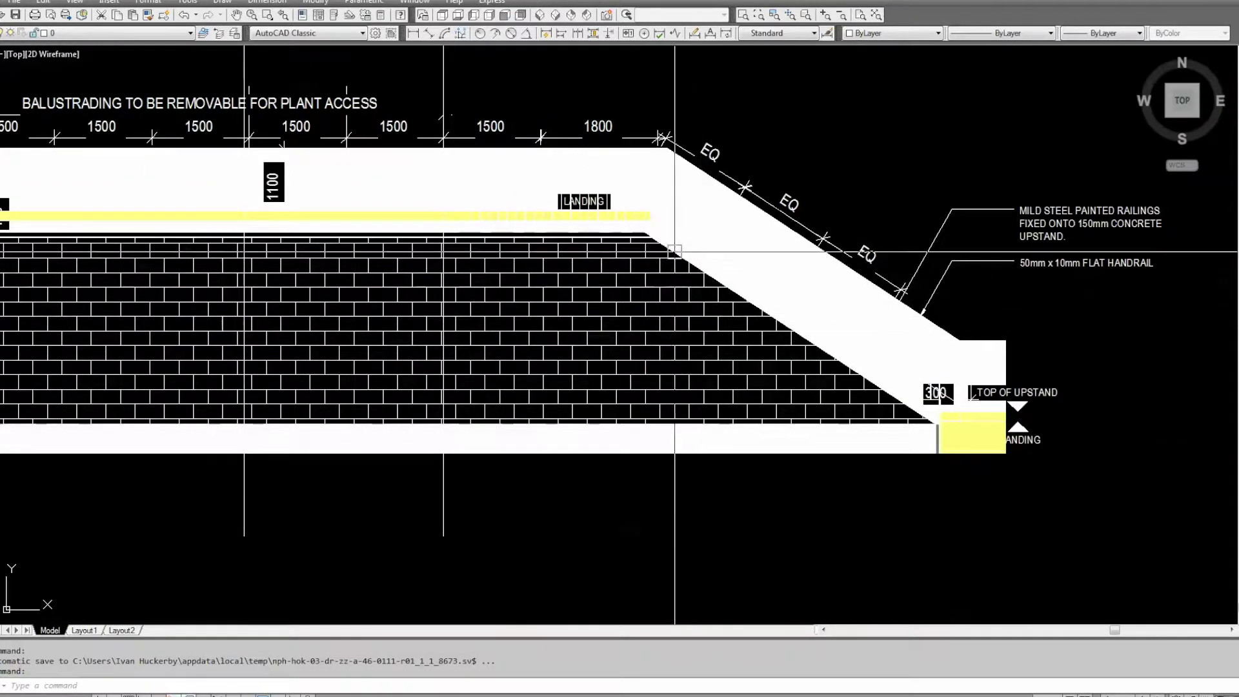
pyautogui.scroll(-3, 899, 433)
pyautogui.scroll(-1, 821, 251)
pyautogui.click(725, 445)
pyautogui.click(725, 446)
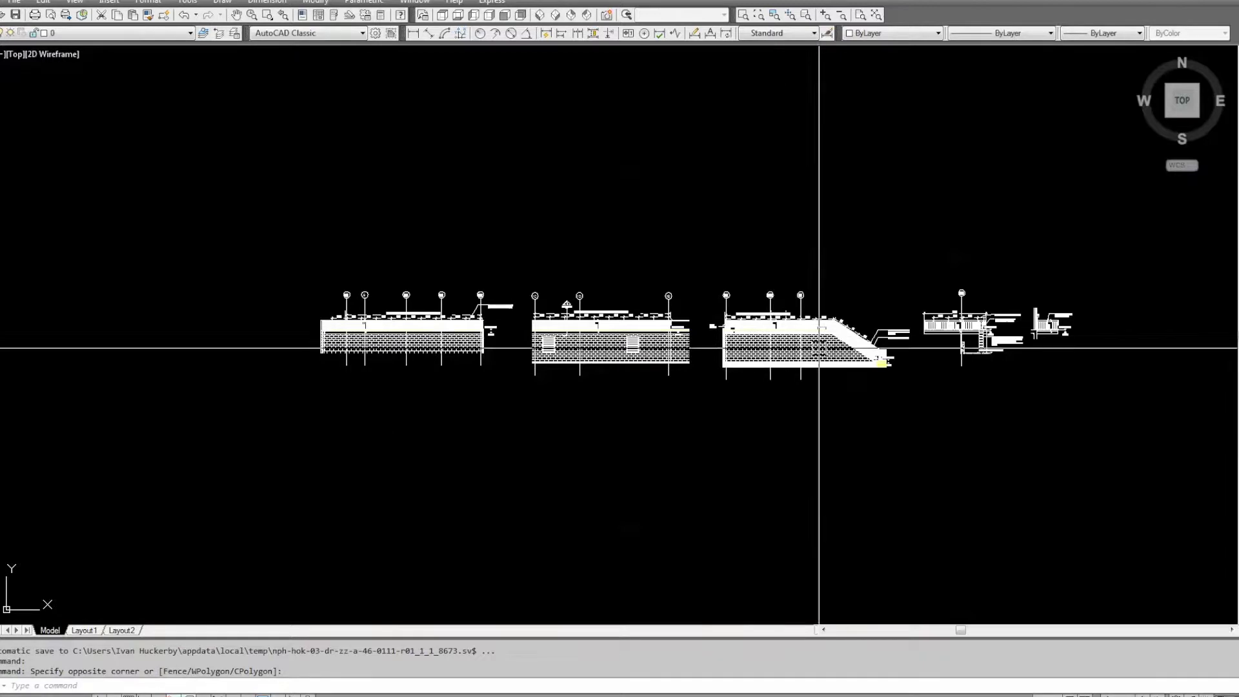
pyautogui.click(191, 34)
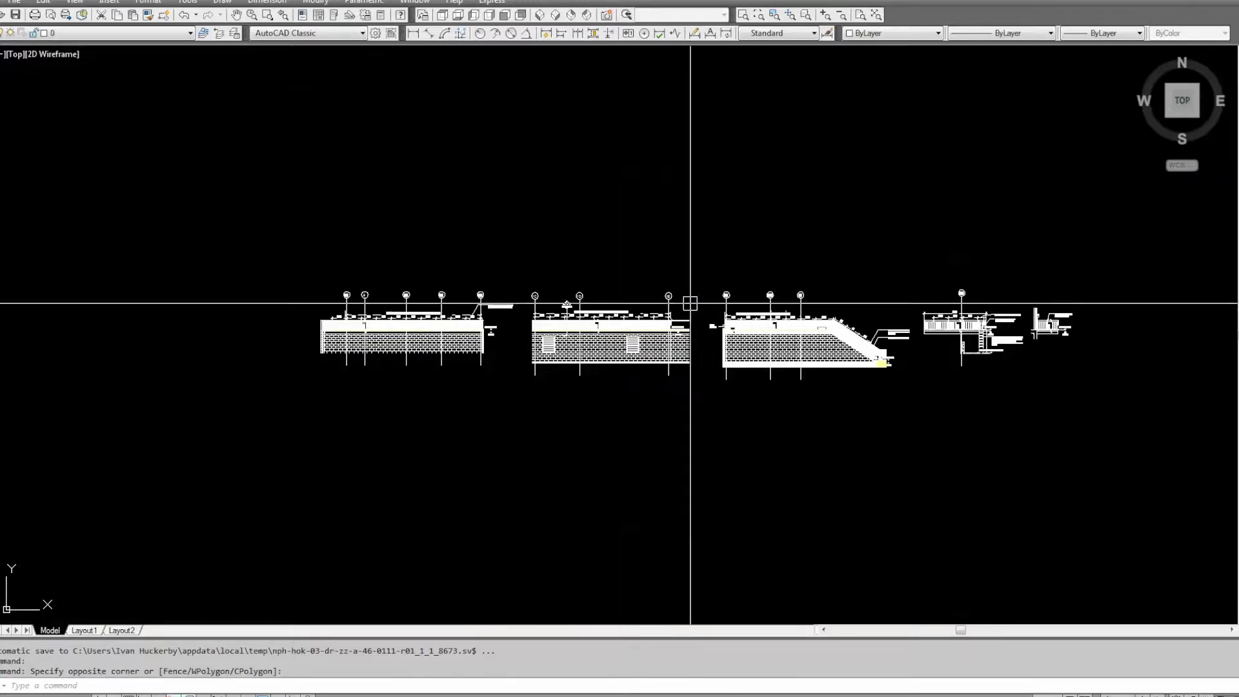
pyautogui.click(485, 158)
pyautogui.click(411, 153)
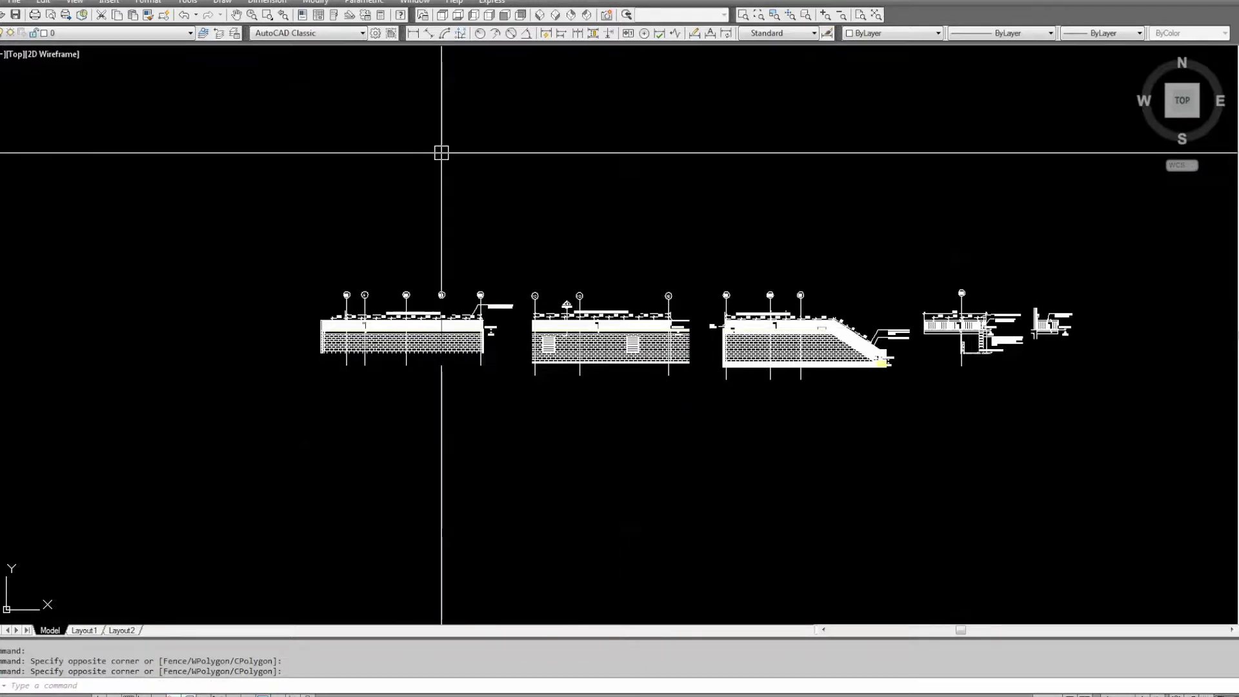
pyautogui.click(90, 59)
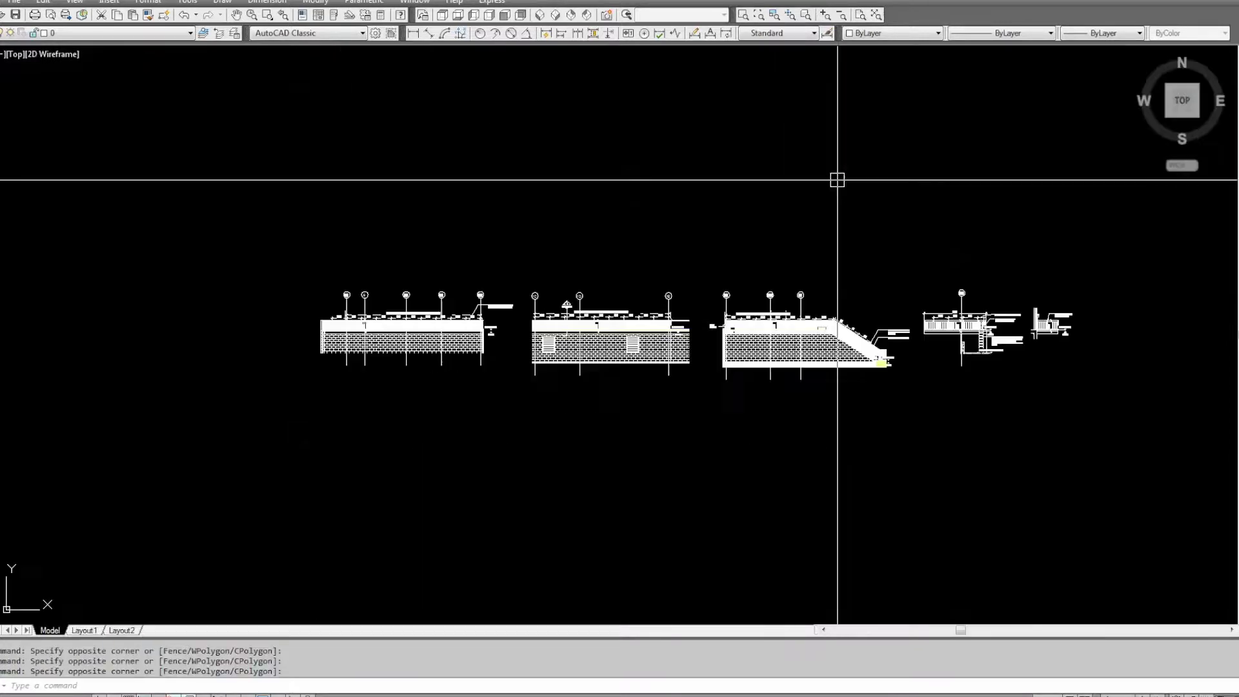
# Step: Select all the elevations and section details in the drawing with a window, and switch to the REF MODEL drawing
pyautogui.click(242, 229)
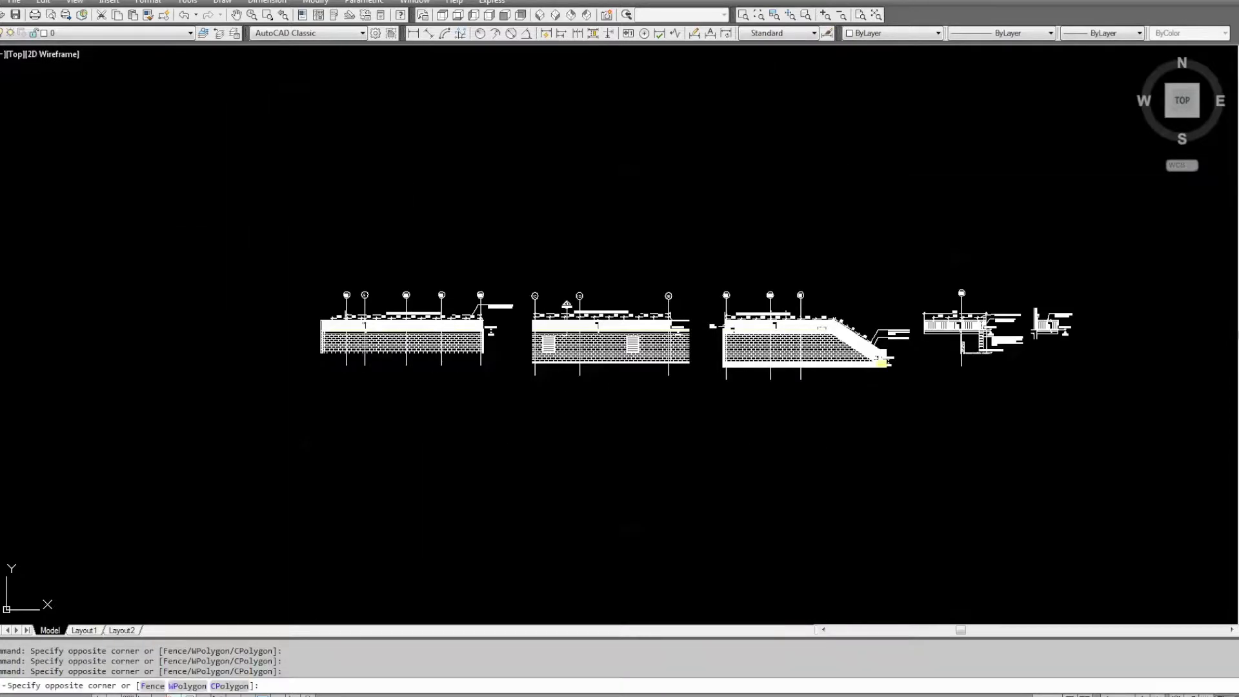
pyautogui.click(1199, 490)
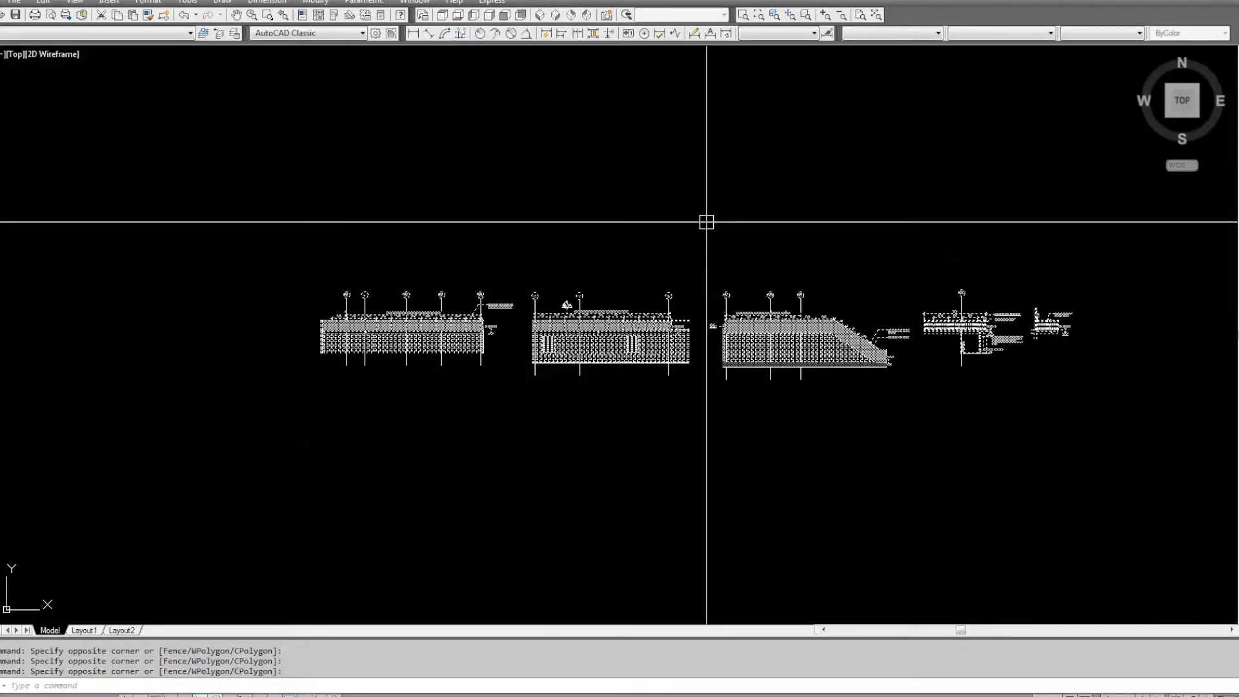
pyautogui.click(660, 227)
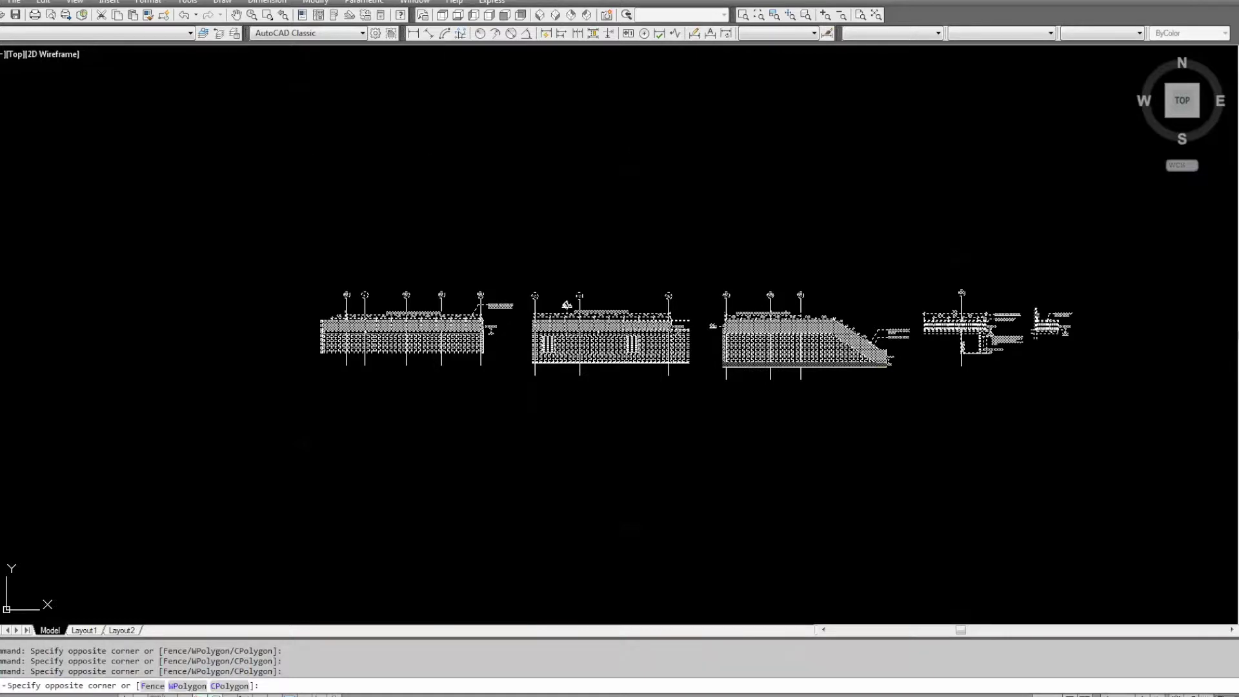
pyautogui.press('Escape')
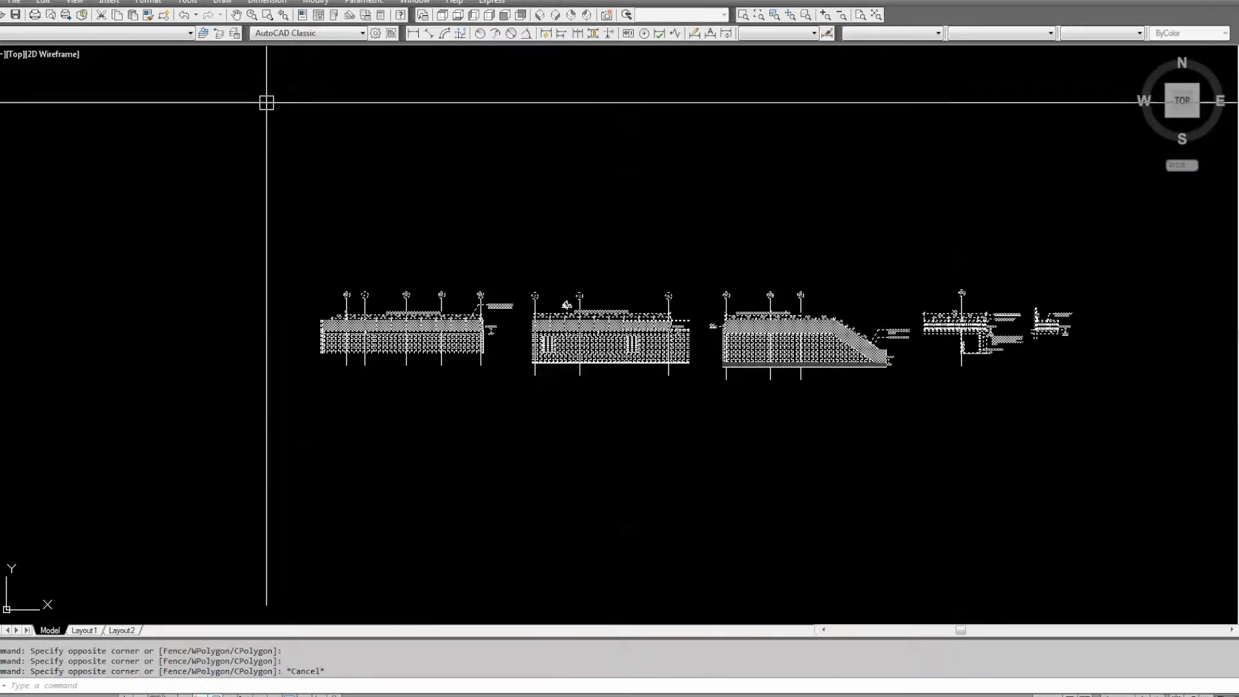
pyautogui.hotkey('ctrl', 'Tab')
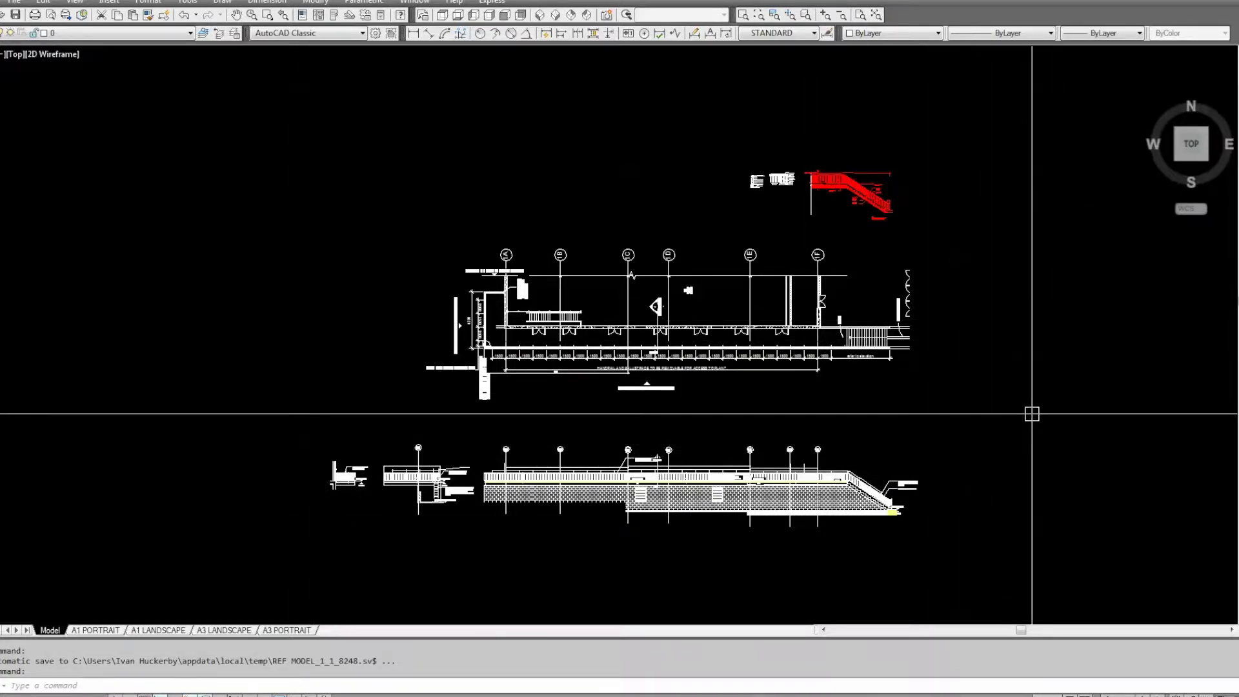
pyautogui.click(1004, 399)
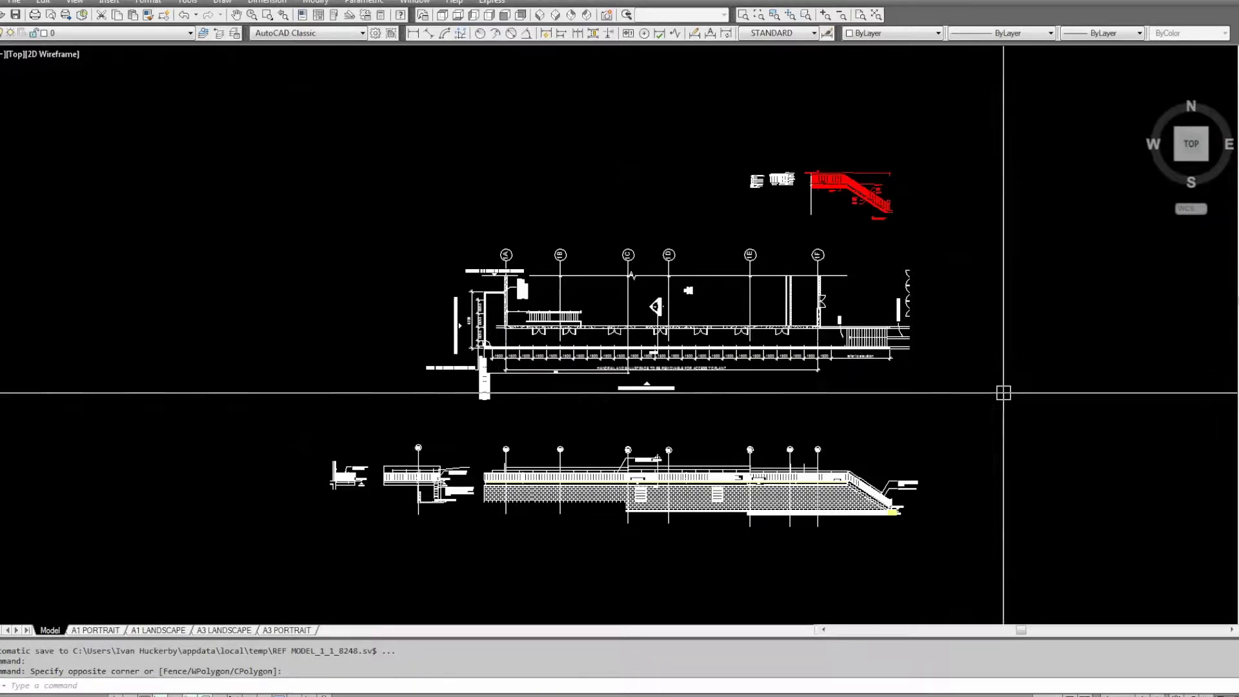
pyautogui.click(930, 411)
pyautogui.click(858, 410)
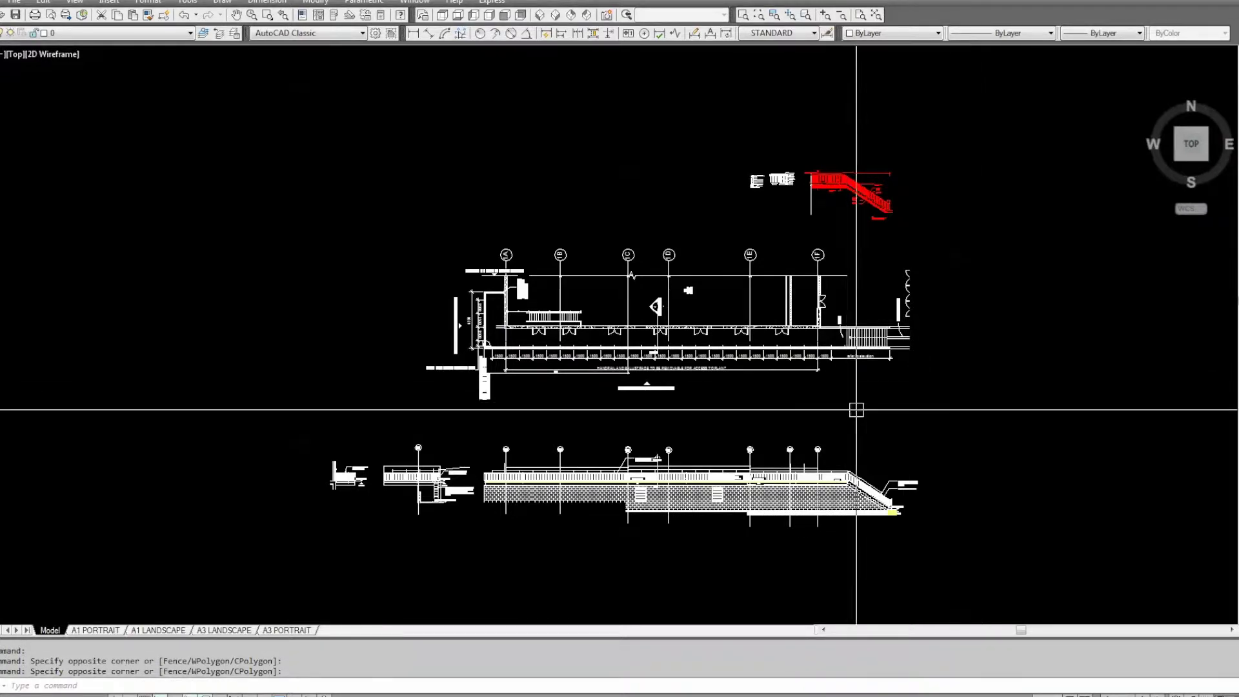
pyautogui.click(938, 405)
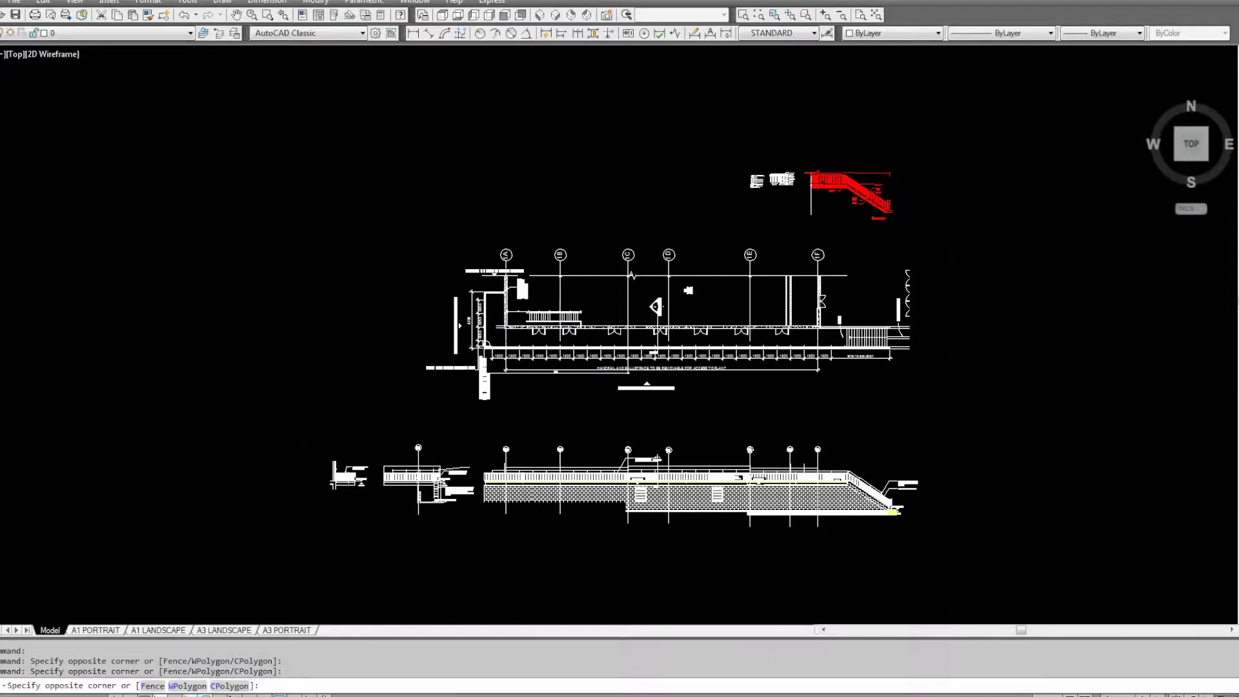
pyautogui.click(886, 405)
# Step: Look through the full list of layers in the REF MODEL drawing
pyautogui.click(189, 32)
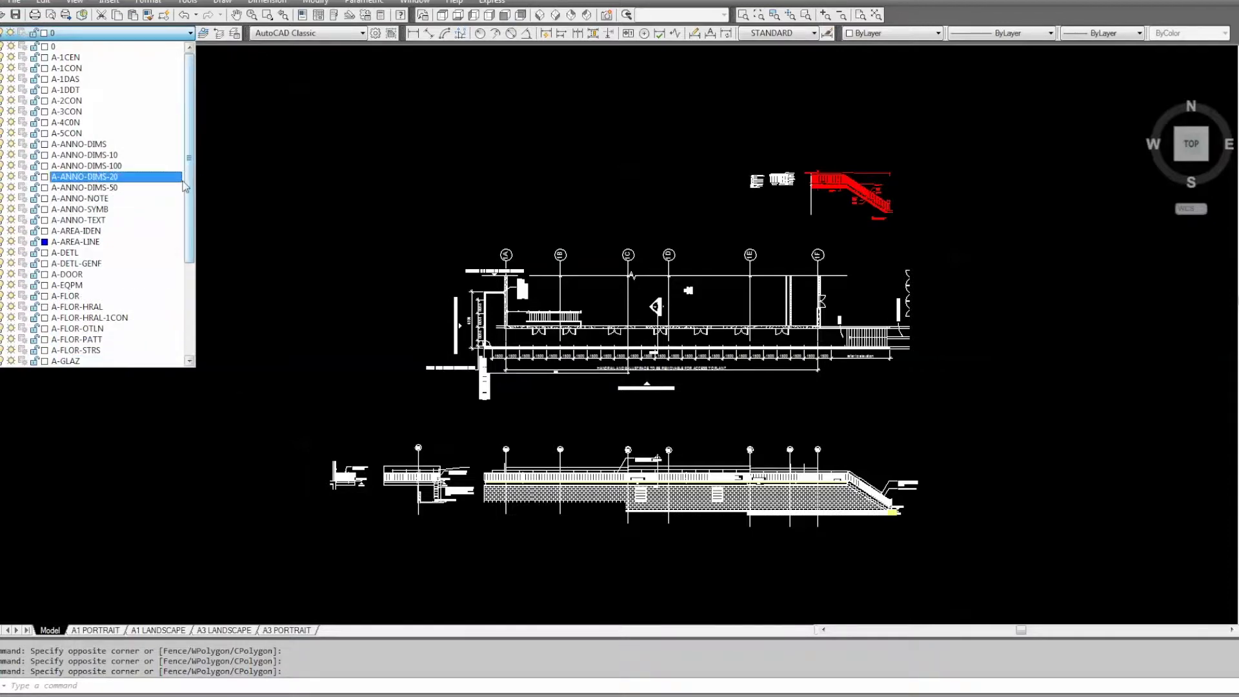
pyautogui.moveTo(191, 175); pyautogui.dragTo(195, 133)
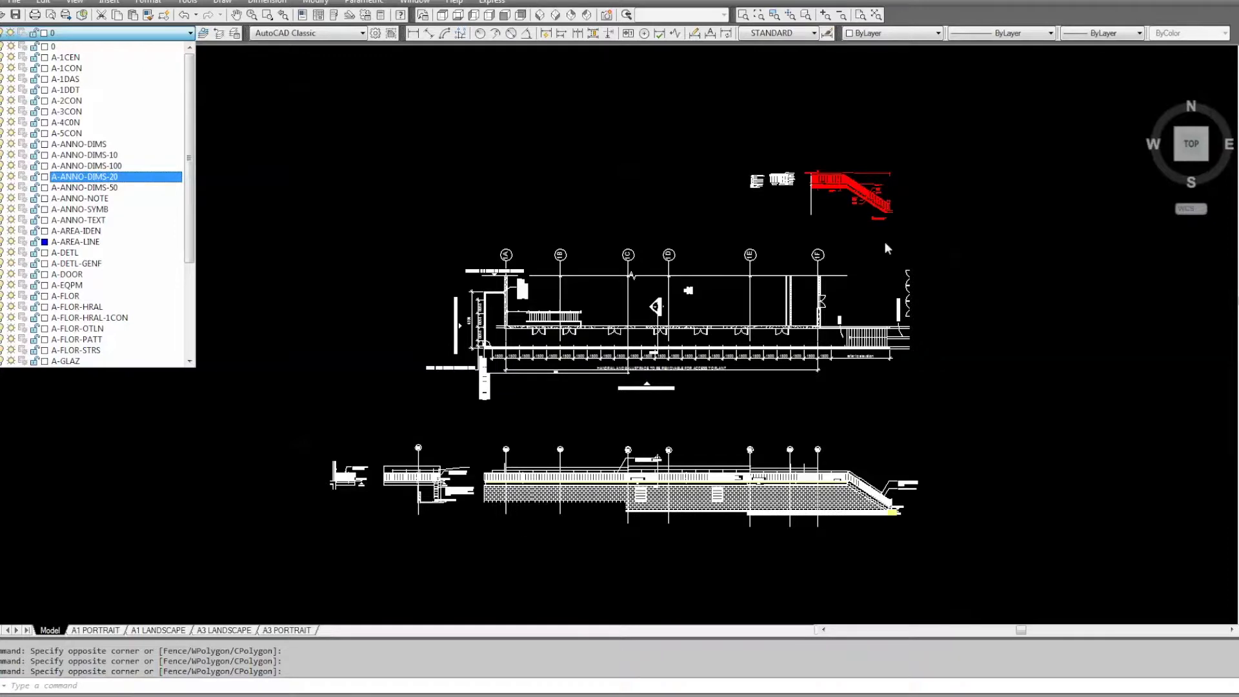
pyautogui.moveTo(188, 161); pyautogui.dragTo(189, 273)
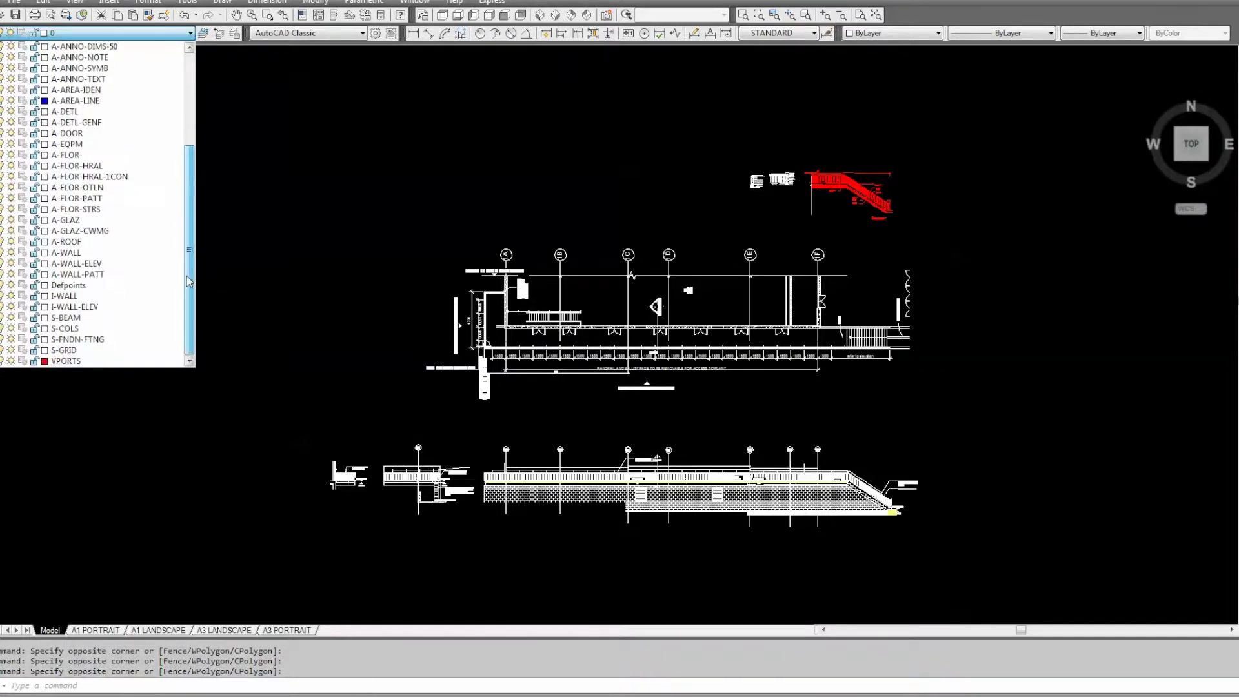
pyautogui.click(287, 241)
pyautogui.click(224, 265)
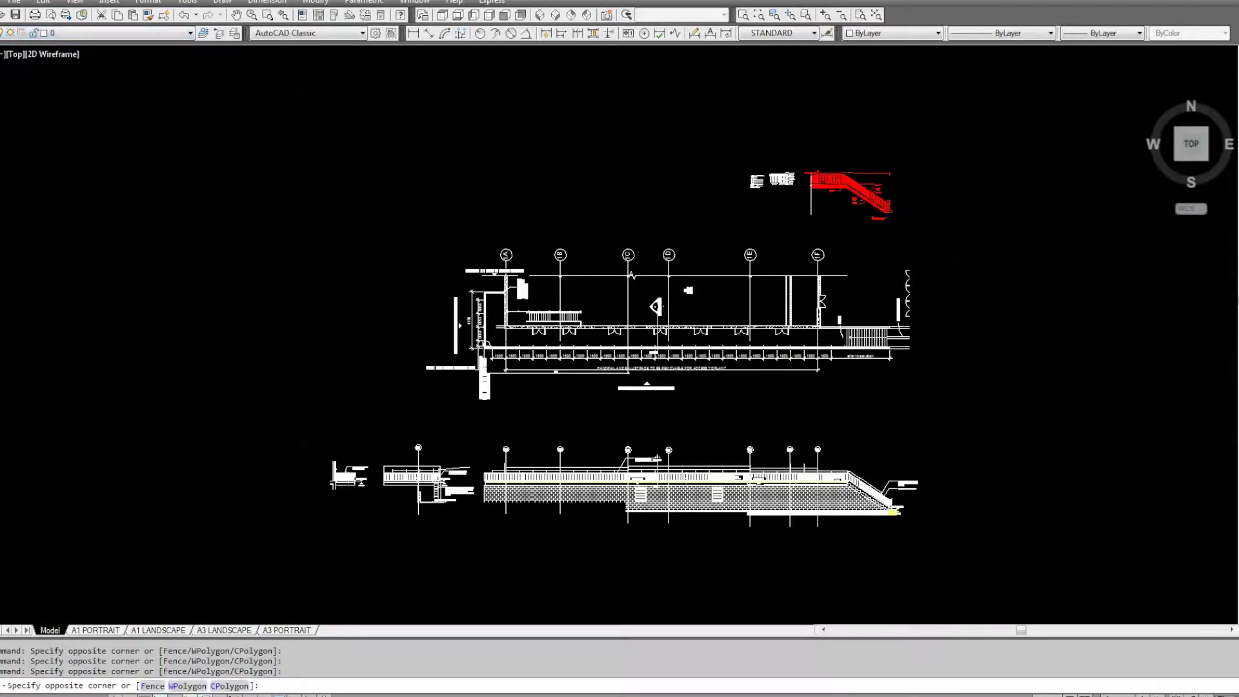
pyautogui.click(224, 267)
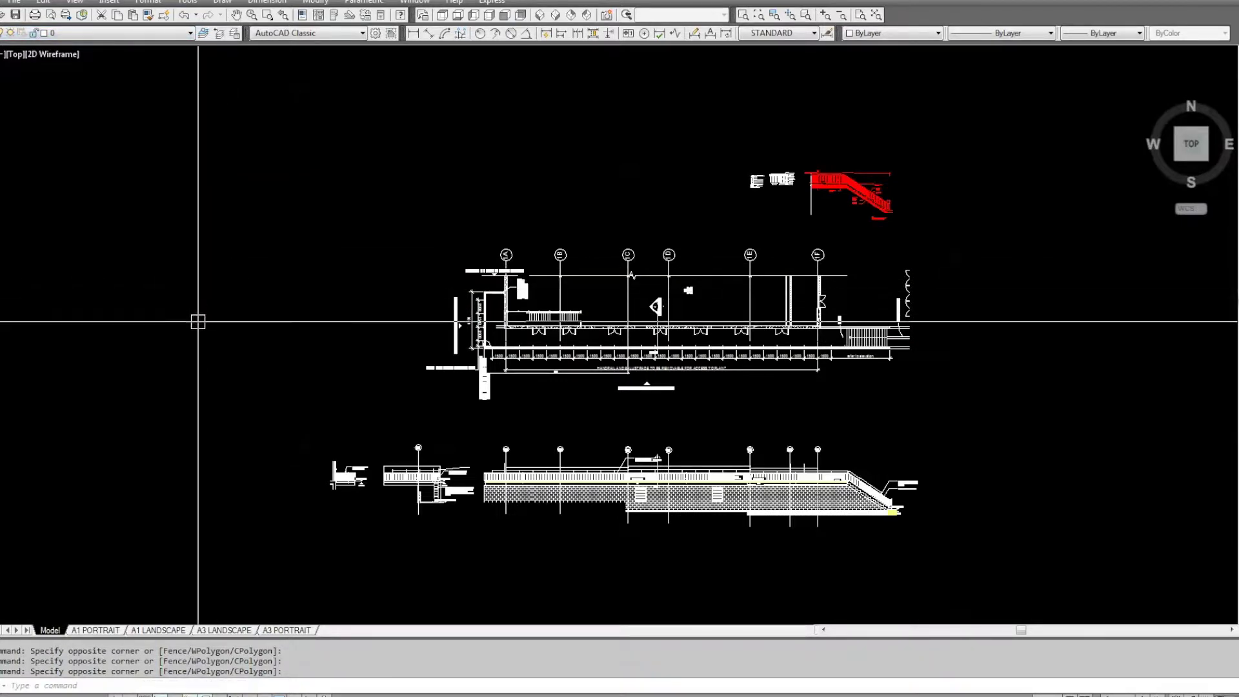
# Step: Run PURGE on the drawing and purge all unused items in one go
pyautogui.click(77, 687)
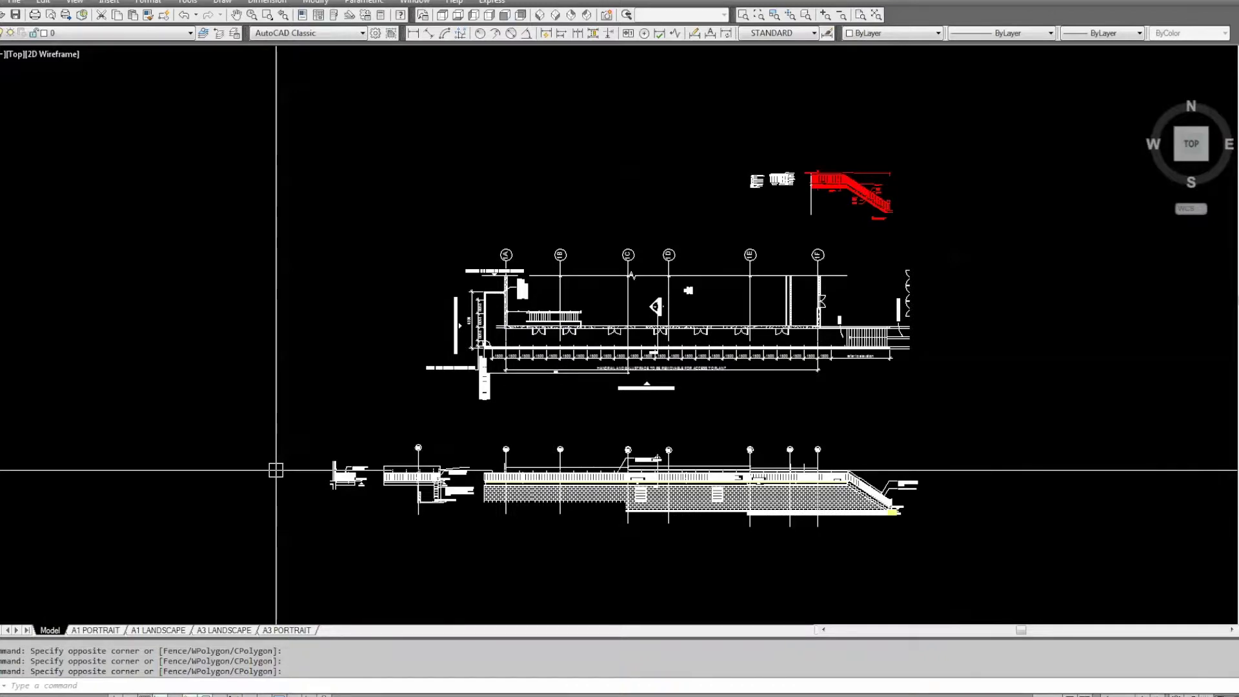
pyautogui.click(104, 682)
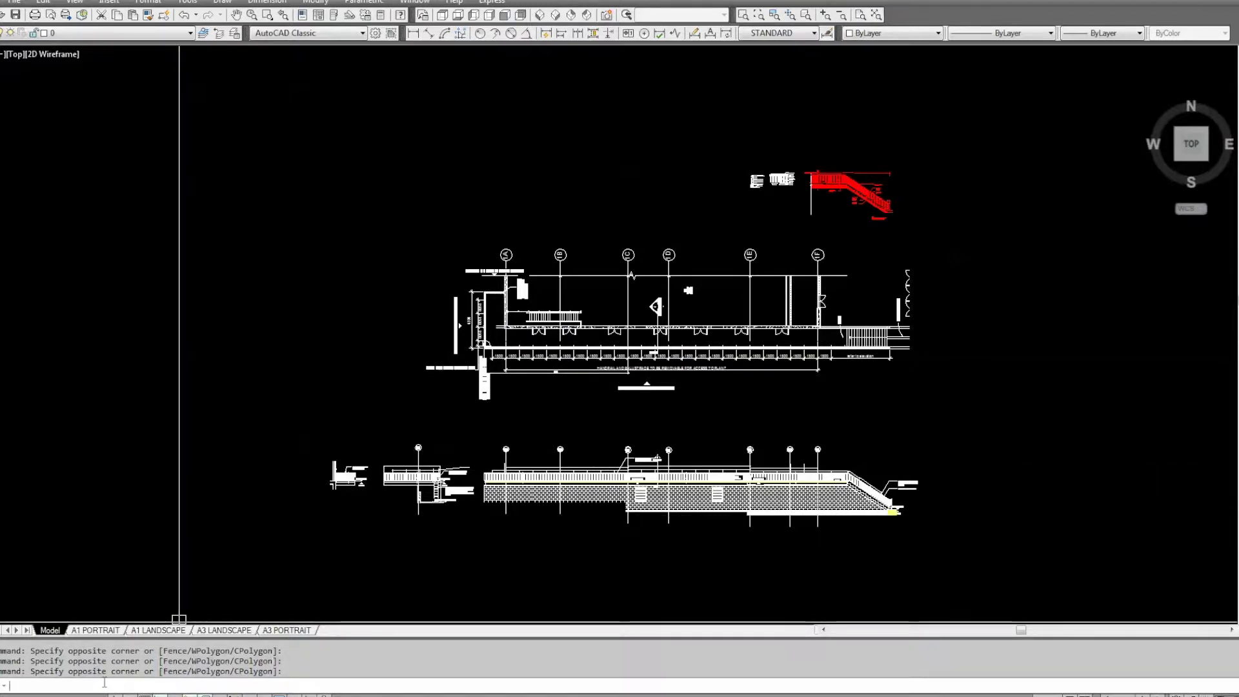
pyautogui.write('PURG')
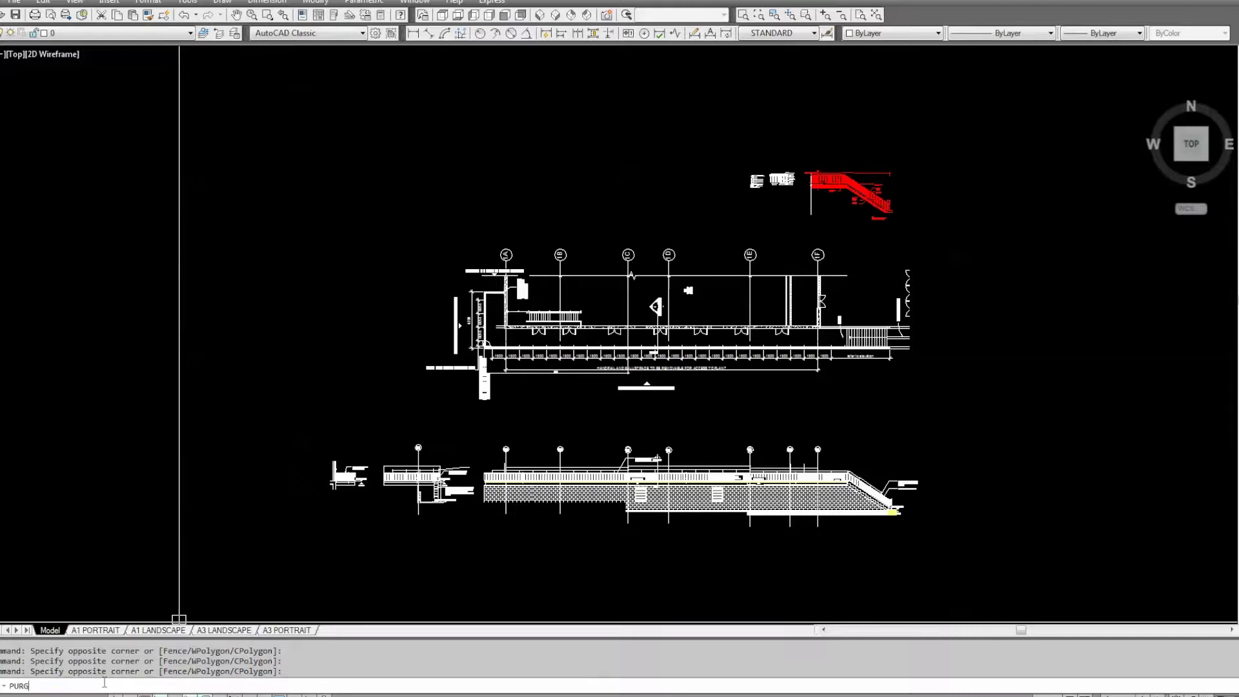
pyautogui.write('E')
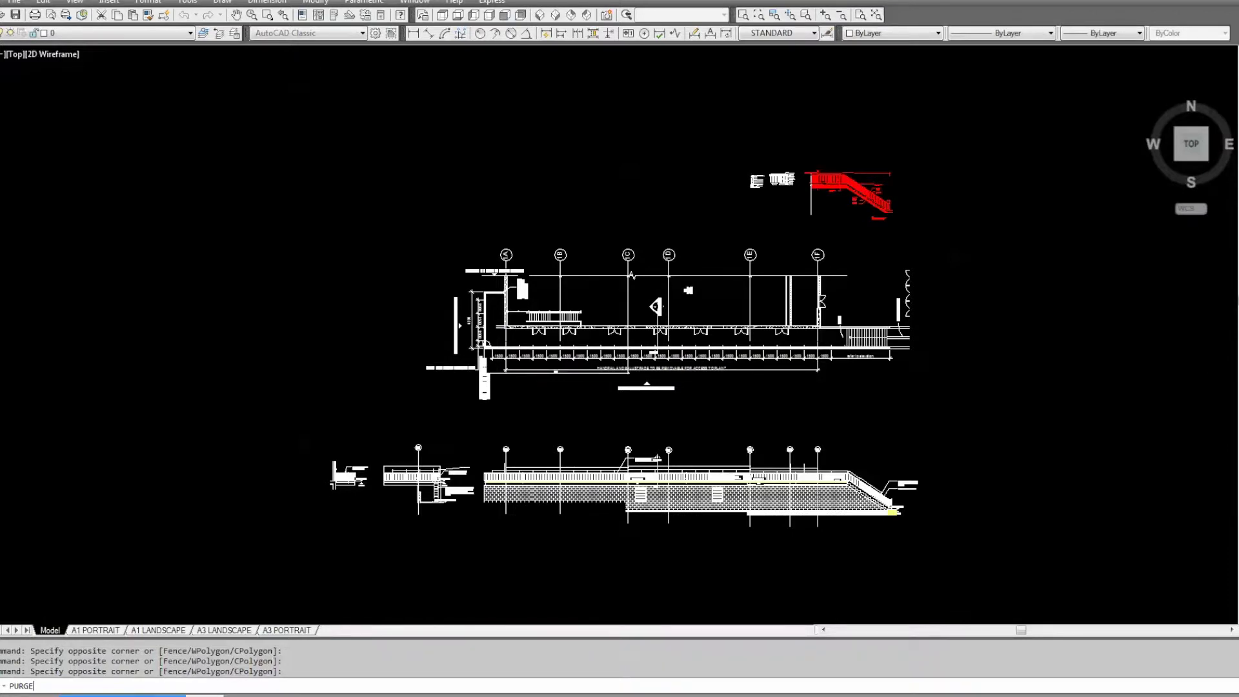
pyautogui.press('Return')
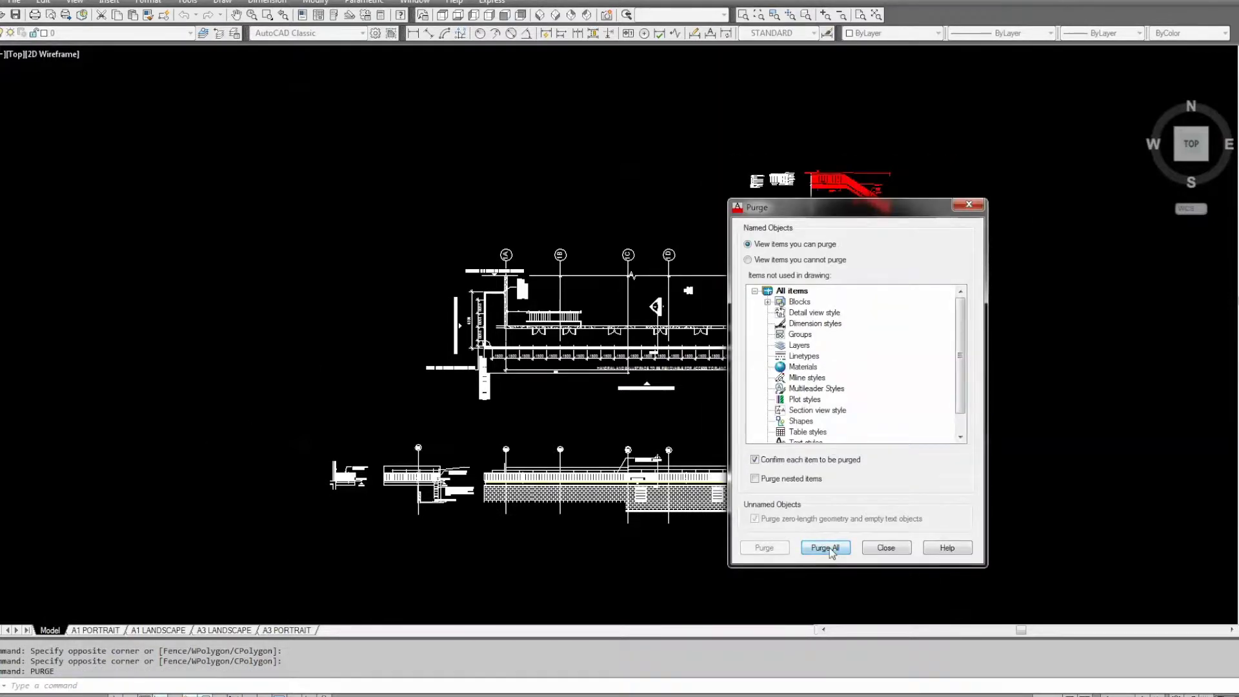
pyautogui.click(829, 548)
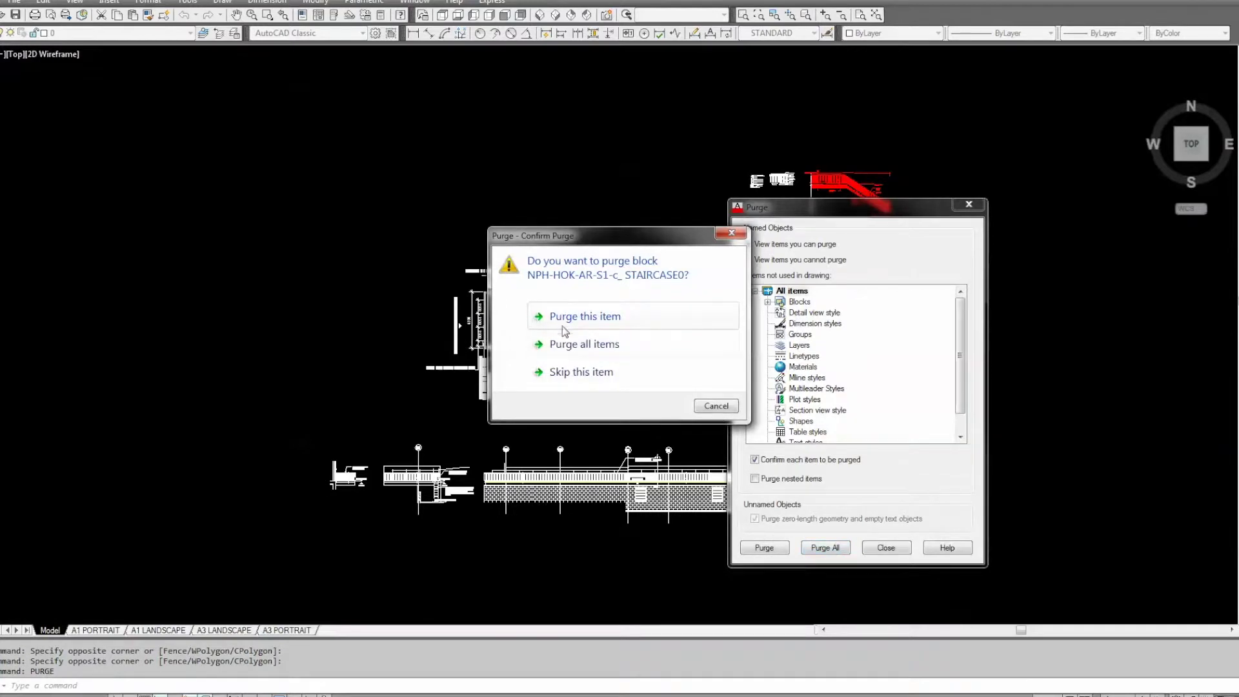
pyautogui.click(575, 344)
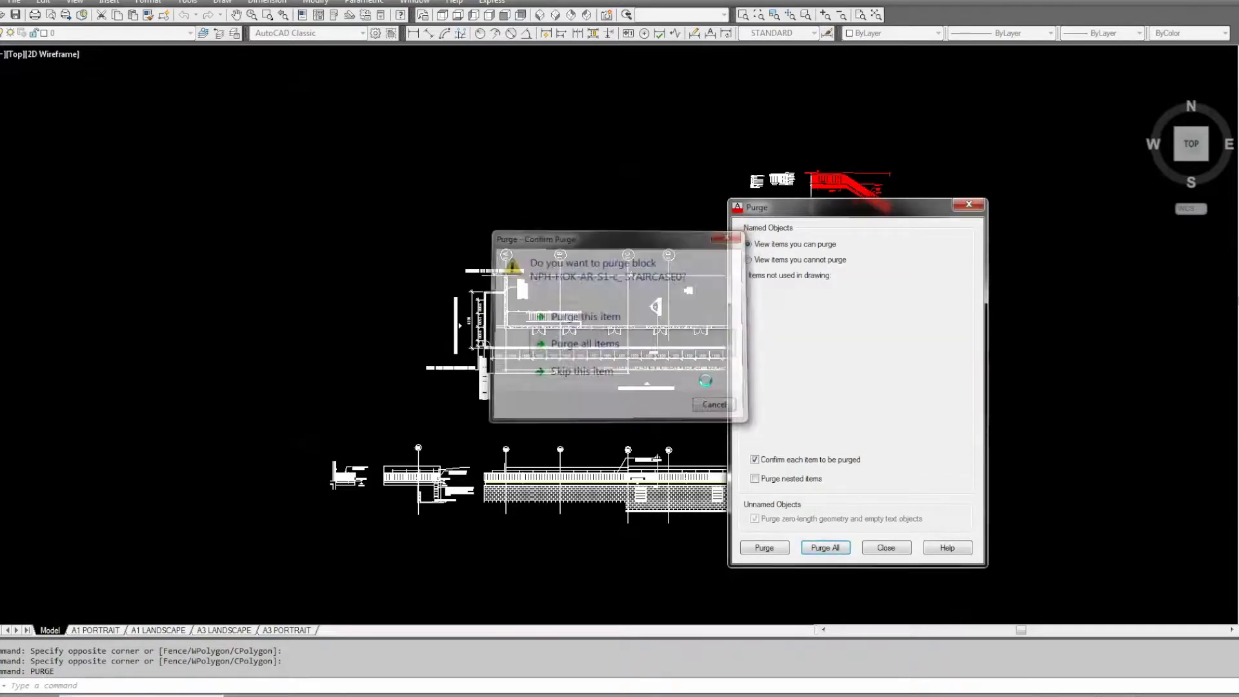
# Step: Repeat the purge of all items twice to clear the leftover nested blocks, layers and linetypes, and close the Purge dialog
pyautogui.click(831, 548)
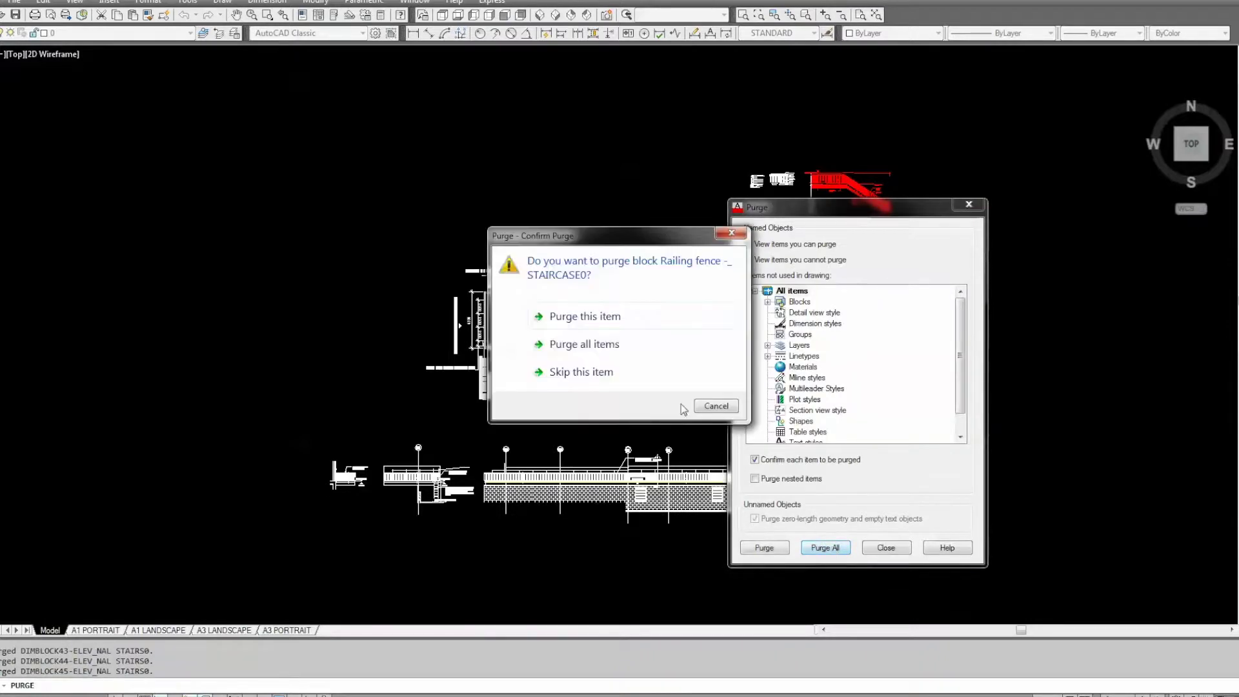
pyautogui.click(581, 344)
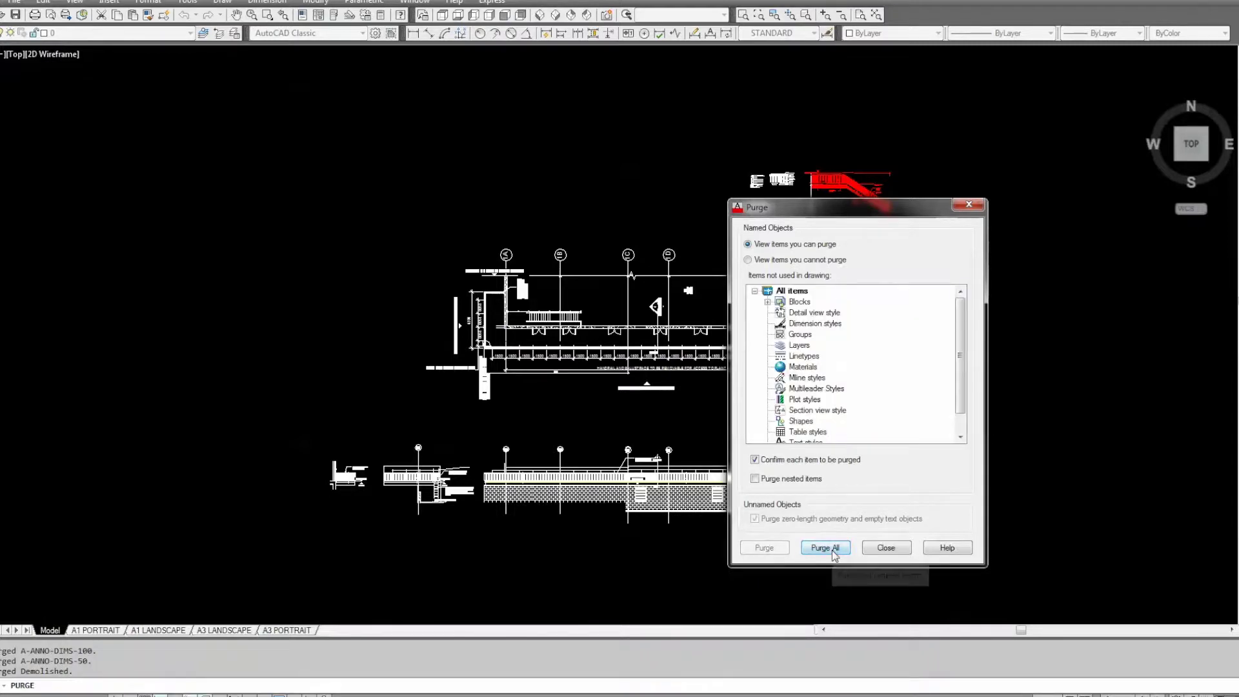
pyautogui.click(829, 549)
pyautogui.click(595, 355)
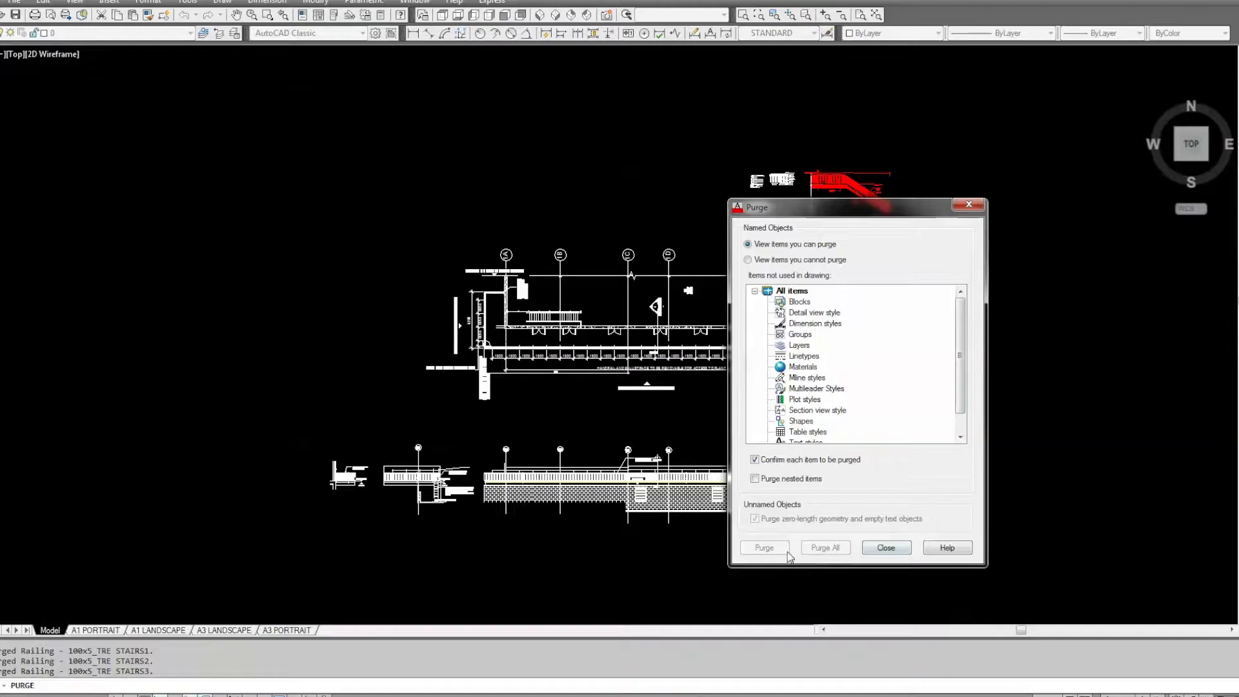
pyautogui.click(891, 546)
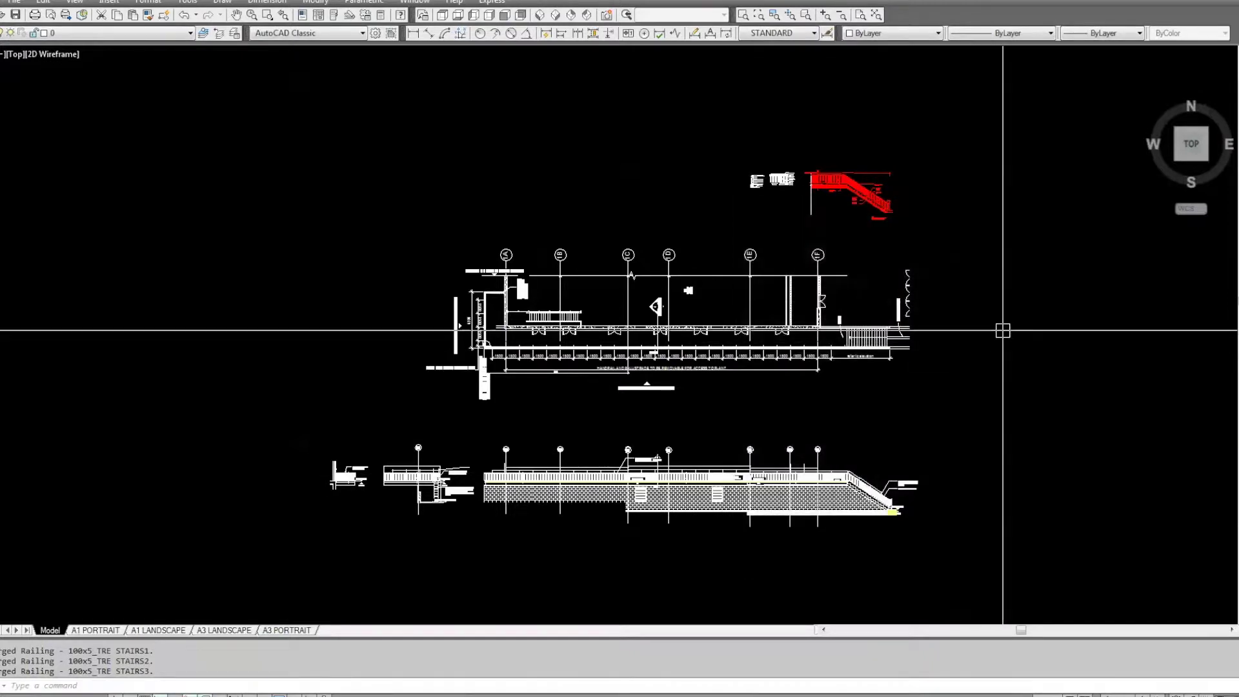
# Step: Save the purged REF MODEL drawing
pyautogui.click(990, 297)
pyautogui.click(403, 149)
pyautogui.click(381, 147)
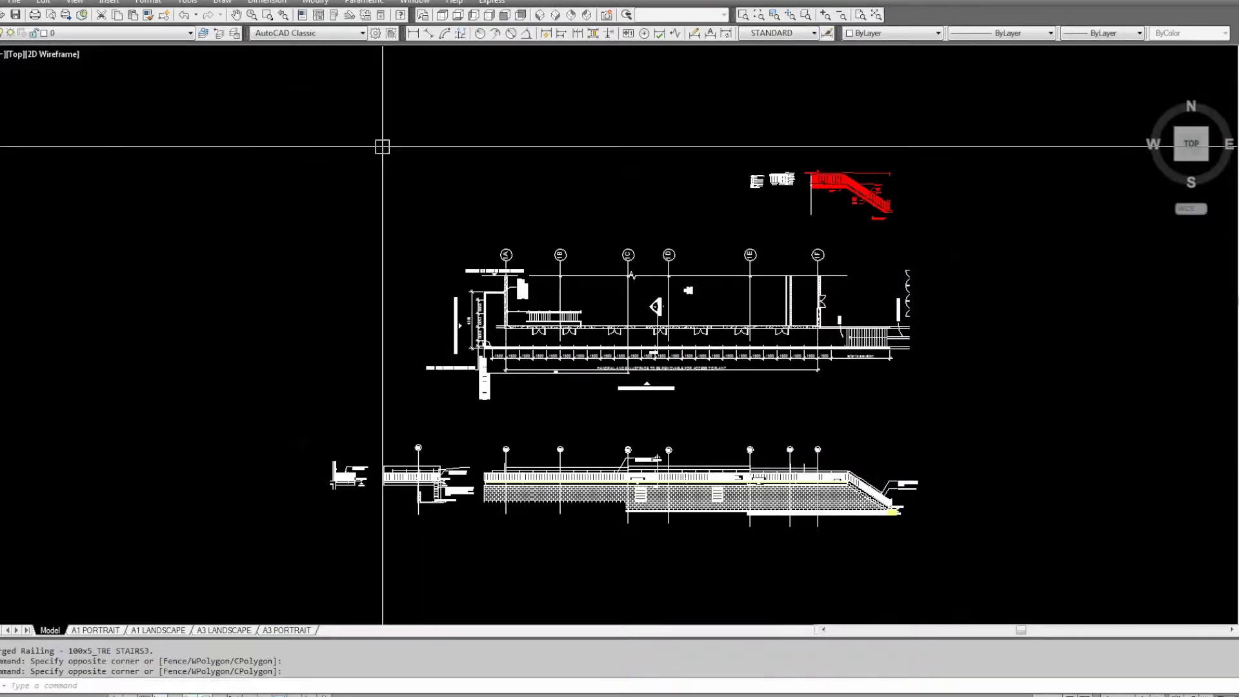
pyautogui.click(18, 16)
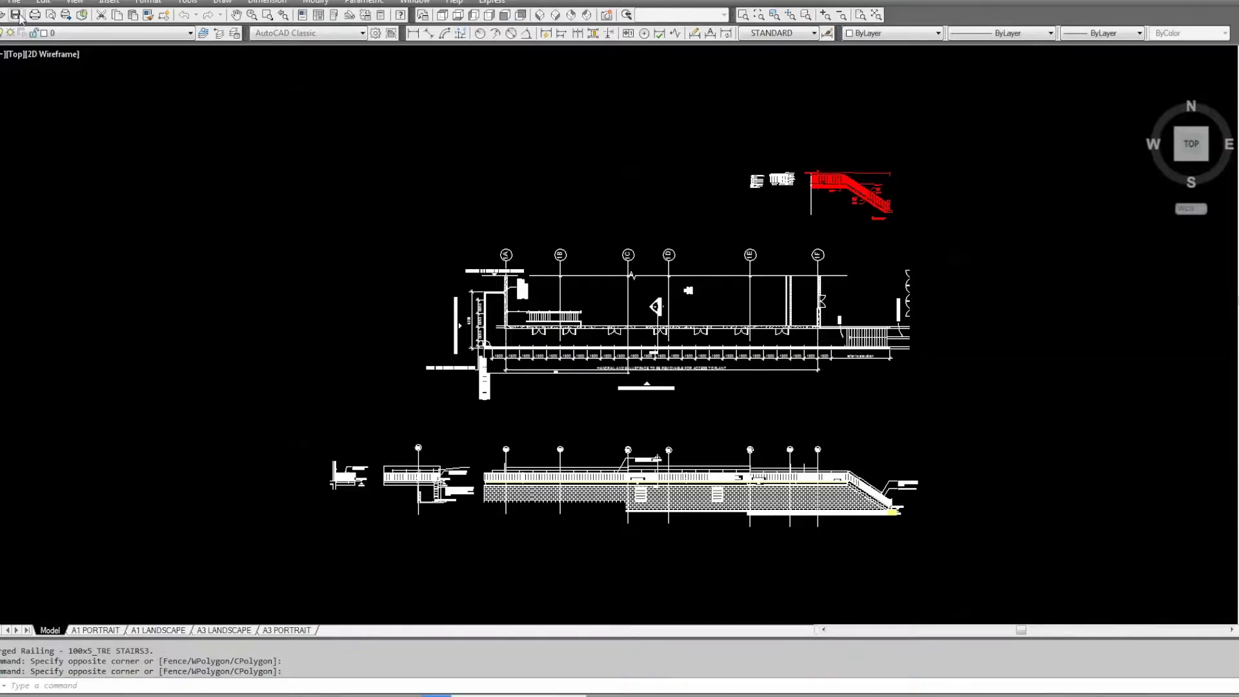
pyautogui.click(17, 16)
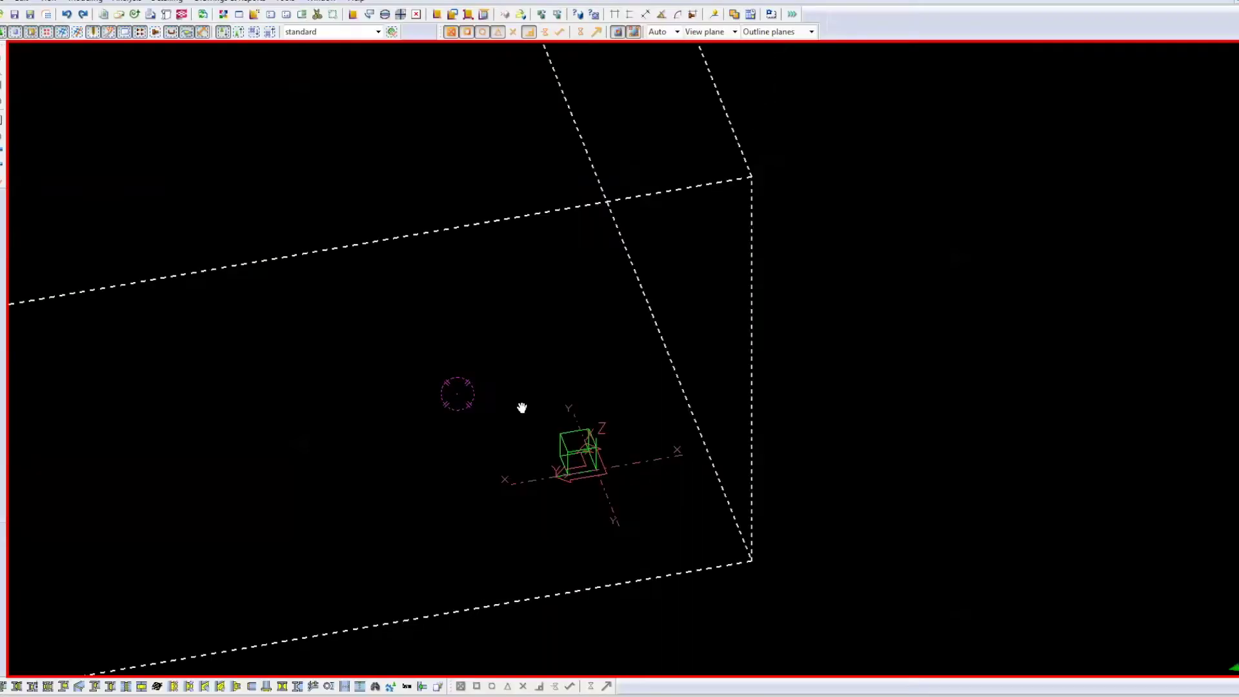
# Step: Switch to Tekla Structures and open the list of reference models
pyautogui.rightClick(533, 356)
pyautogui.click(553, 363)
pyautogui.click(2, 4)
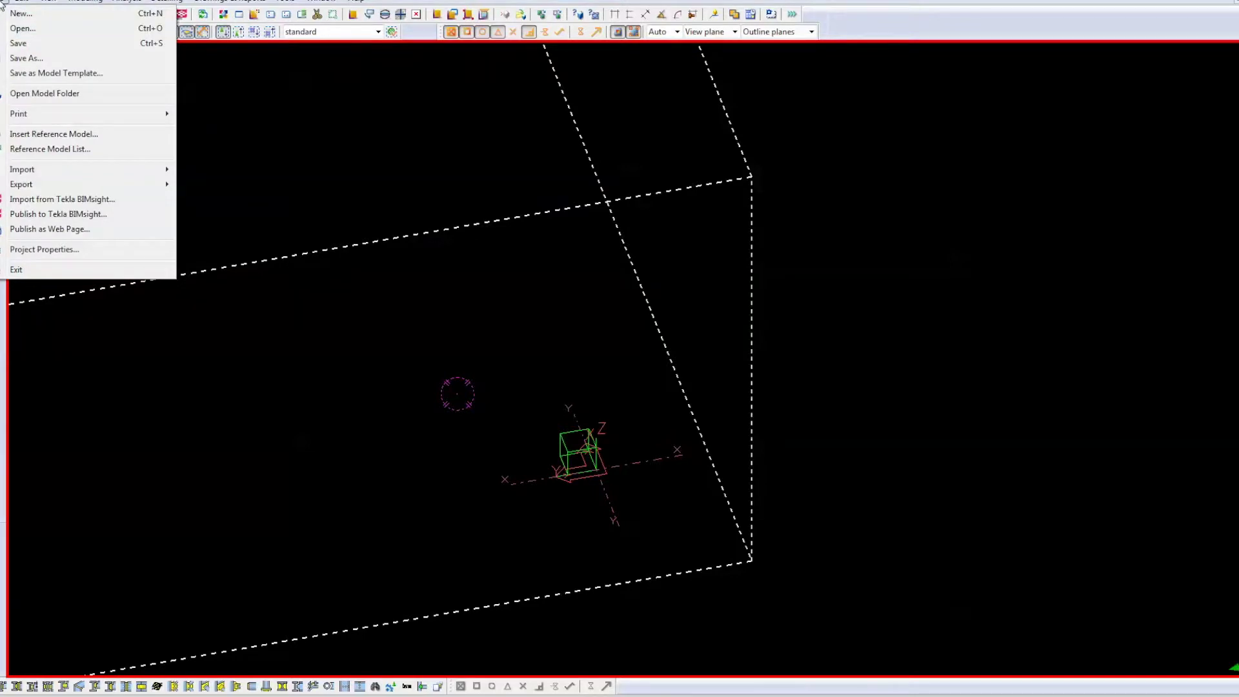
pyautogui.click(33, 150)
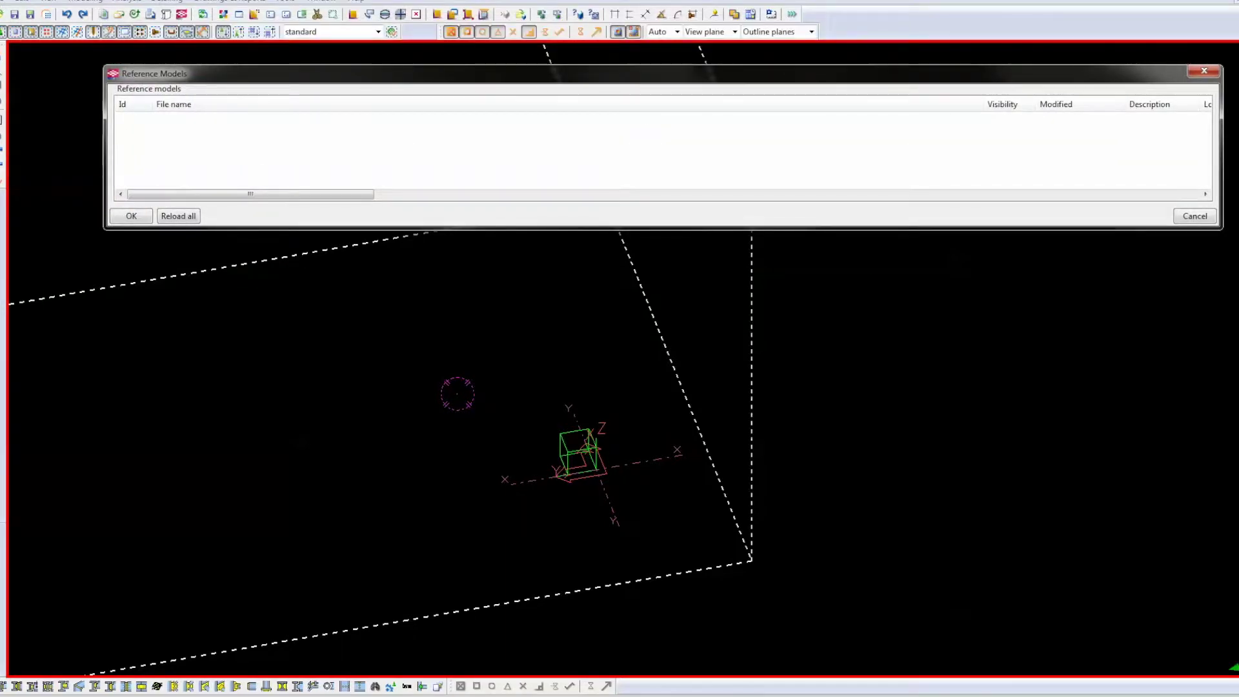
# Step: Insert a reference model with the Default file name and a scale of 1:1 at the grid origin
pyautogui.click(3, 2)
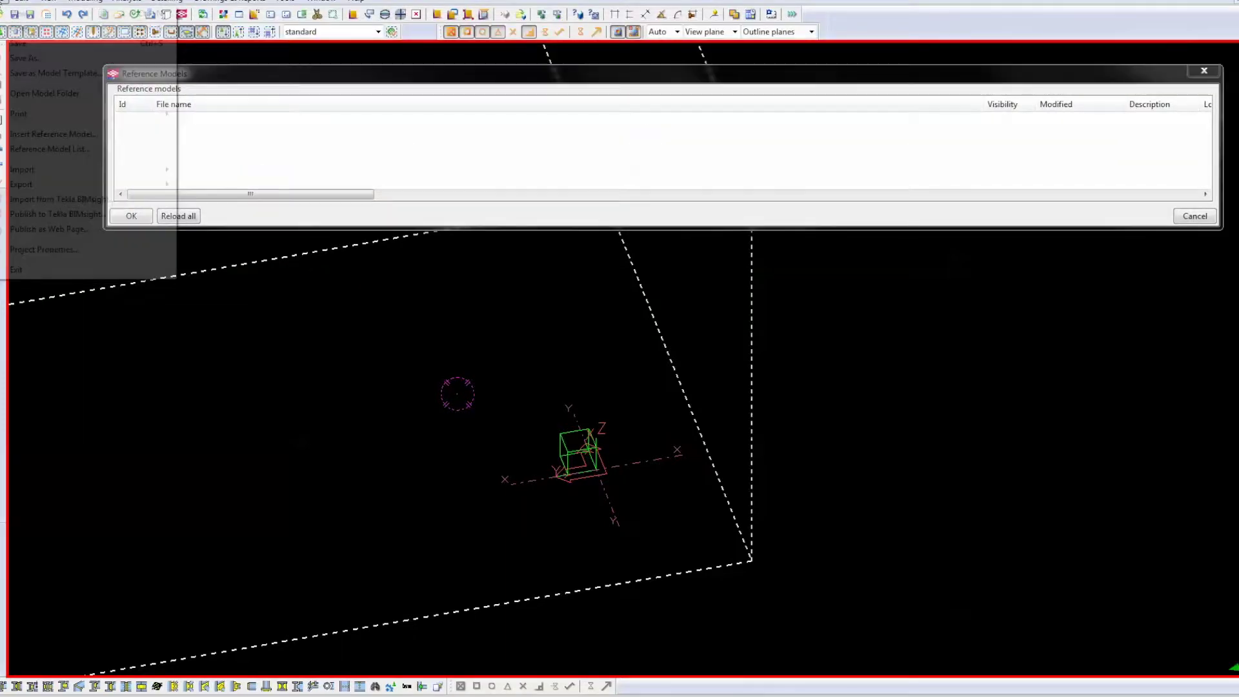
pyautogui.click(37, 134)
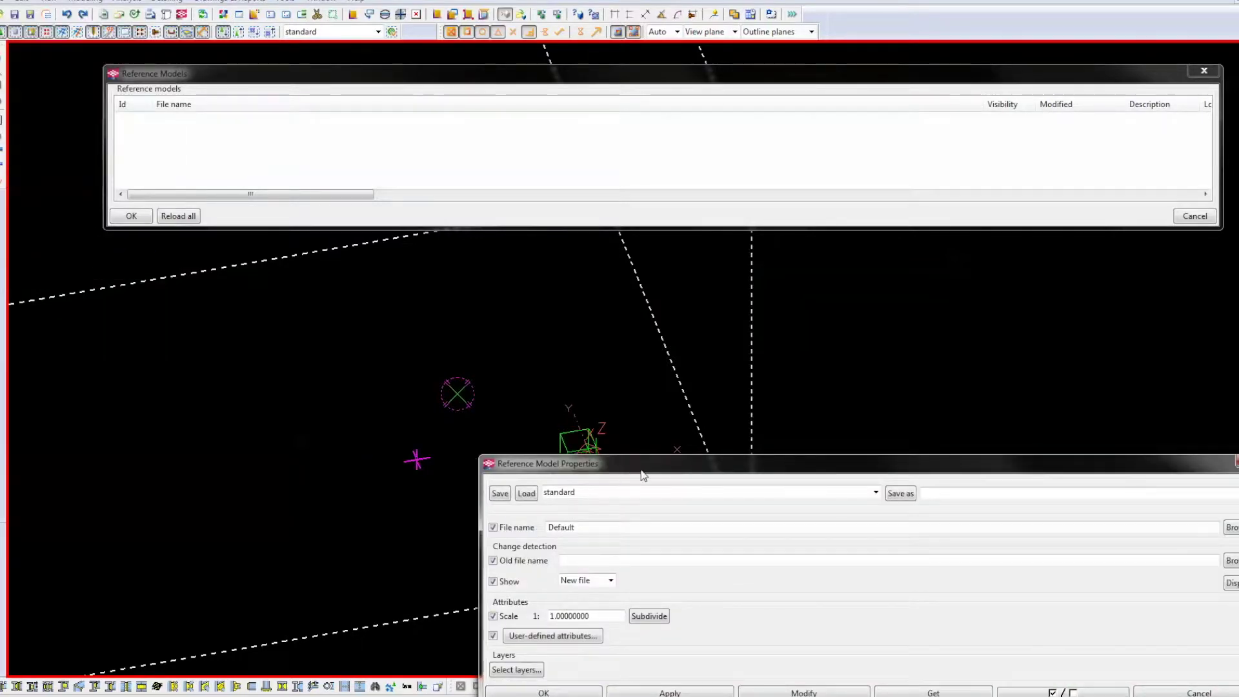
pyautogui.moveTo(645, 474); pyautogui.dragTo(639, 546)
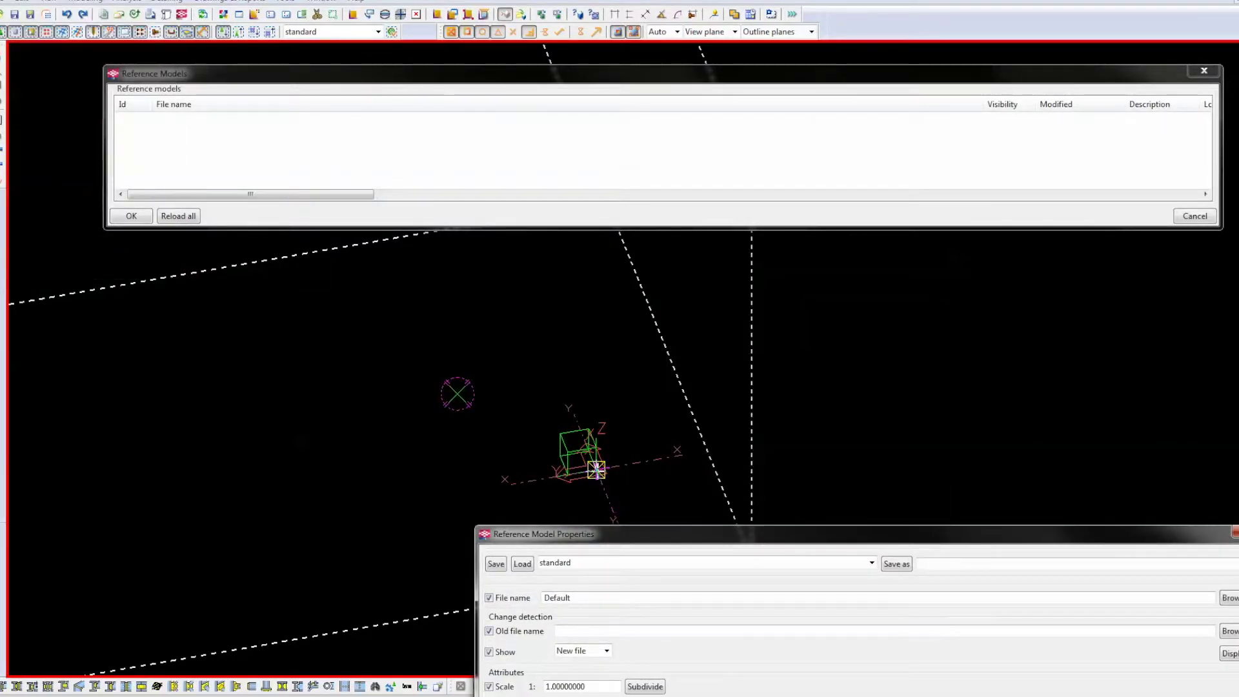
pyautogui.moveTo(634, 541); pyautogui.dragTo(365, 95)
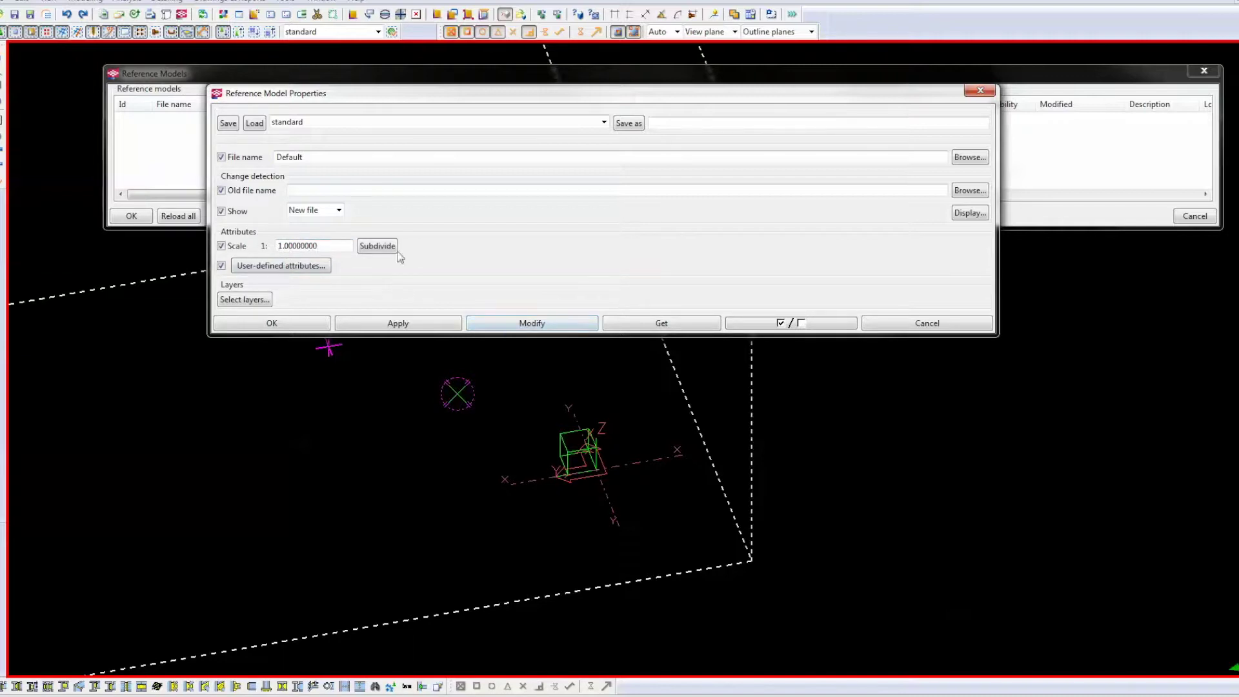
pyautogui.click(597, 470)
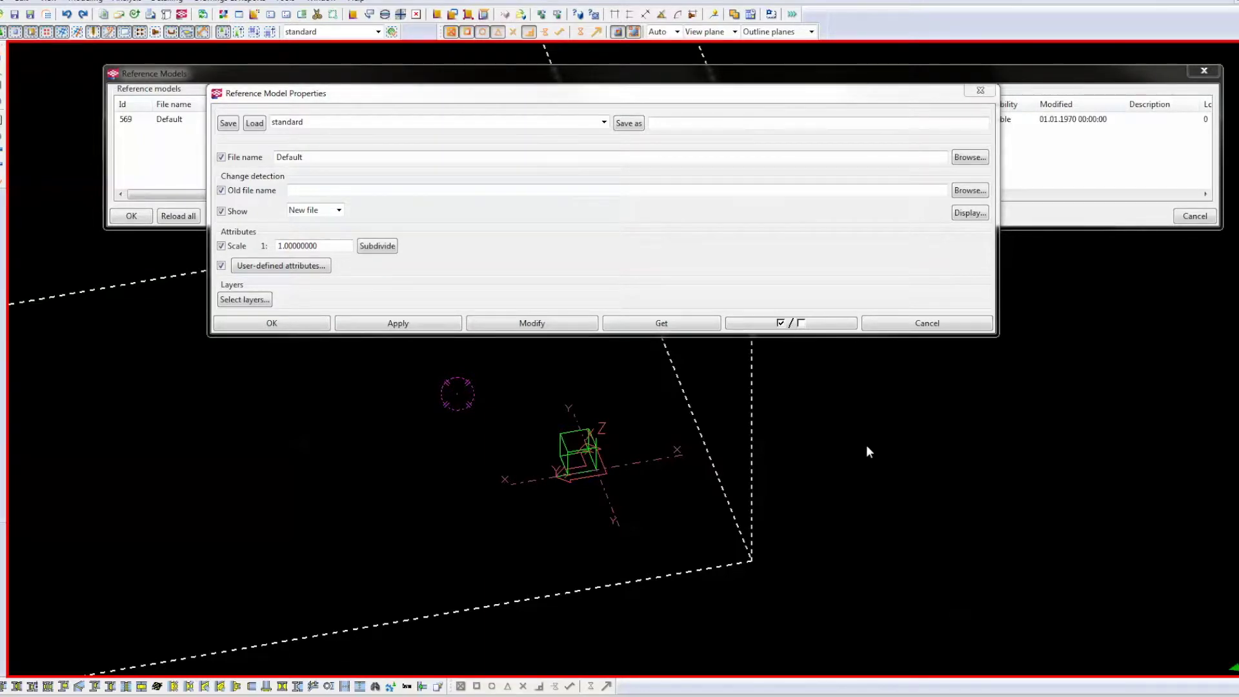
pyautogui.rightClick(866, 444)
pyautogui.click(891, 451)
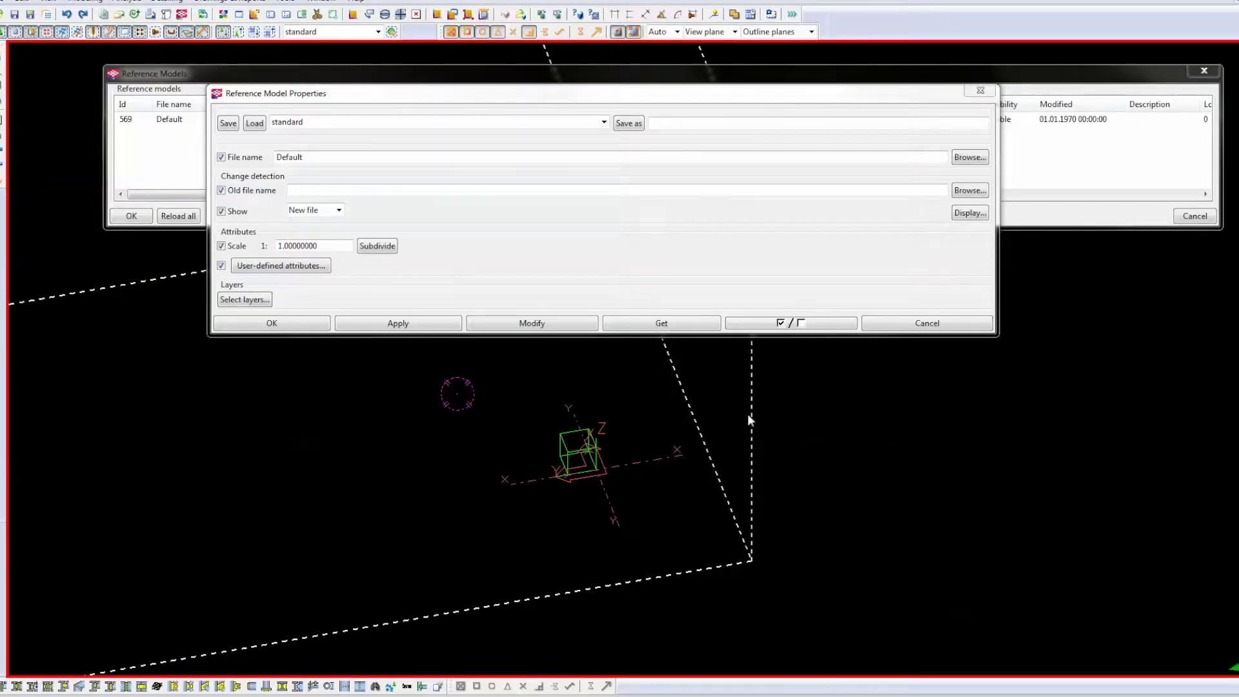
# Step: Make reference objects visible in the ISOMETRIC view's display settings and clear the view of the inserted reference model
pyautogui.doubleClick(644, 405)
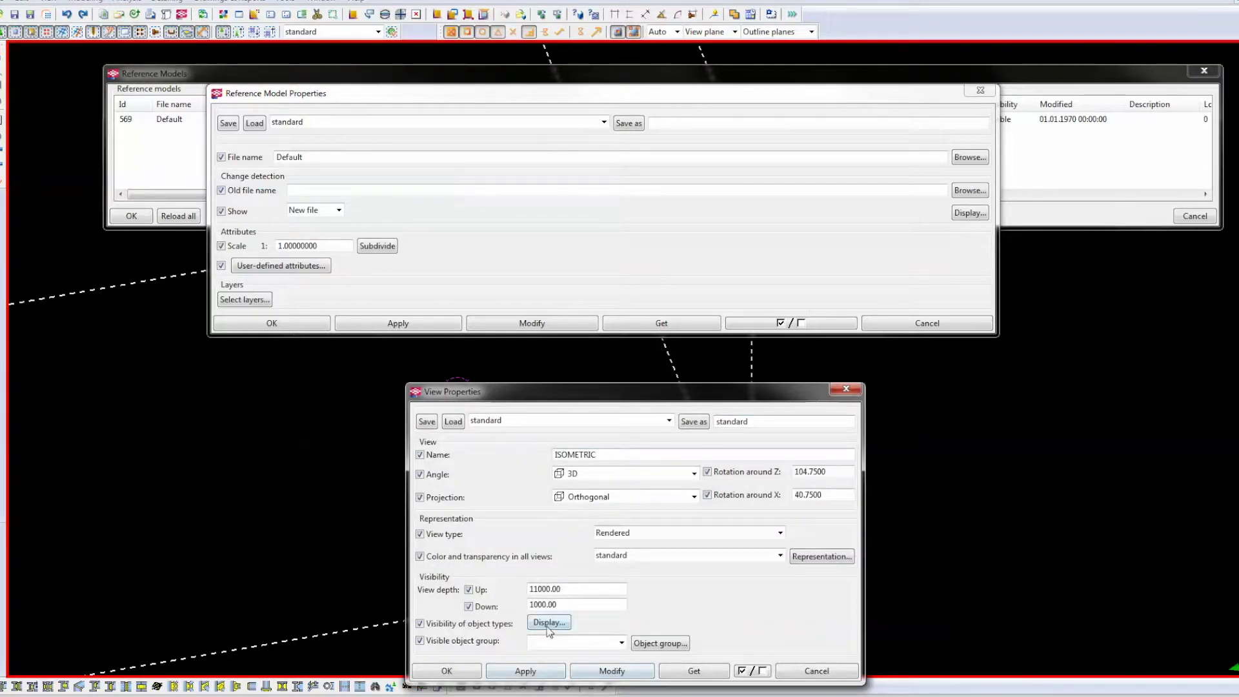
pyautogui.click(547, 624)
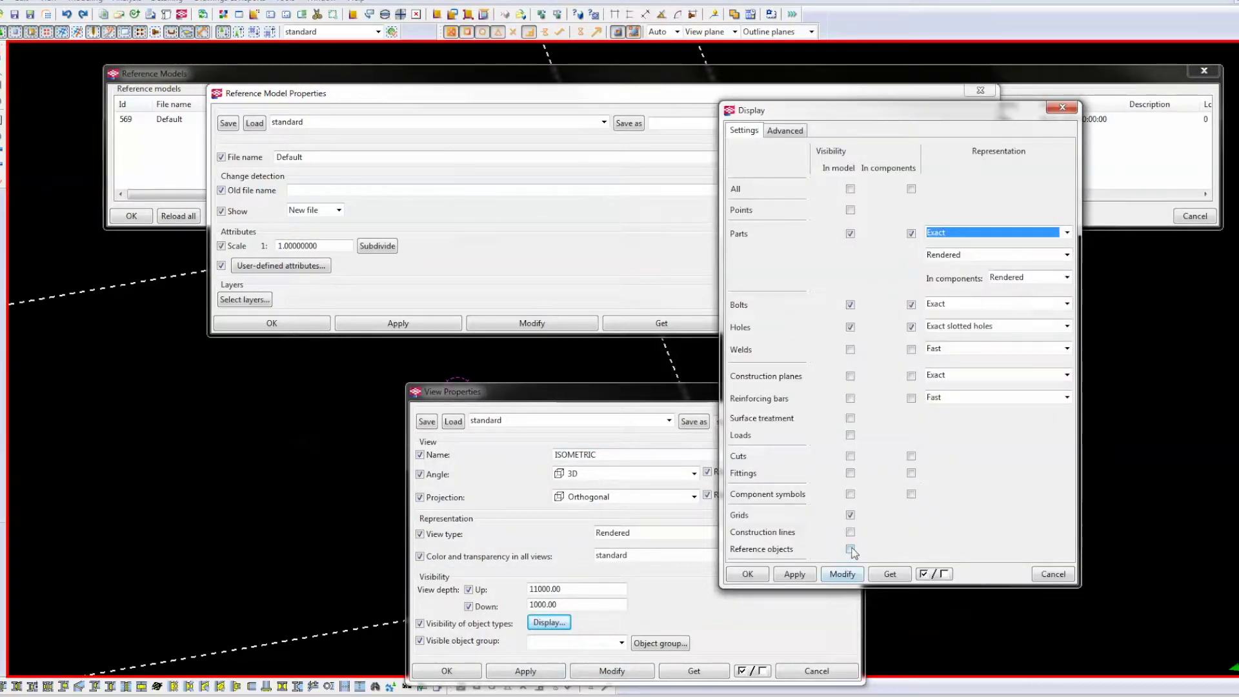
pyautogui.click(851, 549)
pyautogui.click(851, 575)
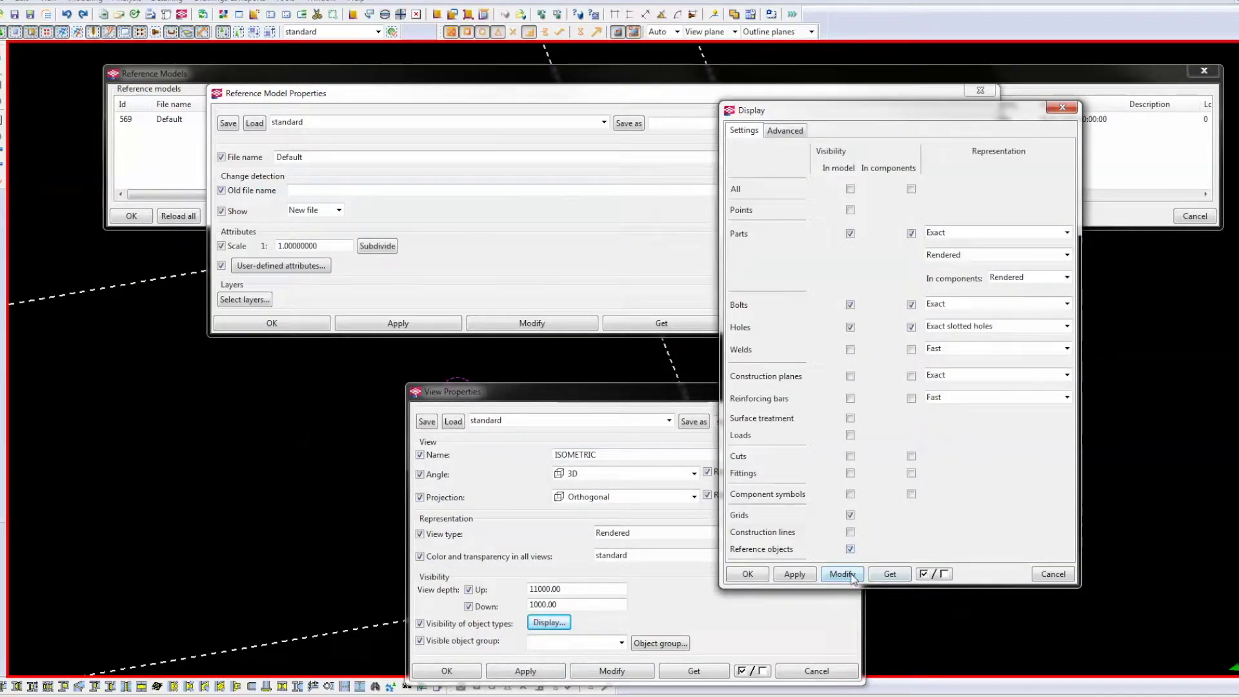
pyautogui.click(748, 575)
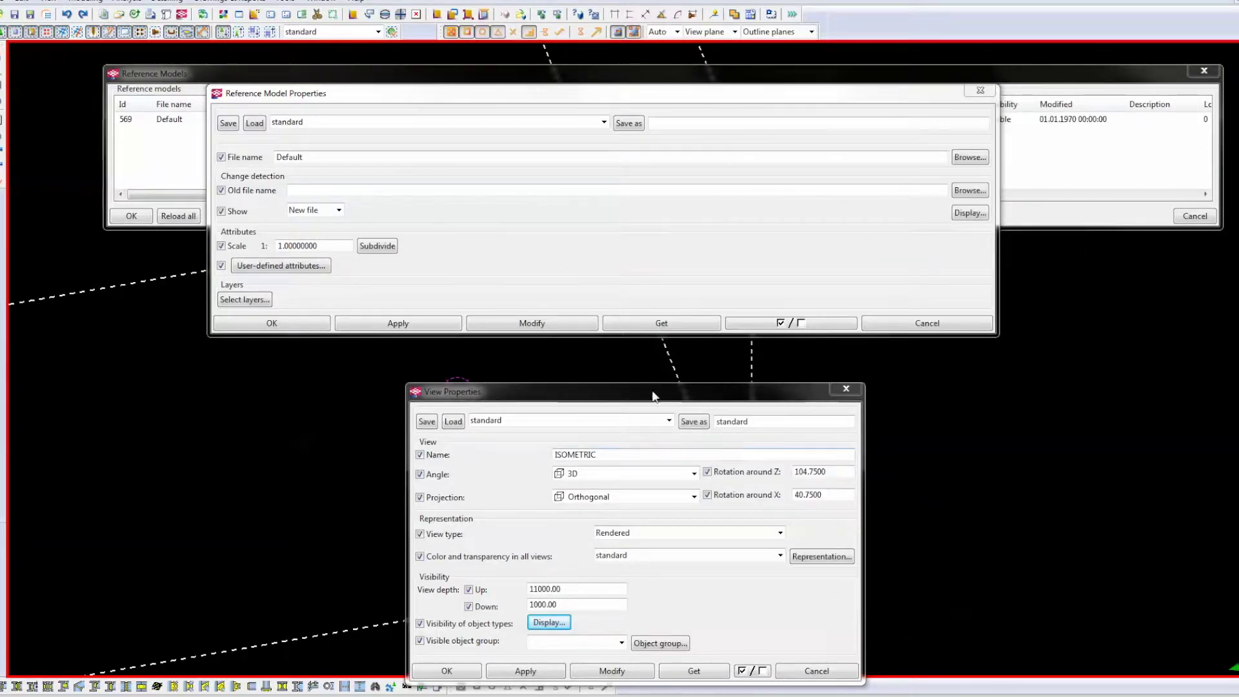
pyautogui.moveTo(625, 396); pyautogui.dragTo(959, 186)
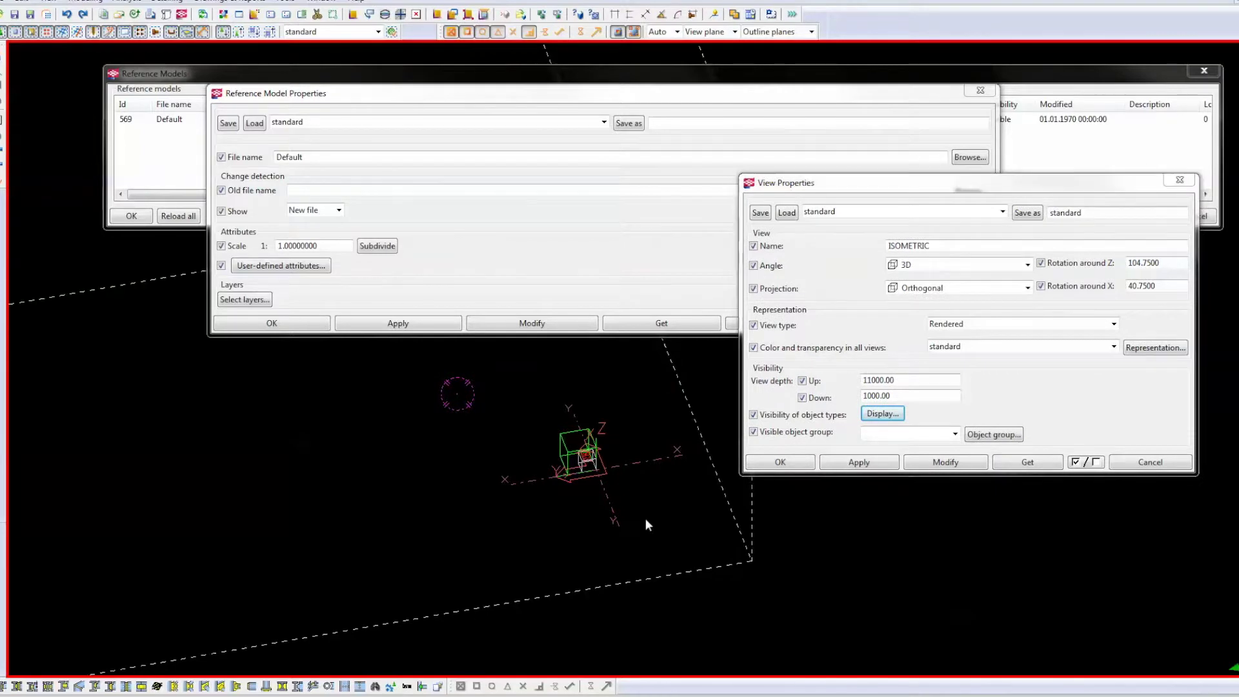
pyautogui.scroll(5, 520, 455)
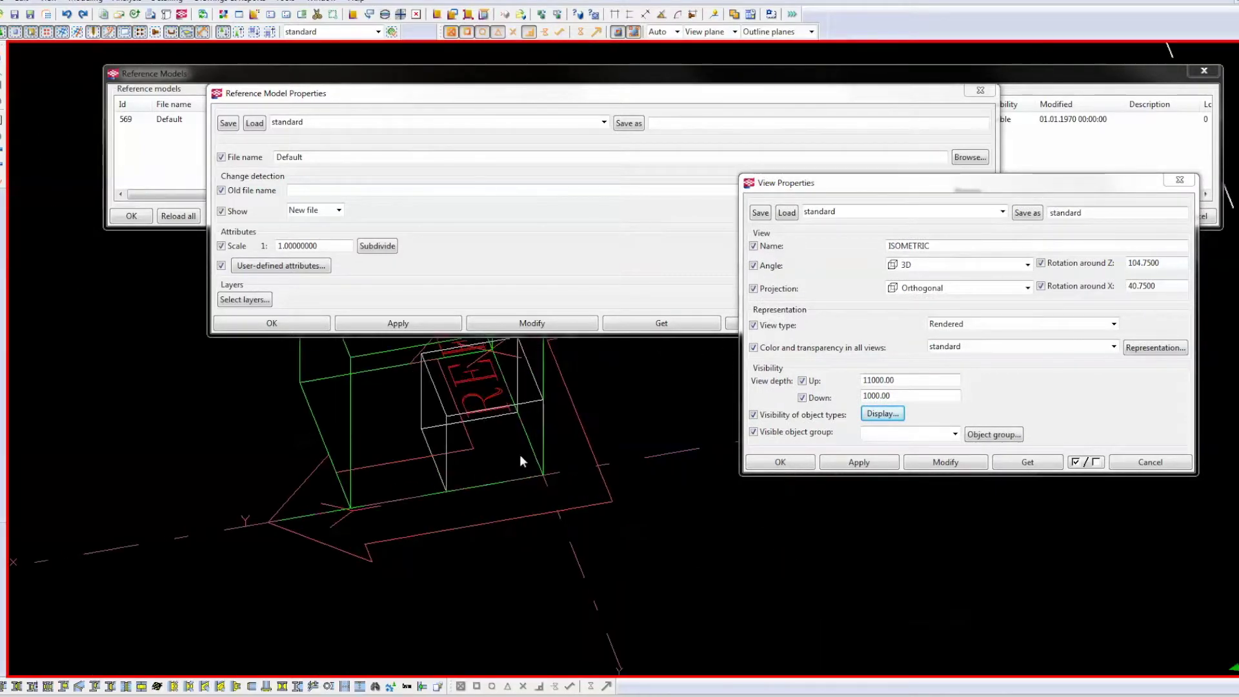
# Step: Change the inserted reference model's file to REF MODEL.dwg from the project's INFO folder and apply the modification
pyautogui.scroll(1, 486, 623)
pyautogui.click(449, 575)
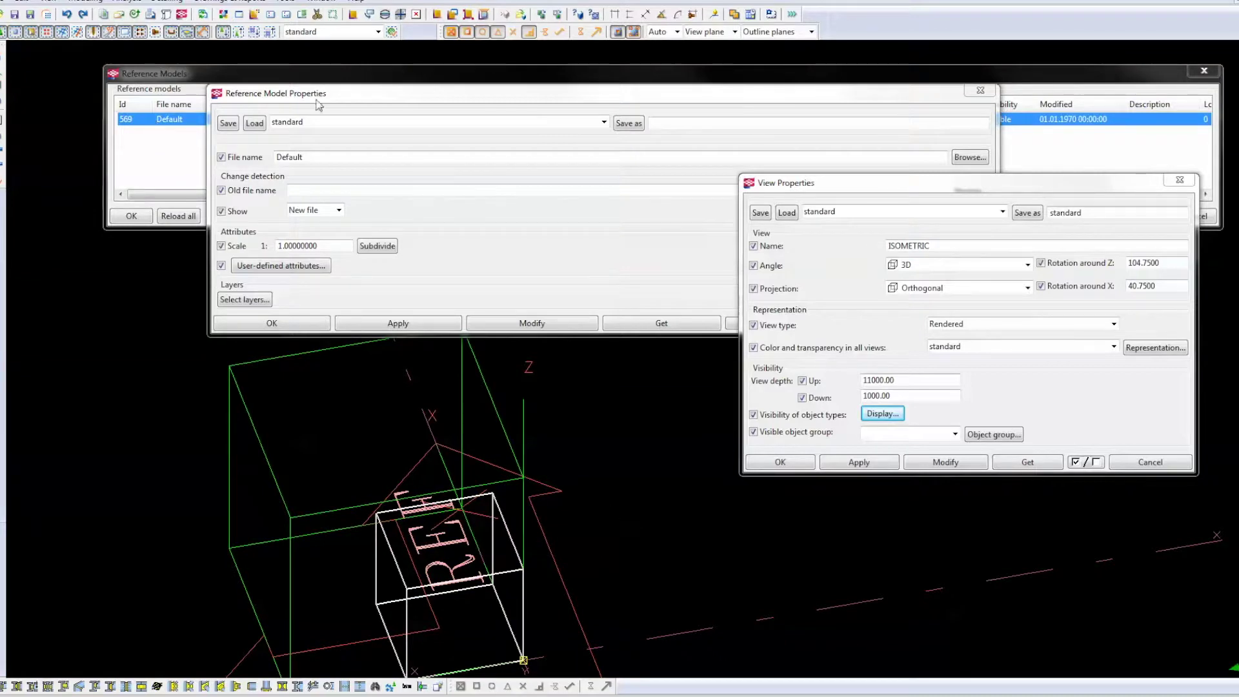
pyautogui.moveTo(389, 92); pyautogui.dragTo(379, 192)
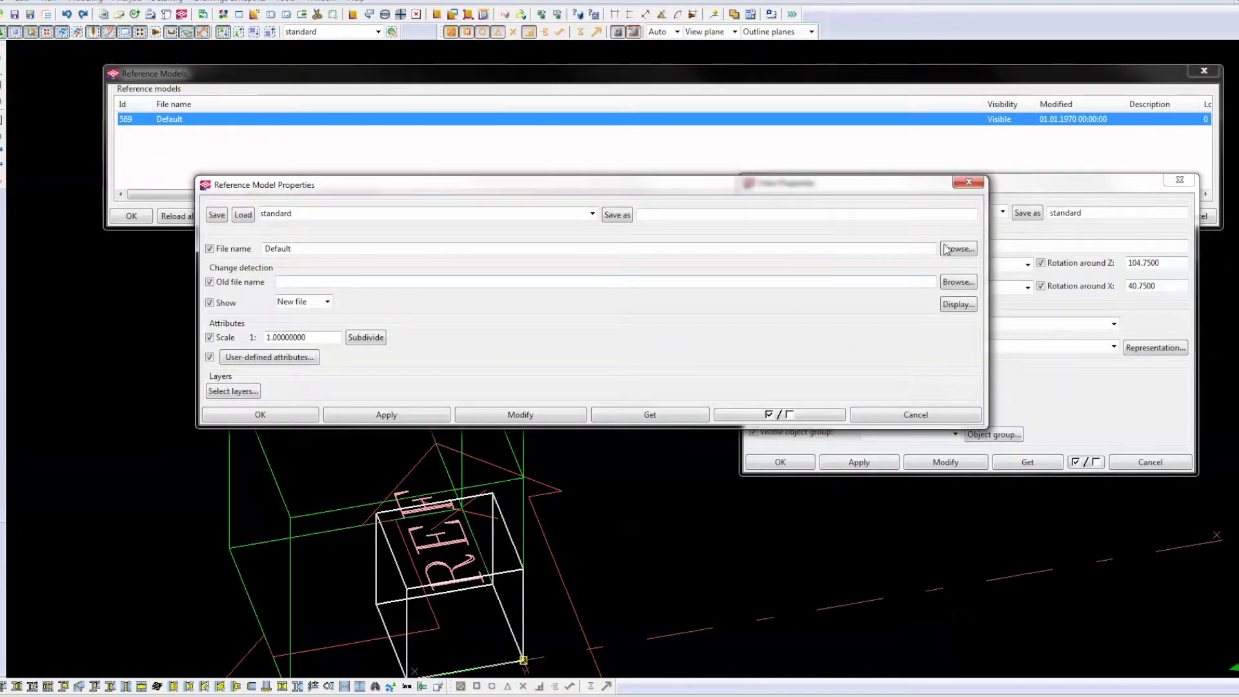
pyautogui.click(959, 248)
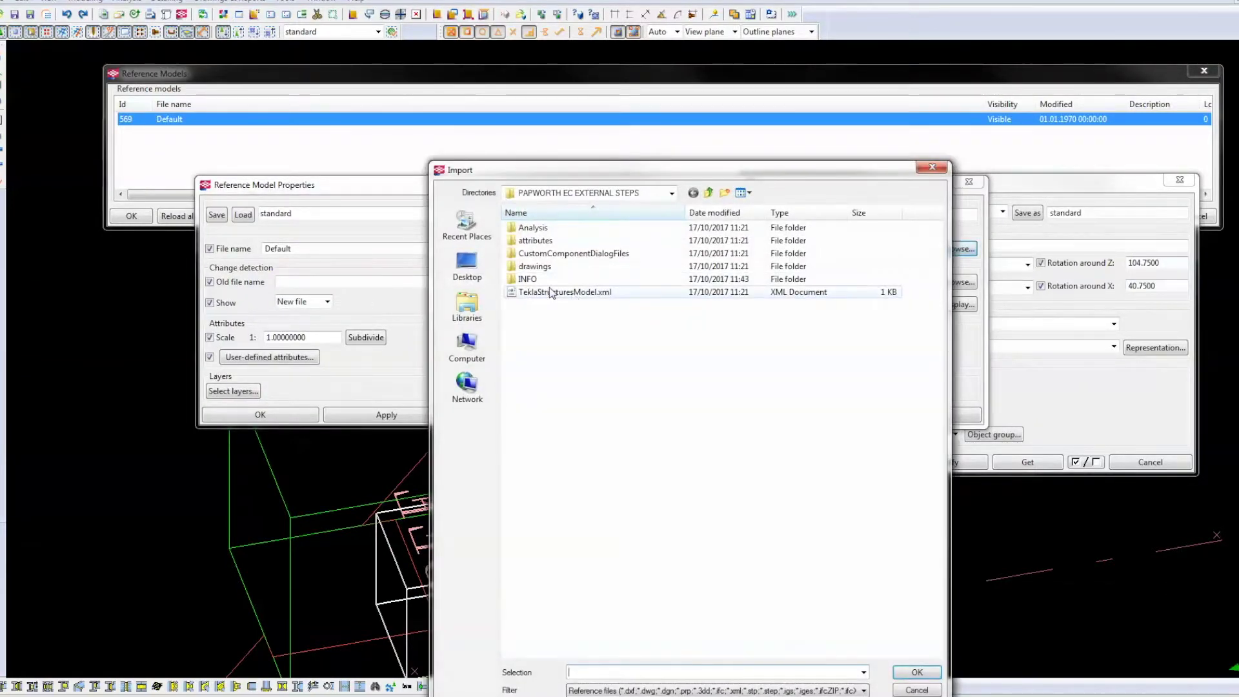
pyautogui.doubleClick(534, 277)
pyautogui.doubleClick(530, 254)
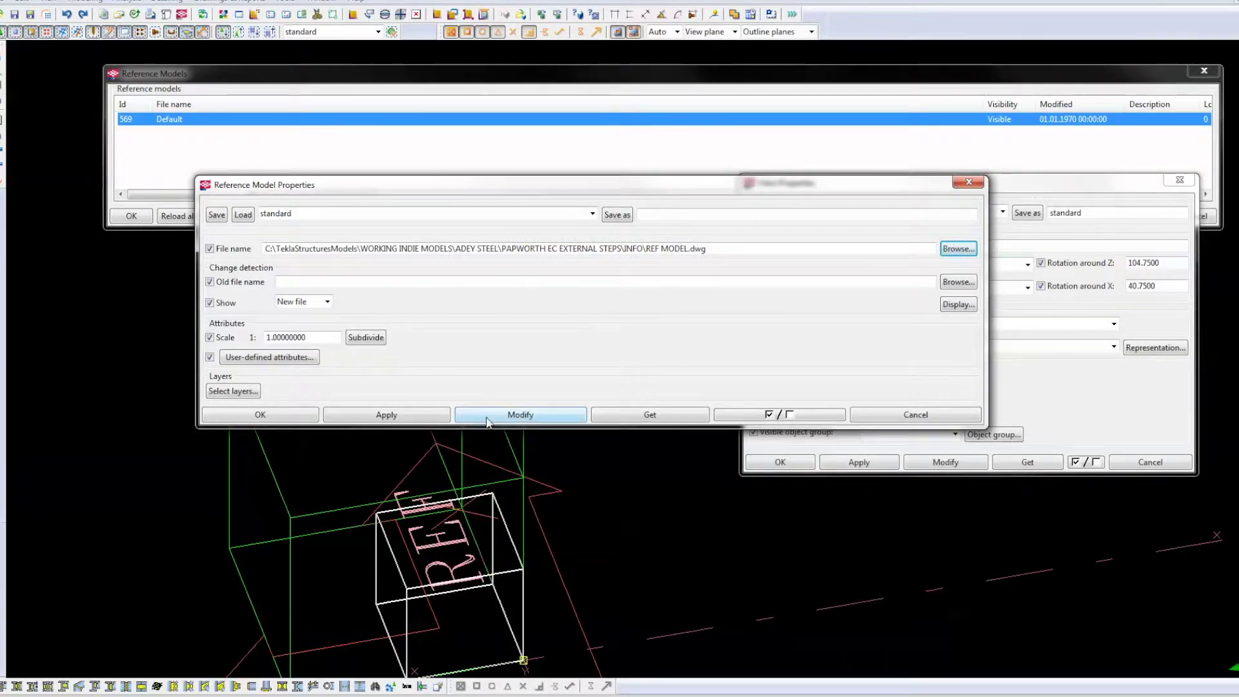
pyautogui.click(489, 418)
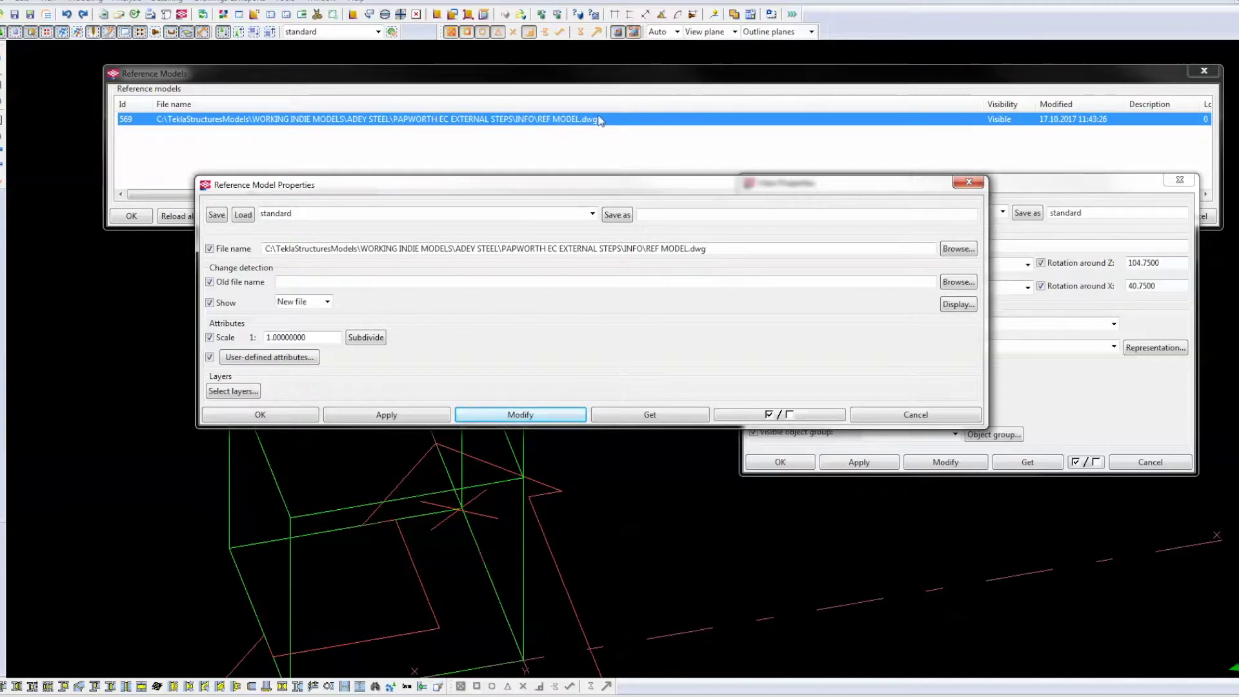
# Step: Close the properties dialogs and fit the view's work area to the entire model
pyautogui.click(636, 472)
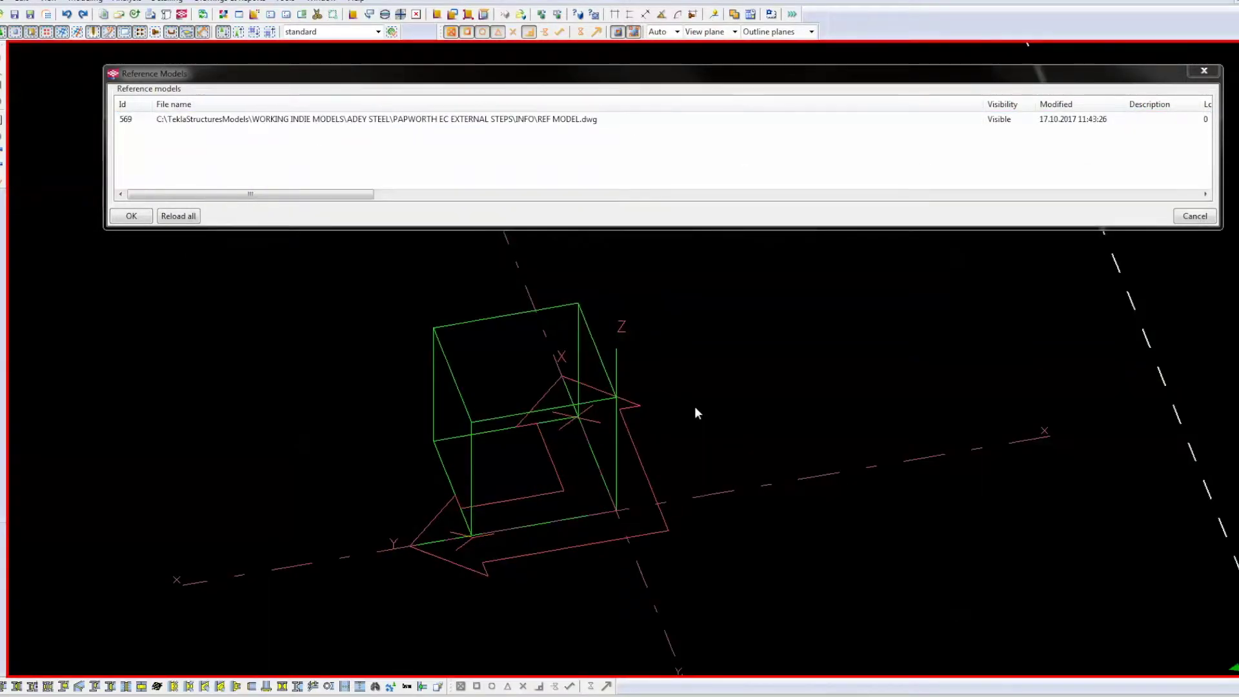
pyautogui.scroll(-1, 696, 409)
pyautogui.press('Home')
pyautogui.scroll(-1, 736, 461)
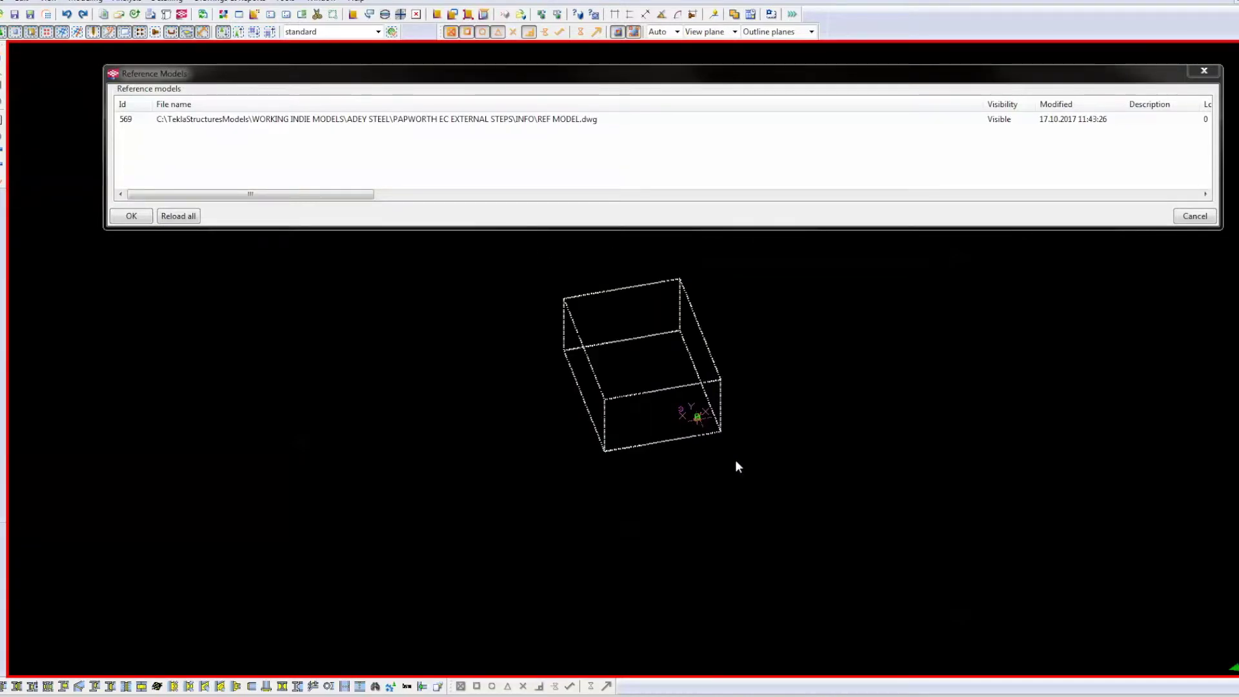
pyautogui.moveTo(736, 461); pyautogui.dragTo(735, 514, button='middle')
pyautogui.scroll(-1, 736, 514)
pyautogui.scroll(3, 728, 503)
pyautogui.keyDown('ctrl'); pyautogui.moveTo(809, 415); pyautogui.dragTo(775, 438, button='middle'); pyautogui.keyUp('ctrl')
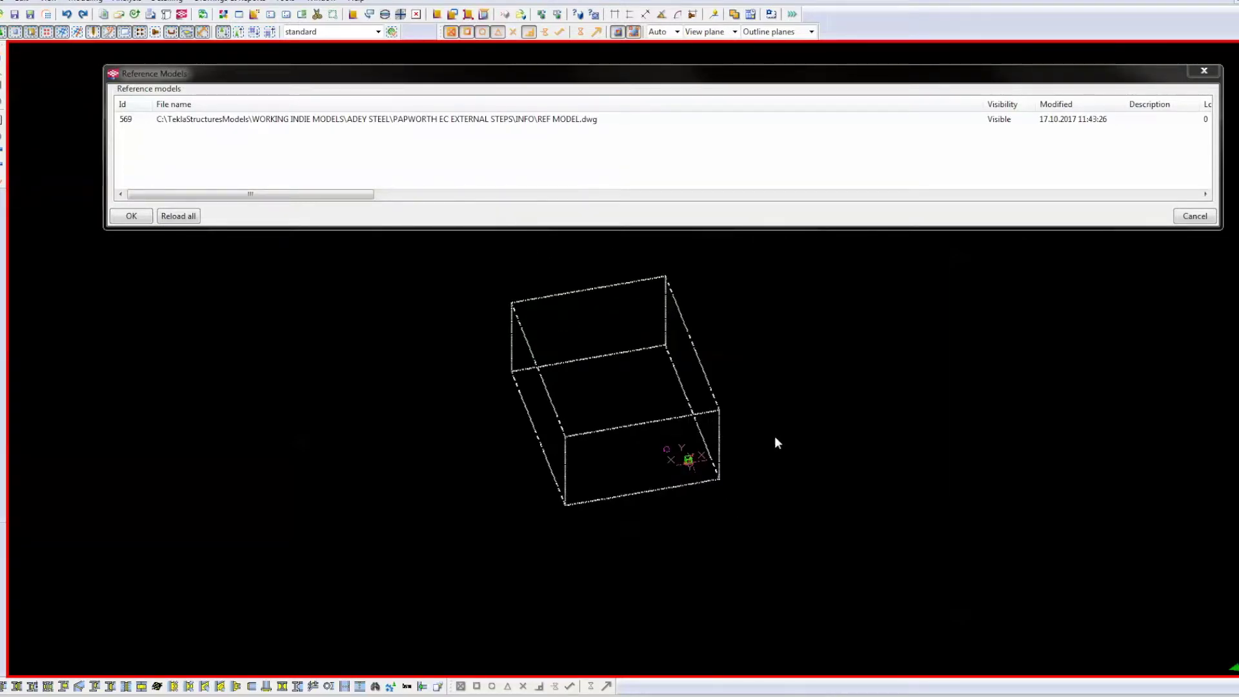
pyautogui.rightClick(827, 377)
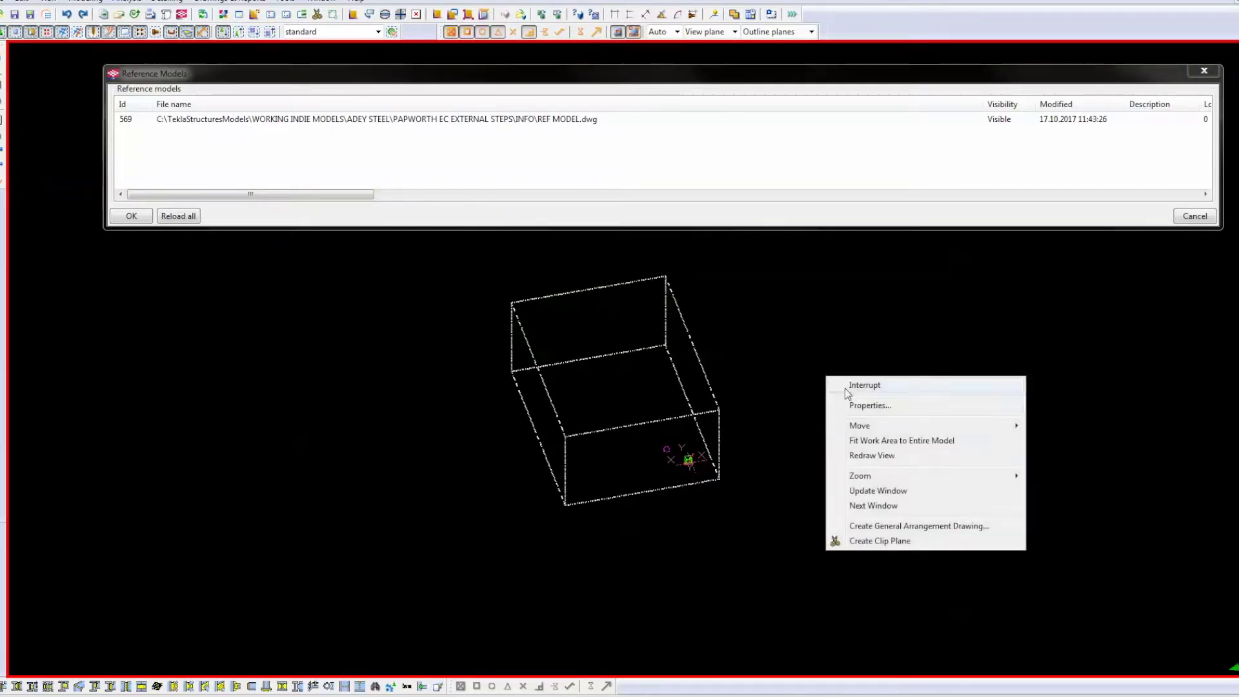
pyautogui.click(860, 441)
# Step: Examine the imported drawing's extents, plan and elevations and its position relative to the grid origin
pyautogui.moveTo(885, 428)
pyautogui.mouseDown(button='middle')
pyautogui.moveTo(870, 632)
pyautogui.moveTo(742, 408)
pyautogui.moveTo(752, 502)
pyautogui.mouseUp(button='middle')
pyautogui.scroll(1, 758, 536)
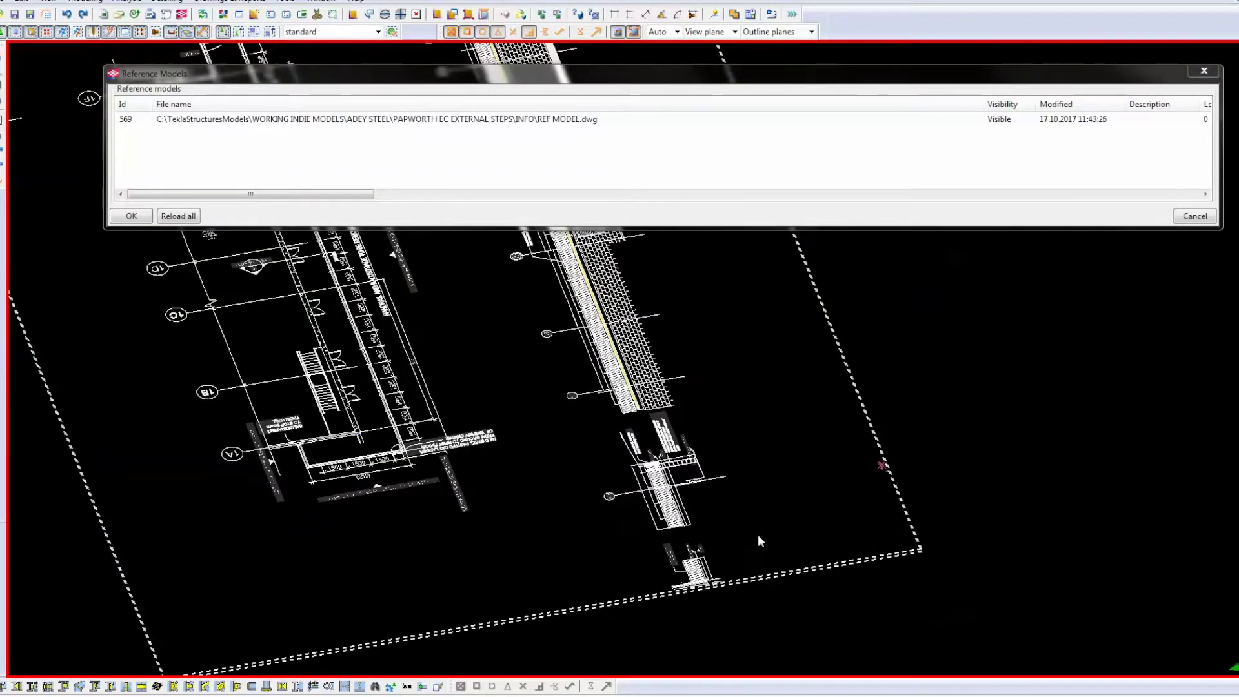
pyautogui.scroll(3, 826, 480)
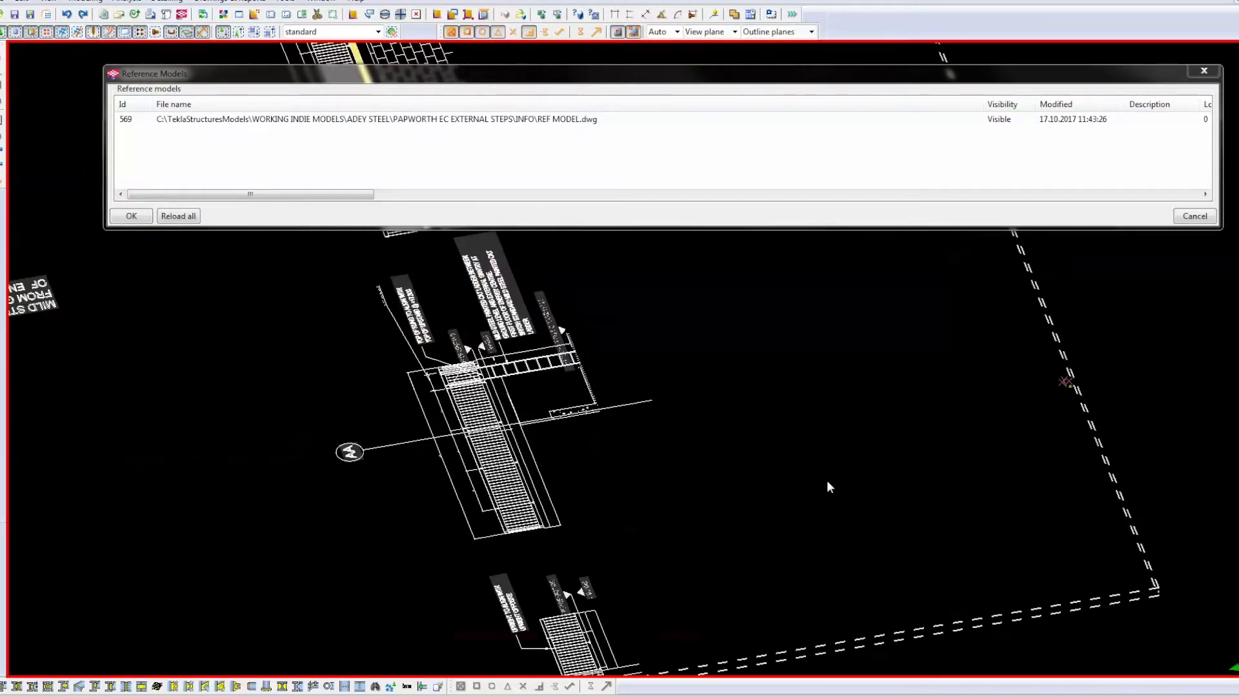
pyautogui.scroll(2, 826, 480)
pyautogui.scroll(2, 904, 426)
pyautogui.scroll(3, 1051, 408)
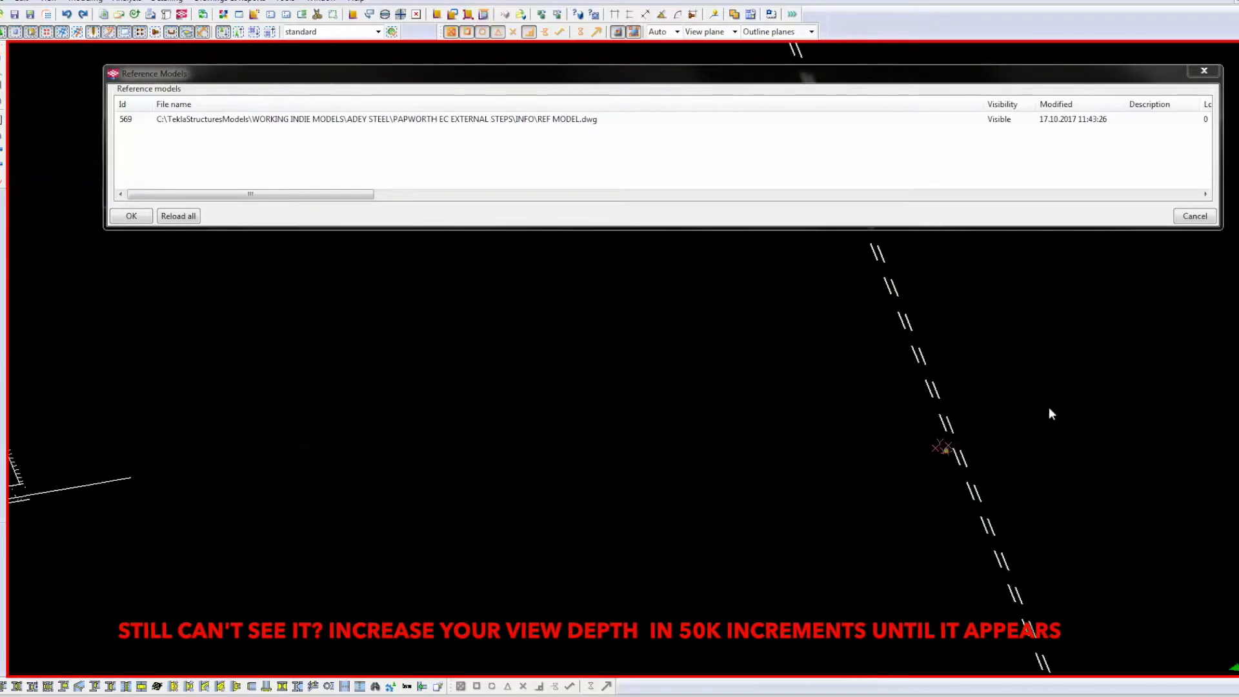
pyautogui.scroll(1, 956, 487)
pyautogui.scroll(3, 905, 444)
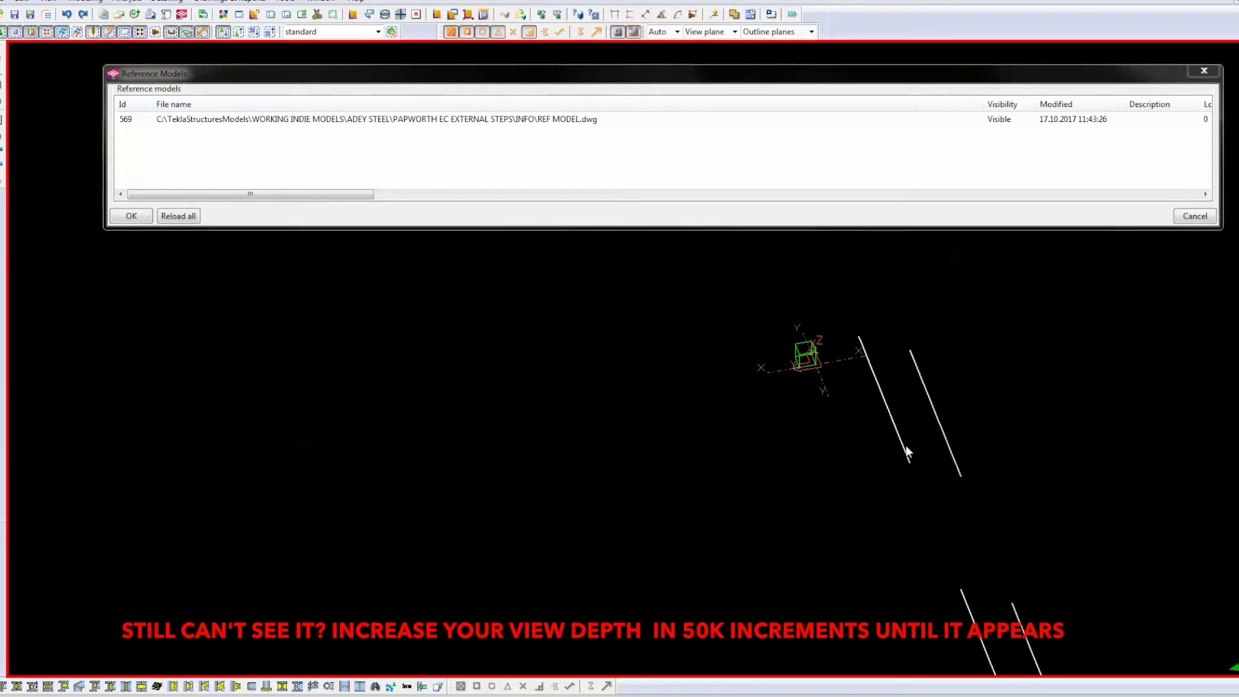
pyautogui.scroll(-4, 831, 358)
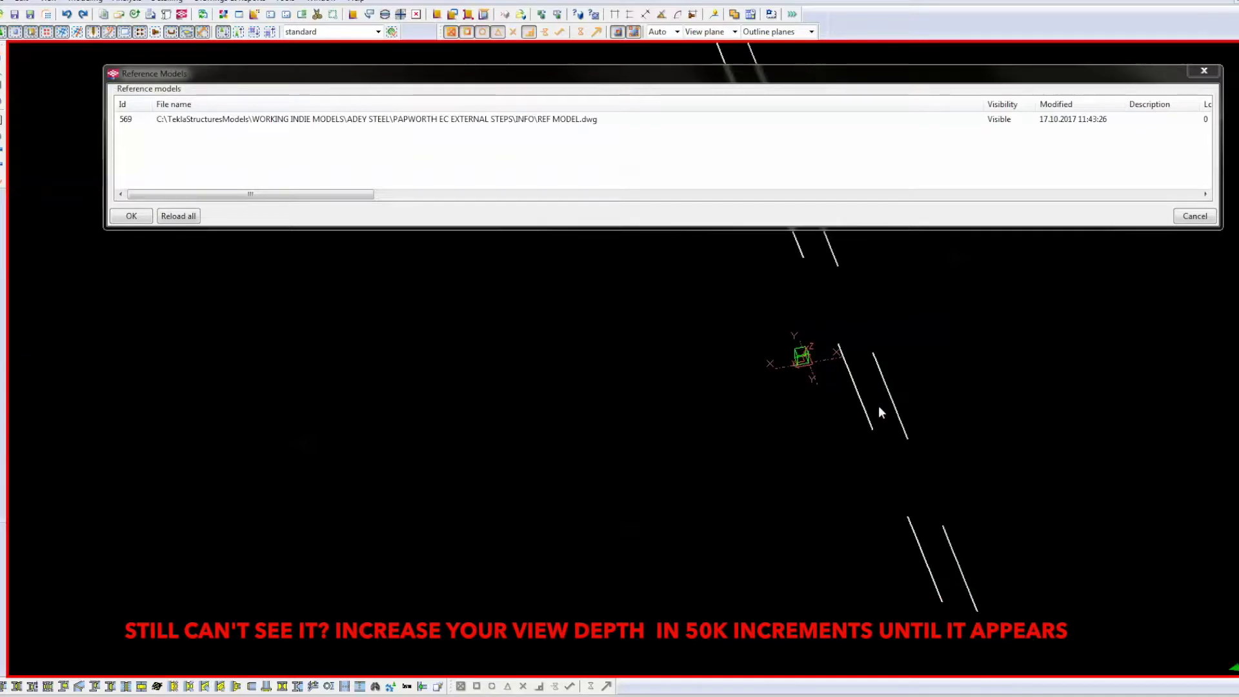
pyautogui.scroll(-4, 1034, 428)
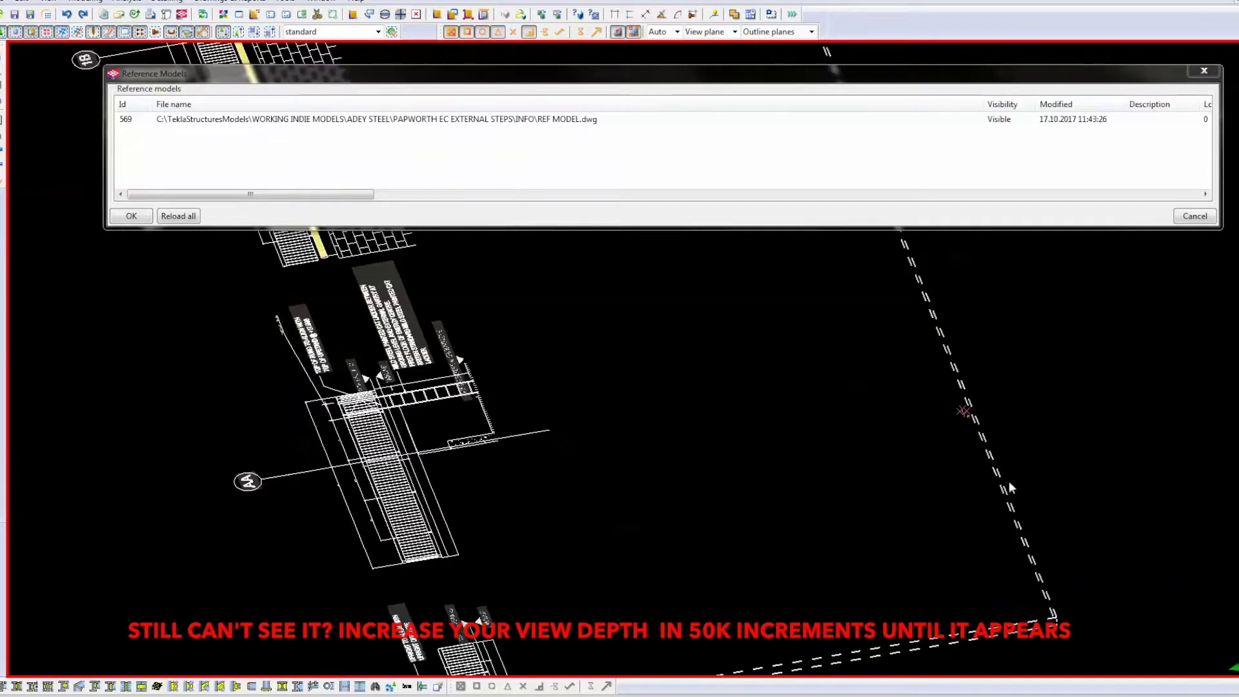
pyautogui.scroll(-2, 915, 497)
pyautogui.scroll(1, 827, 376)
pyautogui.moveTo(775, 472); pyautogui.dragTo(682, 639, button='middle')
# Step: Set the REF MODEL.dwg reference model's scale to 1:0.03937008 and apply the modification
pyautogui.click(743, 419)
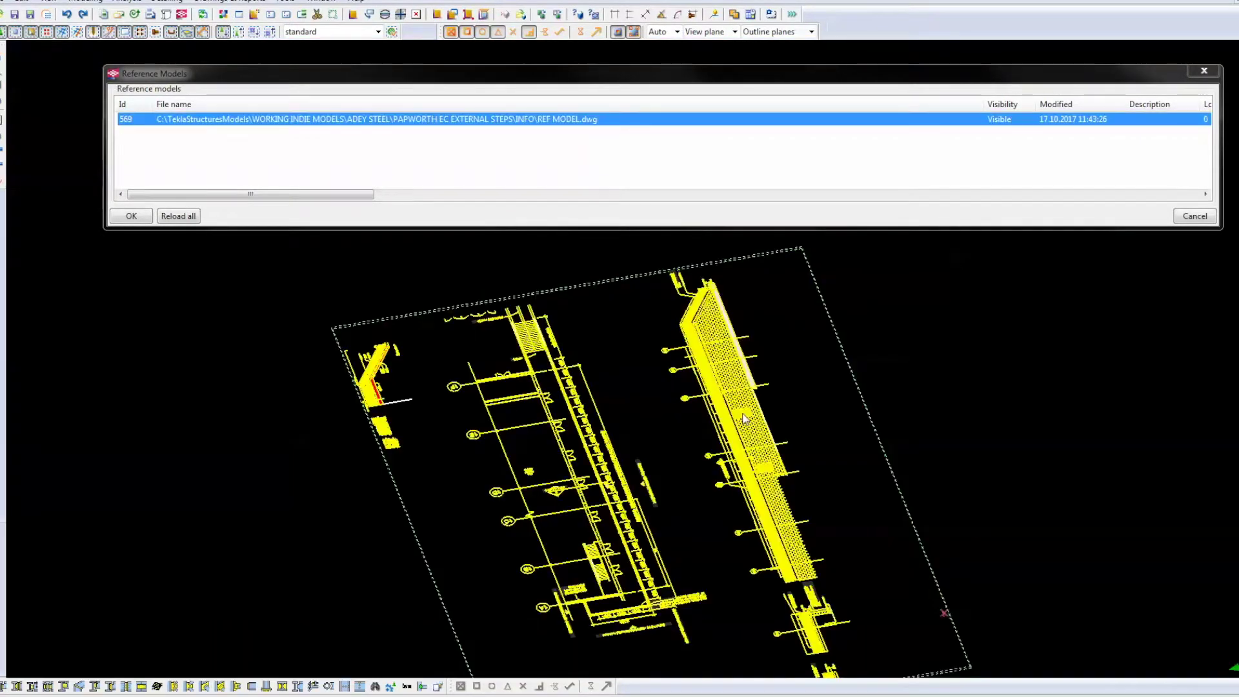
pyautogui.doubleClick(746, 418)
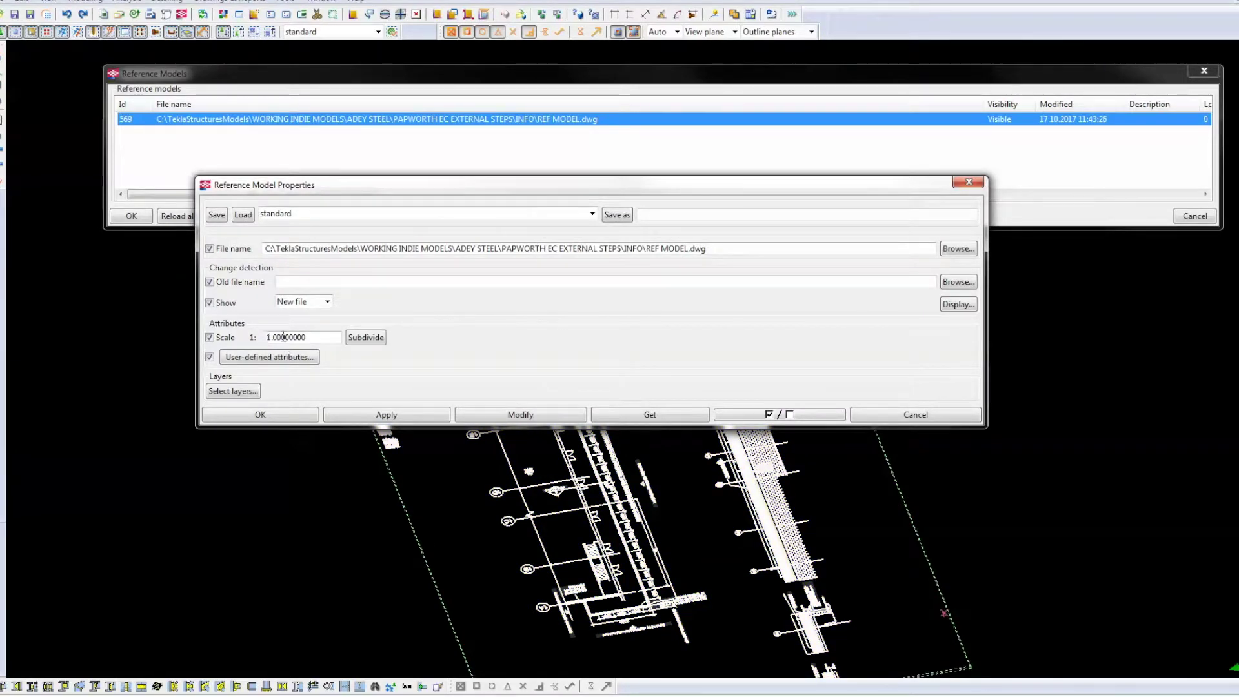
pyautogui.moveTo(304, 337); pyautogui.dragTo(262, 351)
pyautogui.write('0.03937')
pyautogui.write('00')
pyautogui.write('87401')
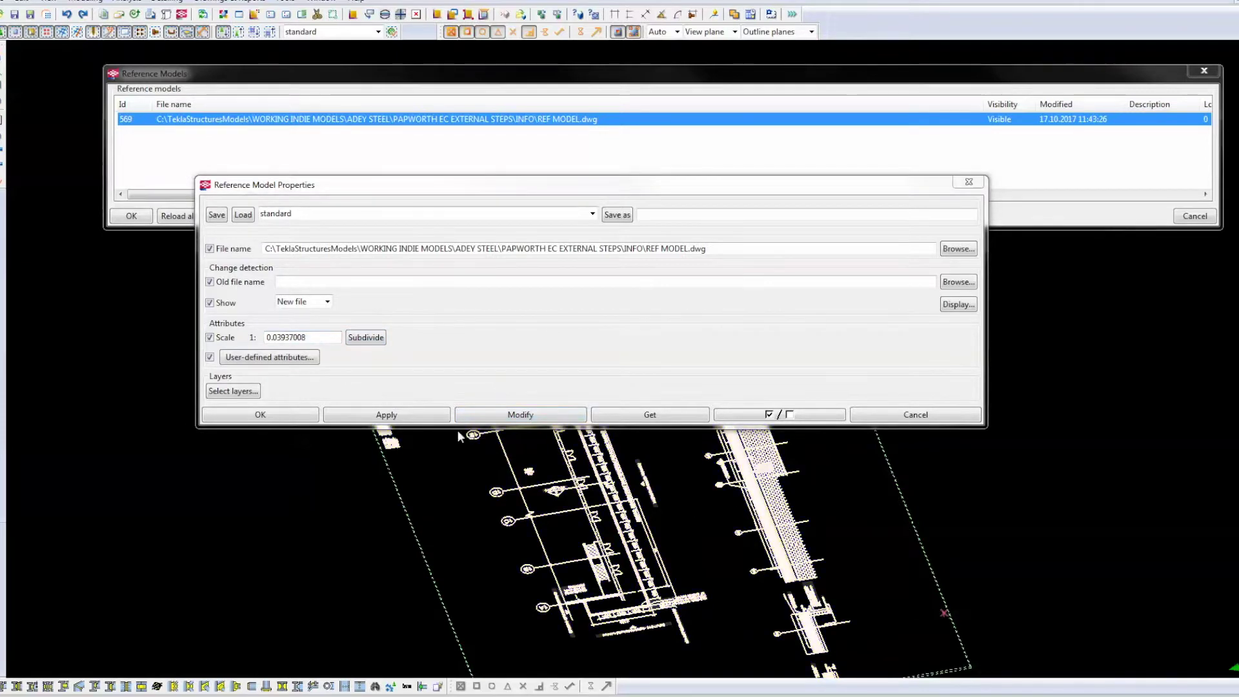
pyautogui.click(513, 418)
pyautogui.click(842, 536)
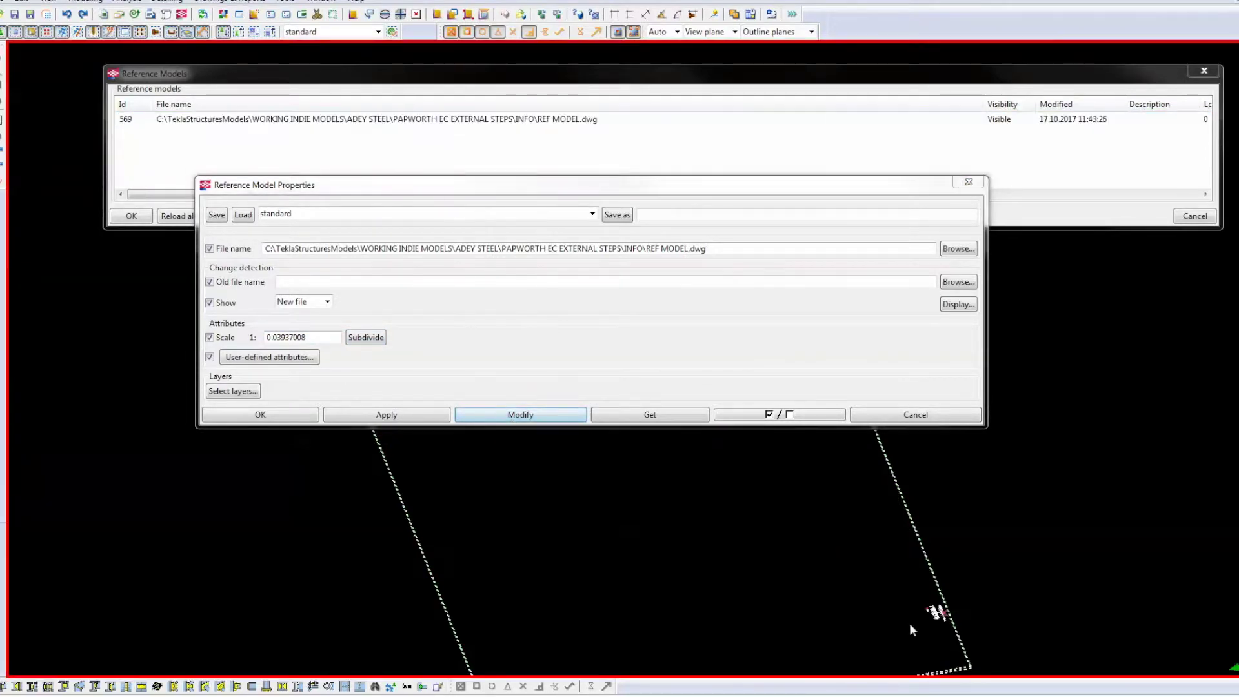
# Step: Fit the work area to the entire rescaled model and close the reference model properties and list
pyautogui.rightClick(717, 566)
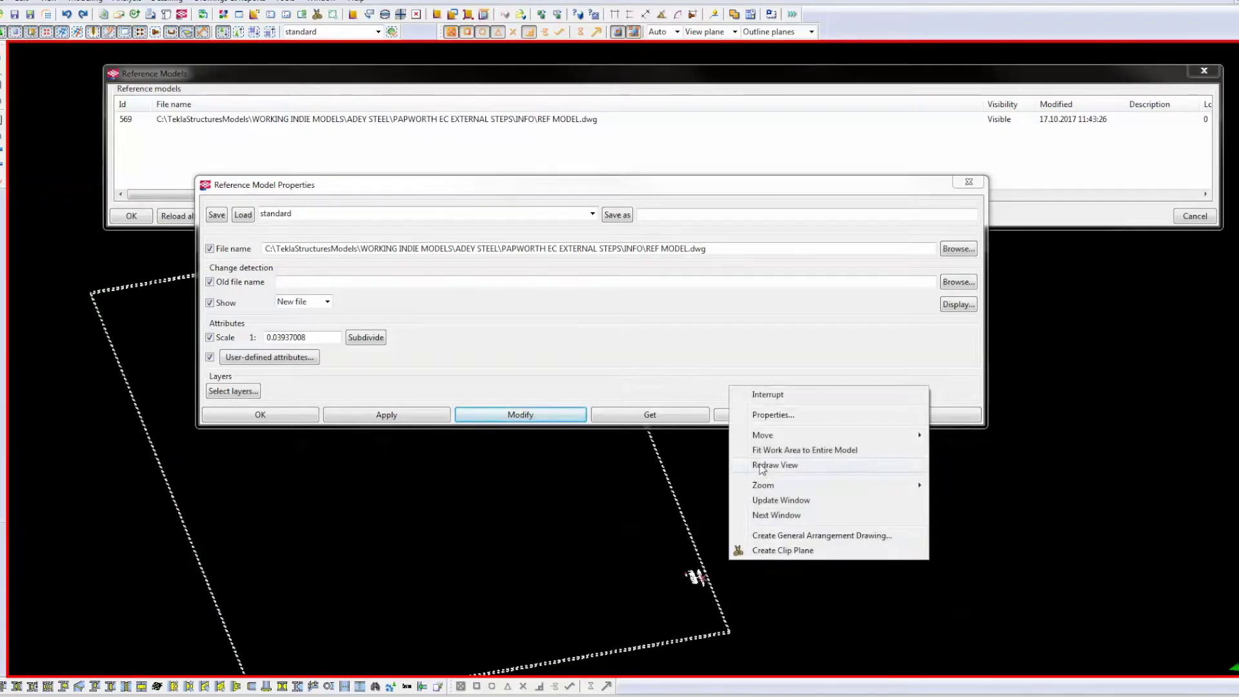
pyautogui.click(766, 450)
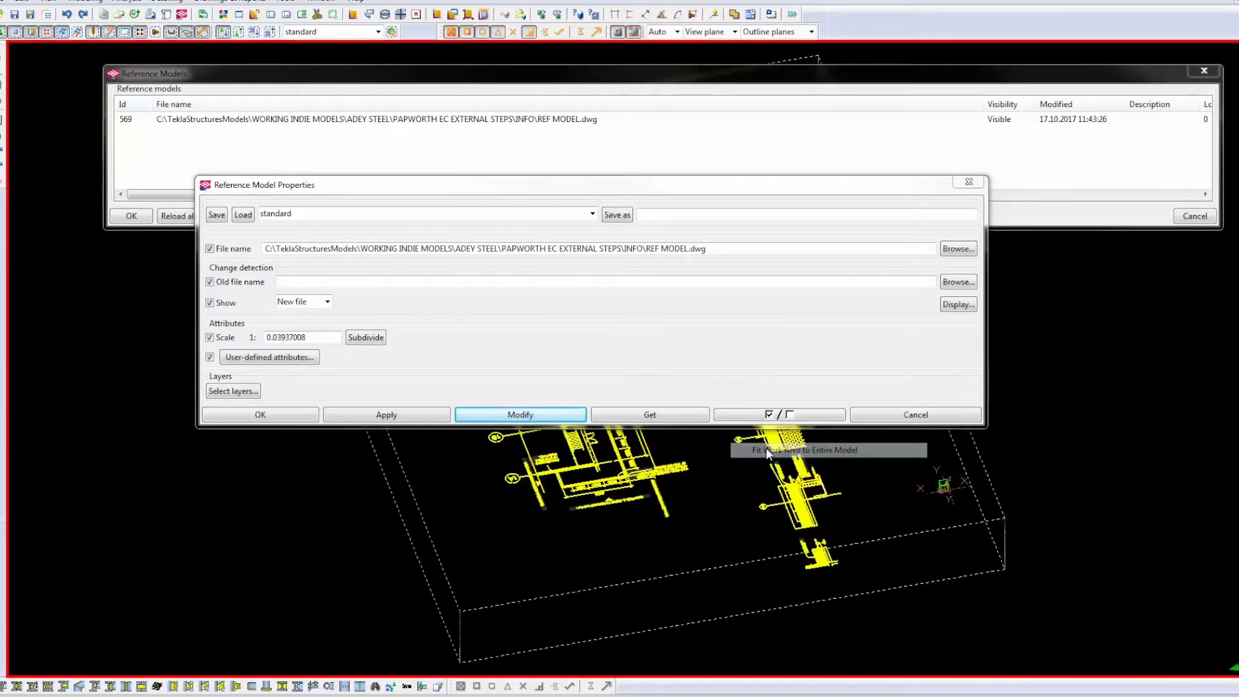
pyautogui.click(968, 182)
pyautogui.click(1204, 71)
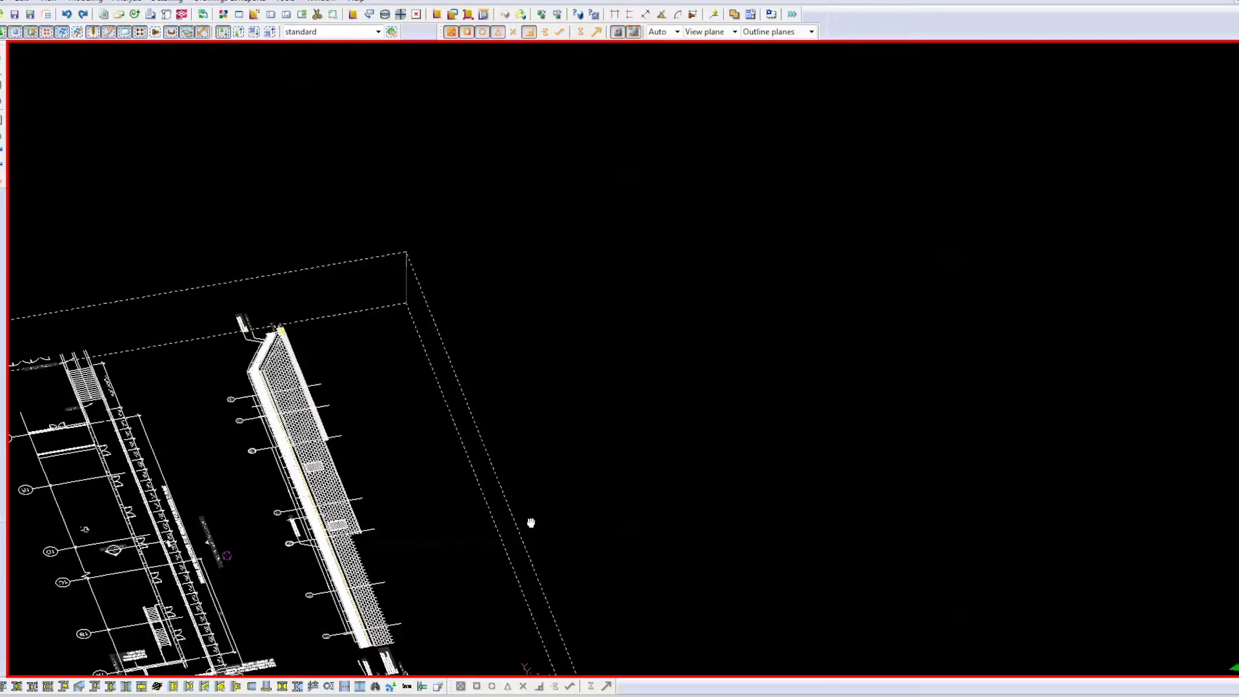
# Step: Switch the isometric view to plan orientation, framed on the 1500 handrail dimensions
pyautogui.moveTo(529, 520); pyautogui.dragTo(568, 420, button='middle')
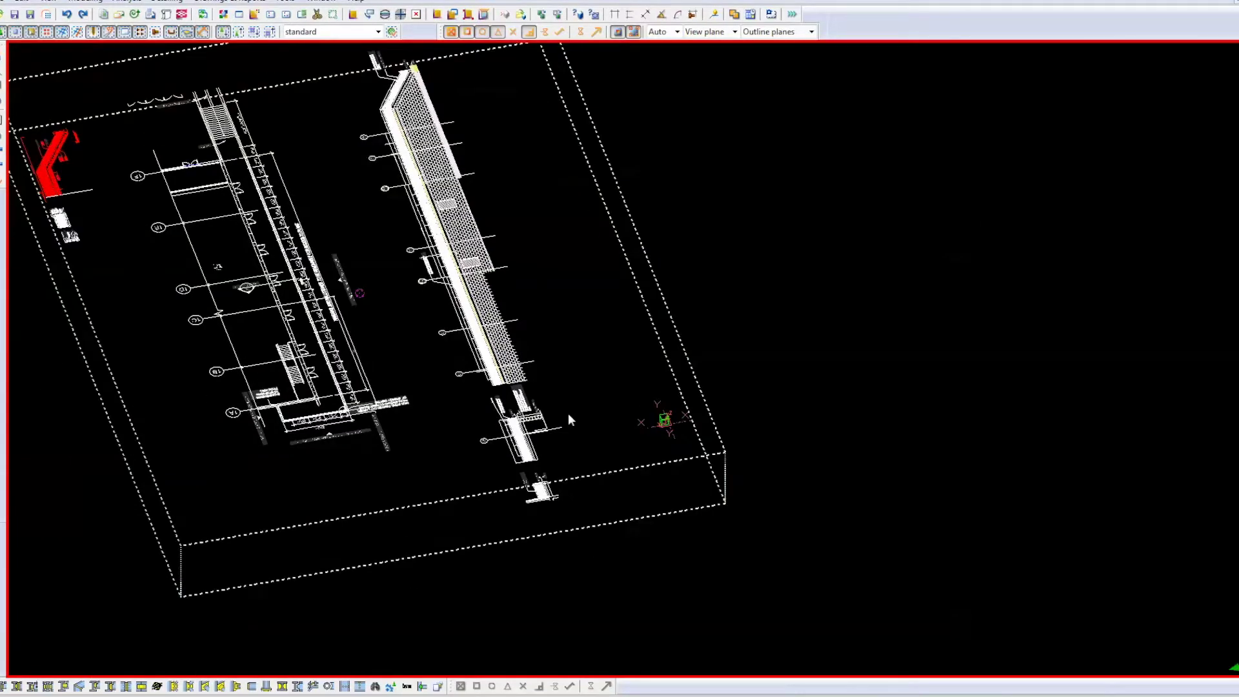
pyautogui.hotkey('ctrl', 'p')
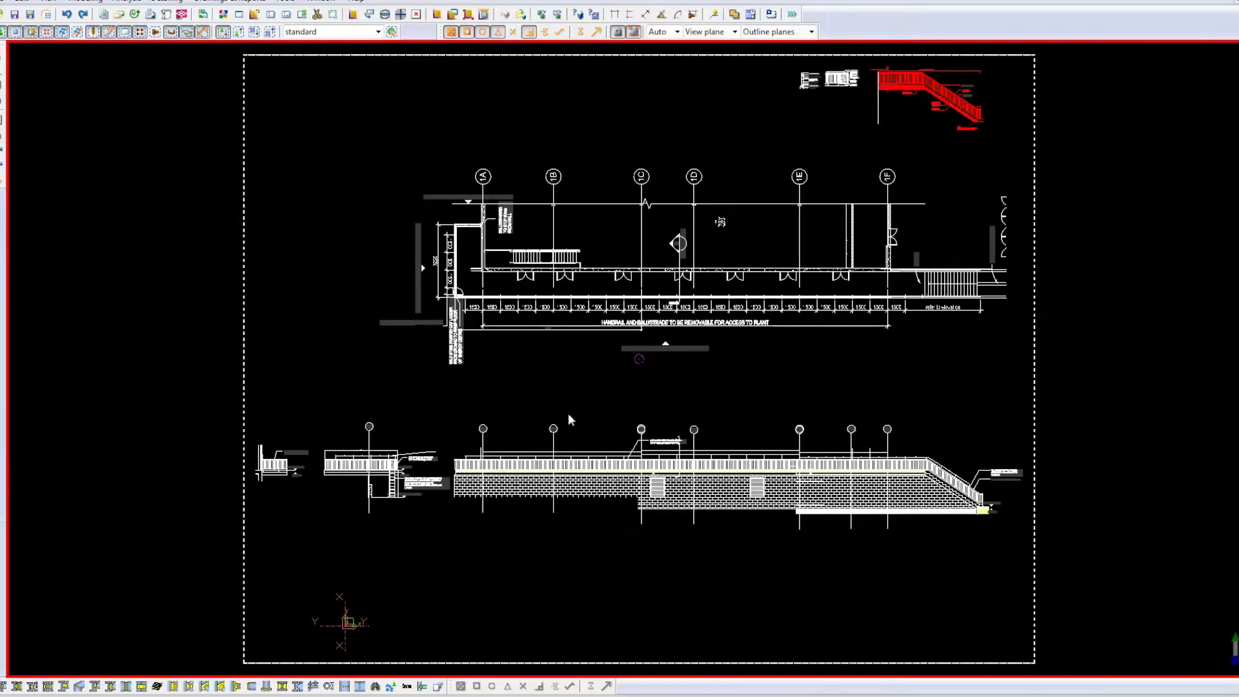
pyautogui.scroll(4, 822, 358)
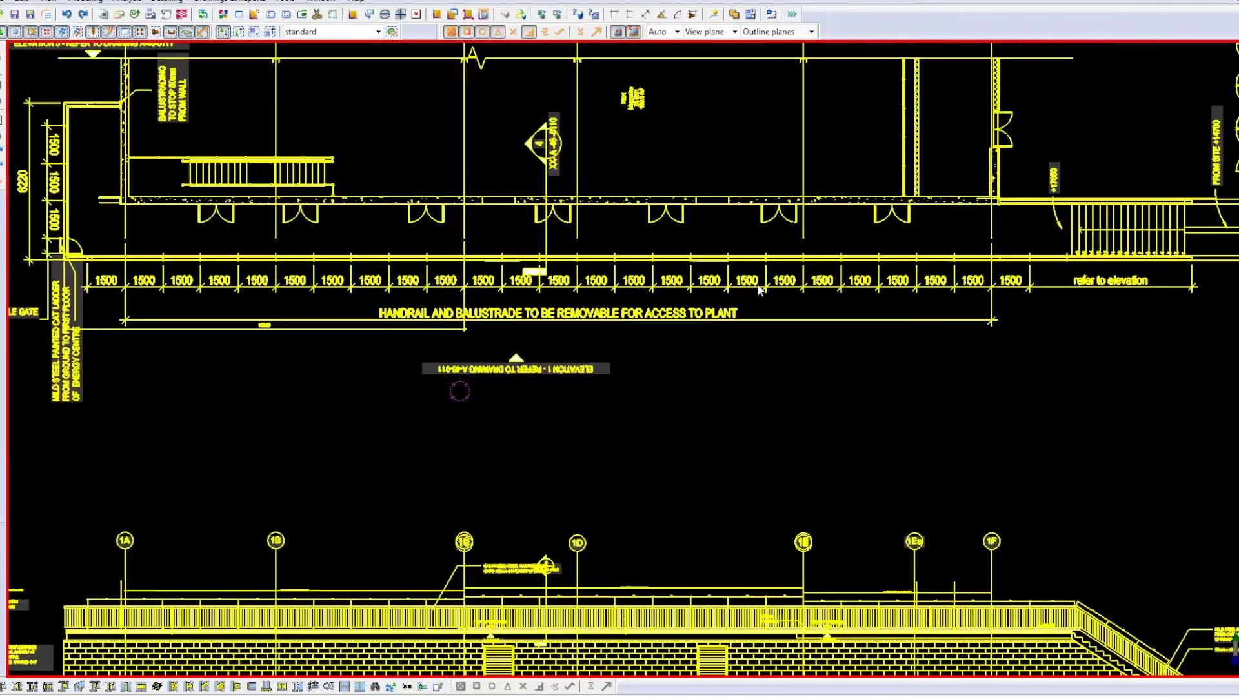
pyautogui.scroll(6, 750, 279)
pyautogui.moveTo(751, 312); pyautogui.dragTo(725, 431, button='middle')
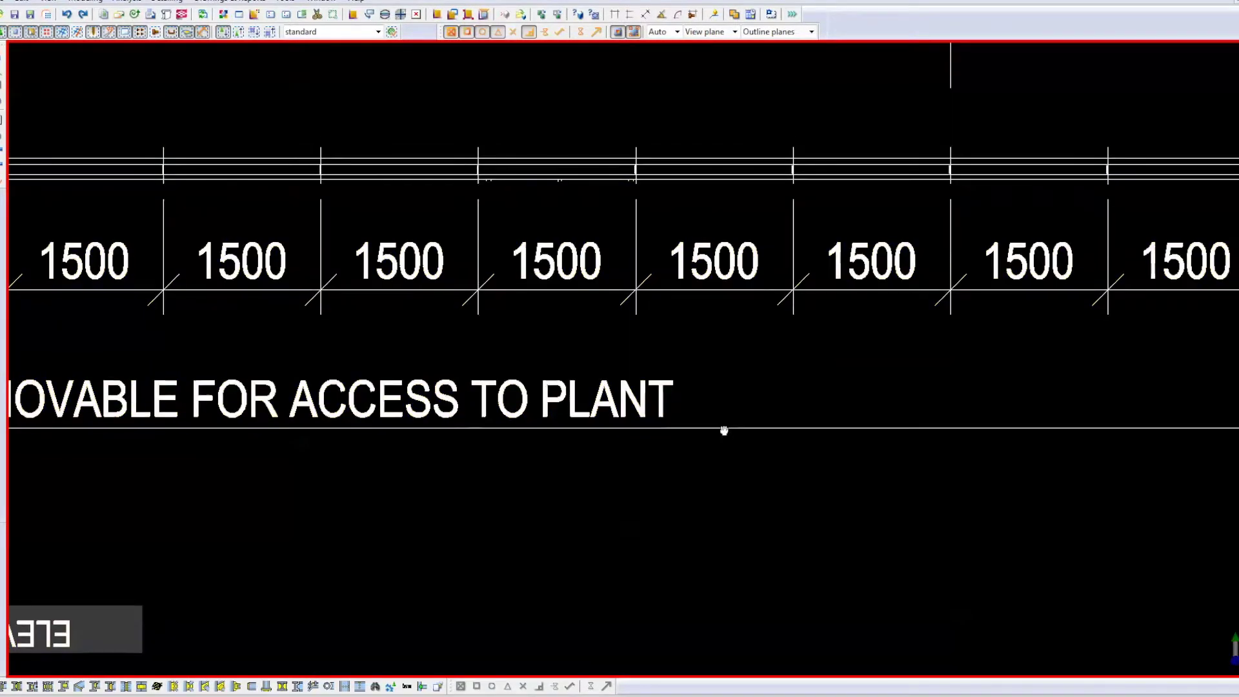
# Step: Measure the horizontal distance across one 1500 handrail bay, end the command and redraw the view to clear the dimension
pyautogui.click(614, 15)
pyautogui.click(609, 310)
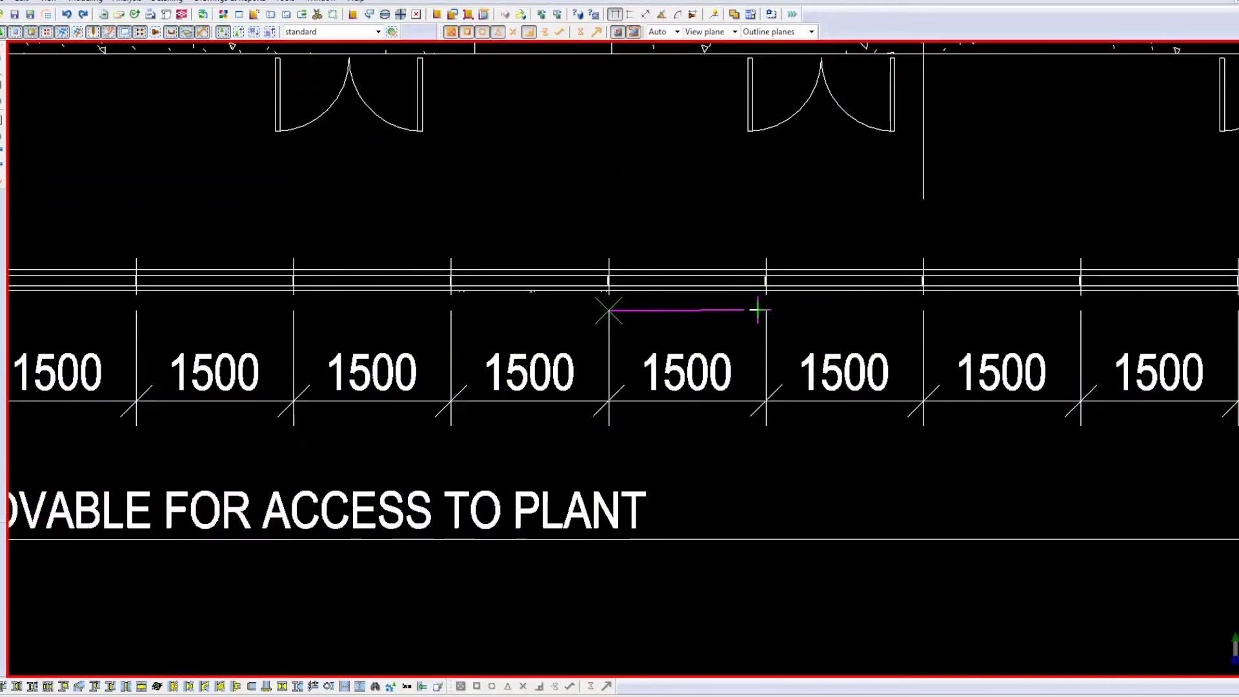
pyautogui.click(766, 310)
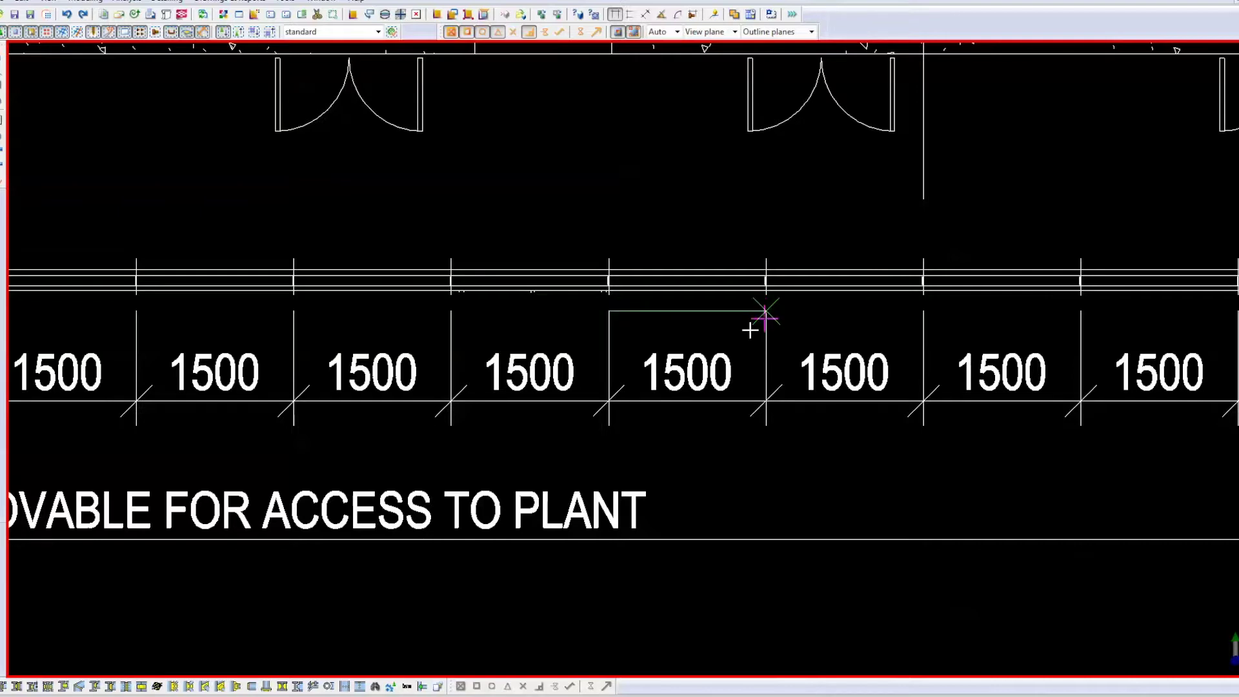
pyautogui.click(748, 331)
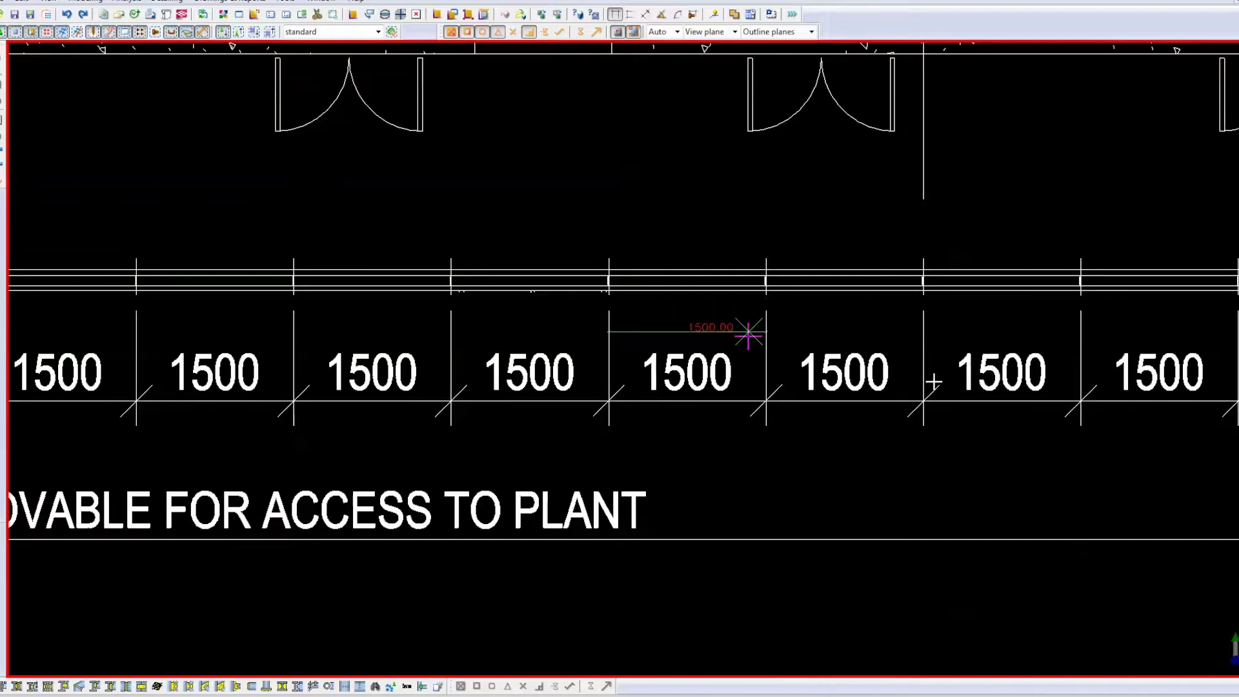
pyautogui.rightClick(839, 323)
pyautogui.click(855, 331)
pyautogui.rightClick(751, 226)
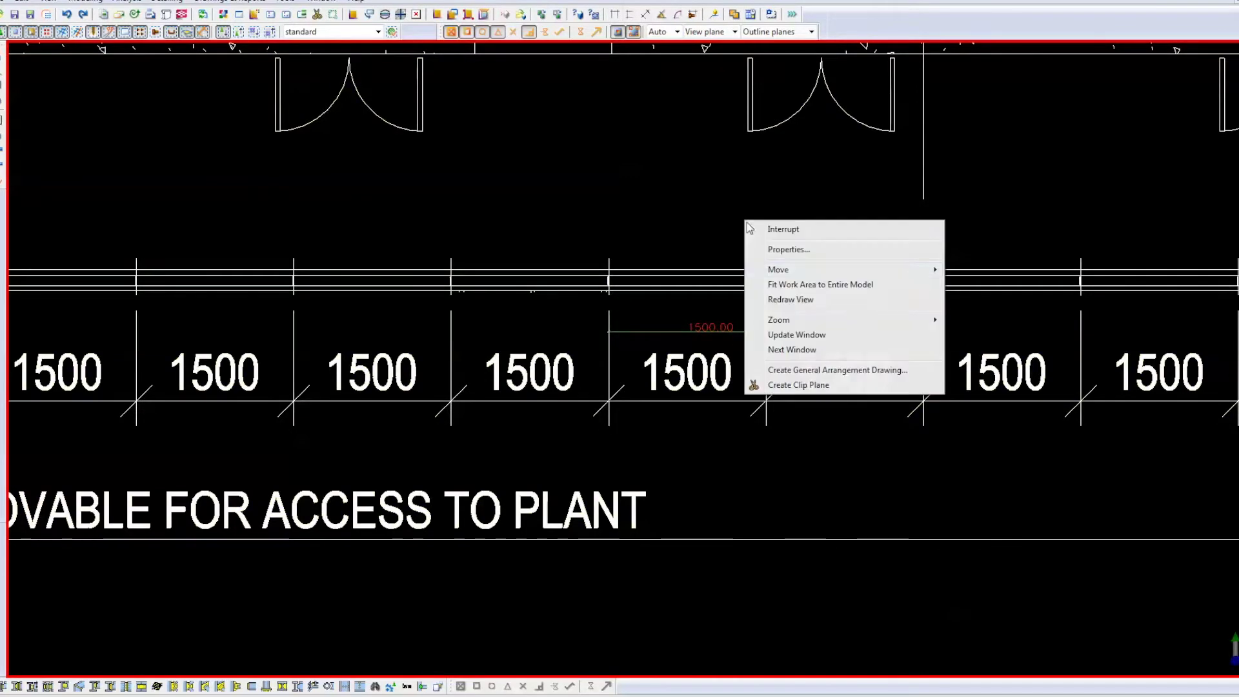
pyautogui.click(791, 299)
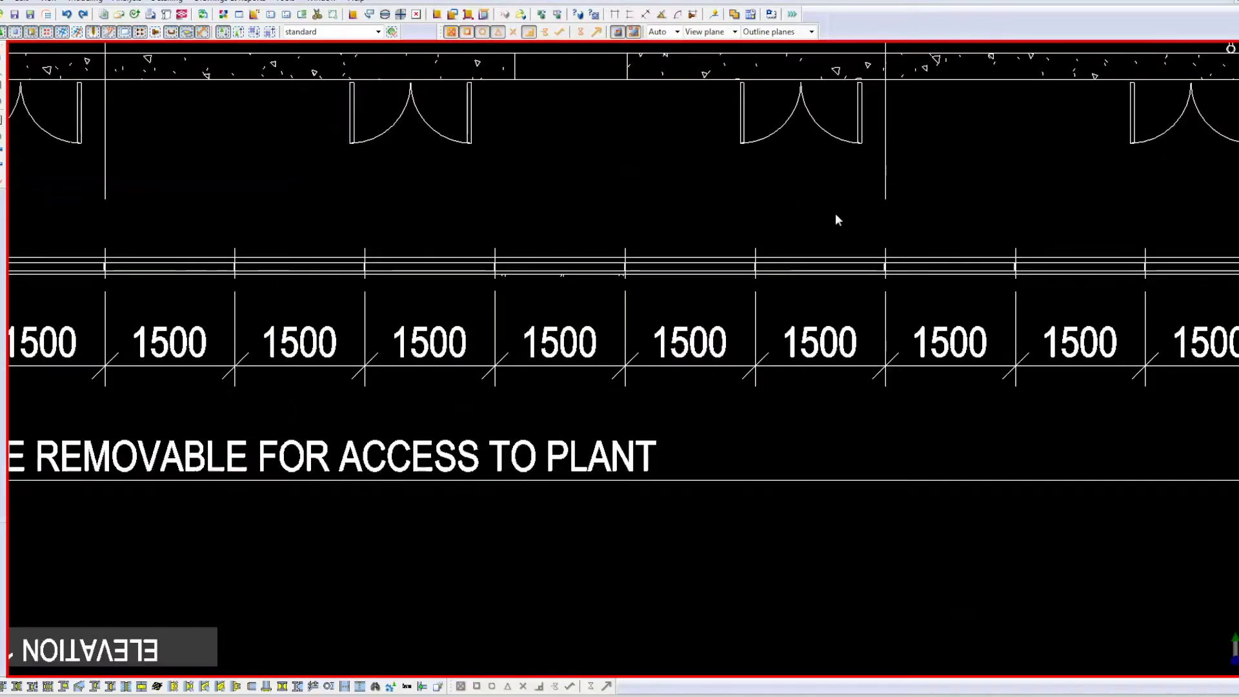
# Step: Start a linear move of the reference model, with the lower corner of the yellow band's end near grid 1A as base point
pyautogui.scroll(-2, 697, 200)
pyautogui.scroll(-6, 844, 234)
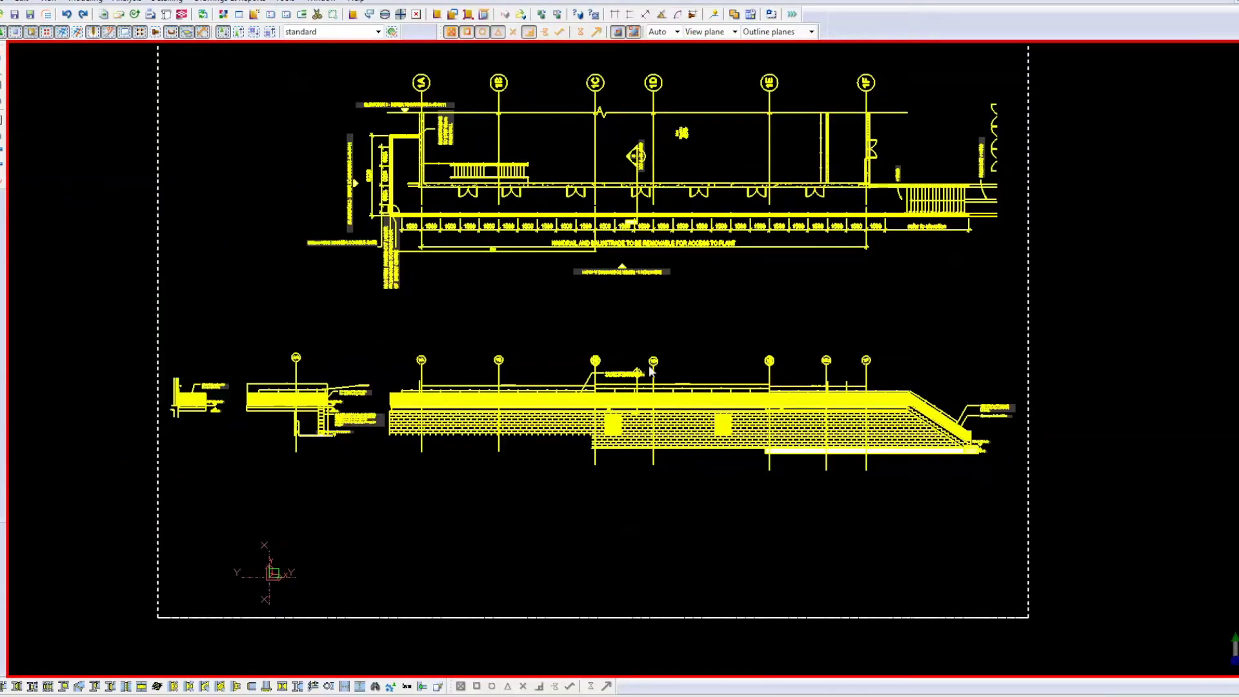
pyautogui.scroll(2, 578, 425)
pyautogui.rightClick(645, 270)
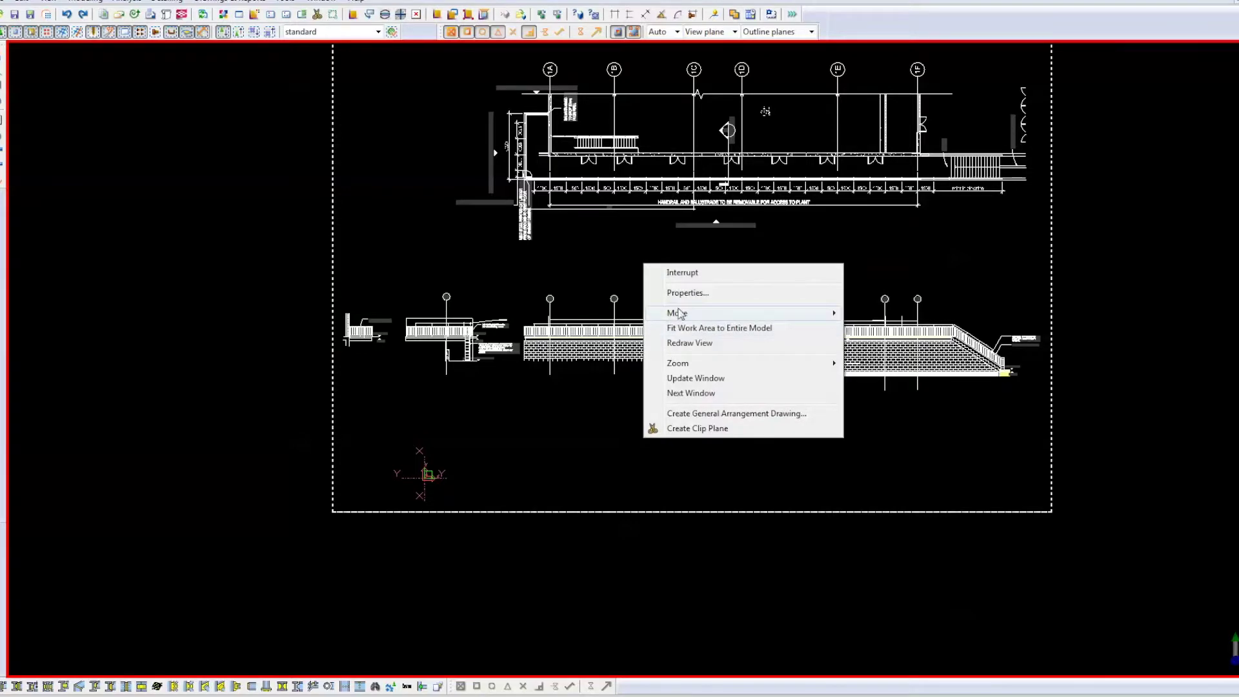
pyautogui.moveTo(678, 313)
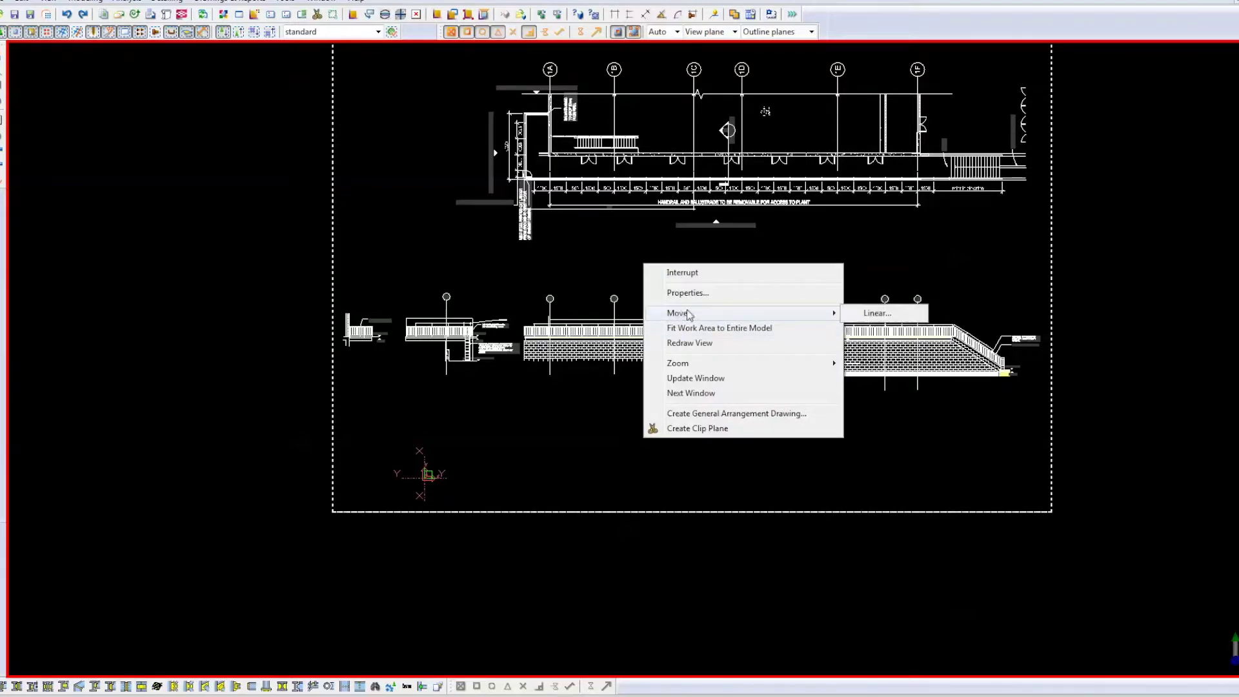
pyautogui.click(869, 317)
pyautogui.moveTo(651, 399); pyautogui.dragTo(718, 388, button='middle')
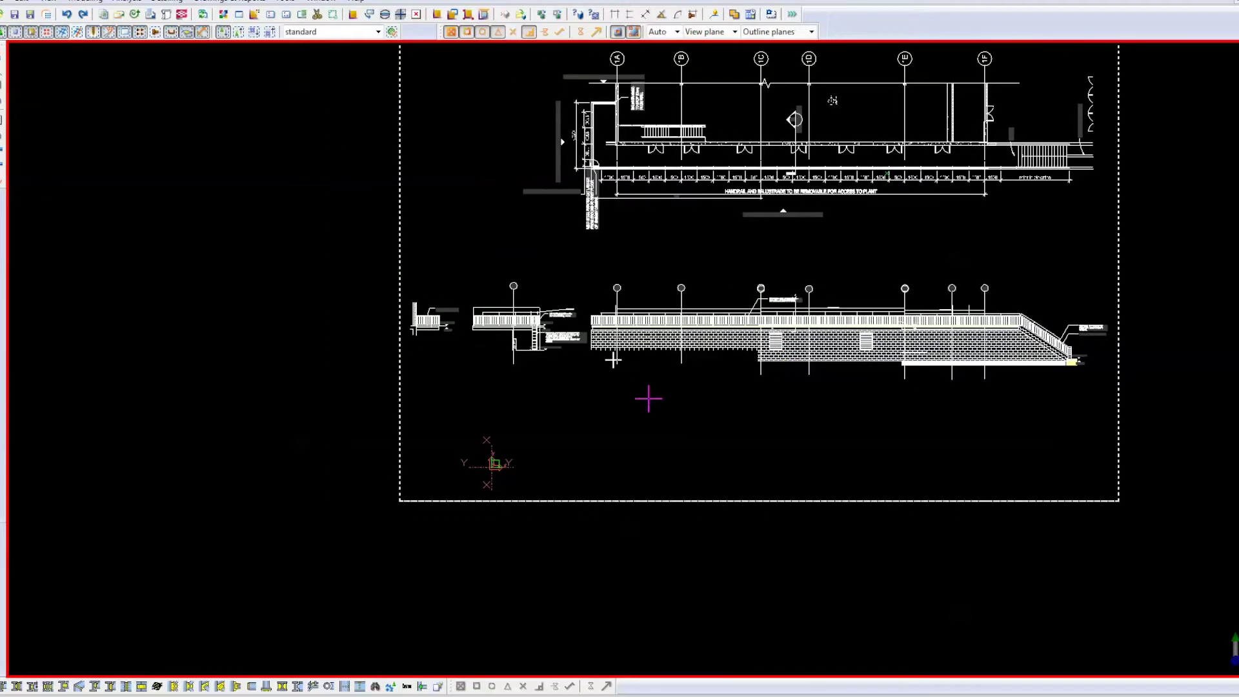
pyautogui.scroll(4, 595, 336)
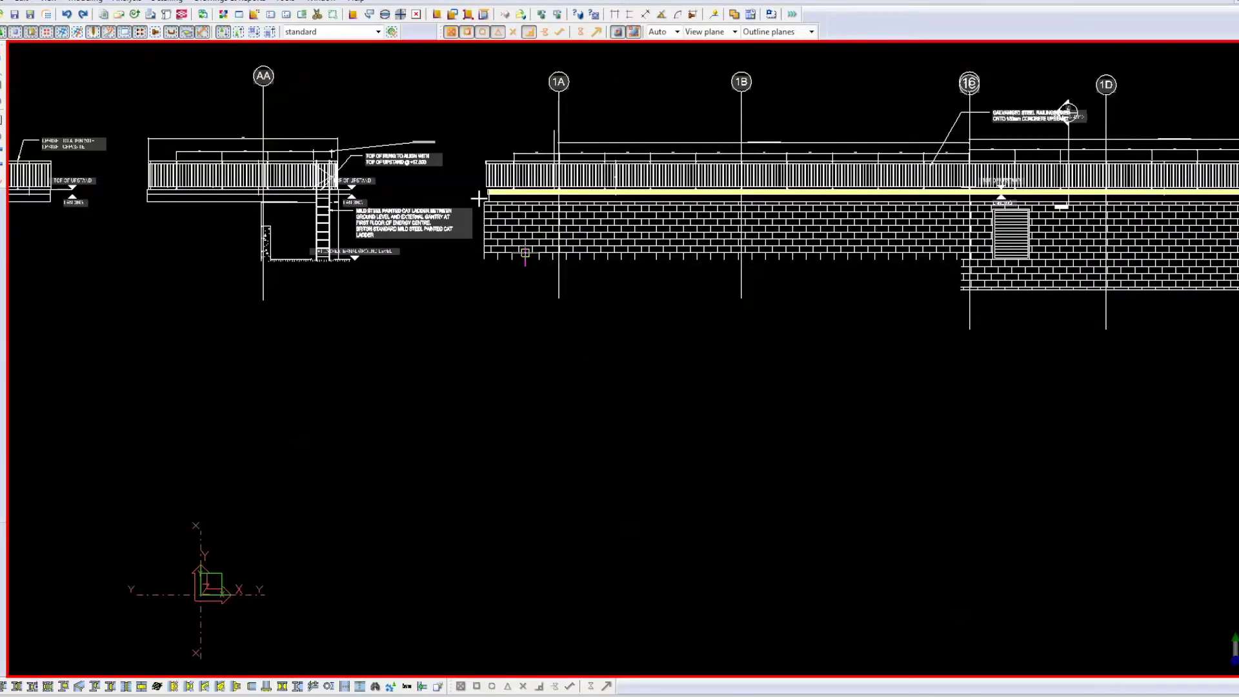
pyautogui.scroll(4, 525, 253)
pyautogui.moveTo(469, 163)
pyautogui.mouseDown(button='middle')
pyautogui.moveTo(606, 286)
pyautogui.moveTo(688, 338)
pyautogui.moveTo(770, 340)
pyautogui.moveTo(690, 455)
pyautogui.mouseUp(button='middle')
pyautogui.moveTo(840, 401); pyautogui.dragTo(993, 346, button='middle')
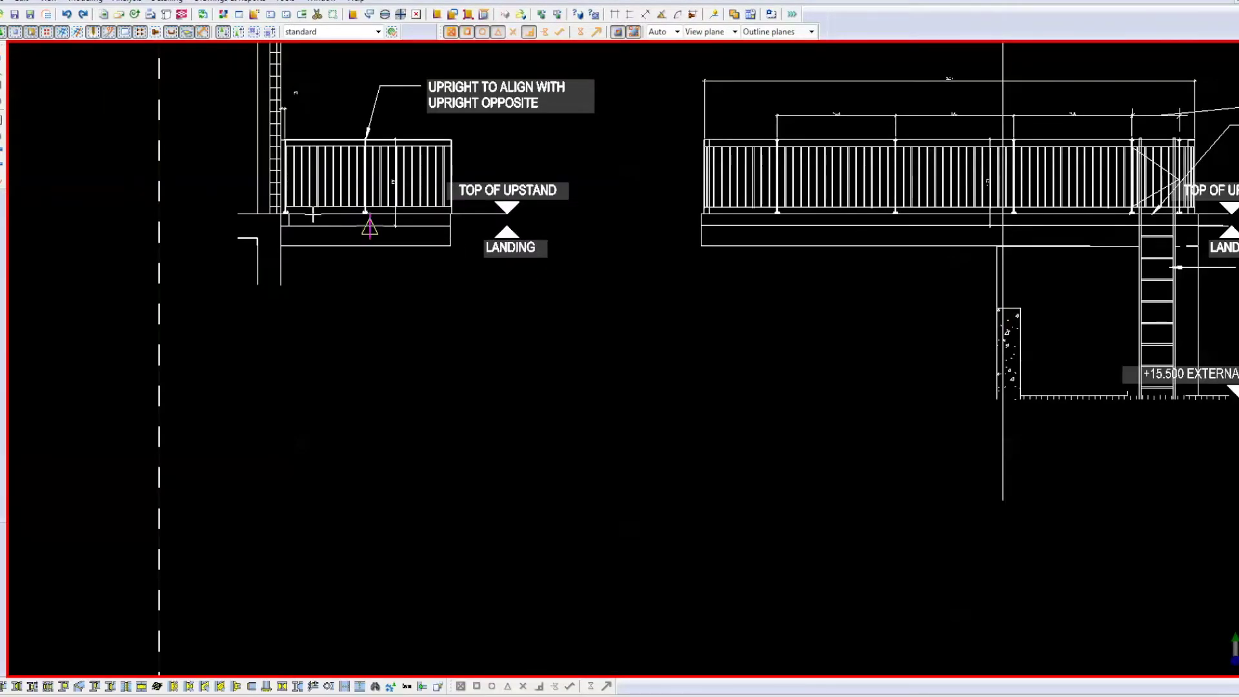
pyautogui.scroll(2, 313, 213)
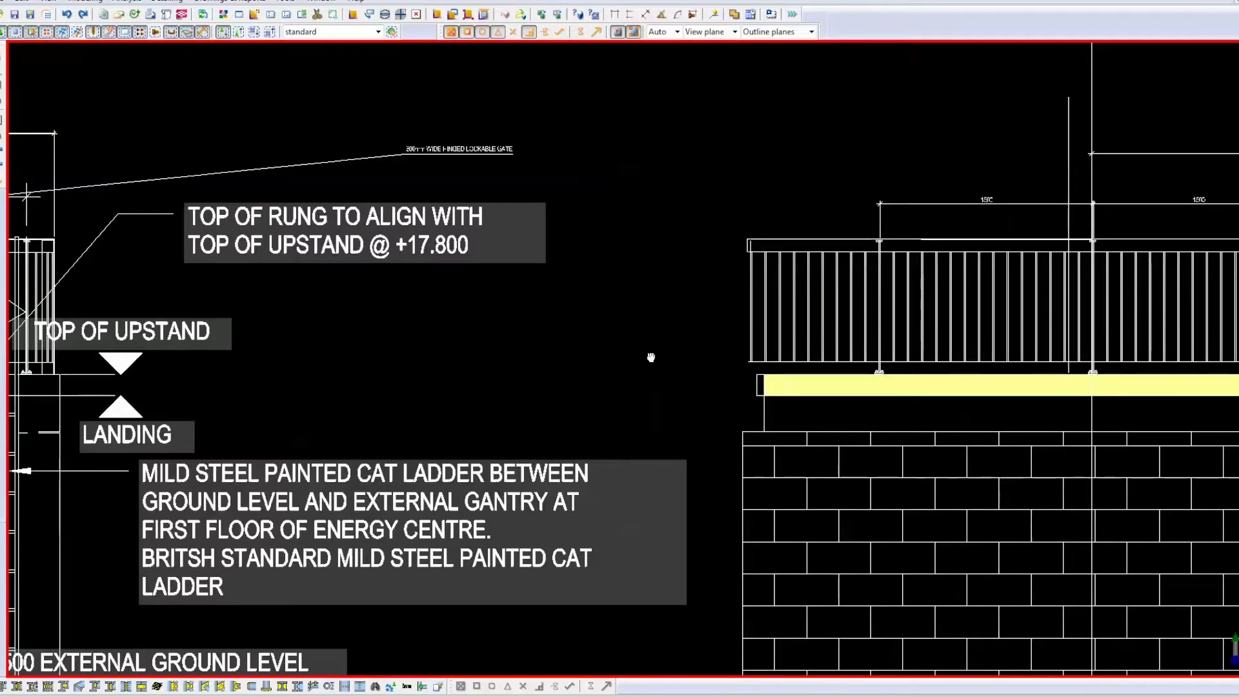
pyautogui.moveTo(743, 402); pyautogui.dragTo(735, 402, button='middle')
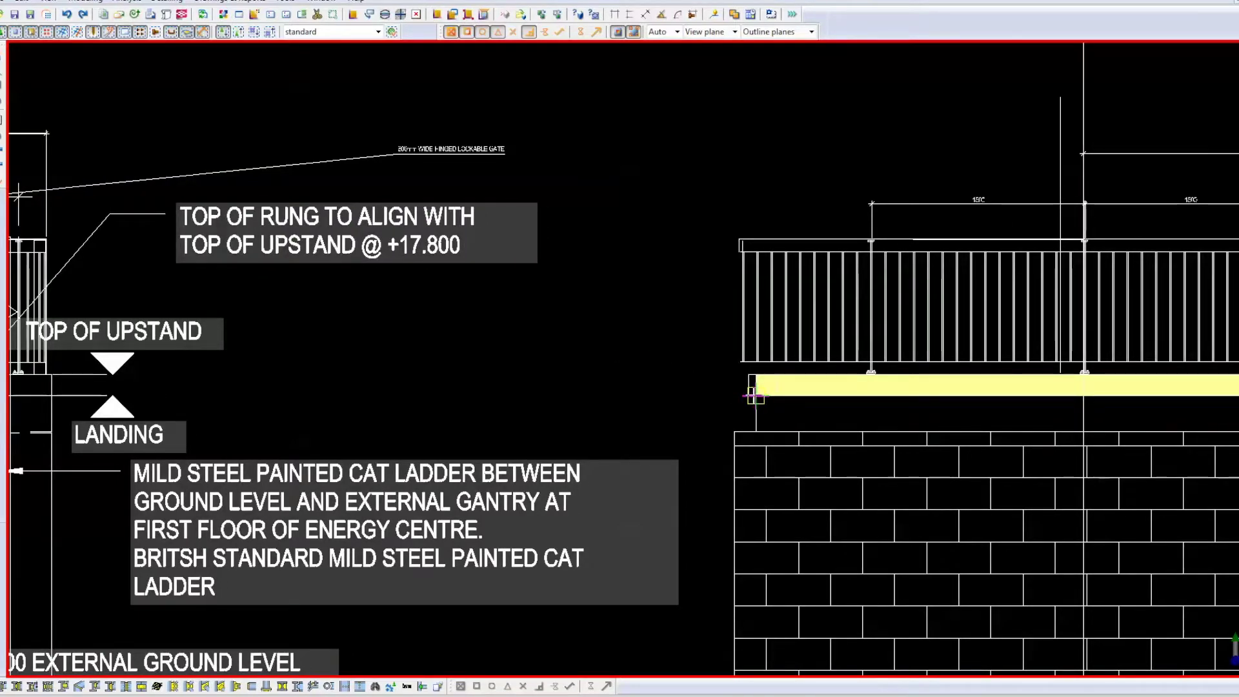
pyautogui.click(753, 395)
# Step: Move the reference model's base point onto the model origin, by dX -9428.70 and dY -13174.20, and close the move settings
pyautogui.scroll(-2, 668, 258)
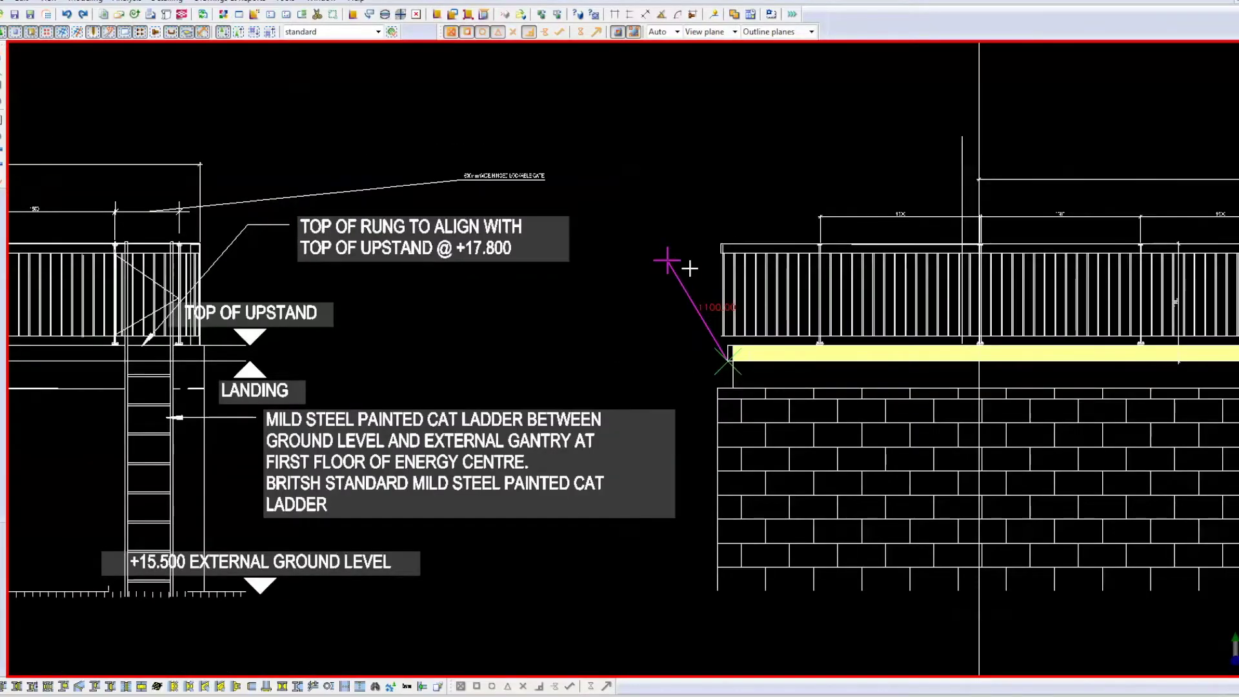
pyautogui.scroll(-4, 690, 269)
pyautogui.scroll(-1, 470, 582)
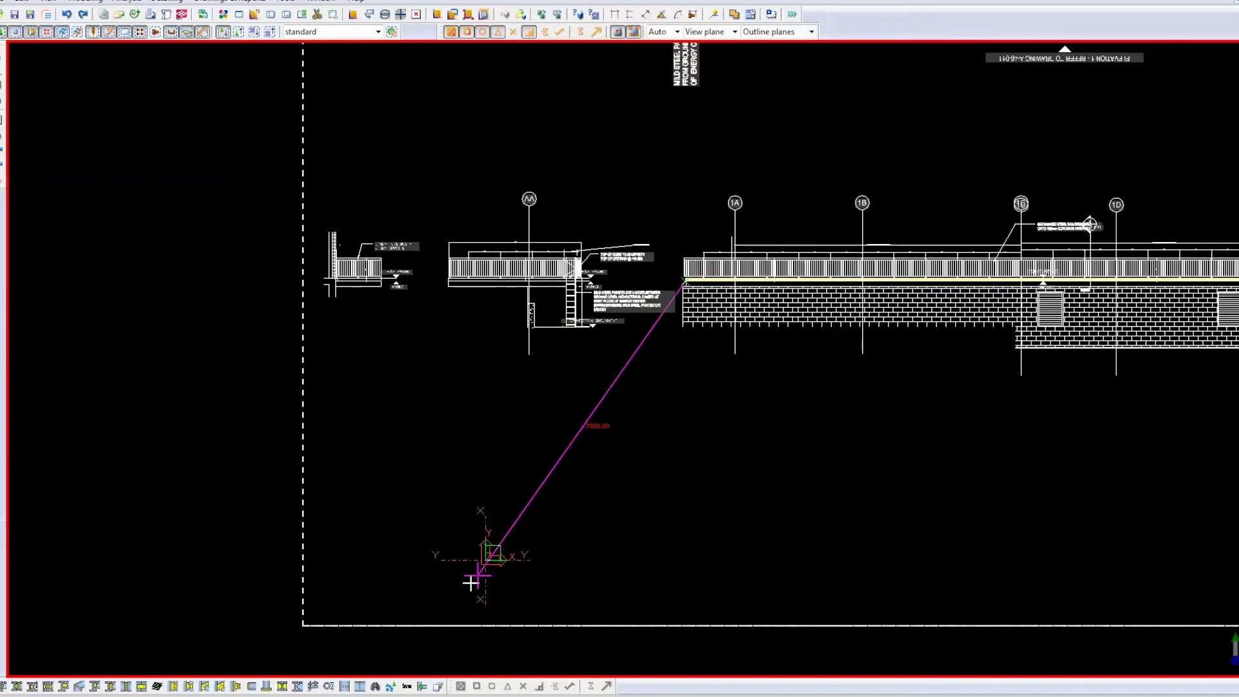
pyautogui.click(490, 554)
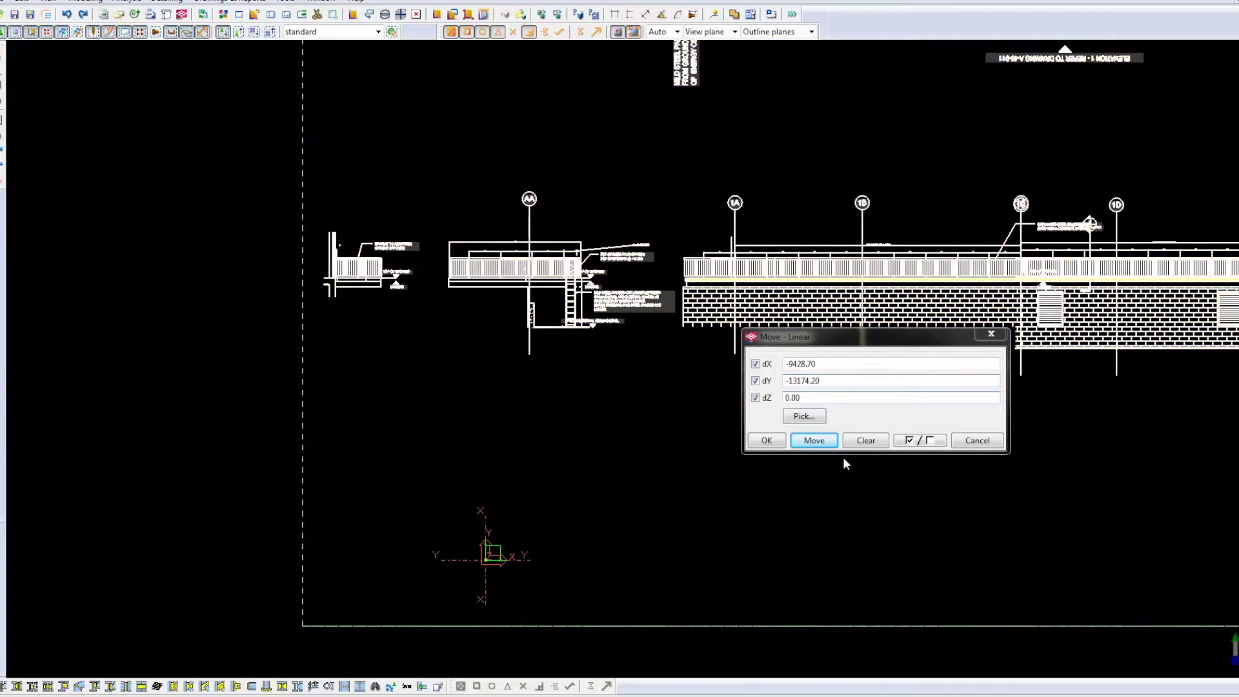
pyautogui.click(812, 439)
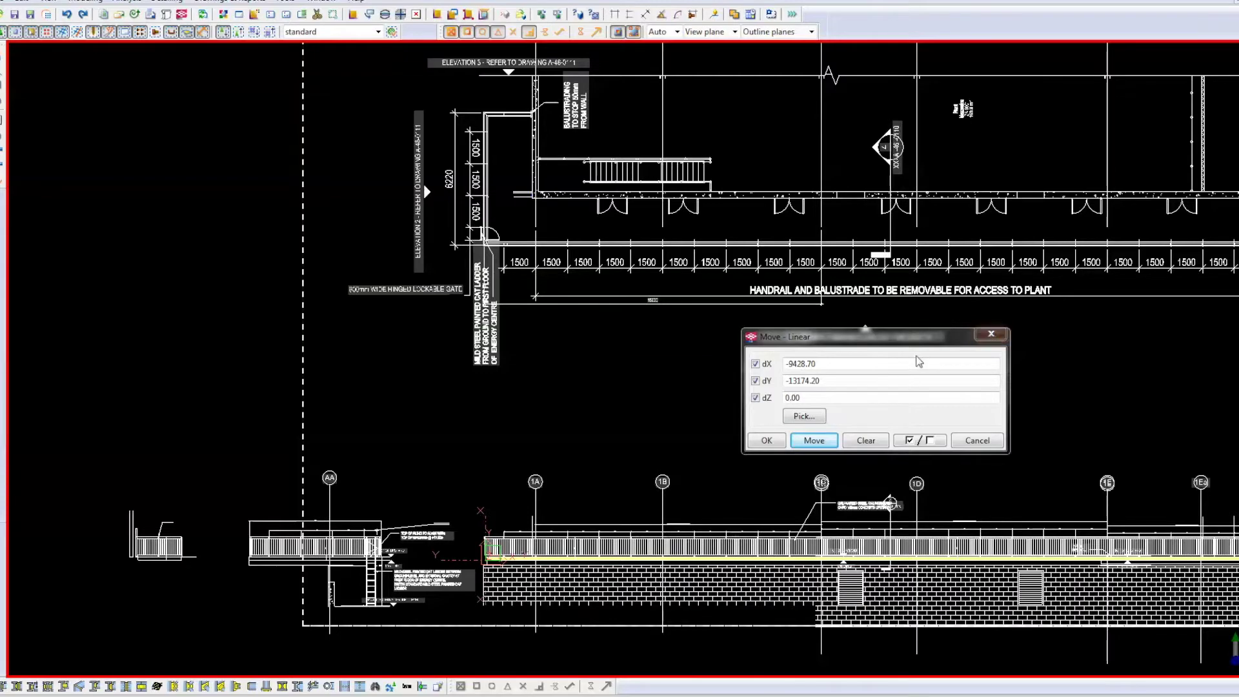
pyautogui.click(992, 335)
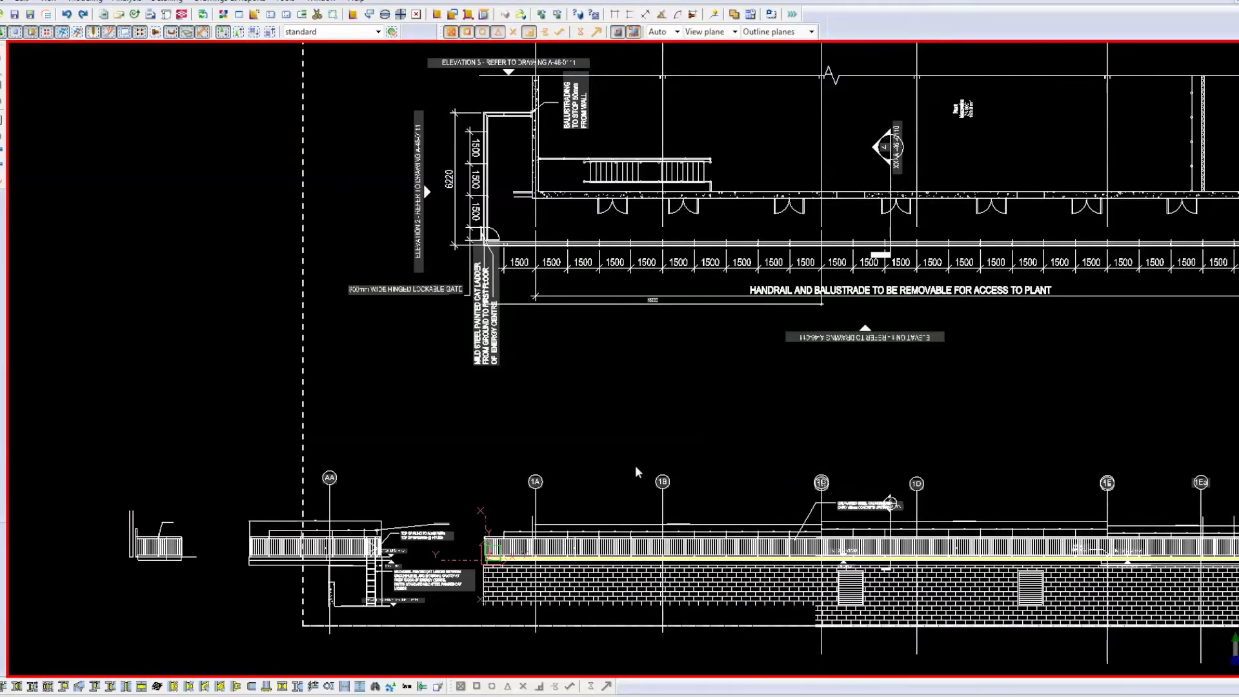
# Step: Switch the plan view back to 3D, framed on the moved elevation, and interrupt the active command
pyautogui.hotkey('ctrl', 'p')
pyautogui.scroll(3, 710, 462)
pyautogui.scroll(-3, 618, 448)
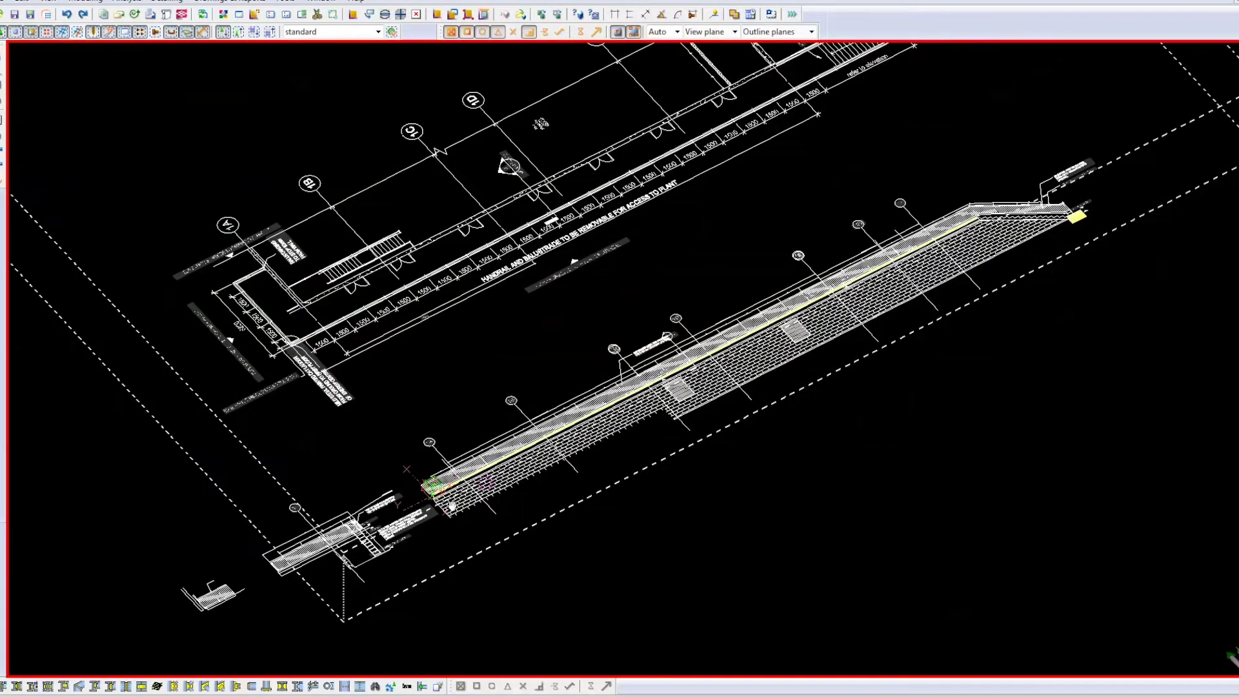
pyautogui.scroll(2, 470, 380)
pyautogui.rightClick(469, 379)
pyautogui.click(496, 387)
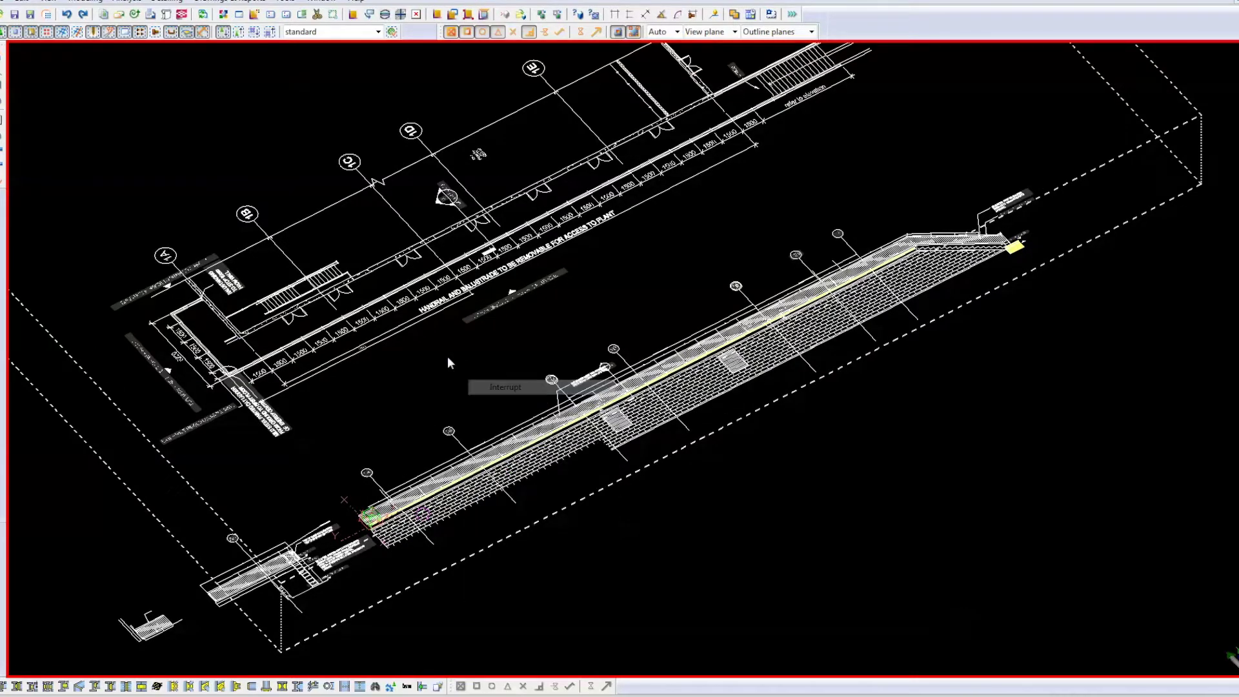
# Step: Highlight everything in the view several times to examine which plan and elevation linework belongs to the reference model
pyautogui.hotkey('ctrl', 'a')
pyautogui.click(439, 413)
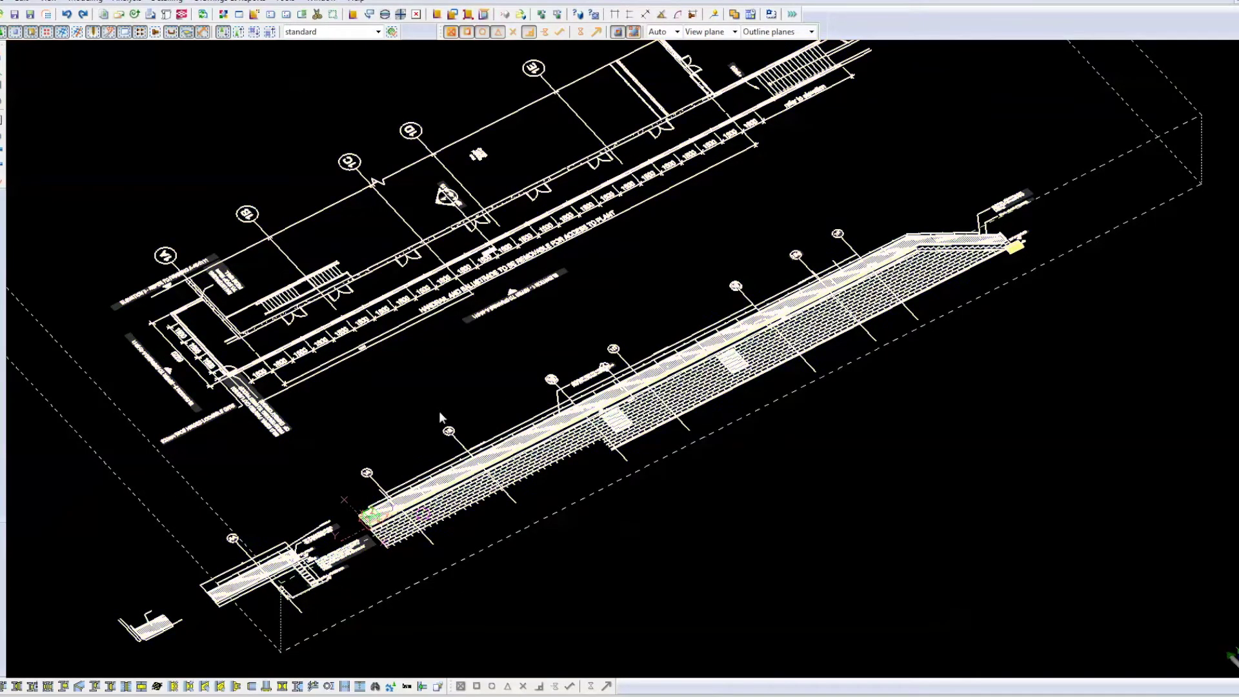
pyautogui.scroll(-4, 675, 389)
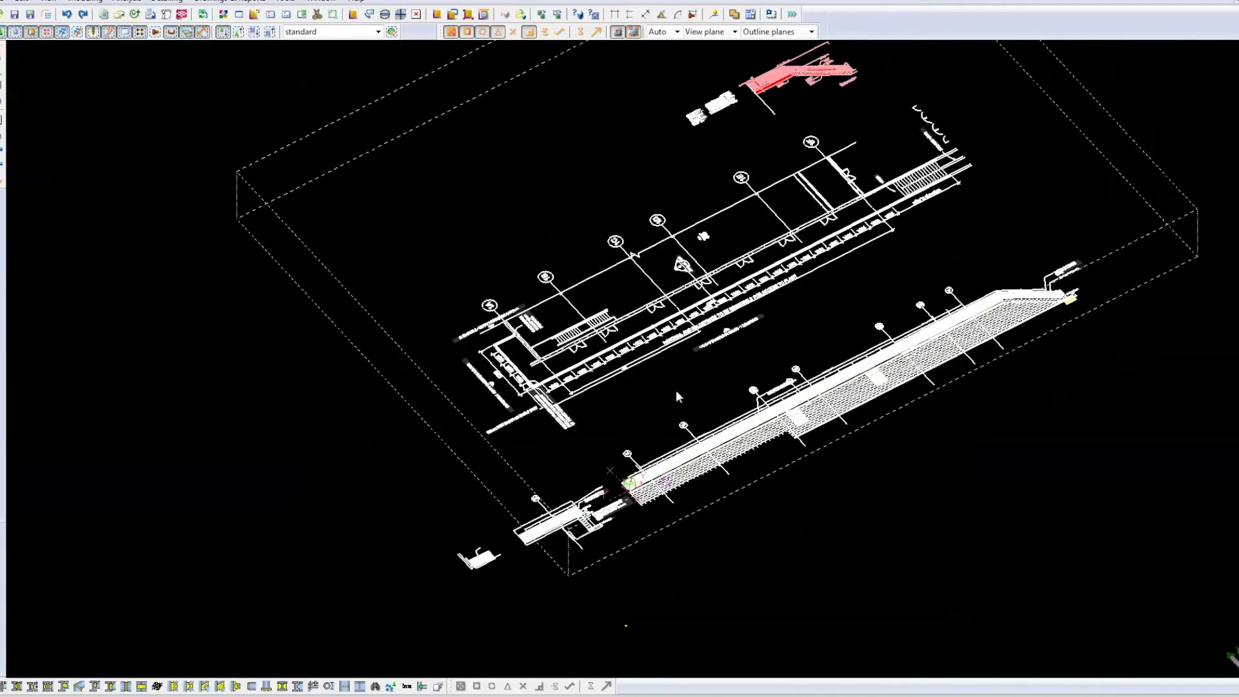
pyautogui.scroll(2, 675, 390)
pyautogui.scroll(2, 676, 390)
pyautogui.hotkey('ctrl', 'a')
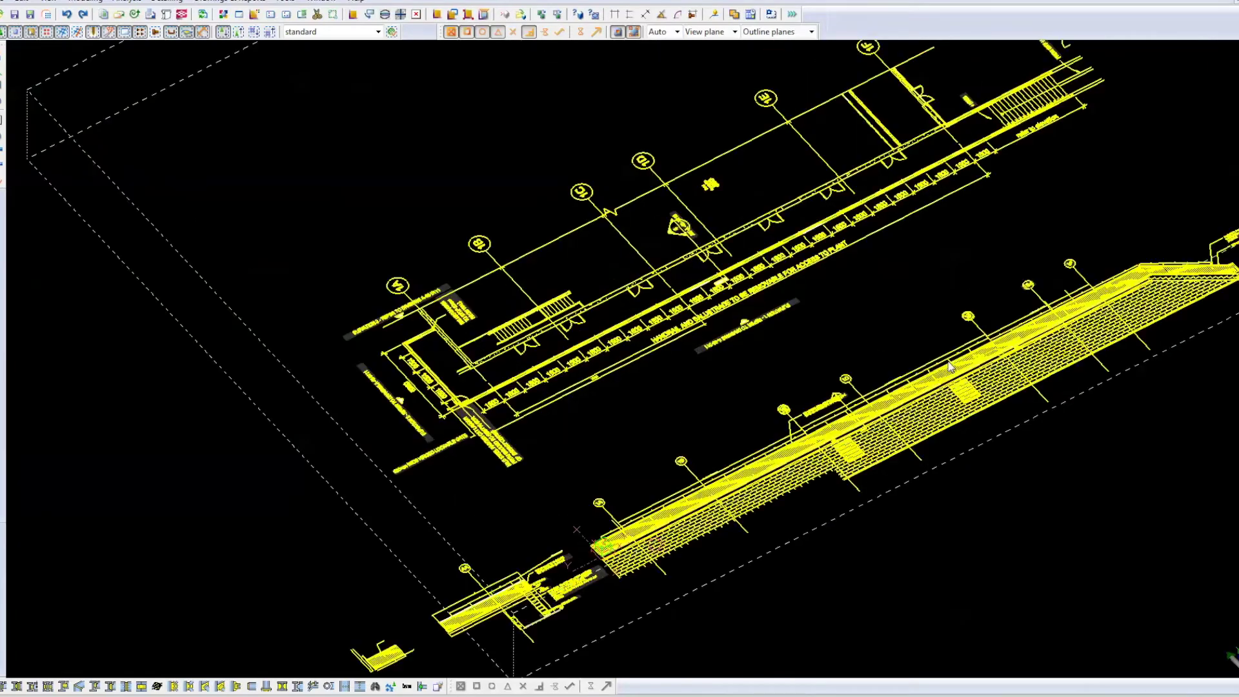
pyautogui.click(754, 397)
pyautogui.scroll(-1, 640, 431)
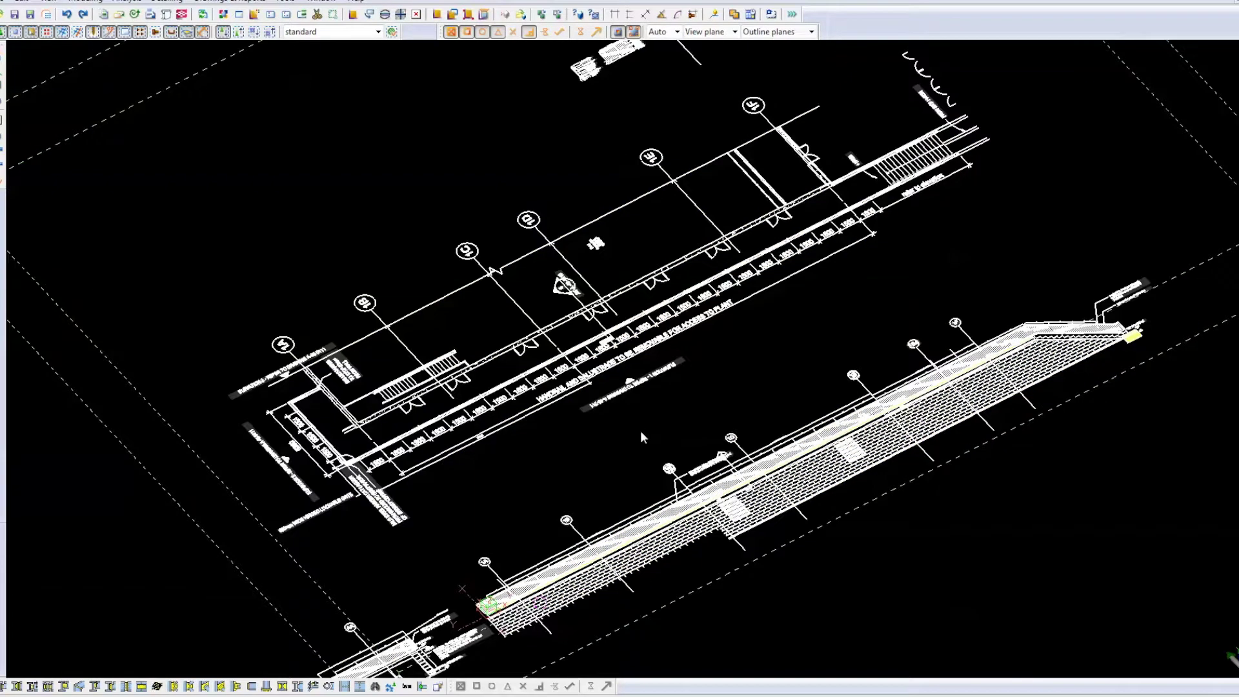
pyautogui.hotkey('ctrl', 'a')
pyautogui.click(476, 321)
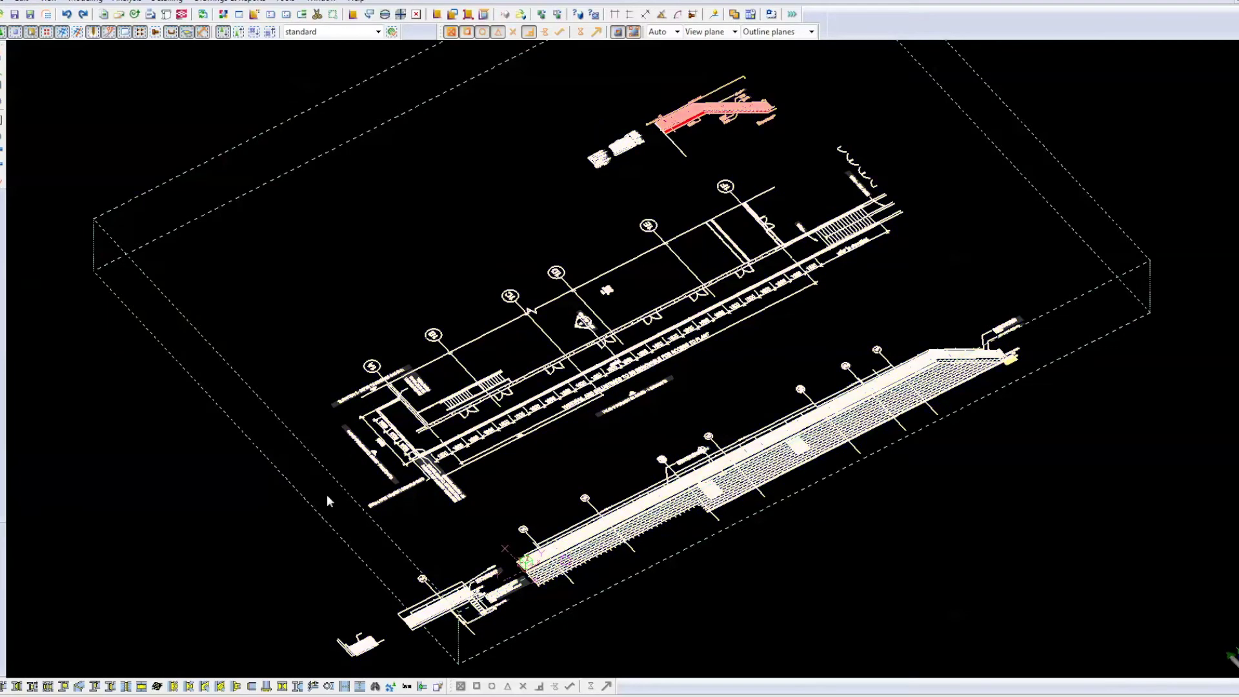
pyautogui.hotkey('ctrl', 'a')
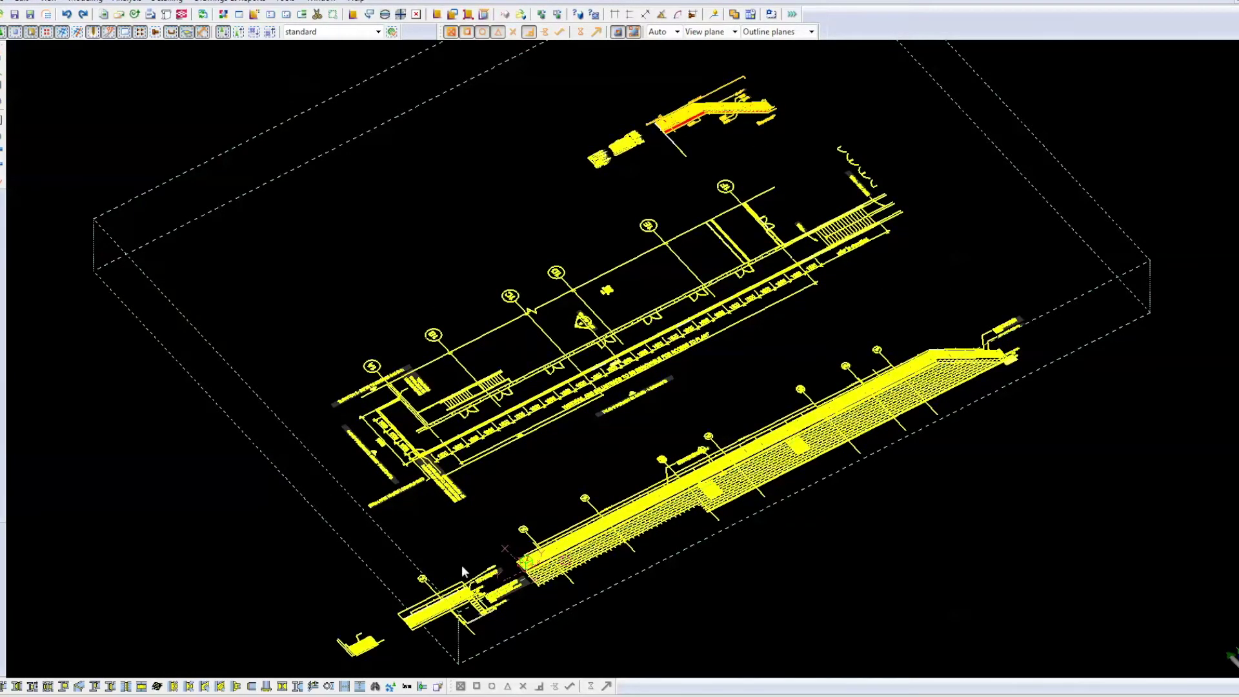
pyautogui.click(549, 489)
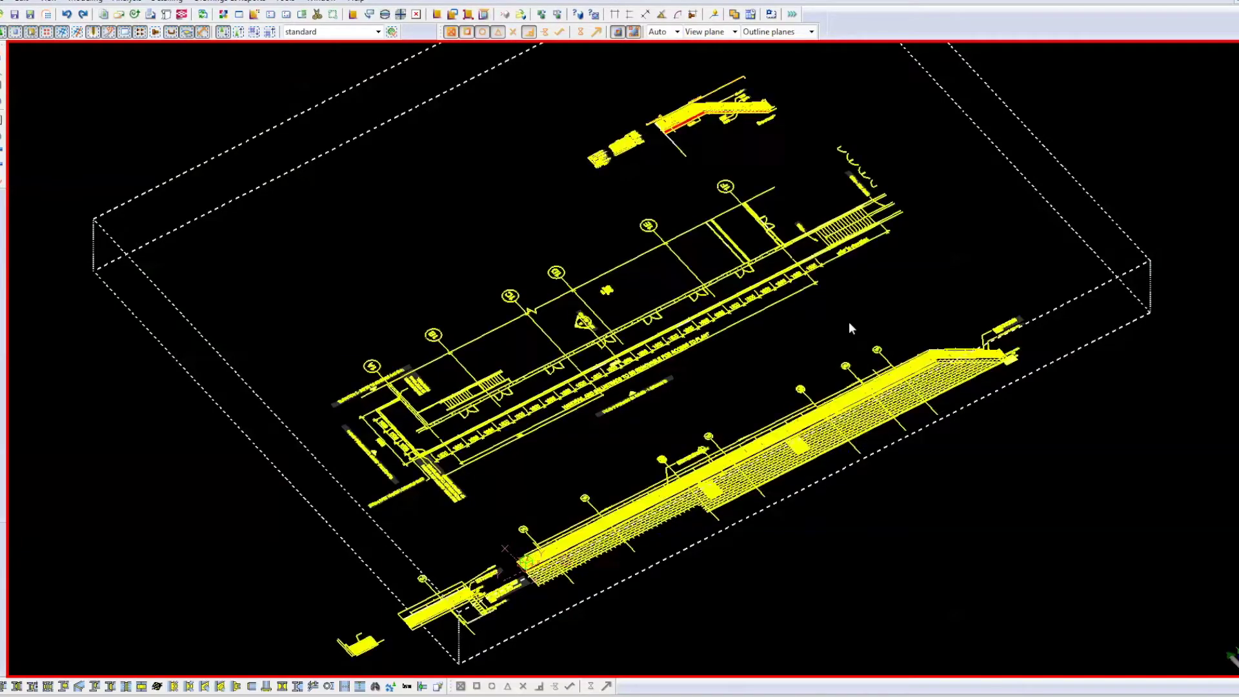
pyautogui.moveTo(1002, 379); pyautogui.dragTo(1021, 355, button='middle')
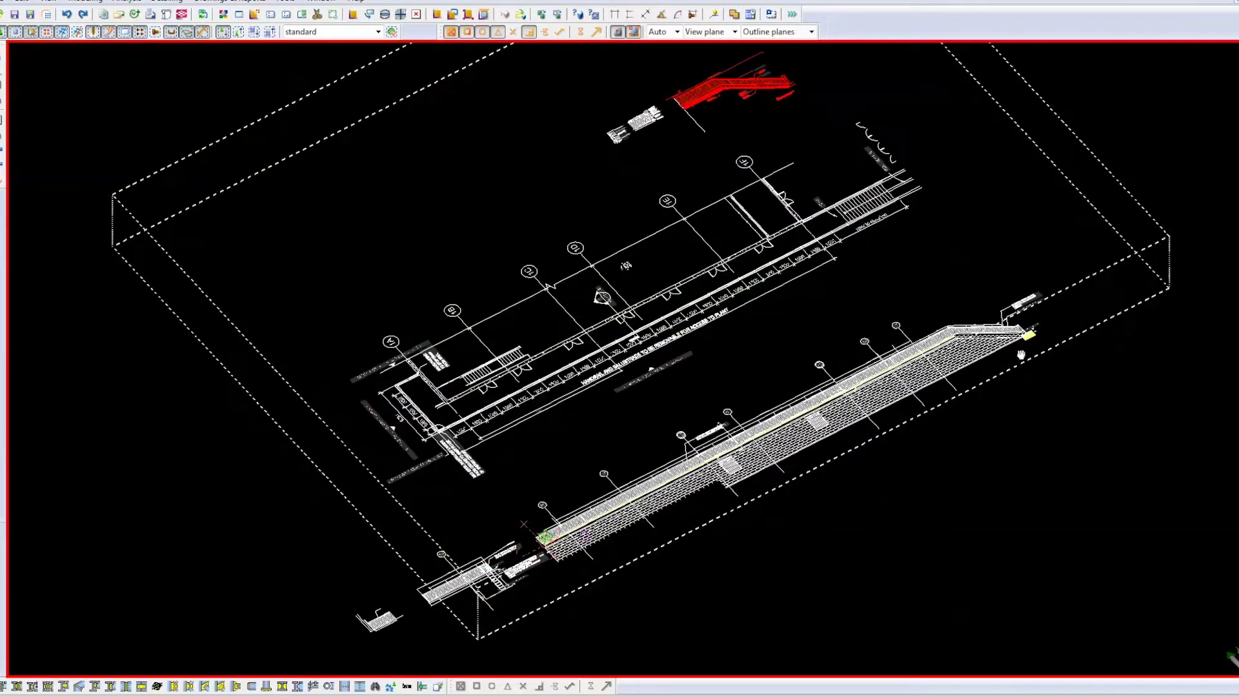
# Step: Start a special rotate move of the reference model around a line, defining the axis along the work plane's X axis through the origin
pyautogui.scroll(5, 603, 542)
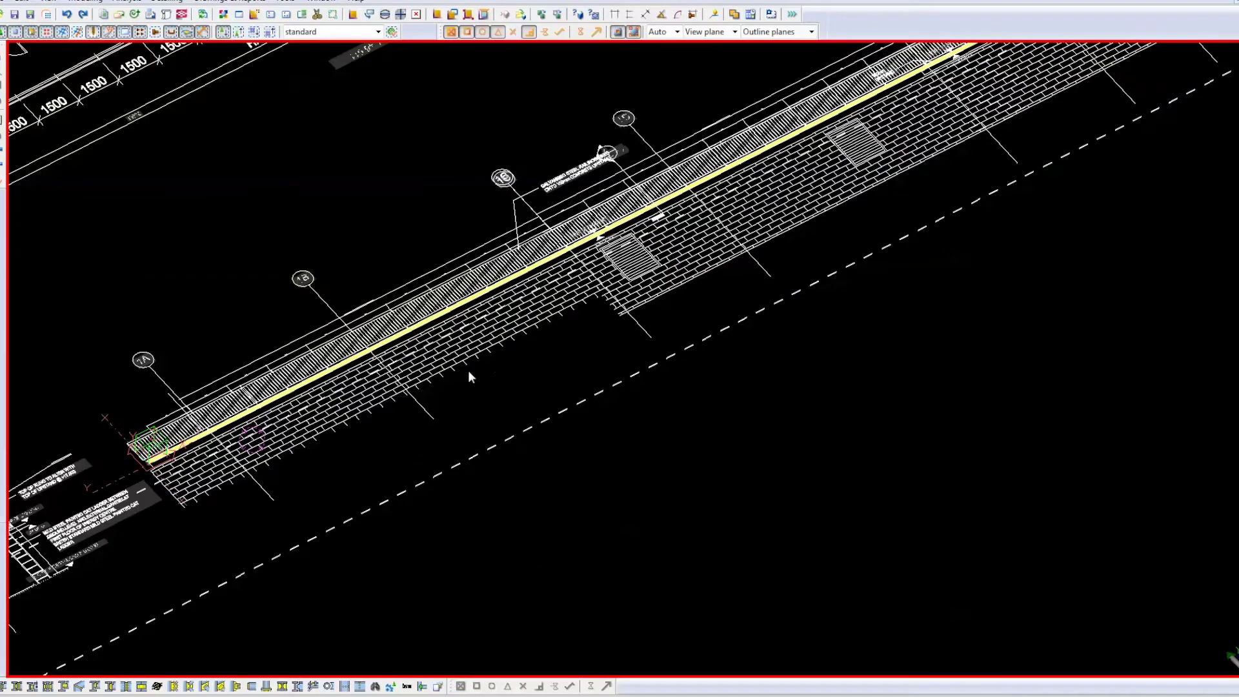
pyautogui.scroll(2, 291, 444)
pyautogui.moveTo(290, 444); pyautogui.dragTo(579, 425, button='middle')
pyautogui.scroll(1, 547, 371)
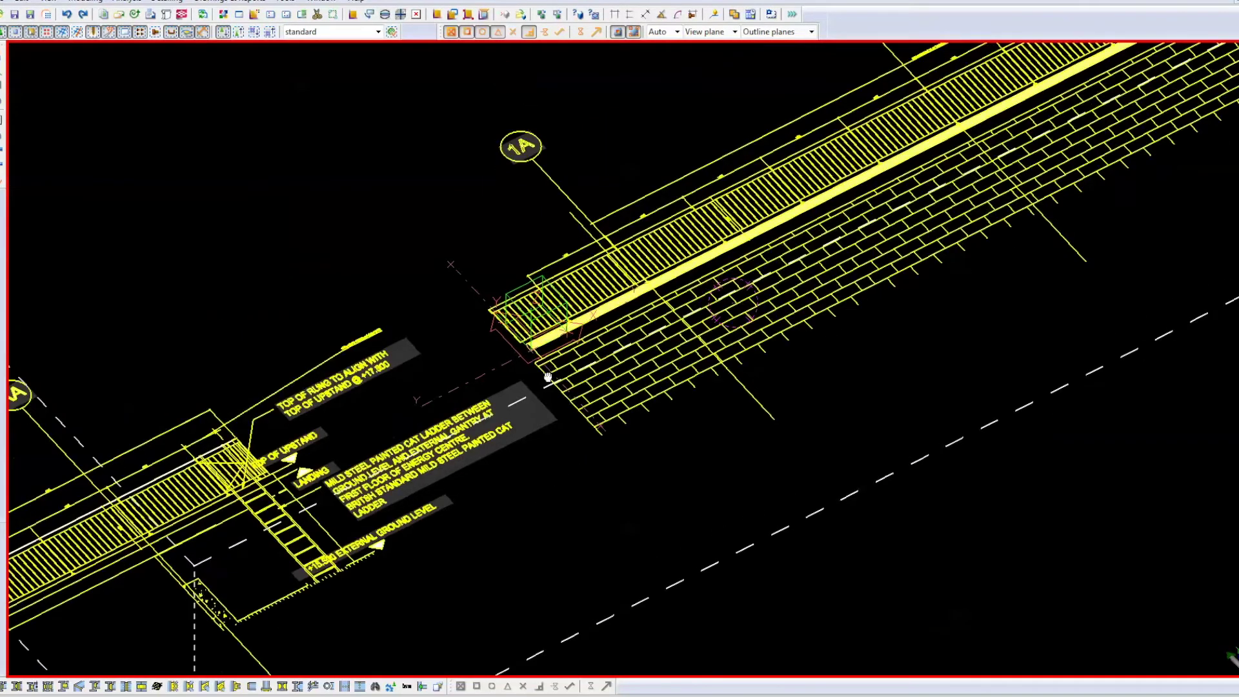
pyautogui.moveTo(547, 377); pyautogui.dragTo(611, 442, button='middle')
pyautogui.rightClick(494, 228)
pyautogui.click(534, 240)
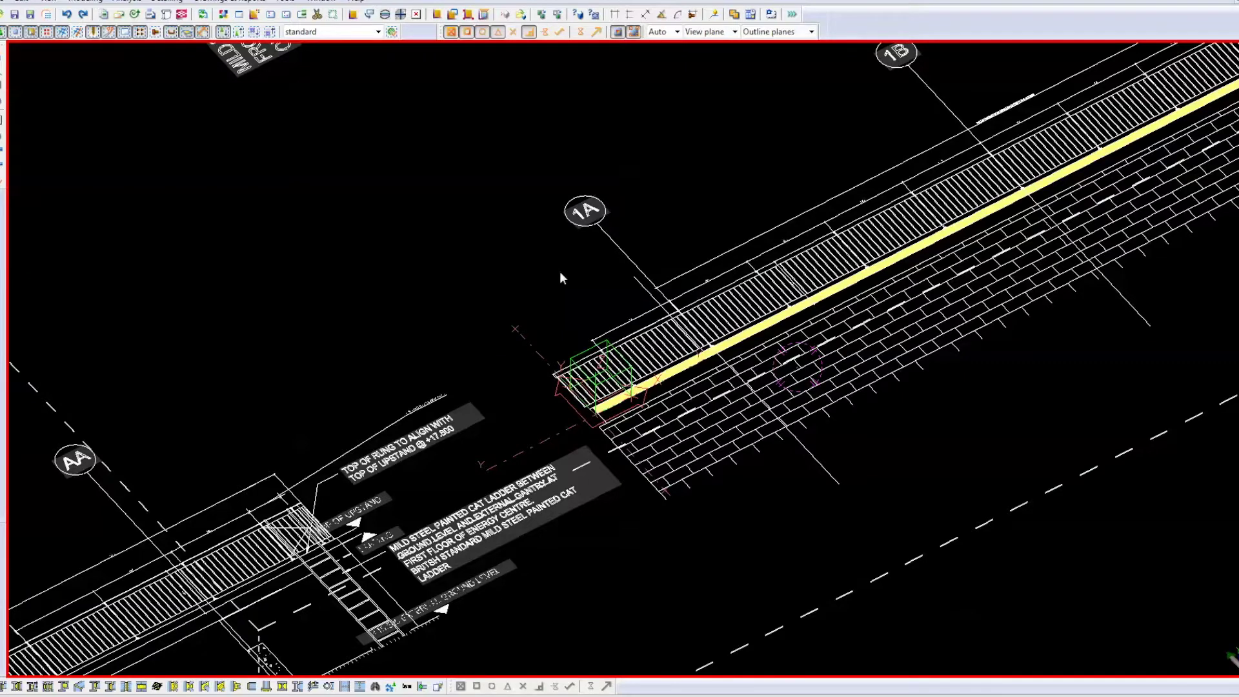
pyautogui.rightClick(649, 206)
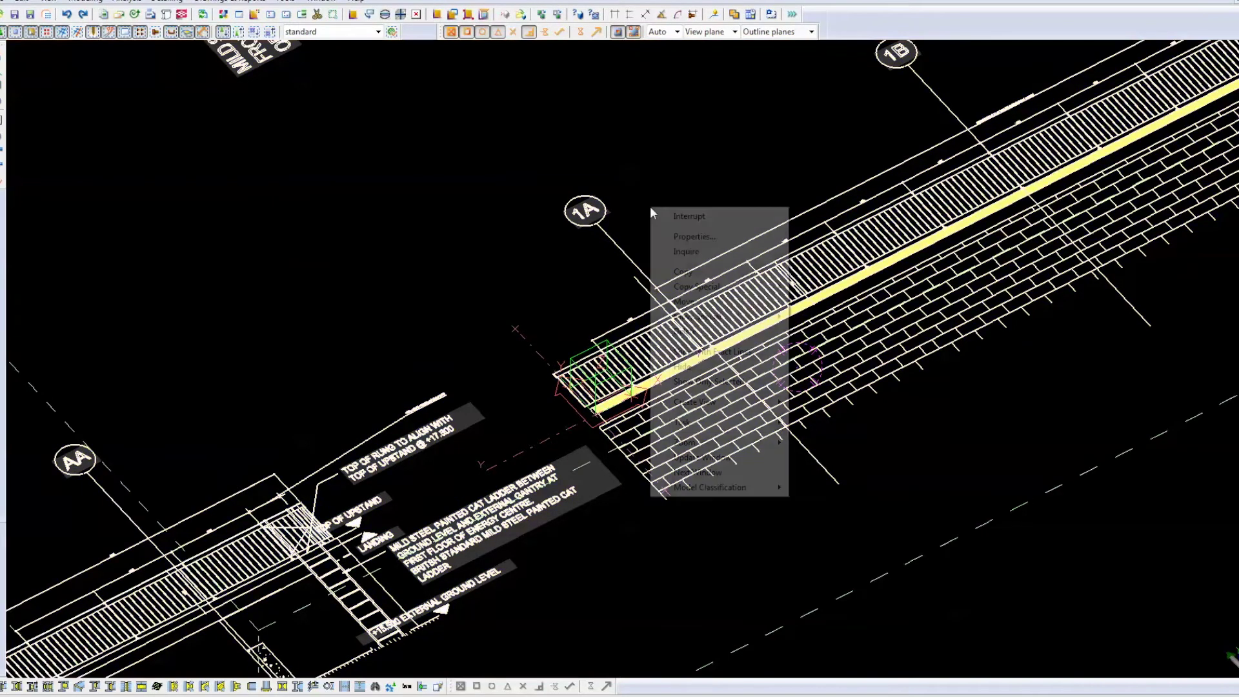
pyautogui.moveTo(699, 317)
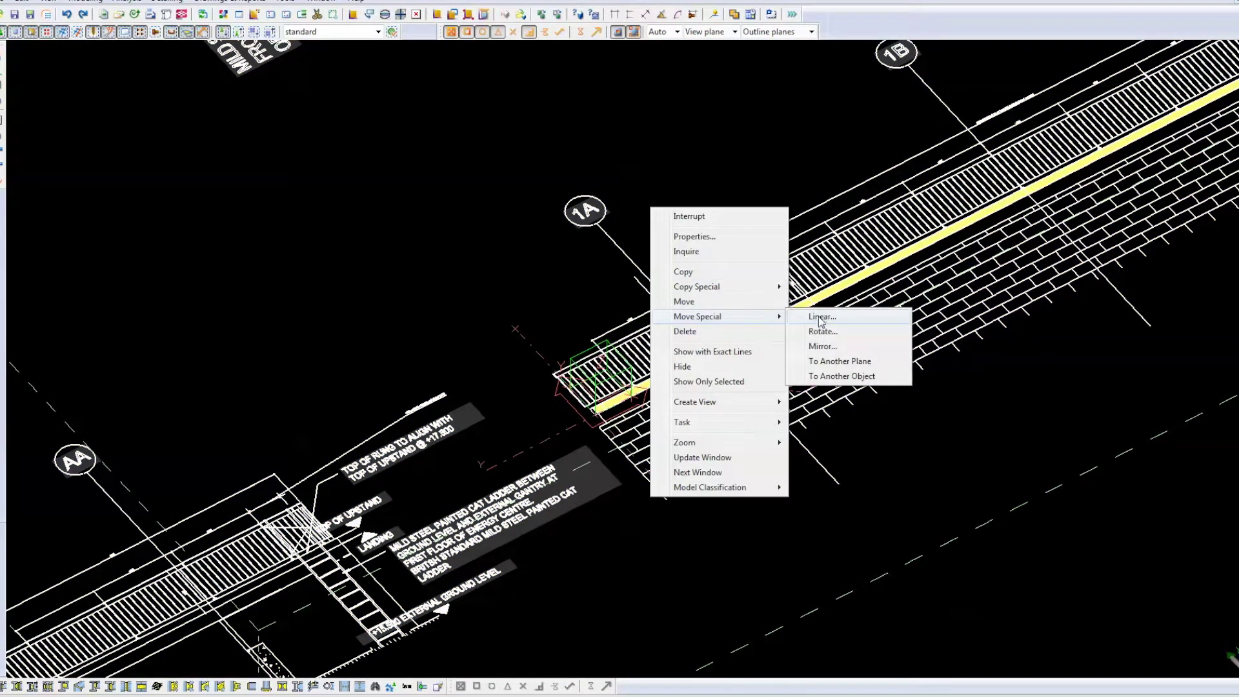
pyautogui.click(822, 332)
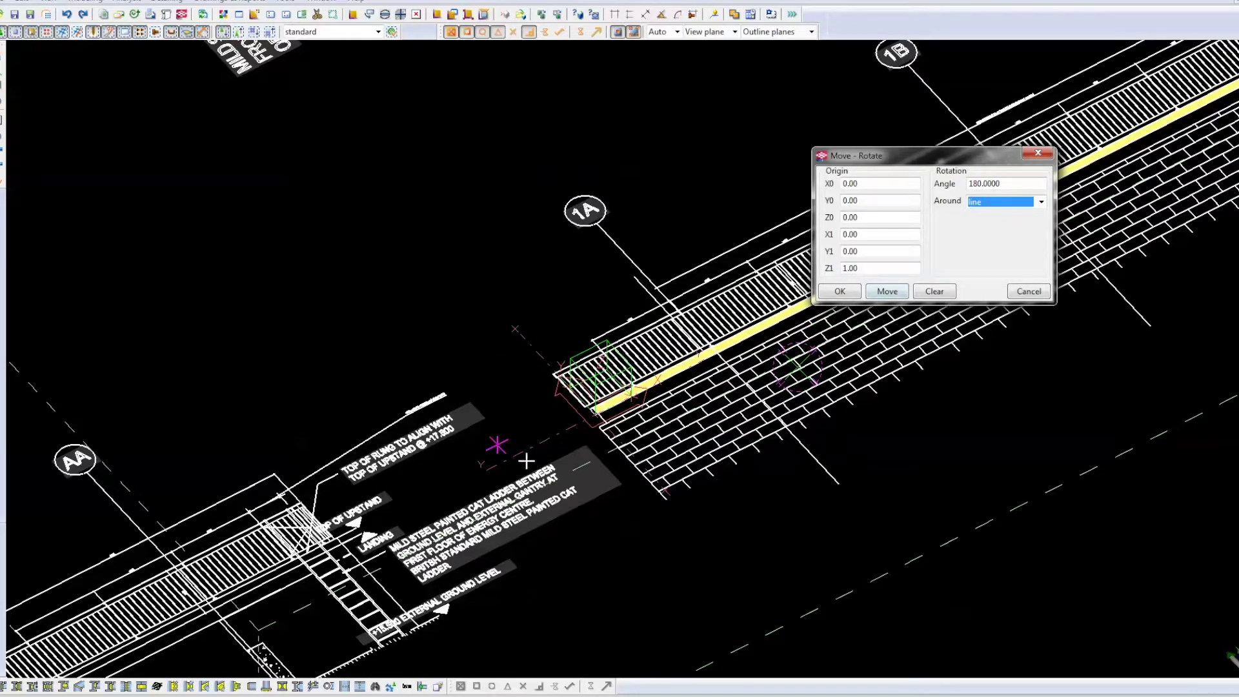
pyautogui.click(487, 470)
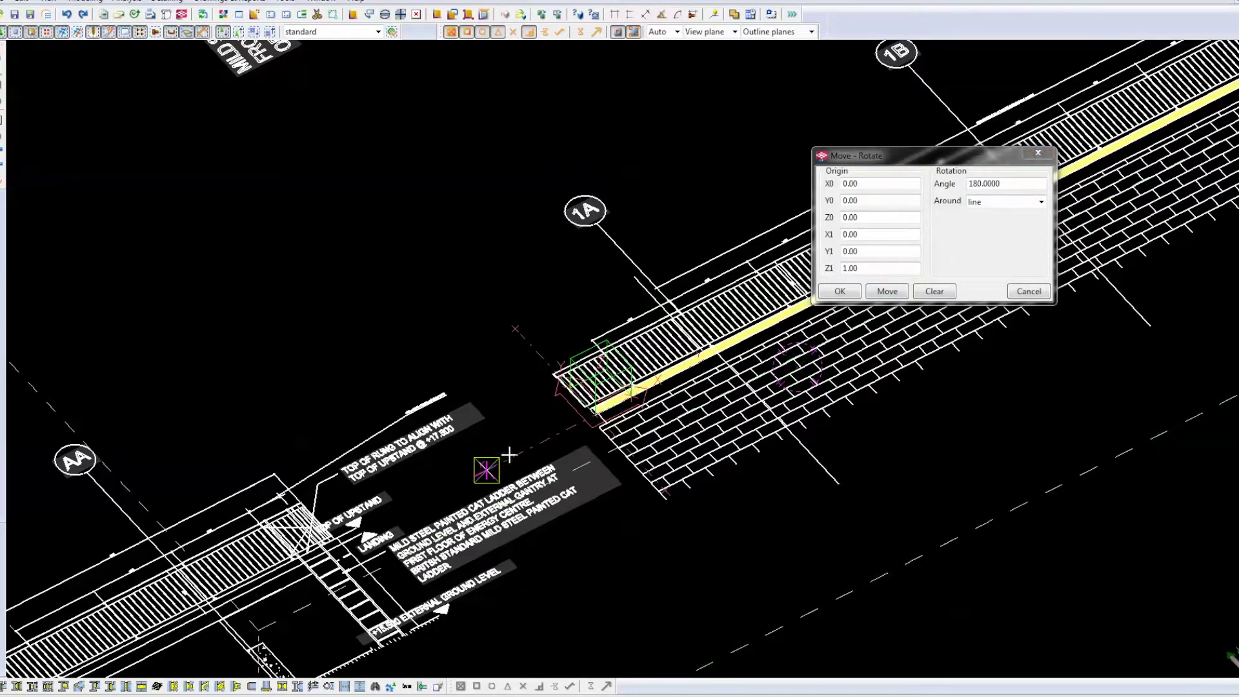
pyautogui.click(571, 433)
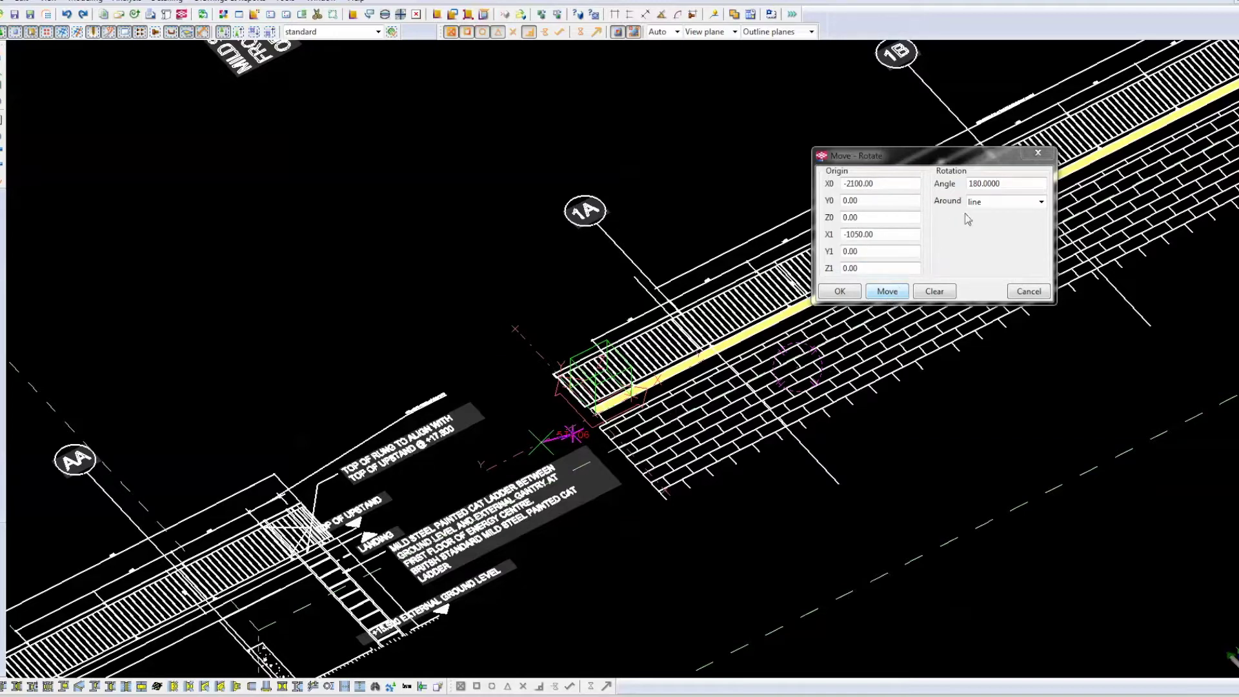
# Step: Set the rotation angle to -90 and apply the rotation three times to stand the elevation upright
pyautogui.moveTo(1003, 184); pyautogui.dragTo(966, 191)
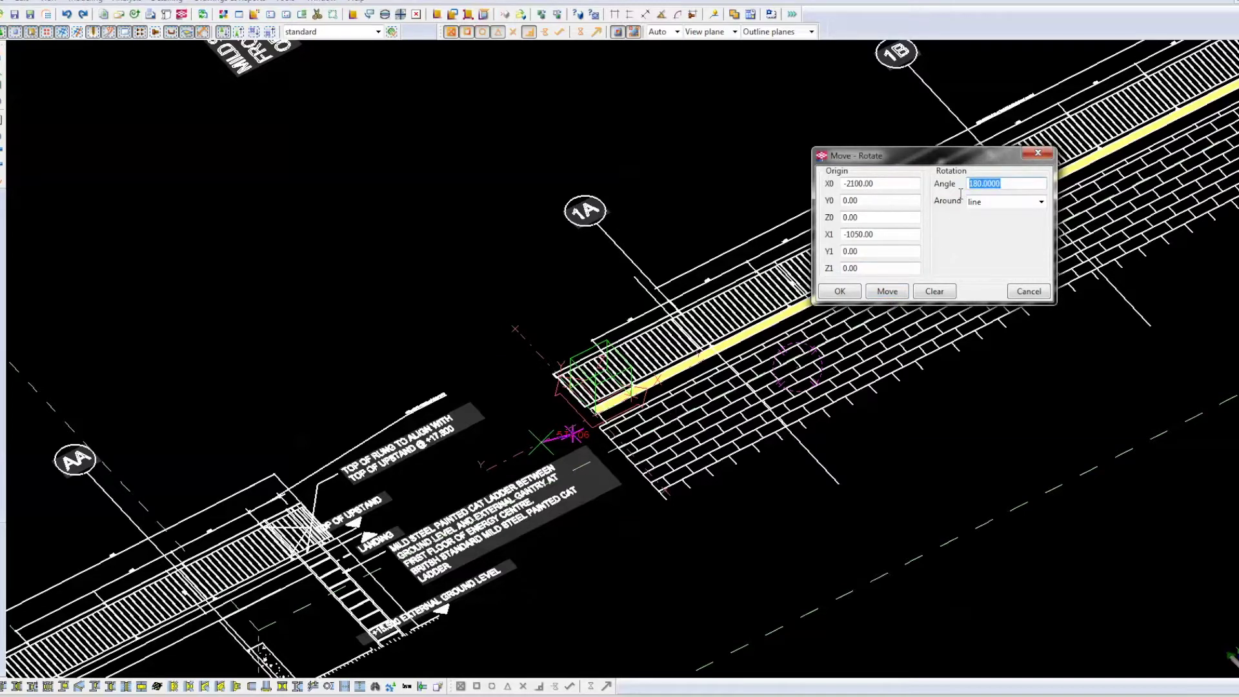
pyautogui.write('-90')
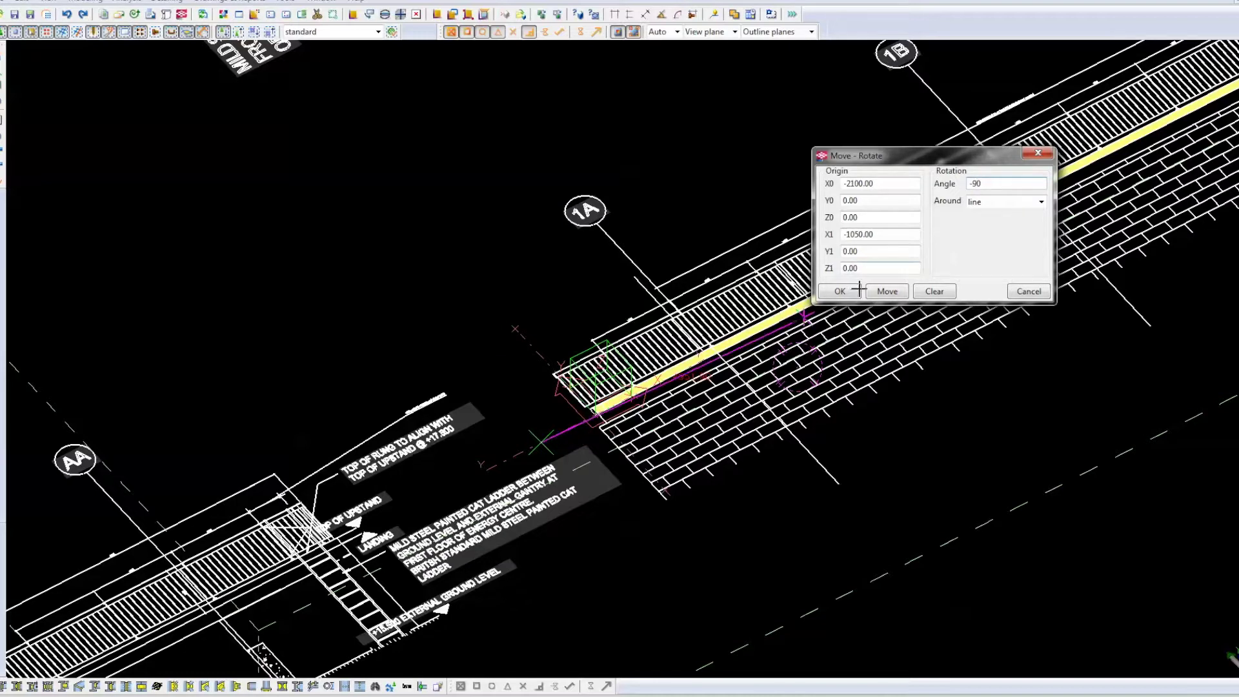
pyautogui.click(886, 291)
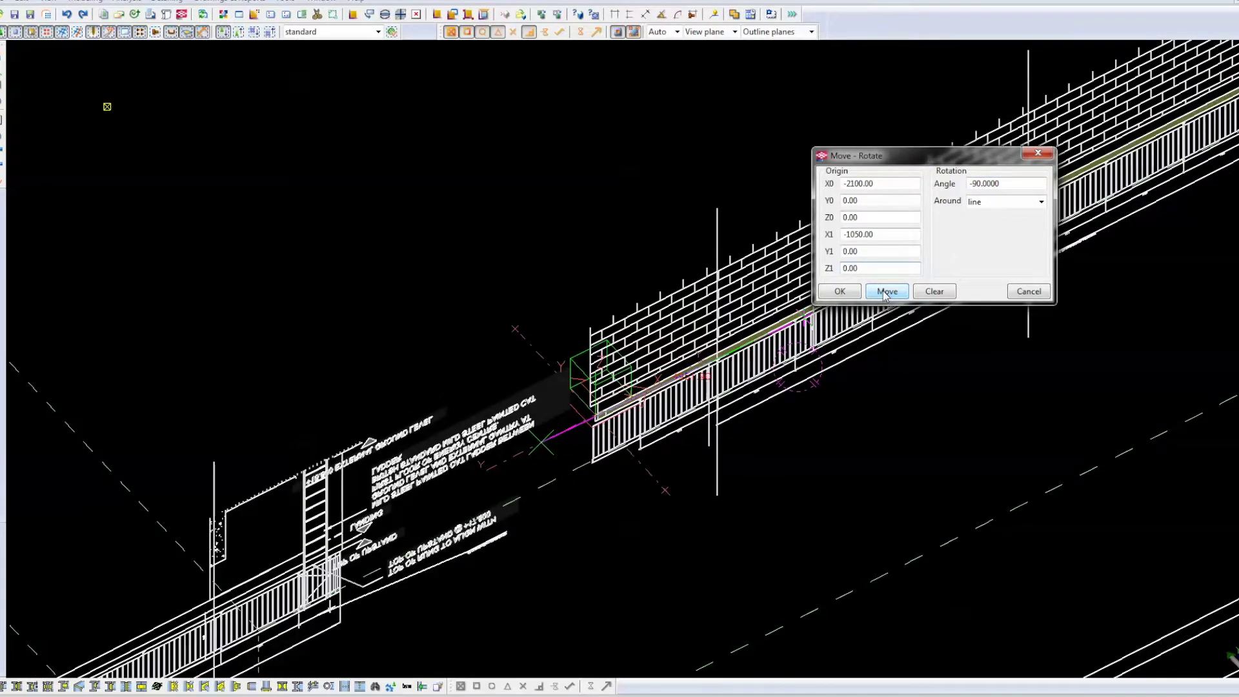
pyautogui.click(886, 291)
pyautogui.click(886, 291)
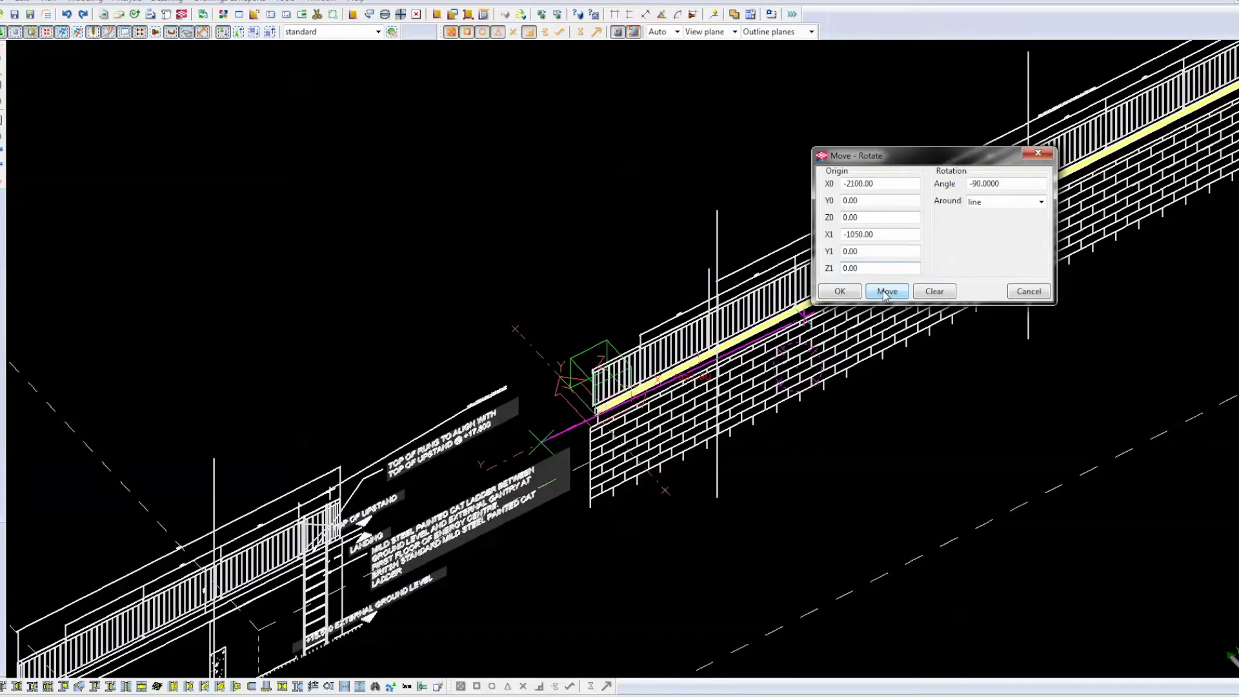
# Step: End the rotate command, select all the named Grid and Plan views in the view list, and delete them
pyautogui.rightClick(581, 272)
pyautogui.click(585, 276)
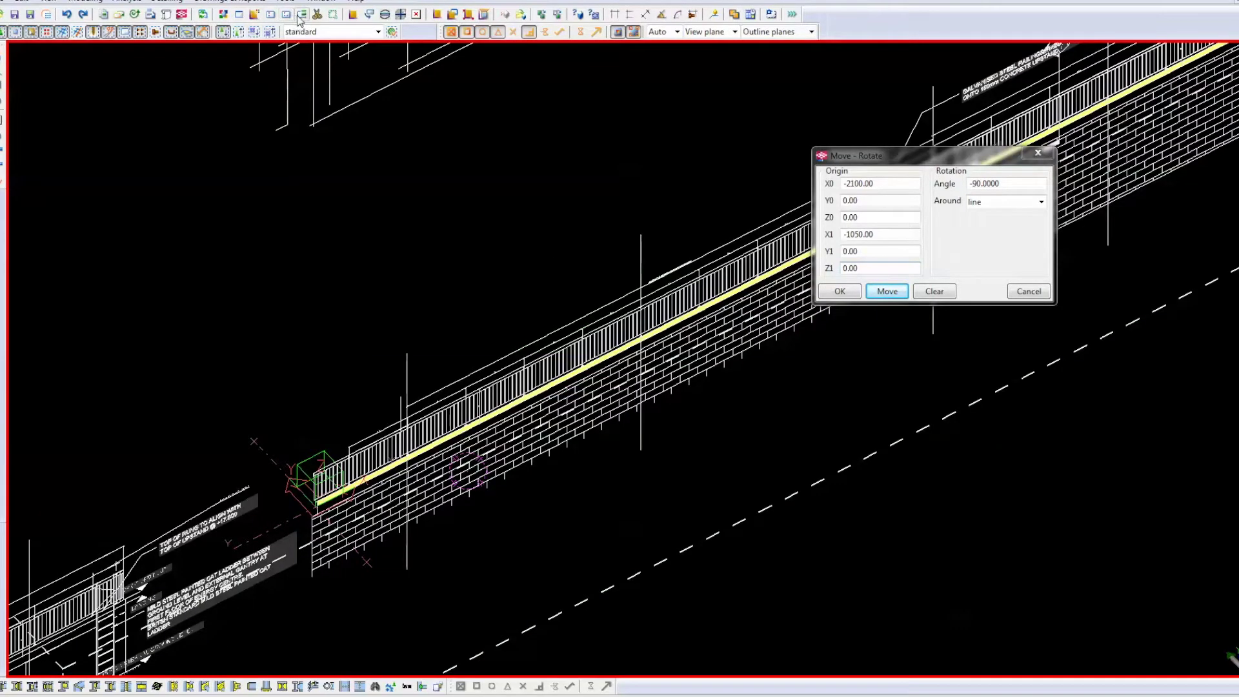
pyautogui.click(301, 15)
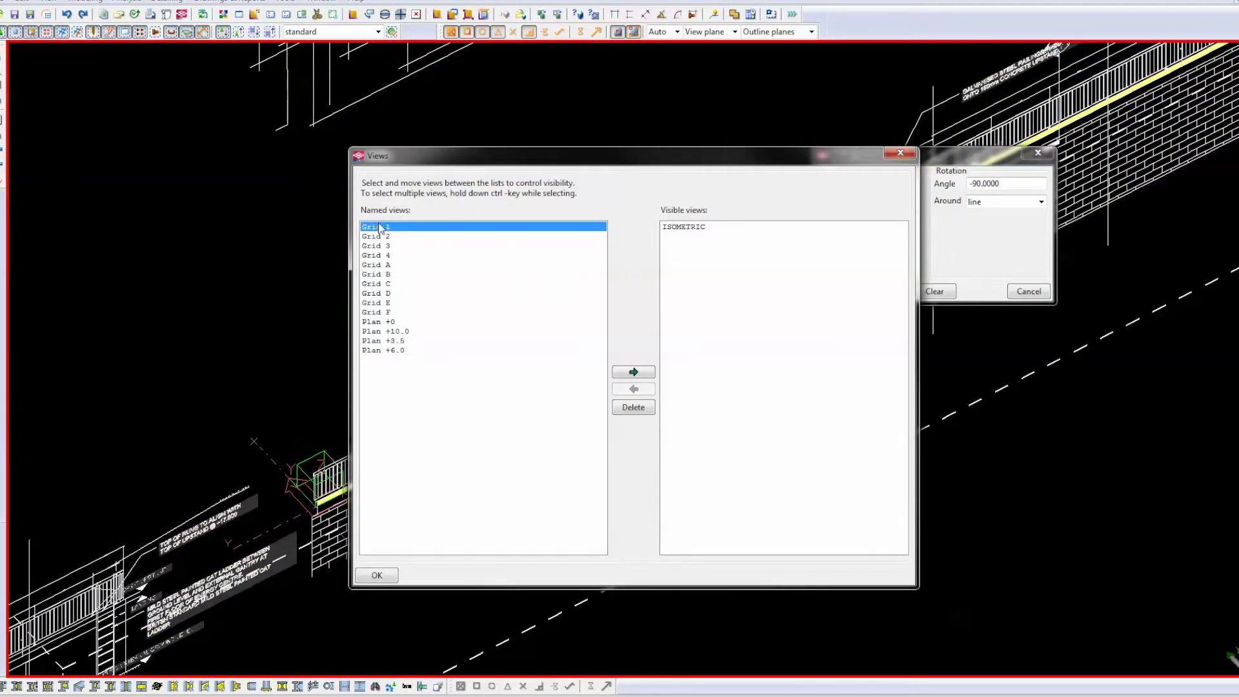
pyautogui.keyDown('shift'); pyautogui.click(375, 351); pyautogui.keyUp('shift')
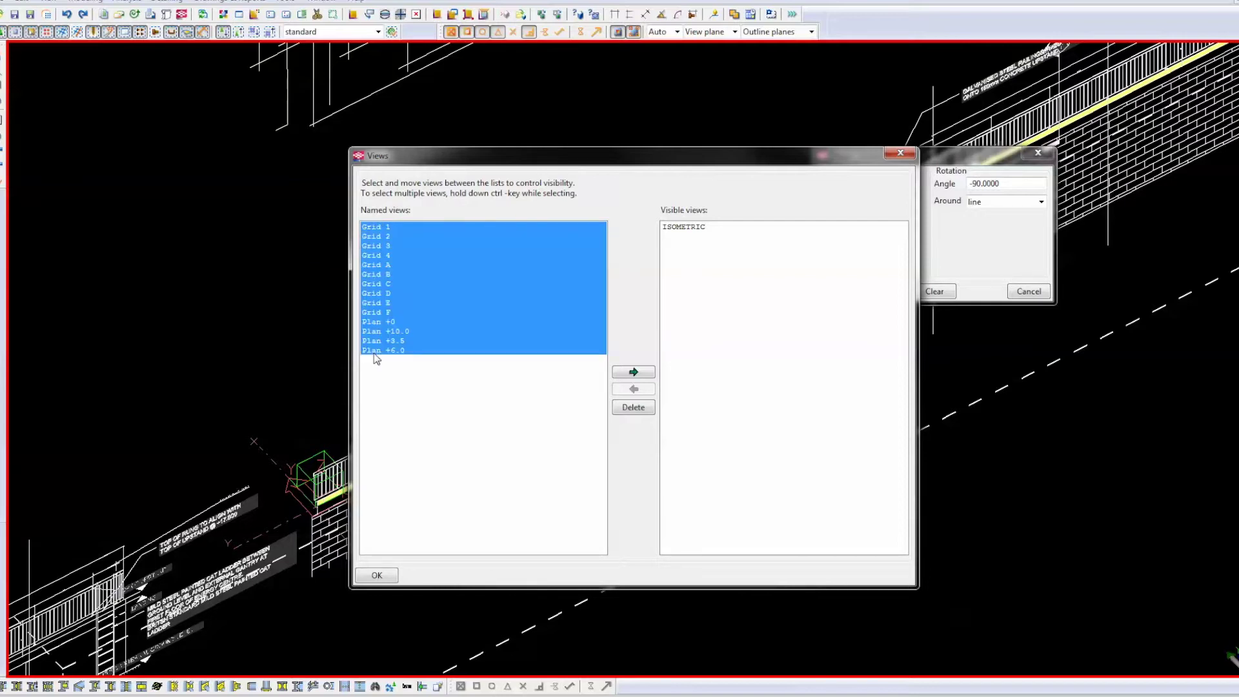
pyautogui.click(633, 408)
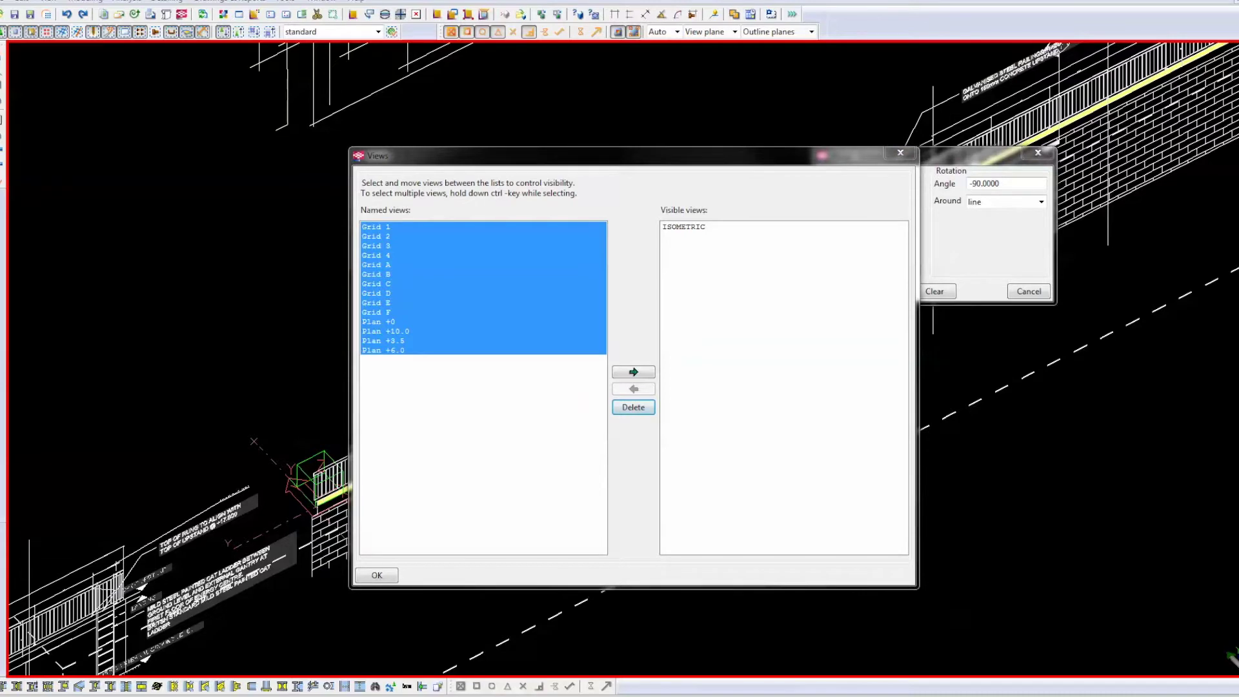
pyautogui.moveTo(605, 0); pyautogui.dragTo(970, 395)
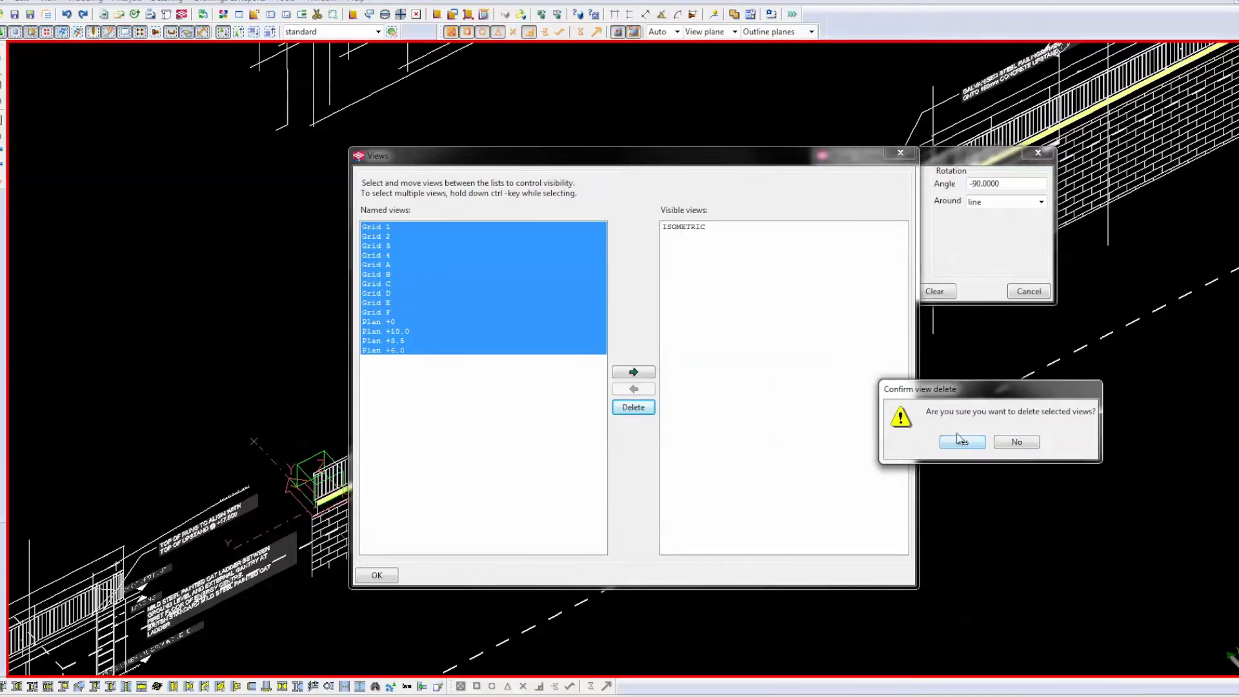
pyautogui.click(960, 441)
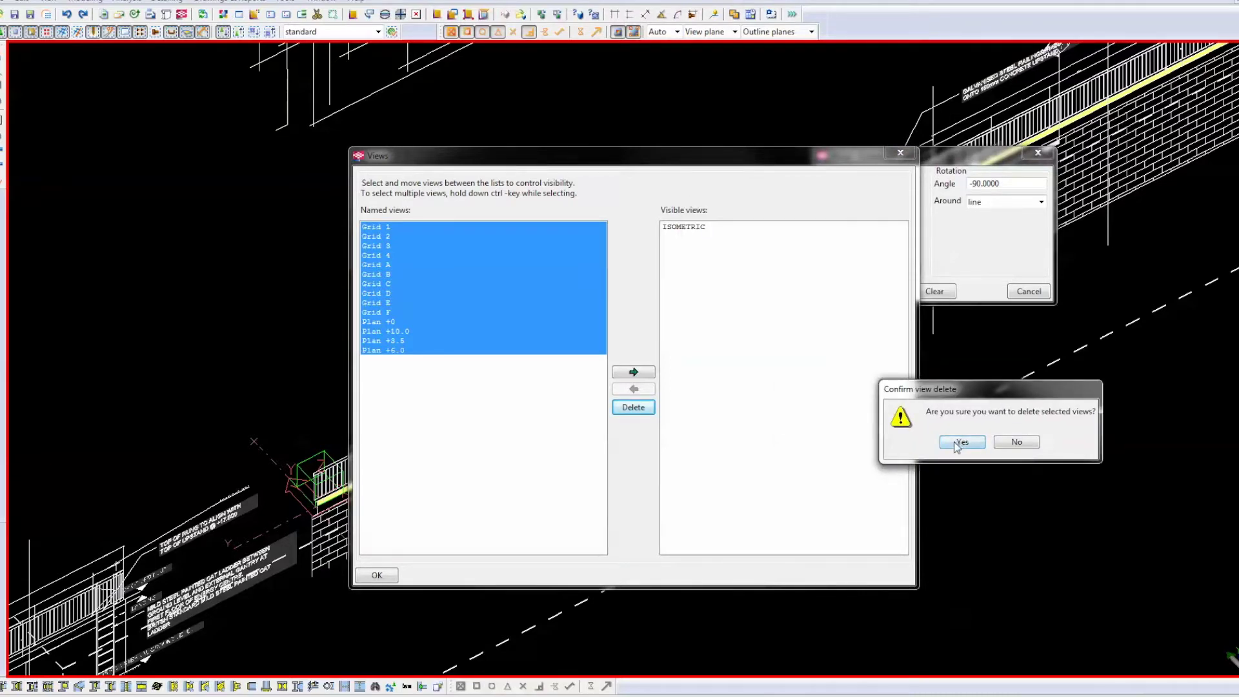
# Step: Create views along all lines of the selected grid, with Plan and Grid name prefixes and the Grid-Plan and Grid-Elevation properties
pyautogui.click(265, 452)
pyautogui.rightClick(264, 339)
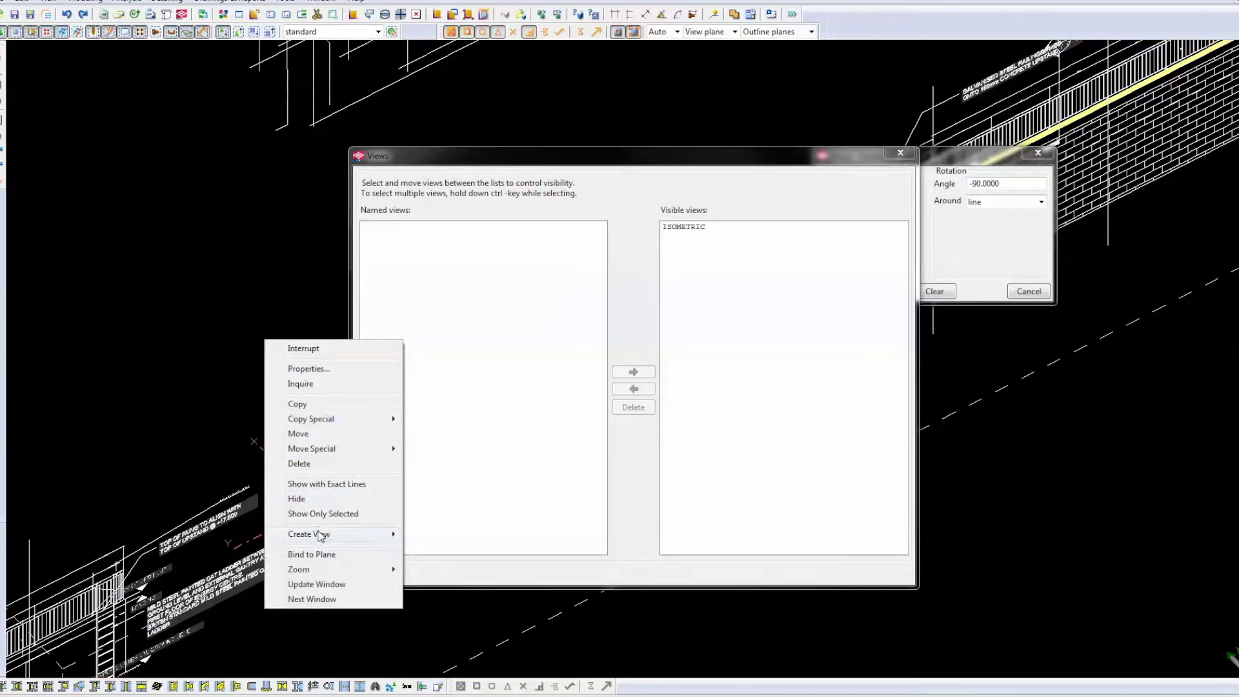
pyautogui.moveTo(355, 538)
pyautogui.click(448, 549)
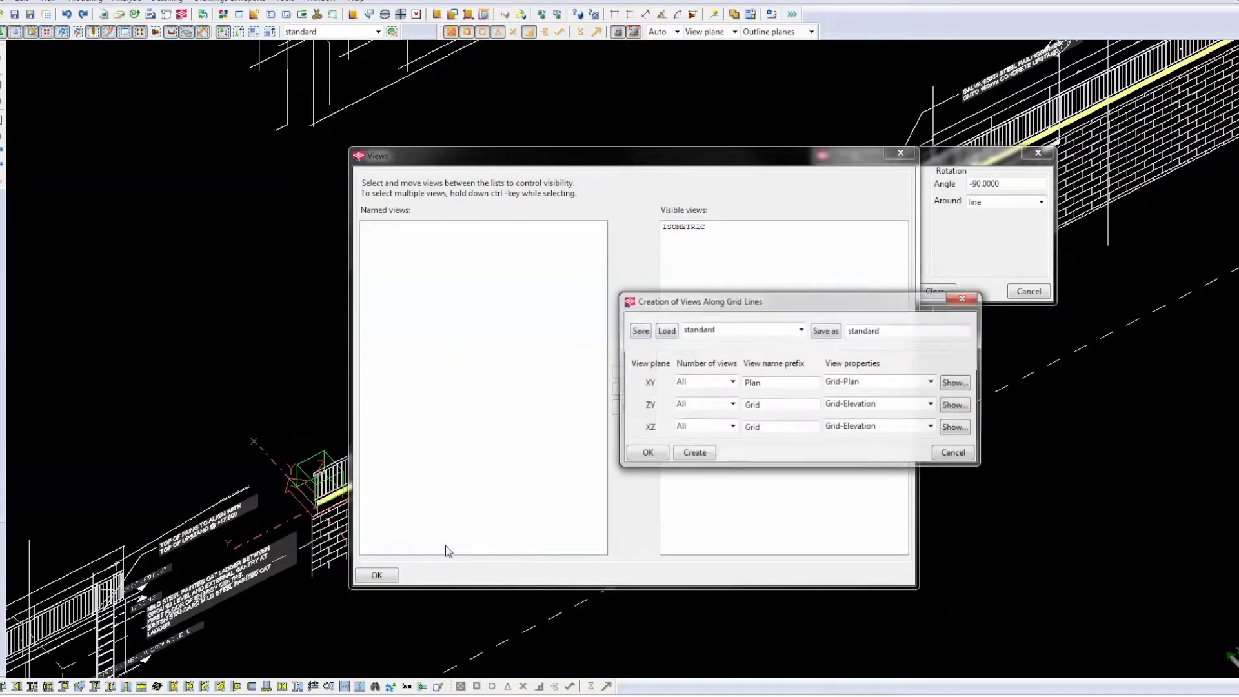
pyautogui.click(693, 454)
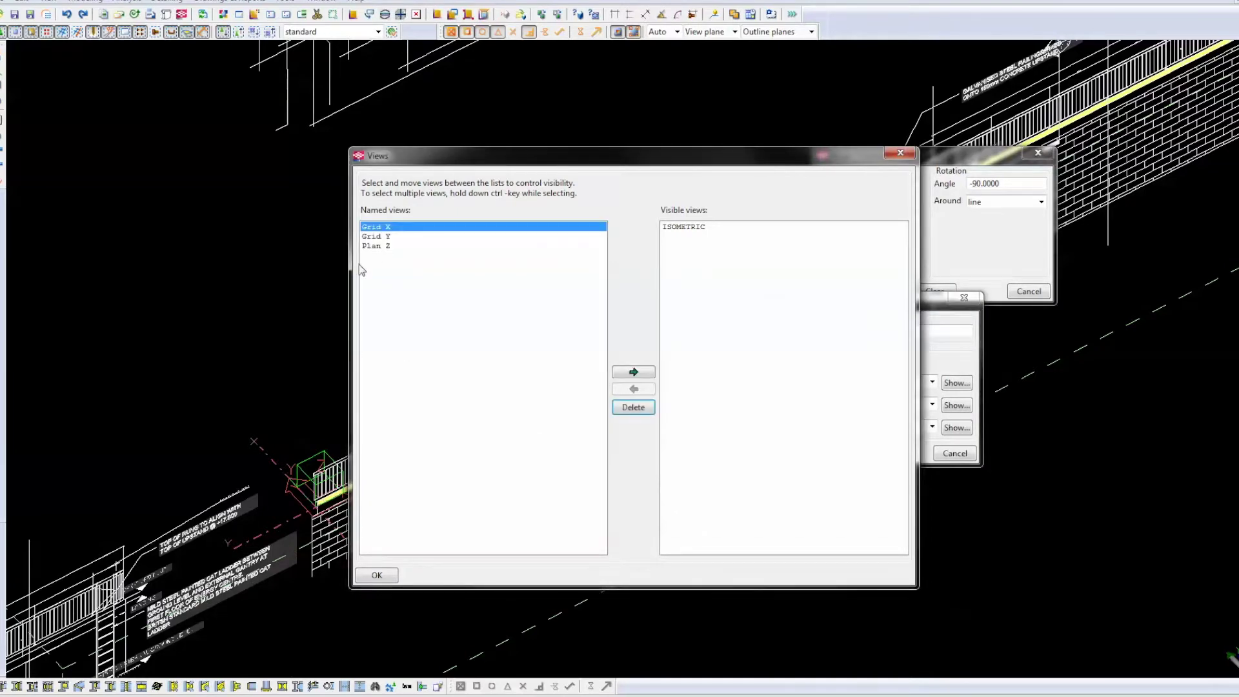
# Step: Open the Grid Y view from the named views and close the view list
pyautogui.click(290, 295)
pyautogui.doubleClick(371, 237)
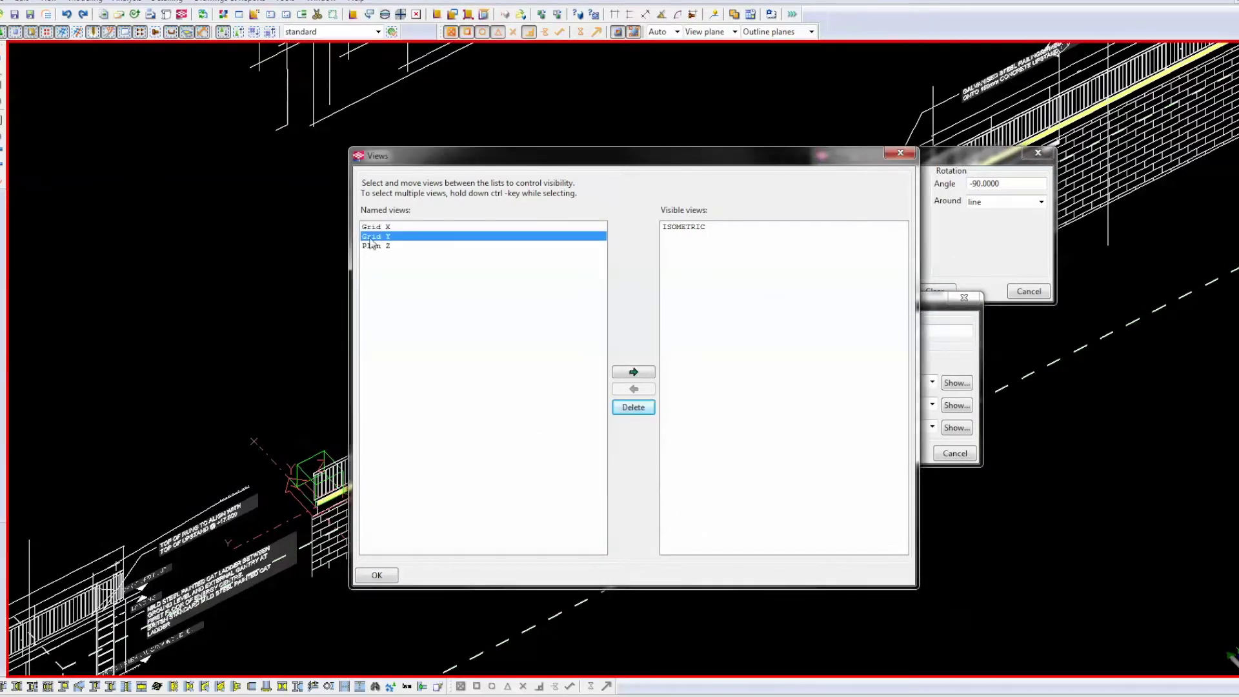
pyautogui.click(900, 154)
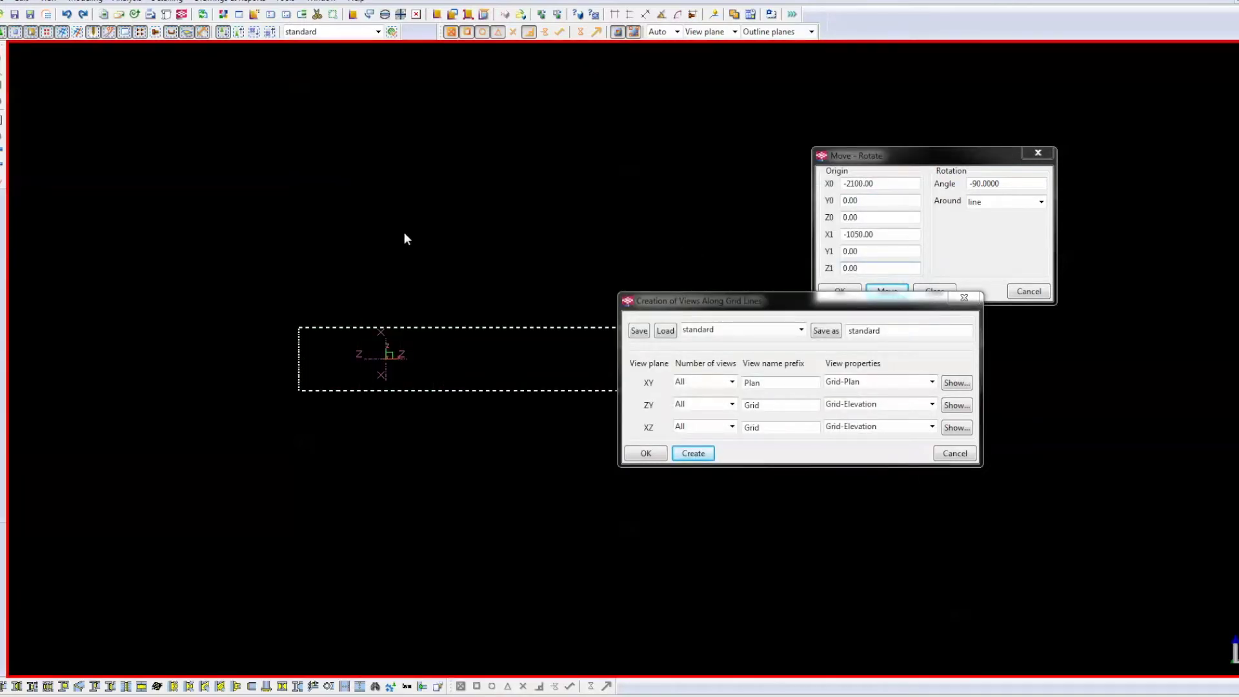
# Step: Set the Grid Y view's depth to 1500 up and 1000 down
pyautogui.rightClick(404, 232)
pyautogui.click(443, 298)
pyautogui.doubleClick(436, 284)
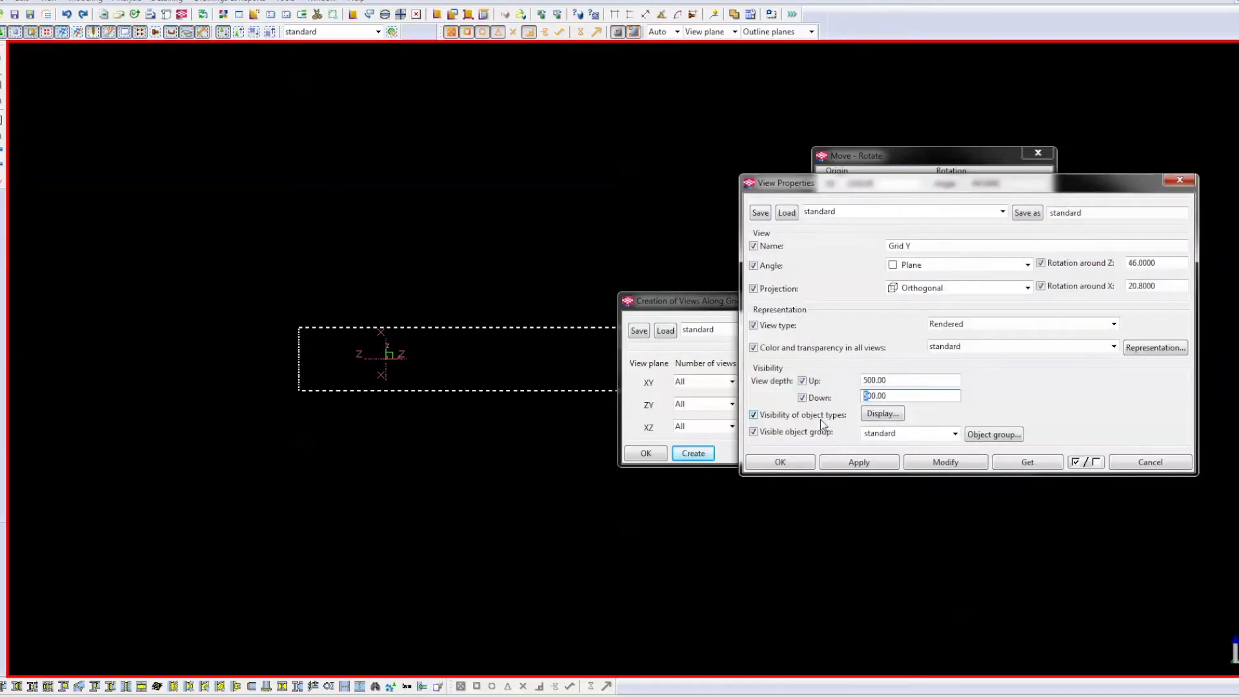
pyautogui.click(869, 379)
pyautogui.click(865, 381)
pyautogui.write('1')
# Step: Check the Grid Y view's object type visibility for reference objects, and close all the open dialogs
pyautogui.click(883, 414)
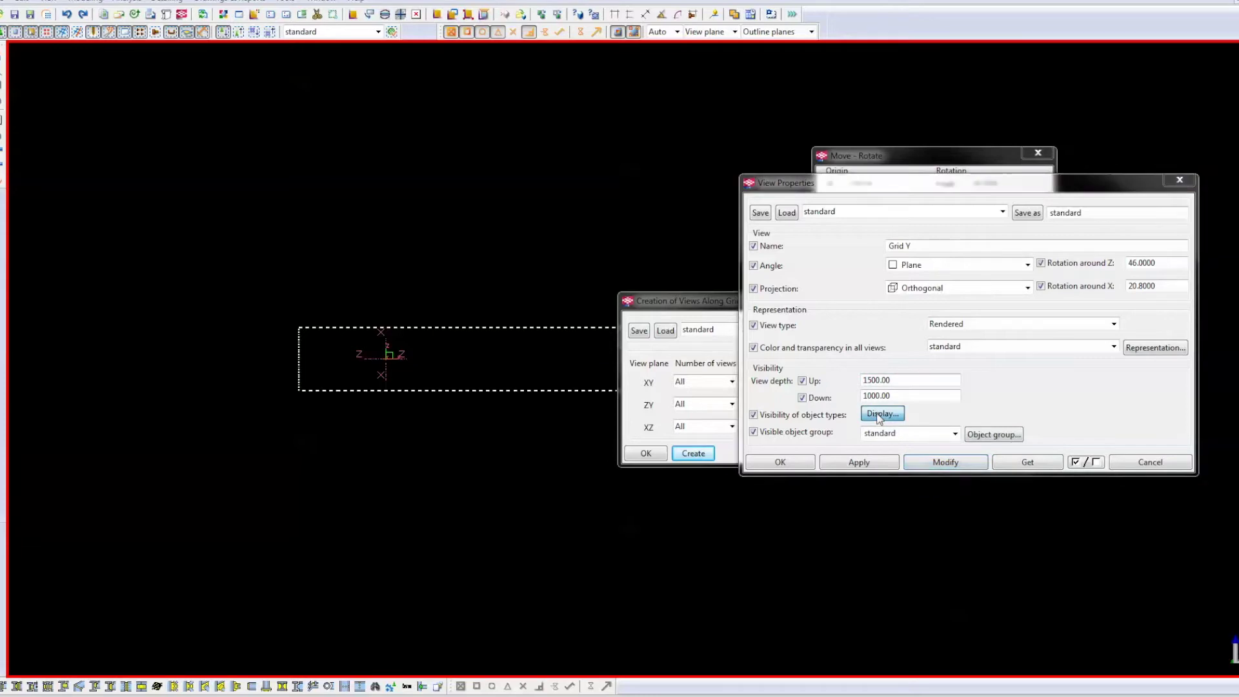
pyautogui.click(521, 499)
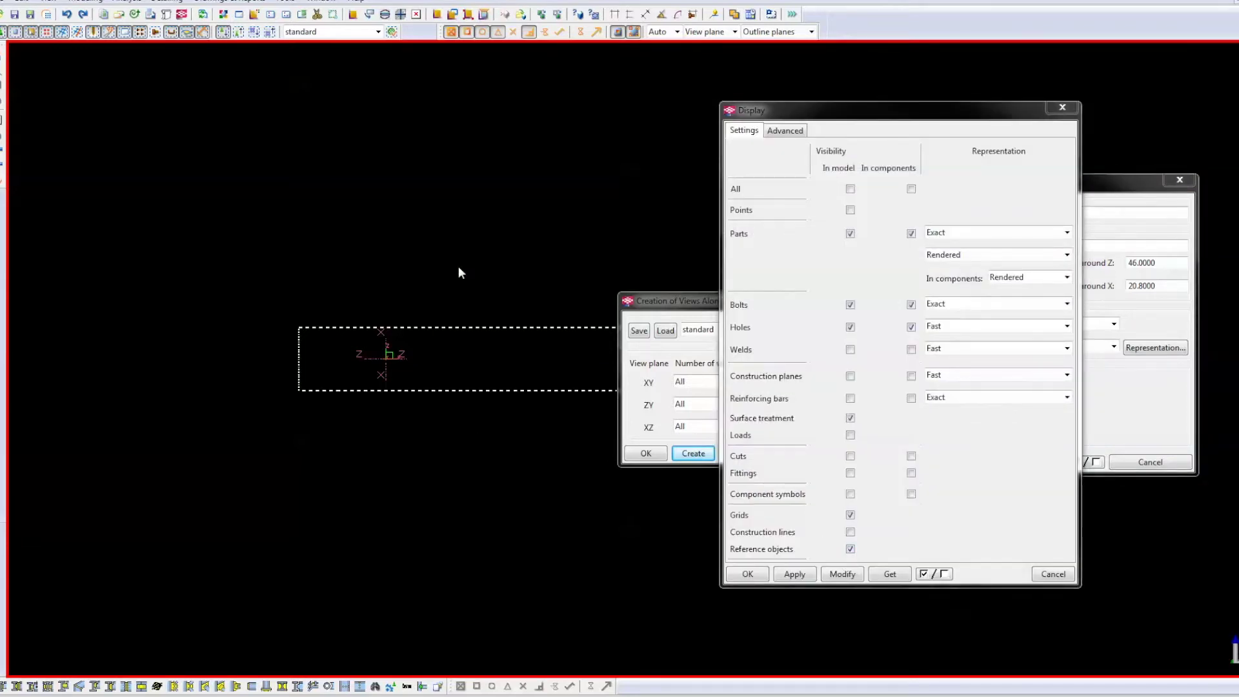
pyautogui.click(1061, 108)
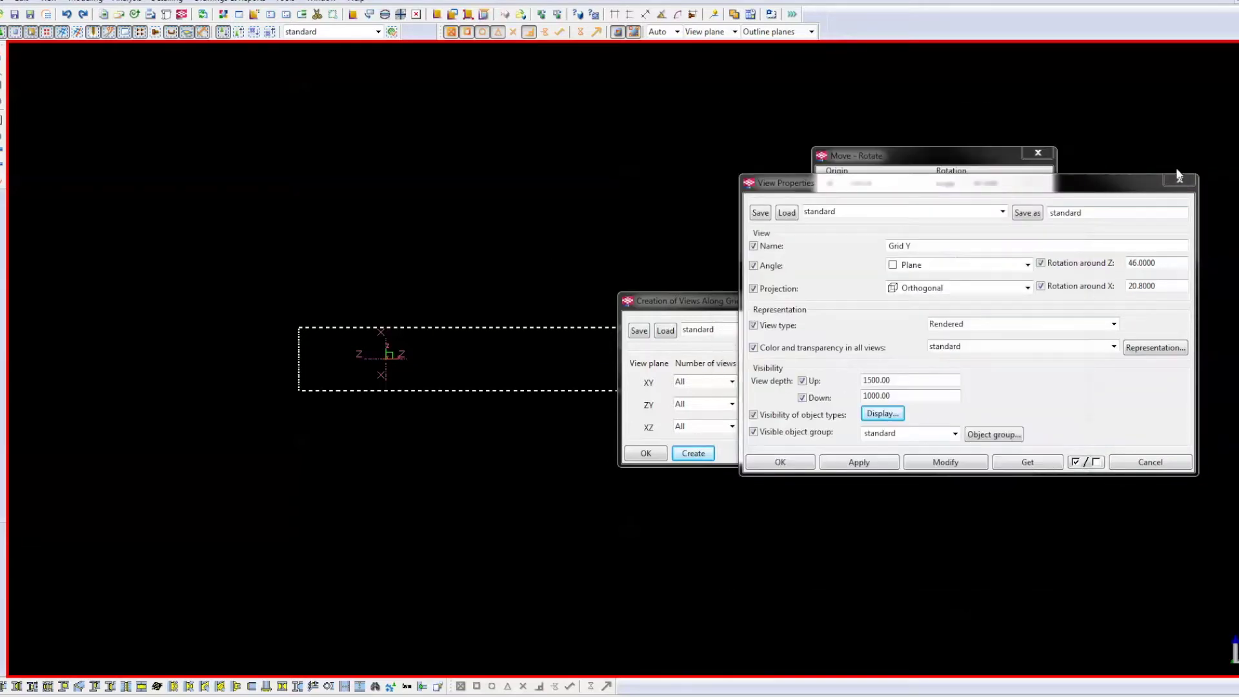
pyautogui.click(1179, 178)
pyautogui.click(1039, 154)
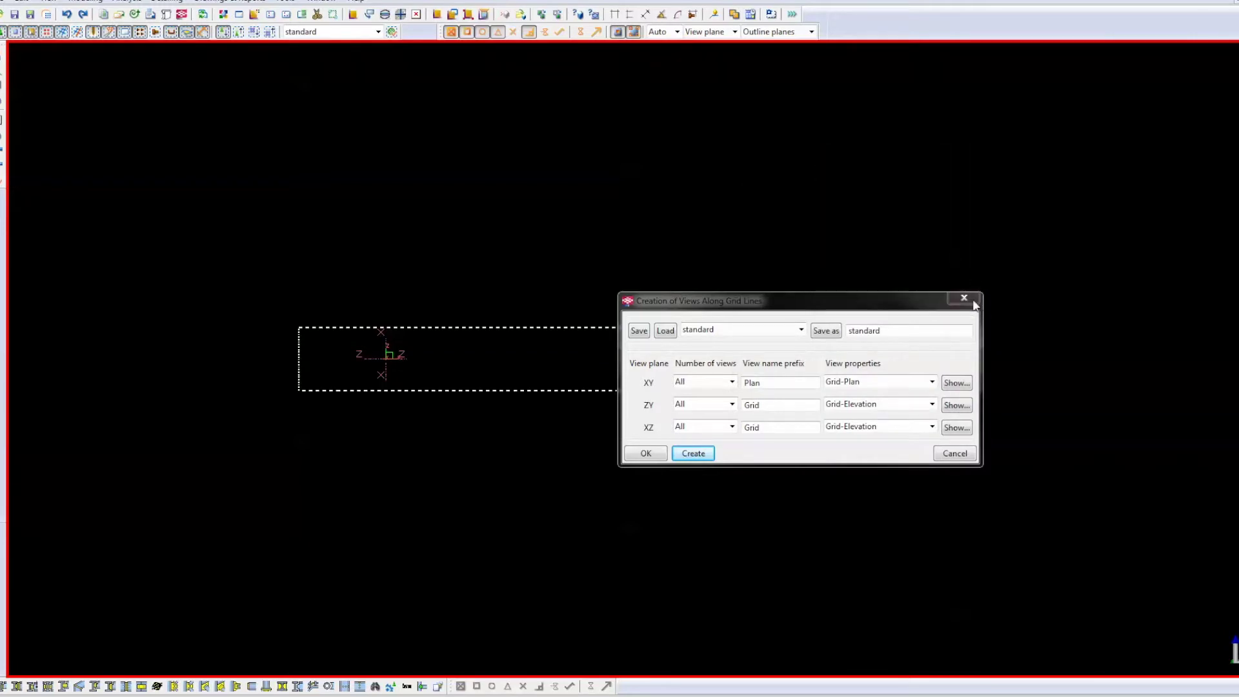
pyautogui.click(966, 299)
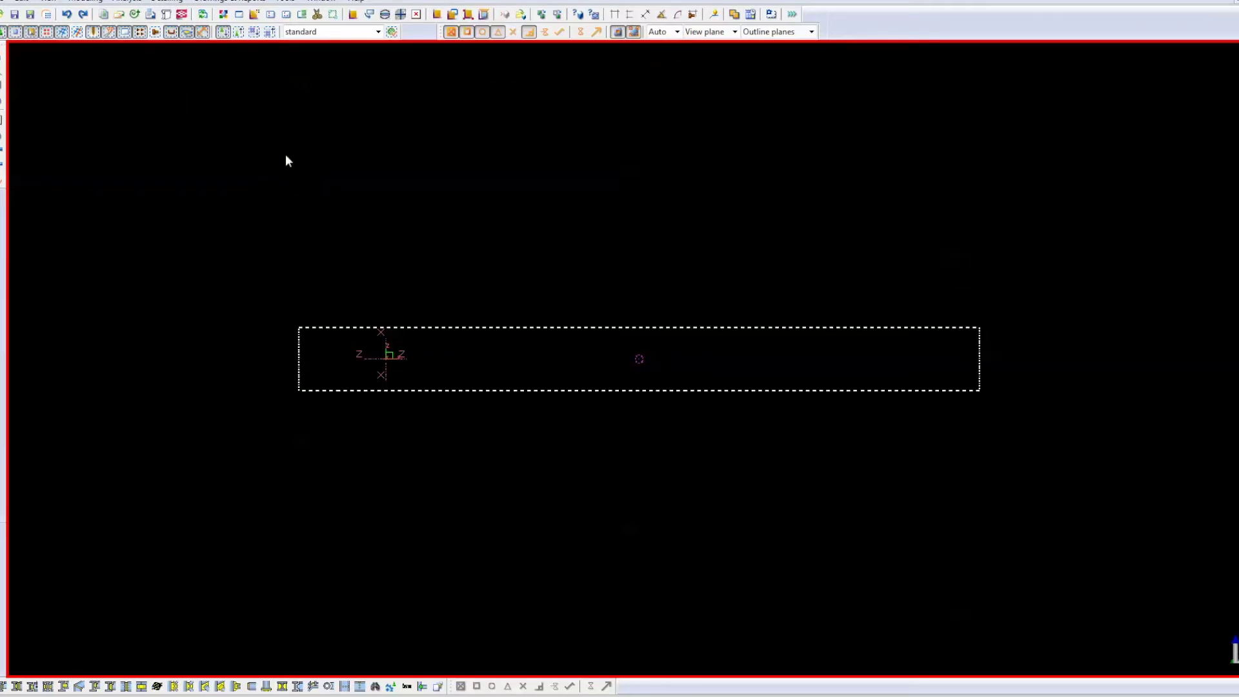
# Step: Open the list of reference models and reload all of them
pyautogui.click(9, 1)
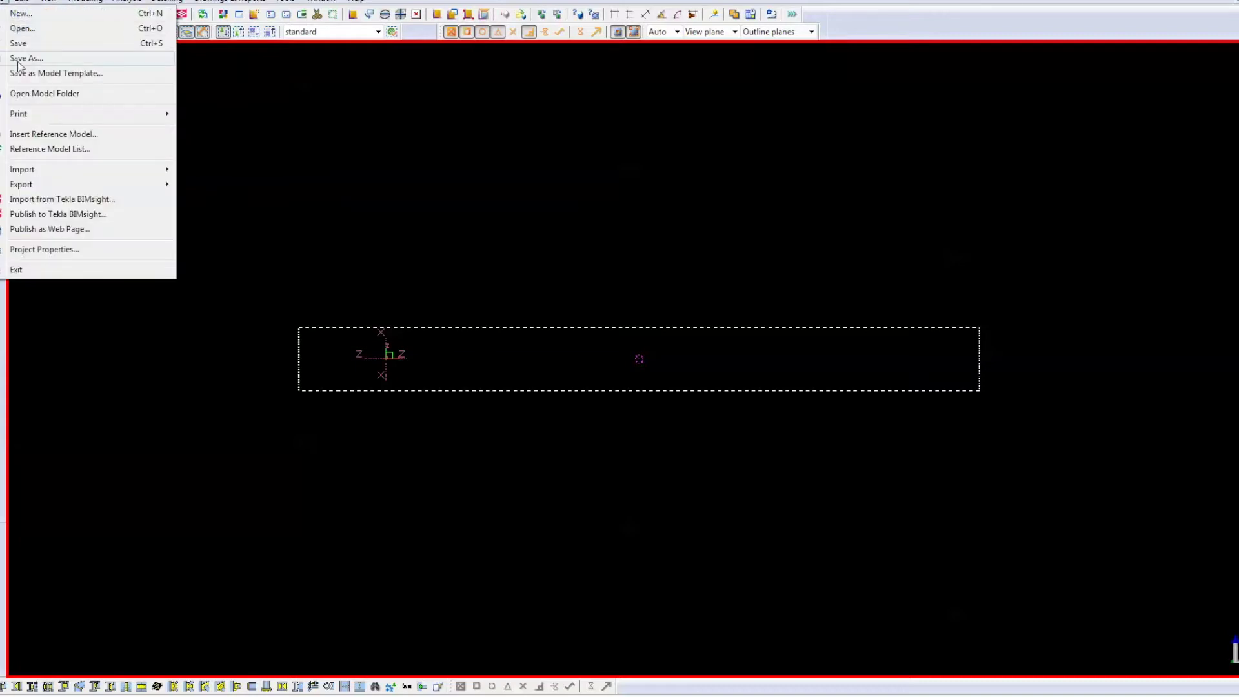
pyautogui.click(28, 149)
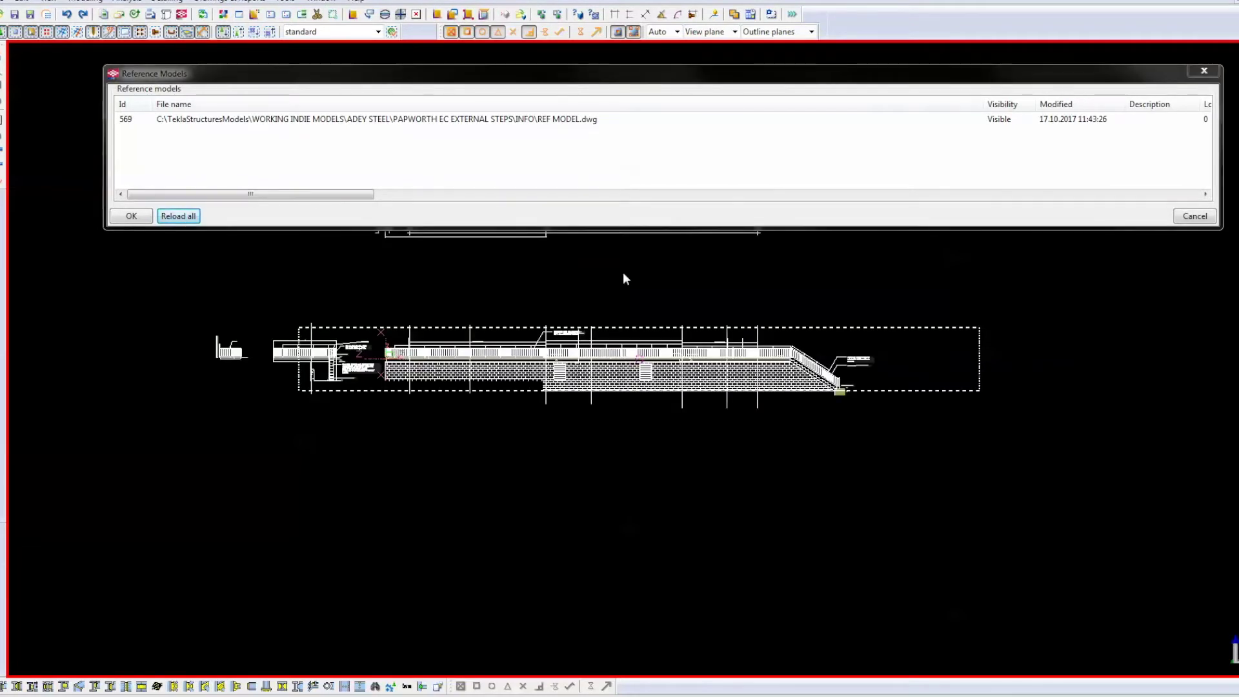
pyautogui.scroll(-7, 500, 435)
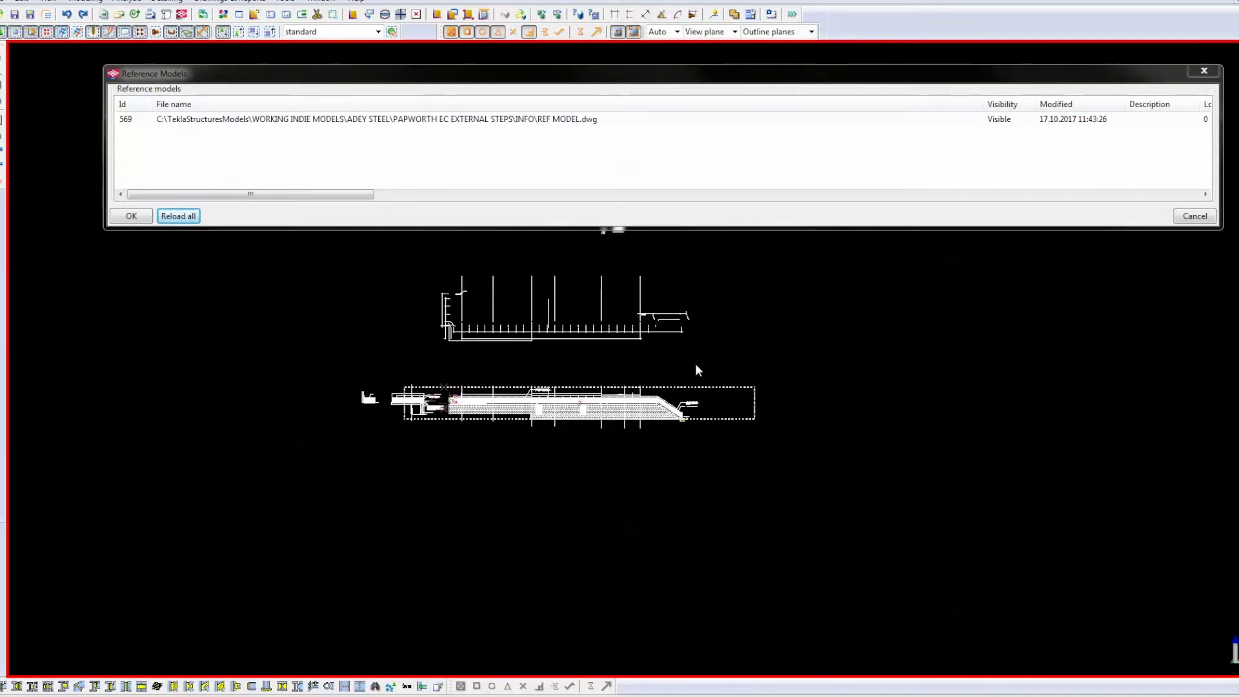
# Step: Fit the Grid Y view's work area with two corner points around the plan and elevation linework
pyautogui.moveTo(737, 284); pyautogui.dragTo(701, 484, button='middle')
pyautogui.scroll(-2, 701, 484)
pyautogui.scroll(-1, 704, 489)
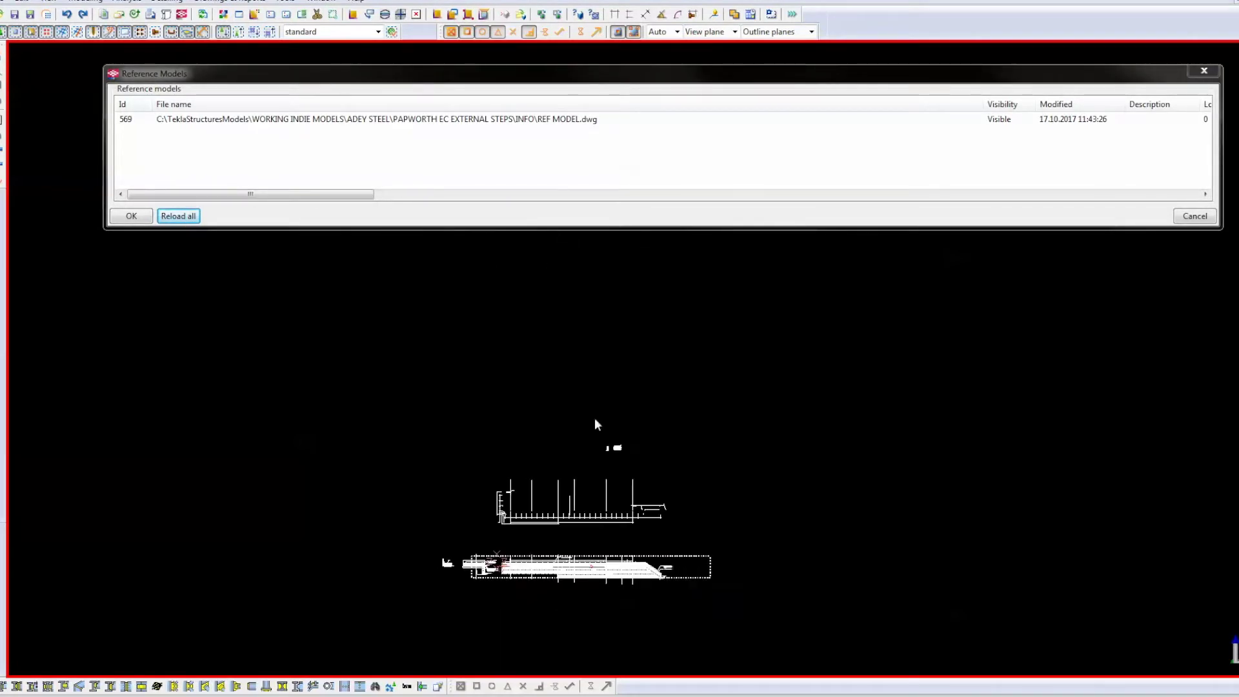
pyautogui.click(334, 15)
pyautogui.click(413, 423)
pyautogui.click(814, 671)
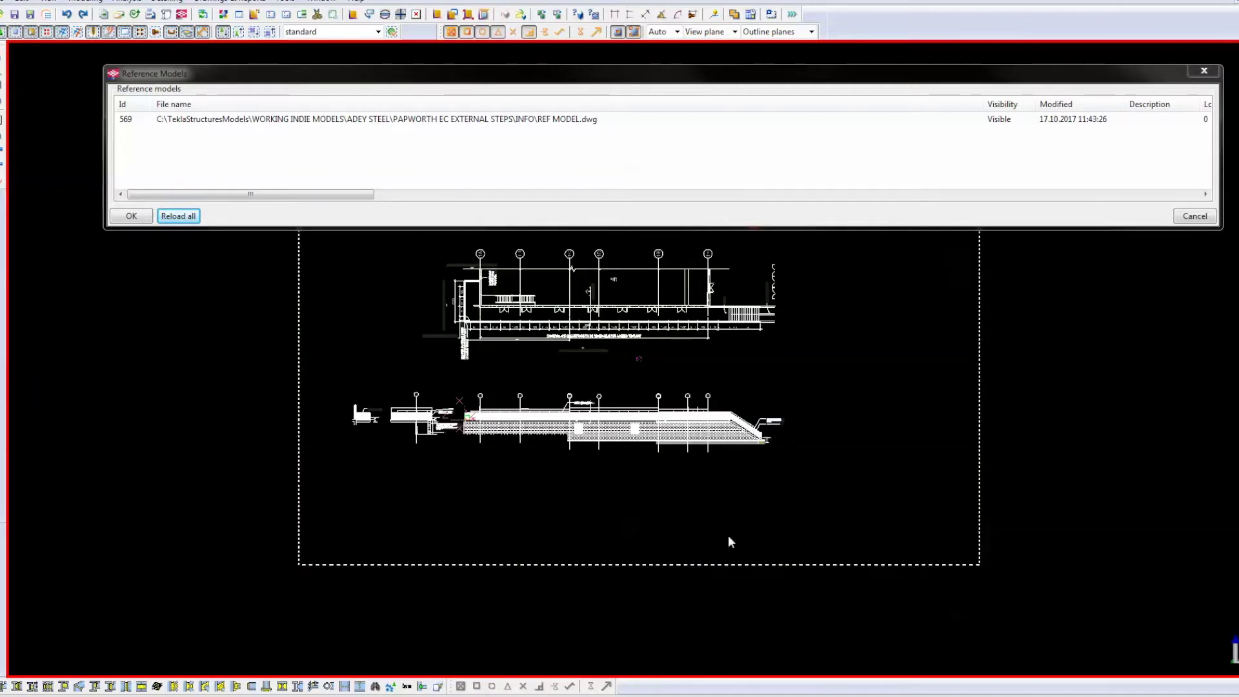
pyautogui.moveTo(828, 361); pyautogui.dragTo(831, 405, button='middle')
pyautogui.scroll(6, 645, 497)
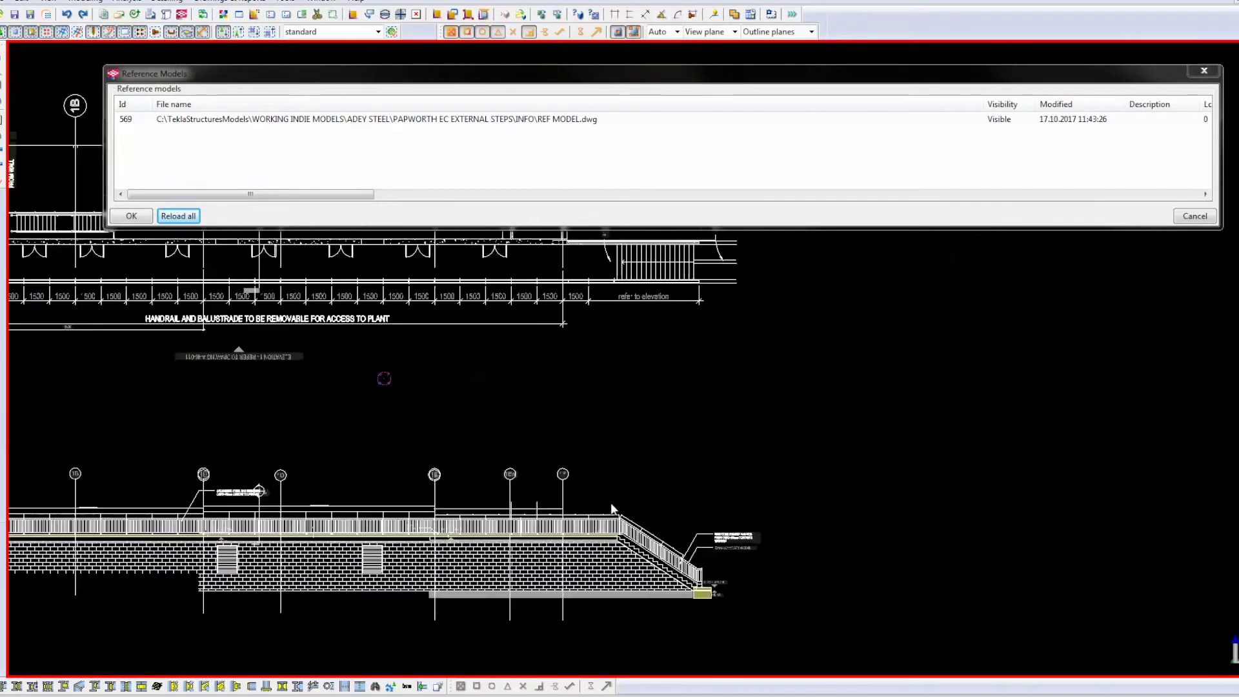
pyautogui.scroll(-3, 530, 342)
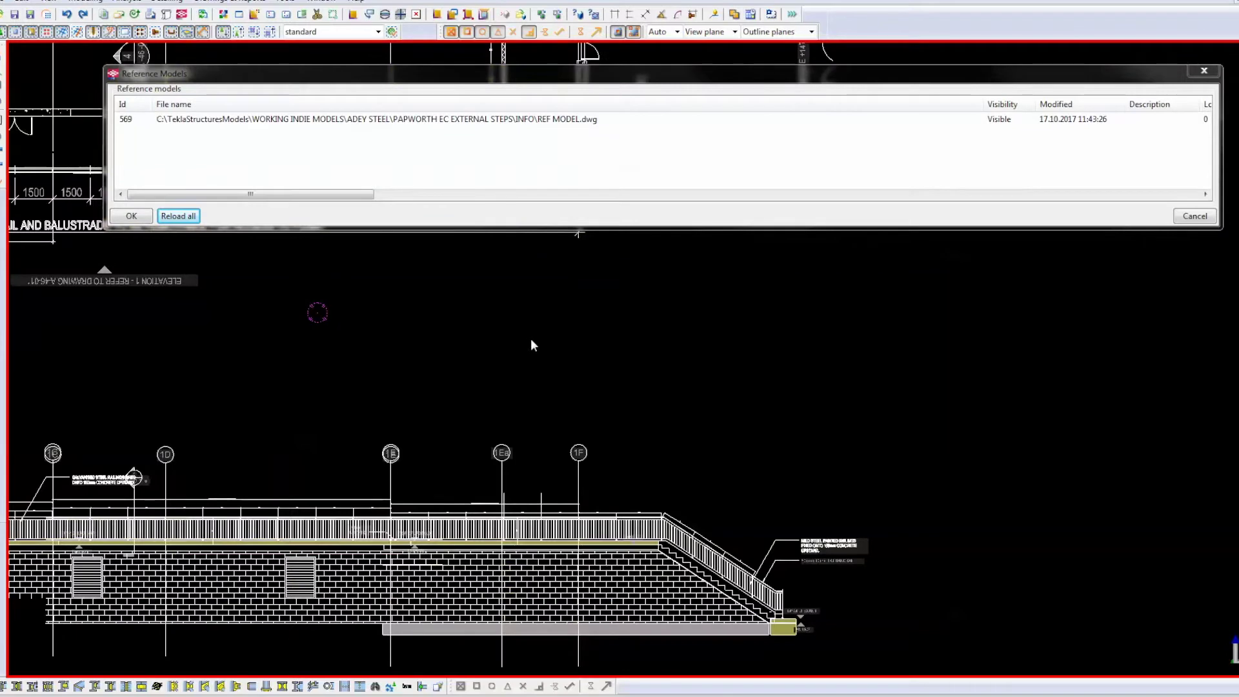
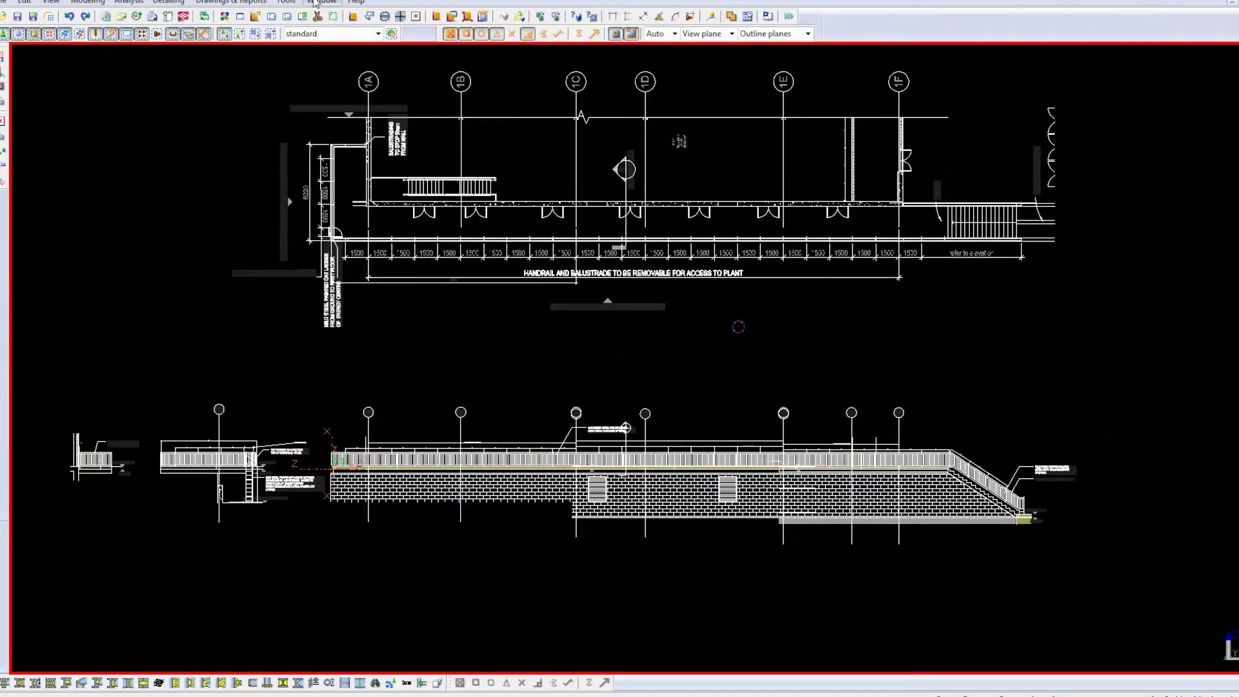
# Step: Switch to the isometric view, and cycle between the isometric and Grid Y views
pyautogui.click(316, 2)
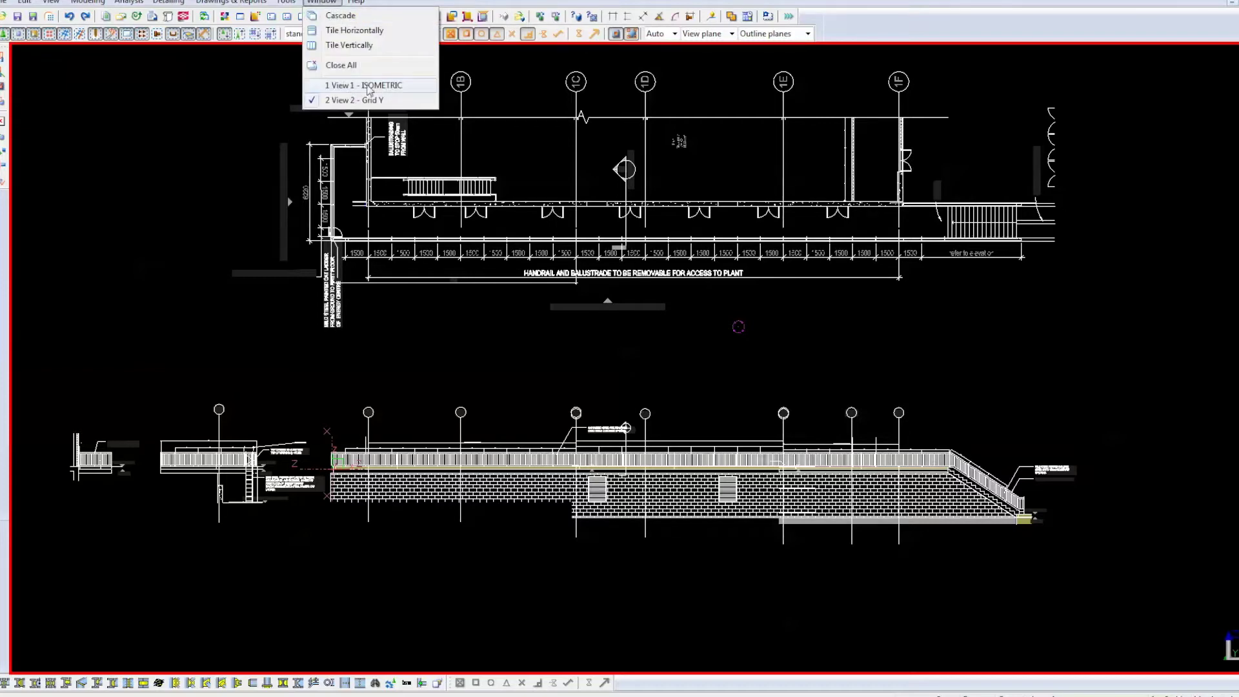
pyautogui.click(367, 86)
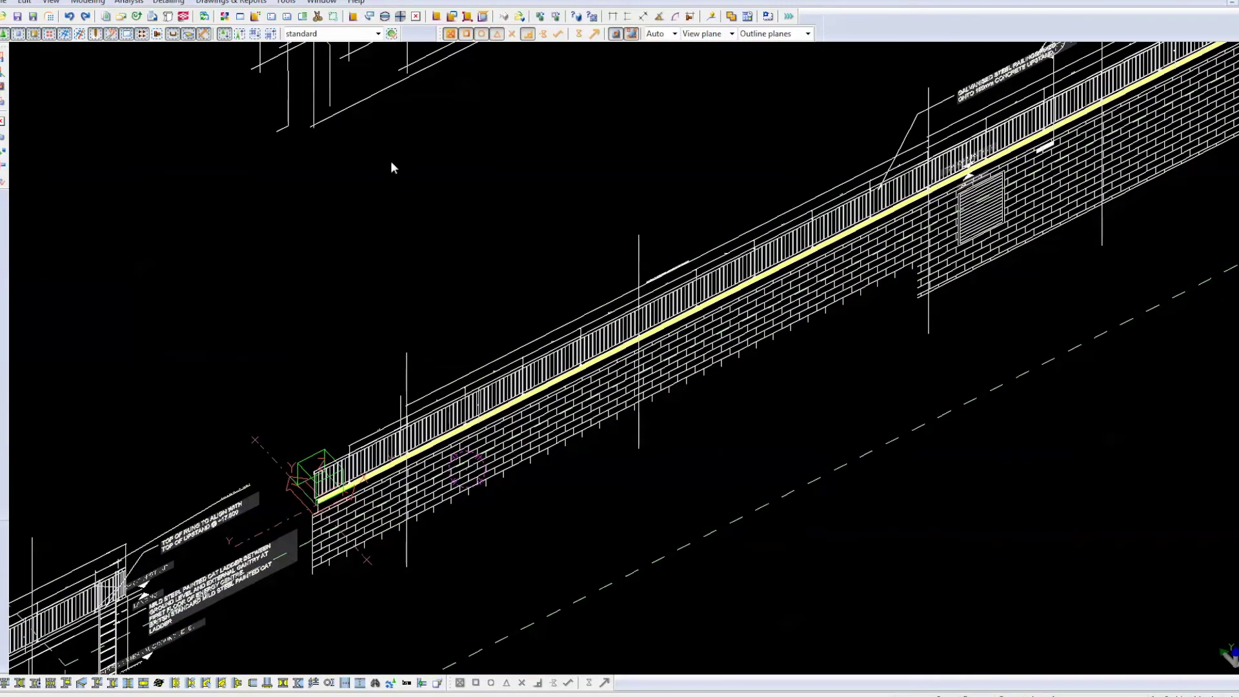
pyautogui.click(871, 525)
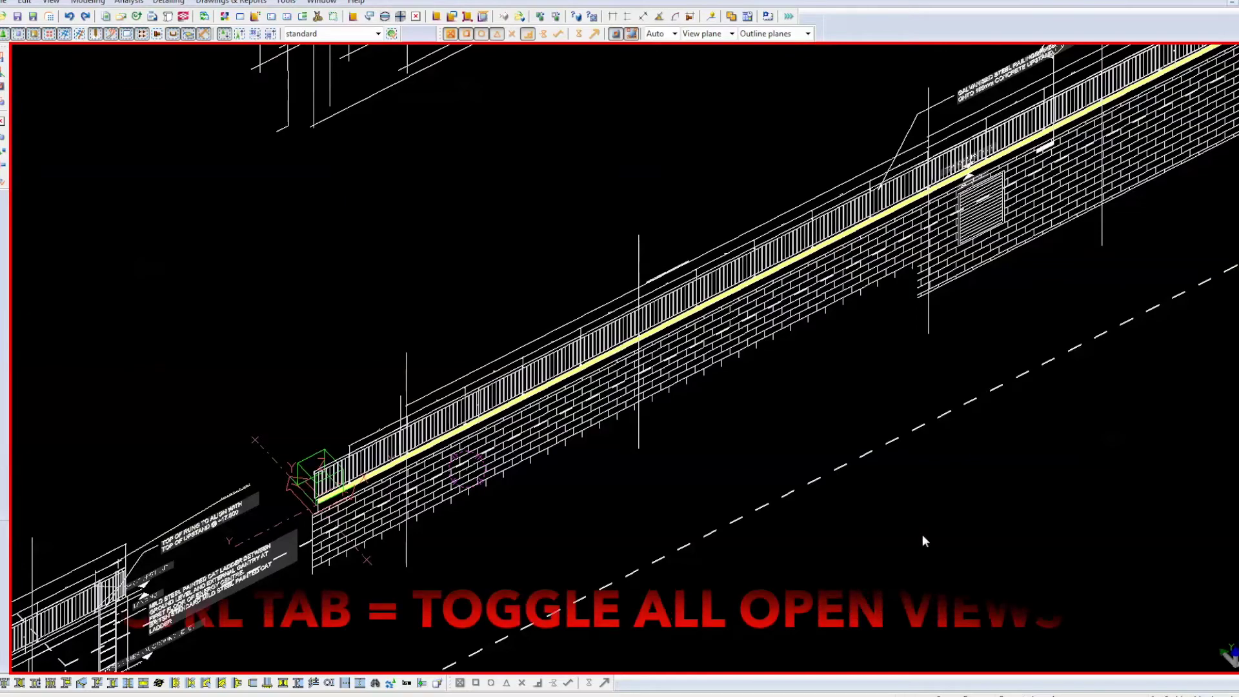
pyautogui.hotkey('ctrl', 'Tab')
pyautogui.hotkey('ctrl', 'Tab')
pyautogui.hotkey('ctrl', 'Tab')
pyautogui.hotkey('ctrl', 'Tab')
pyautogui.hotkey('ctrl', 'Tab')
pyautogui.hotkey('ctrl', 'Tab')
pyautogui.hotkey('ctrl', 'Tab')
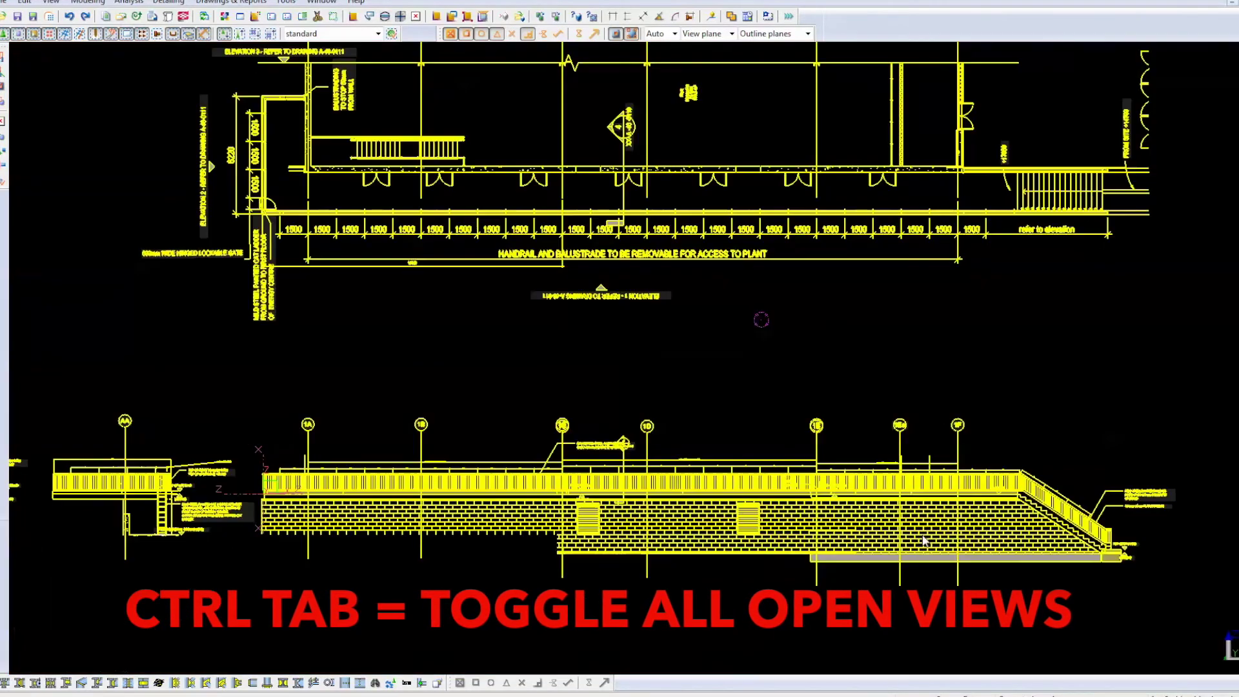
pyautogui.hotkey('ctrl', 'Tab')
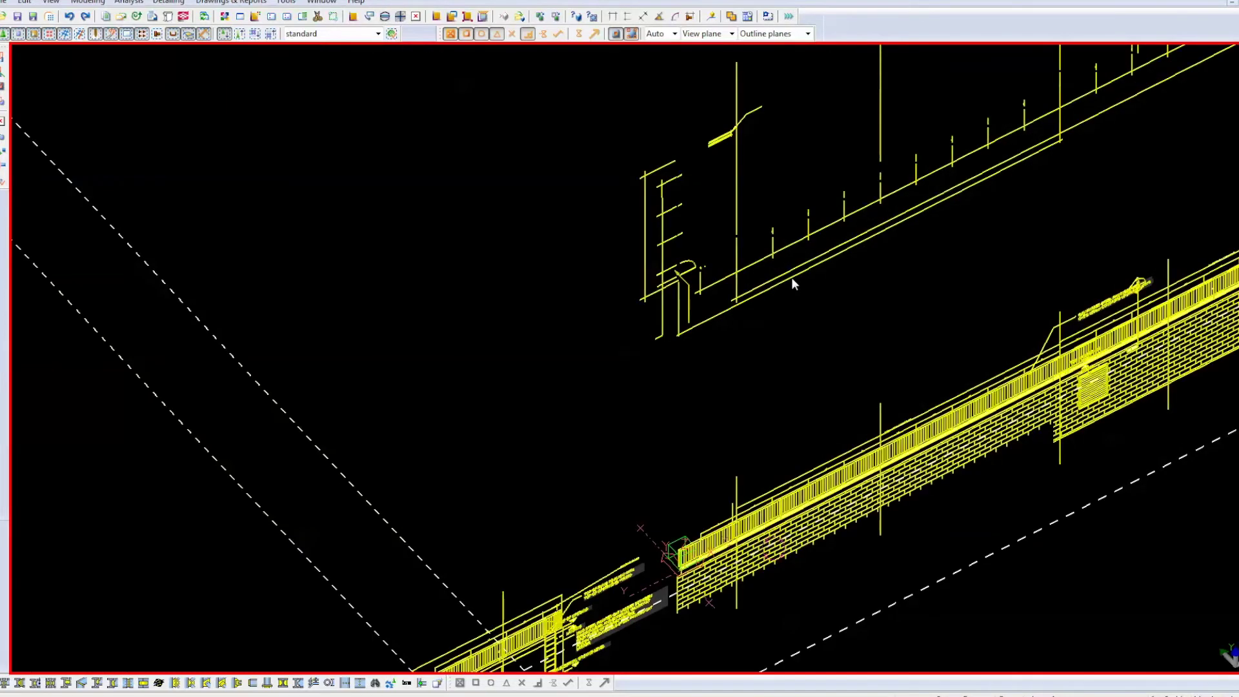
# Step: Make one linear copy of the reference model at zero dX, dY and dZ offsets, accepting the same position as the original
pyautogui.click(791, 277)
pyautogui.moveTo(689, 297); pyautogui.dragTo(689, 263, button='middle')
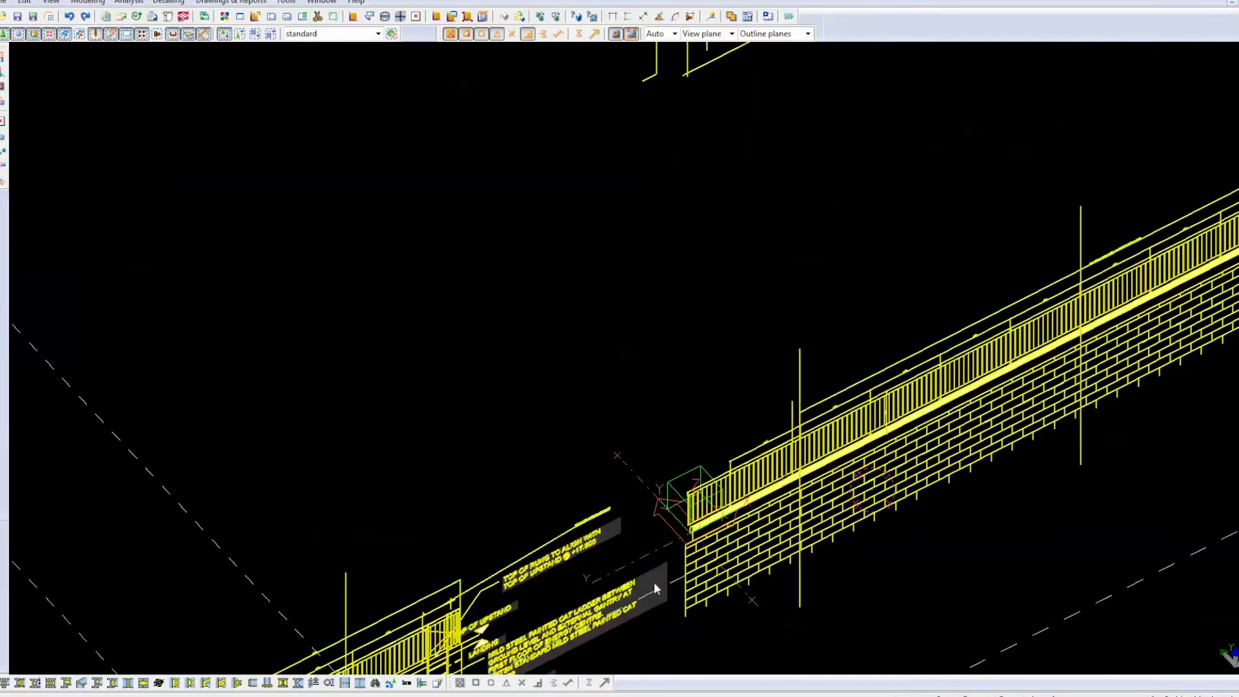
pyautogui.scroll(4, 695, 338)
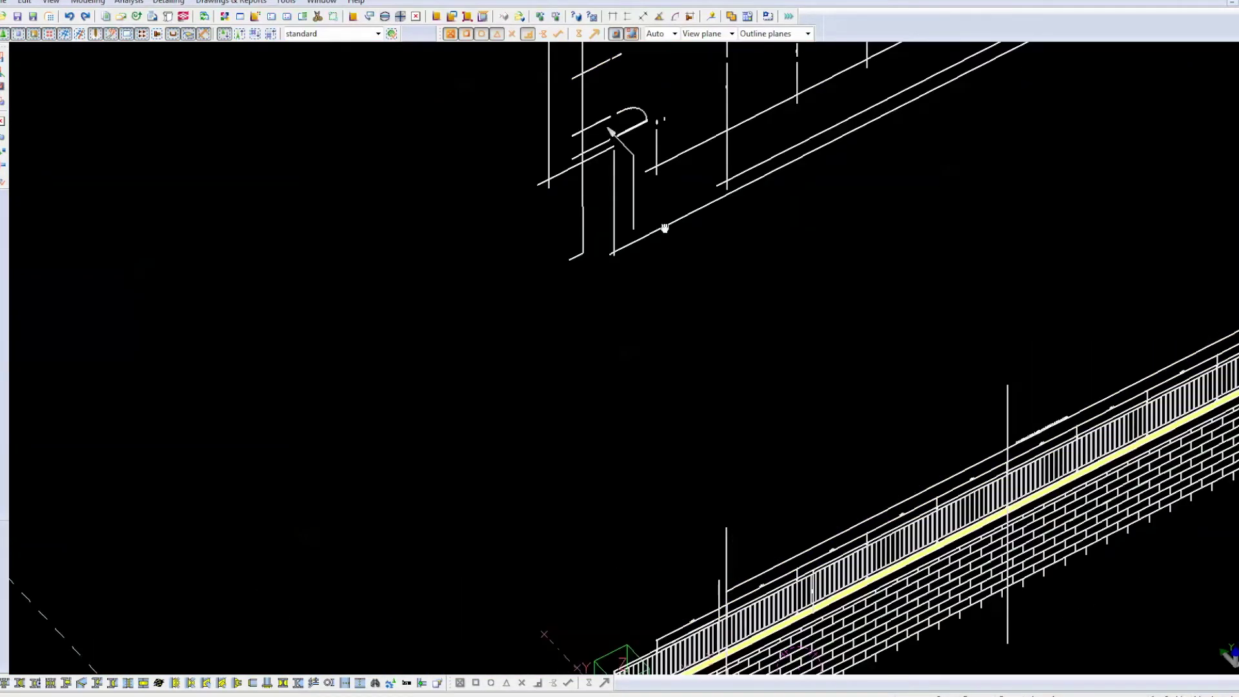
pyautogui.scroll(-4, 664, 227)
pyautogui.rightClick(812, 435)
pyautogui.moveTo(850, 230)
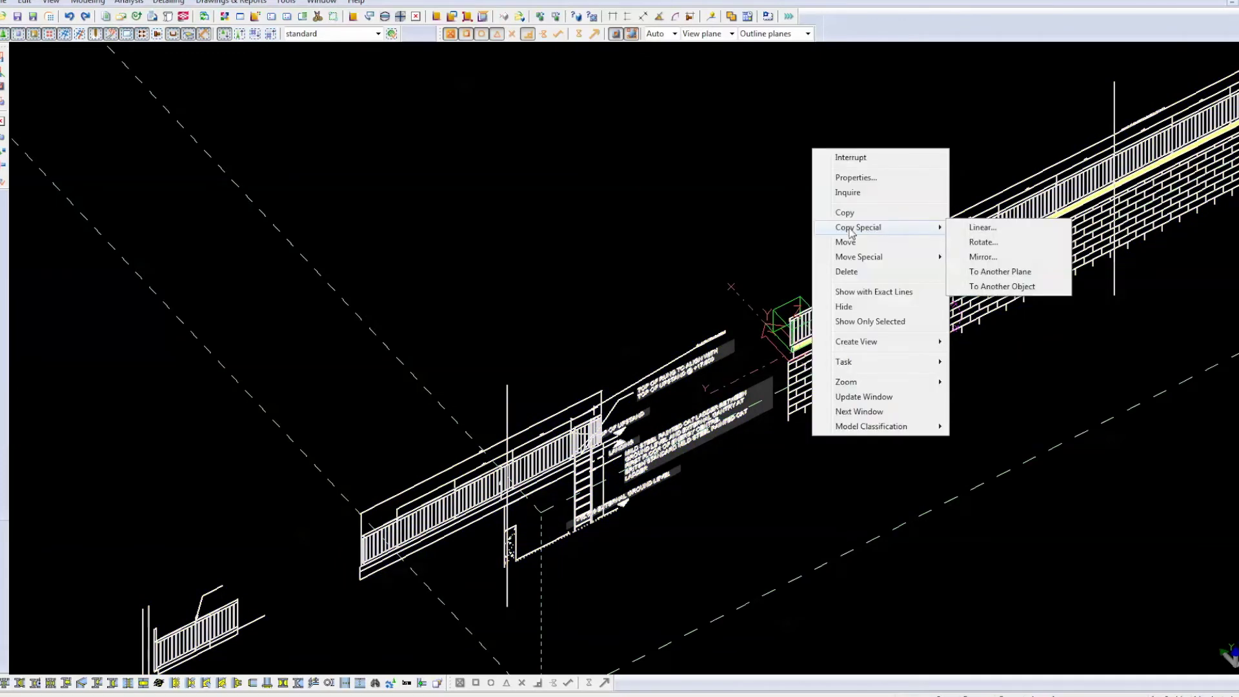
pyautogui.click(984, 230)
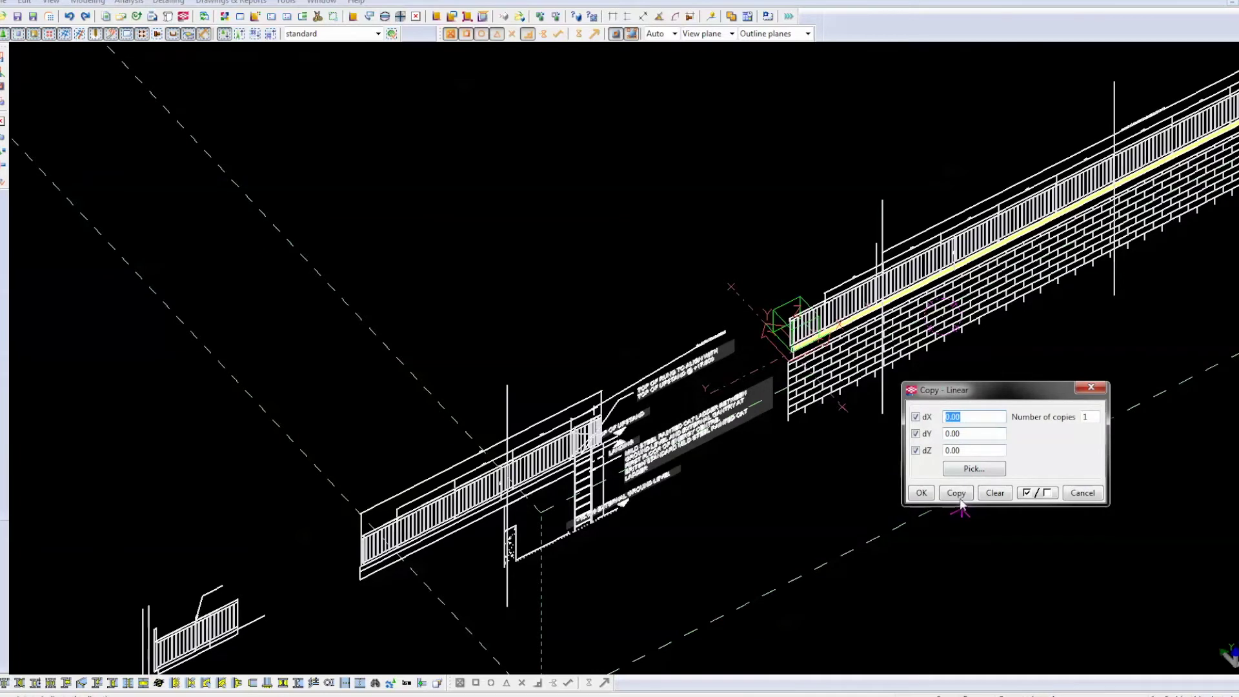
pyautogui.click(958, 495)
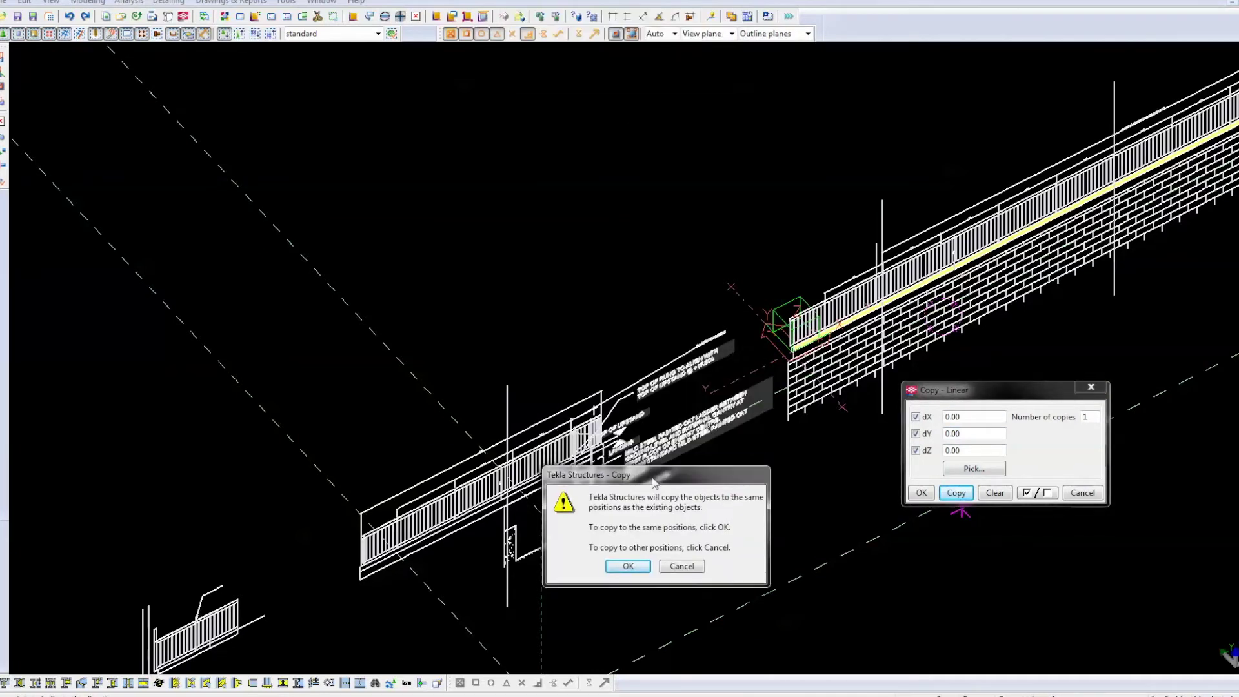
pyautogui.click(734, 593)
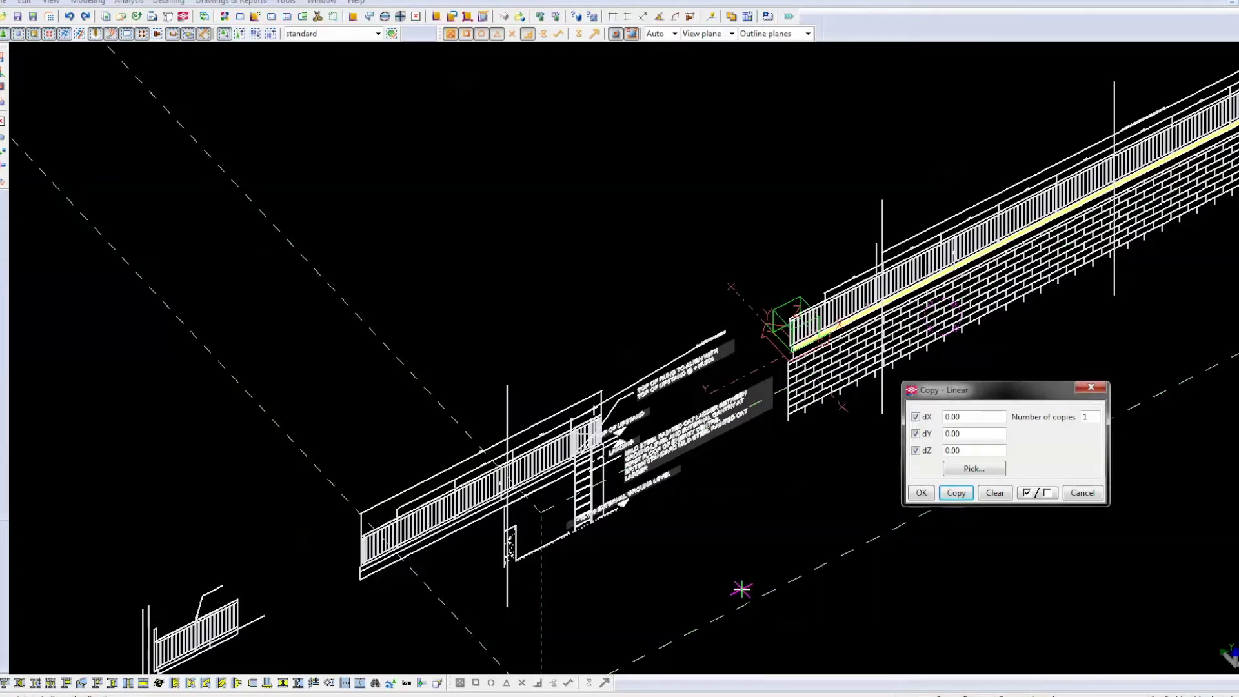
pyautogui.rightClick(540, 276)
pyautogui.click(568, 292)
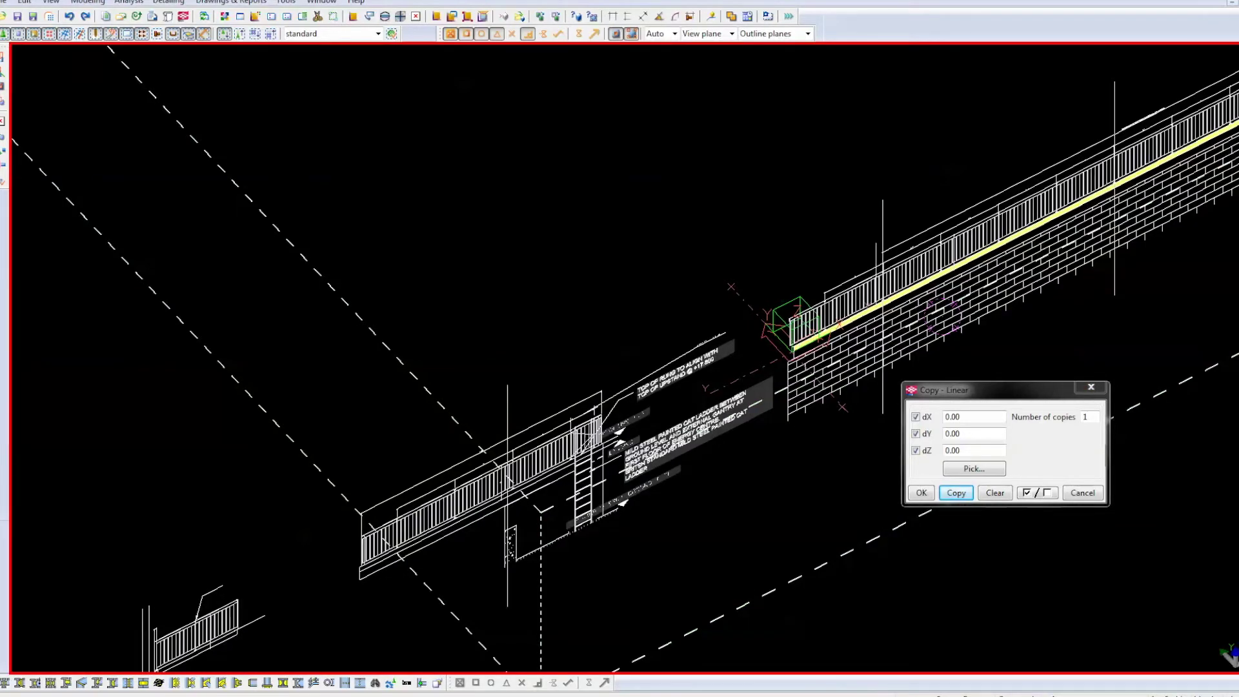
# Step: Open the list of reference models and select the second REF MODEL.dwg entry, interrupting any active command
pyautogui.click(6, 2)
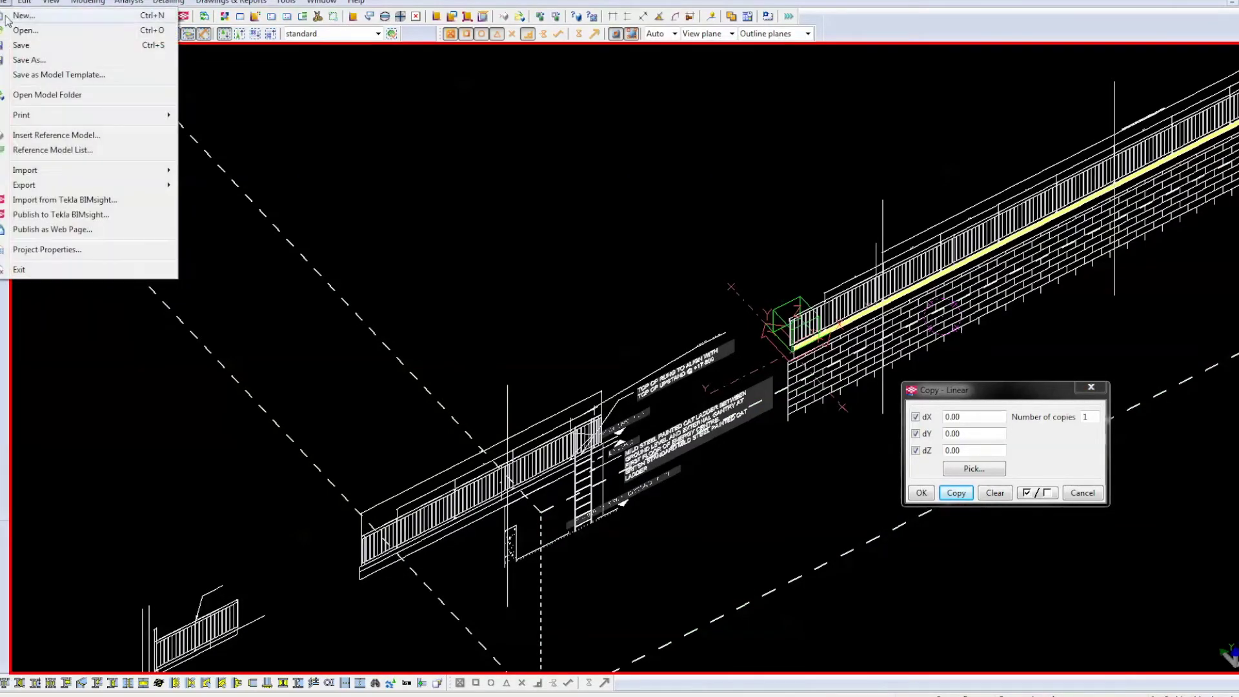
pyautogui.click(40, 149)
pyautogui.click(483, 133)
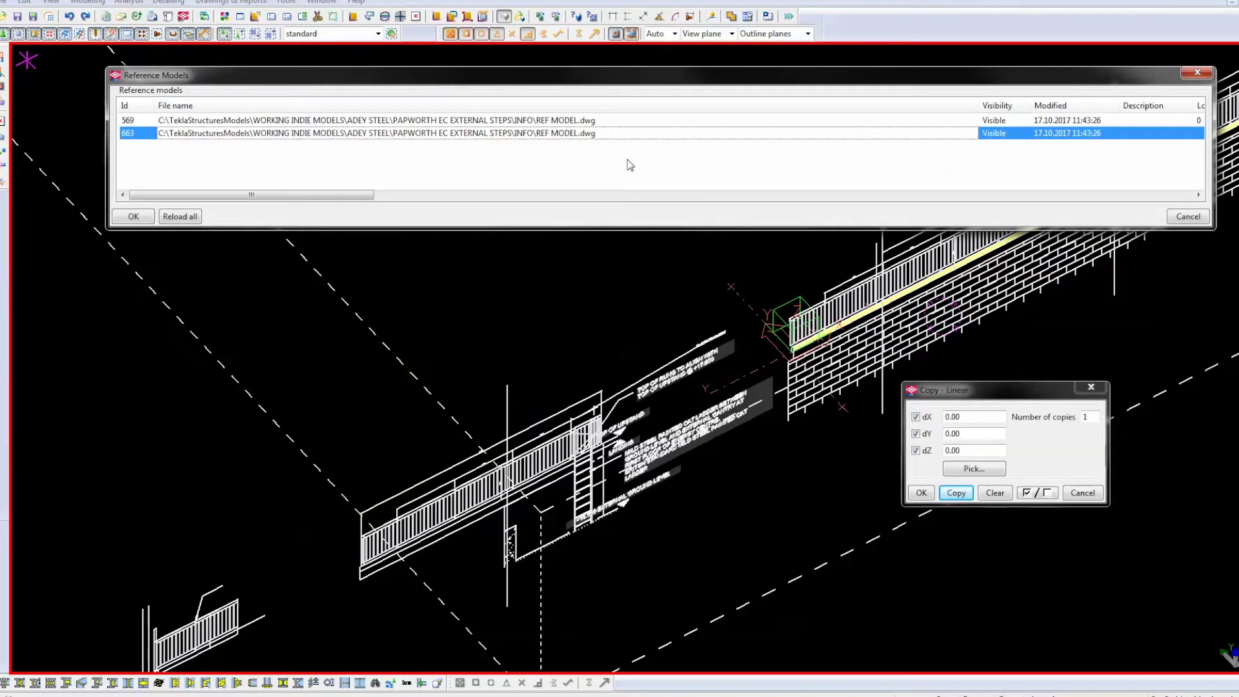
pyautogui.click(581, 168)
pyautogui.rightClick(538, 298)
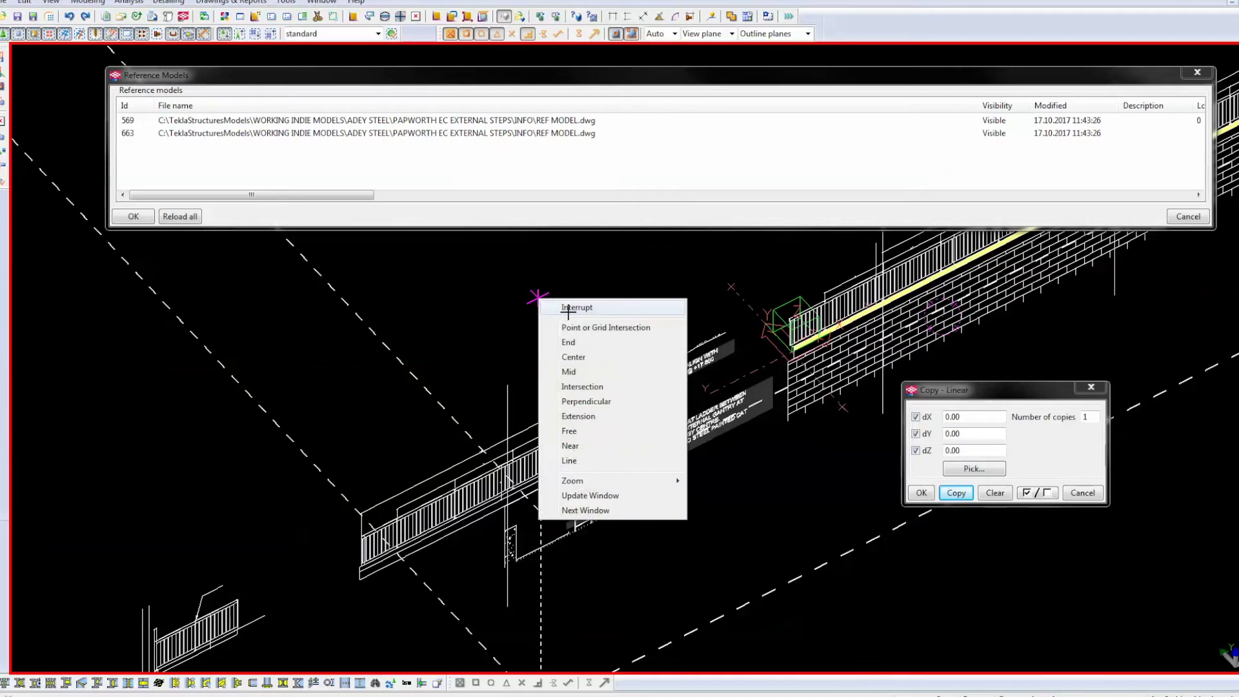
pyautogui.click(568, 308)
pyautogui.click(495, 134)
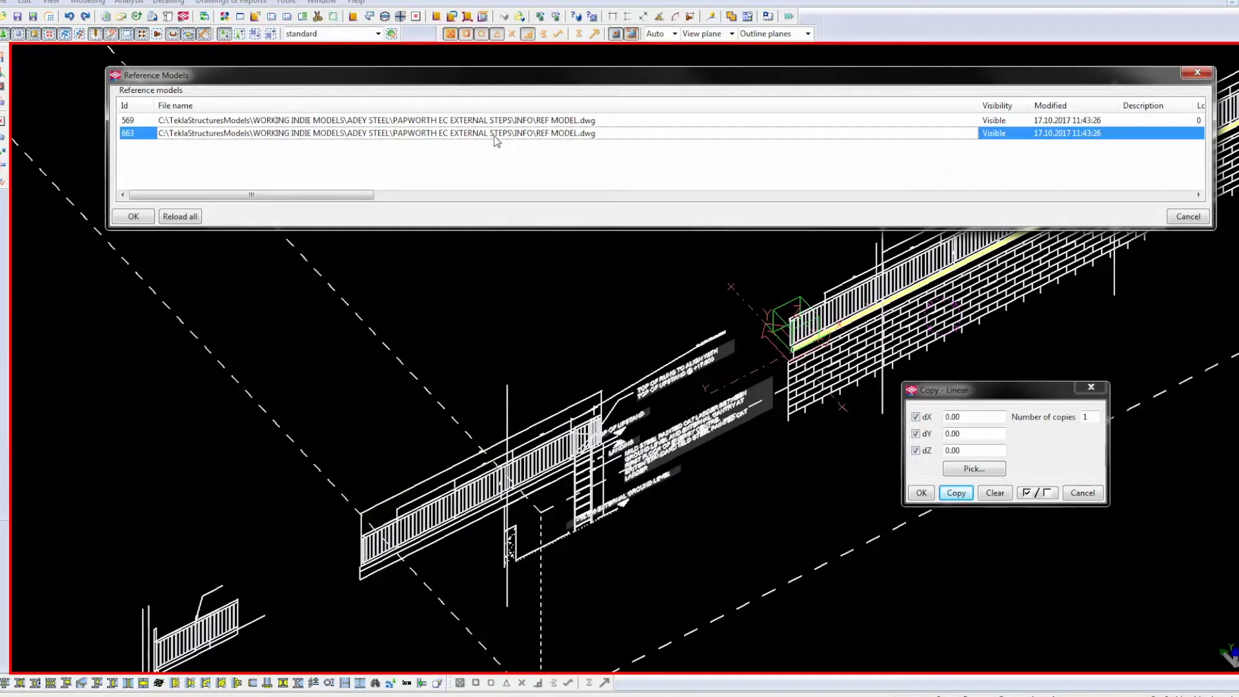
# Step: Rotate the selected copy by 90 degrees around the line from X -2100 to X -1050, with Y and Z at 0
pyautogui.rightClick(598, 315)
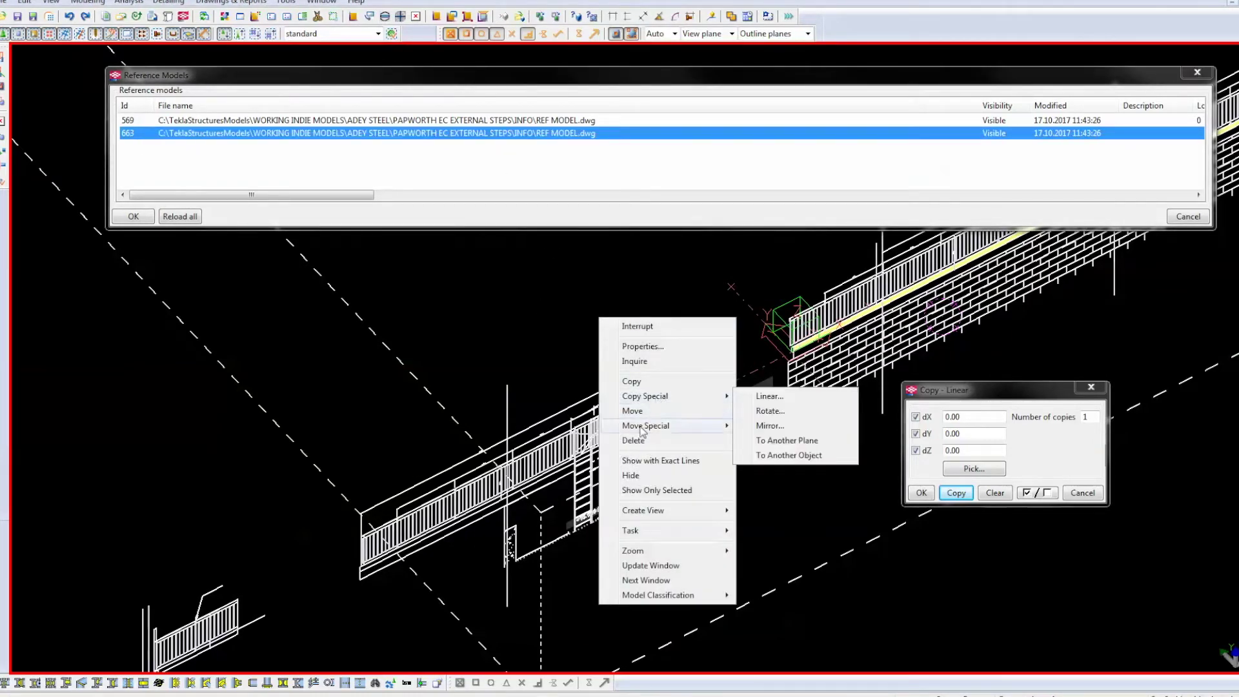
pyautogui.moveTo(642, 429)
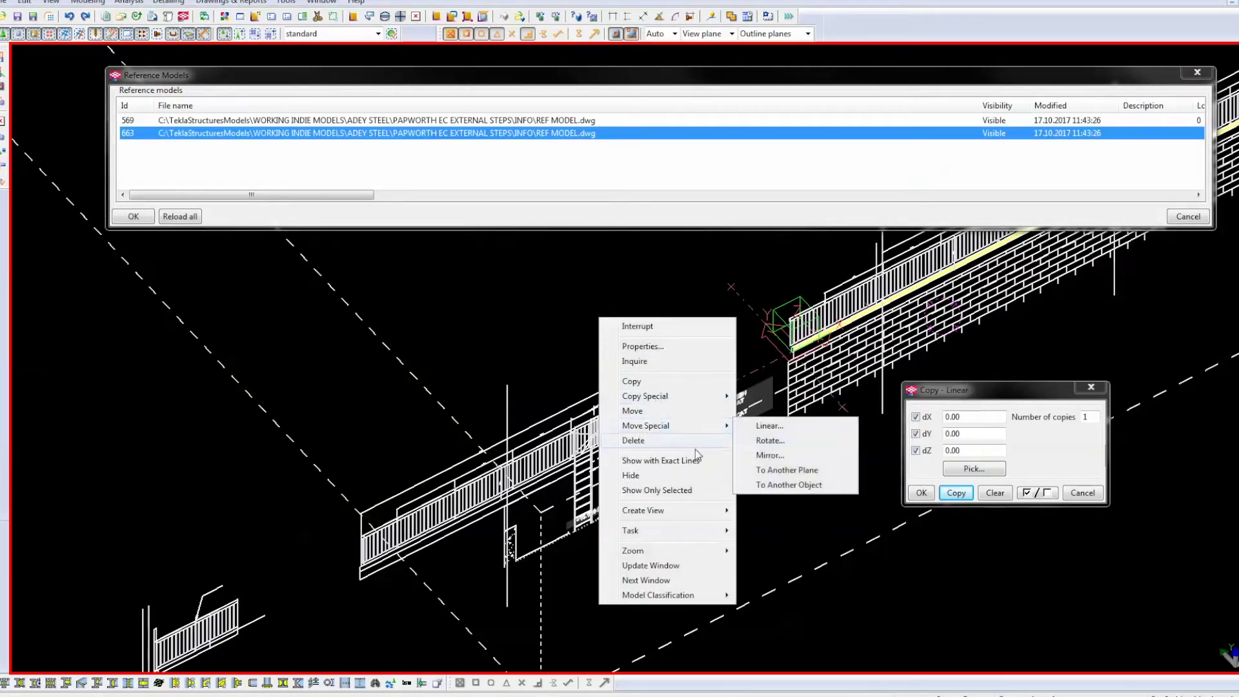
pyautogui.click(770, 441)
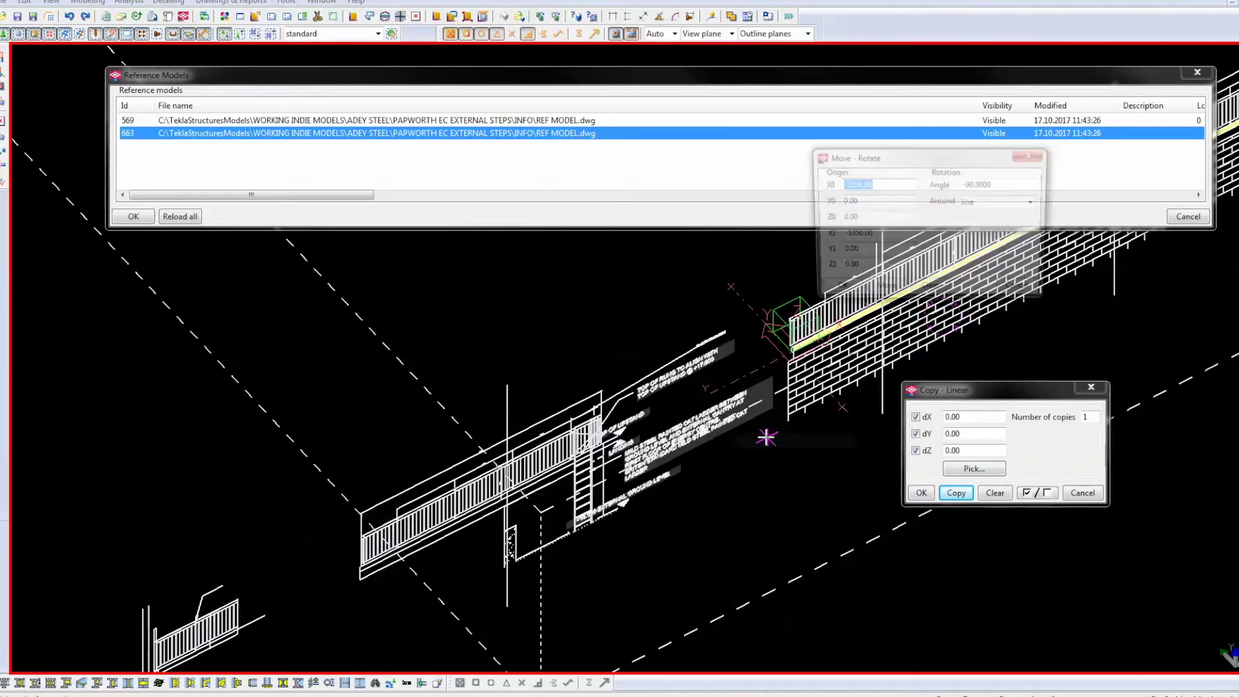
pyautogui.click(714, 390)
pyautogui.click(750, 373)
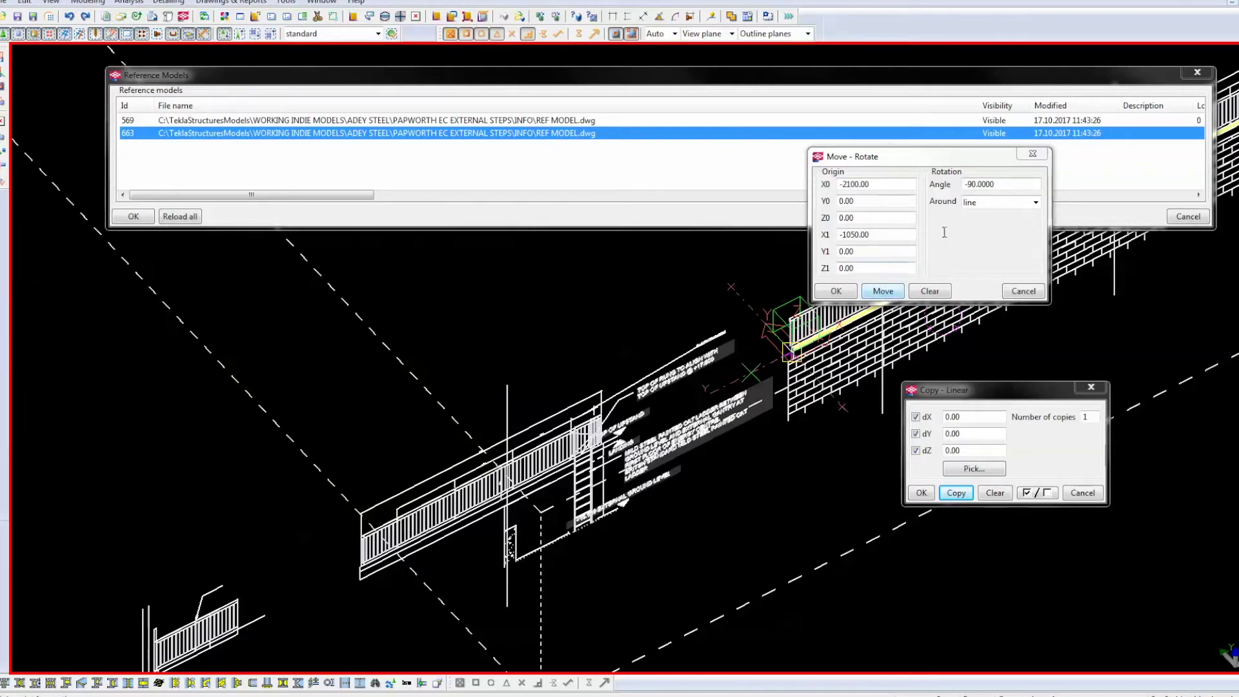
pyautogui.click(967, 185)
pyautogui.moveTo(963, 189); pyautogui.dragTo(971, 188)
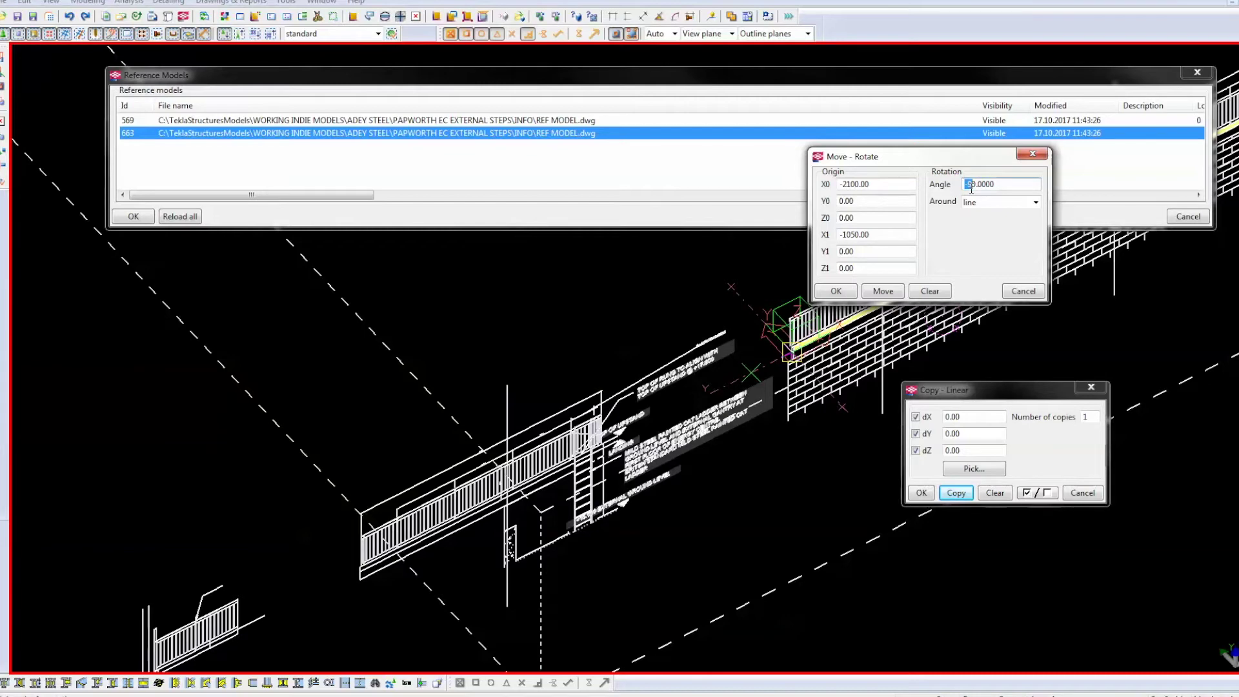
pyautogui.write('9')
pyautogui.click(881, 292)
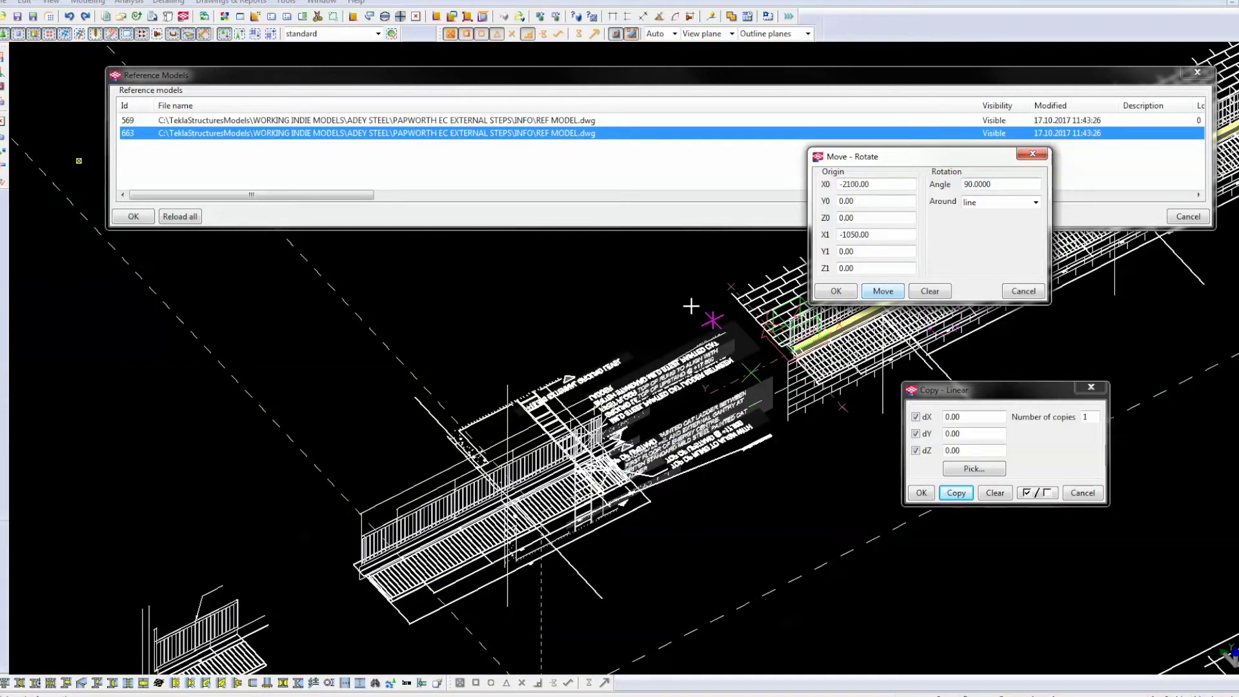
# Step: Rotate the copy two more times by 90 degrees around the same line, and inspect the plan in the isometric view
pyautogui.rightClick(668, 305)
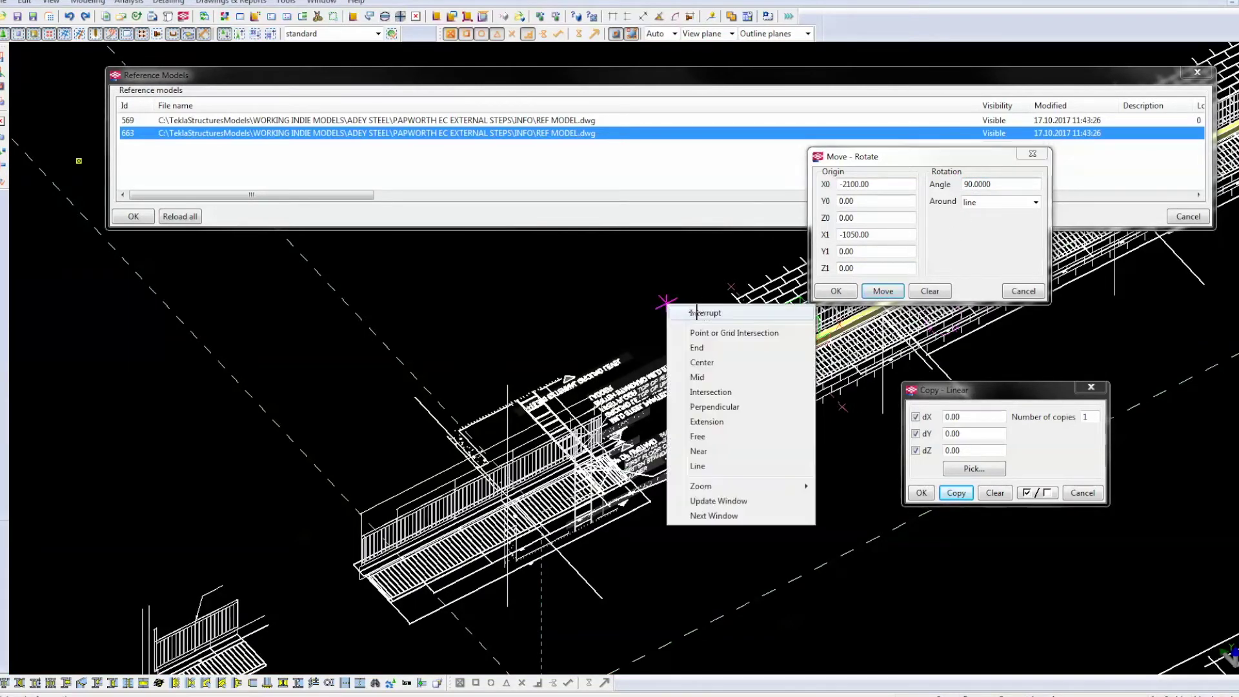
pyautogui.click(761, 311)
pyautogui.moveTo(810, 496); pyautogui.dragTo(373, 473, button='middle')
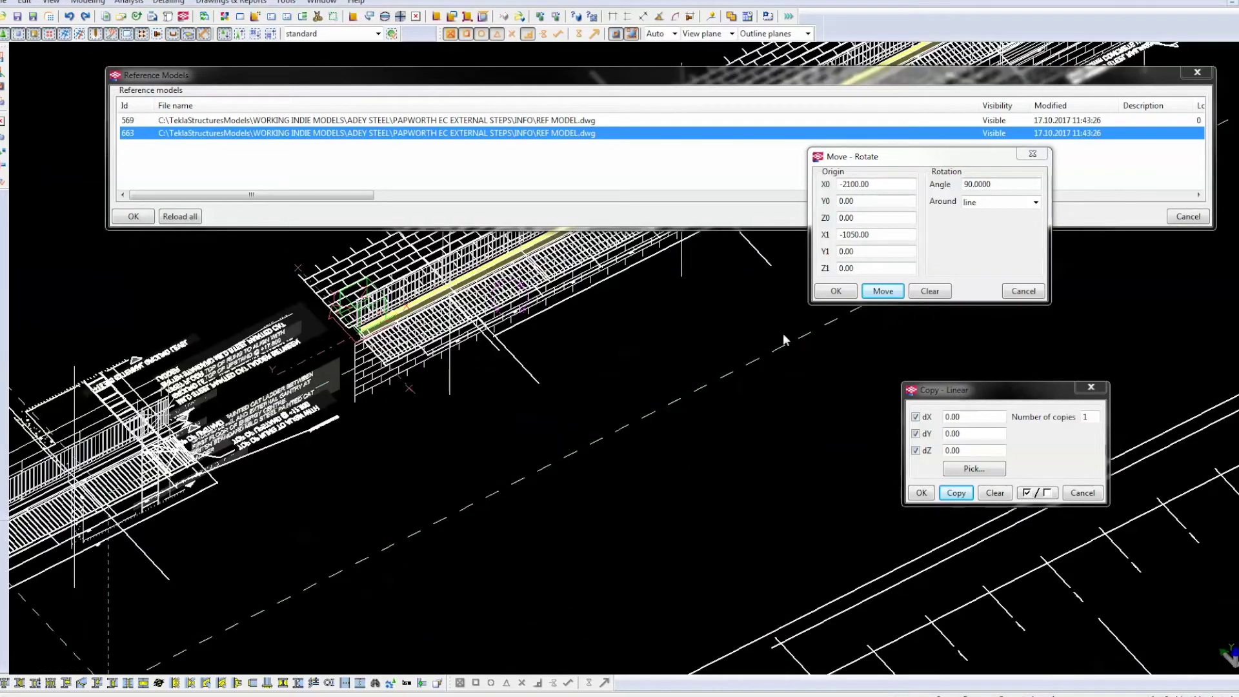
pyautogui.click(882, 291)
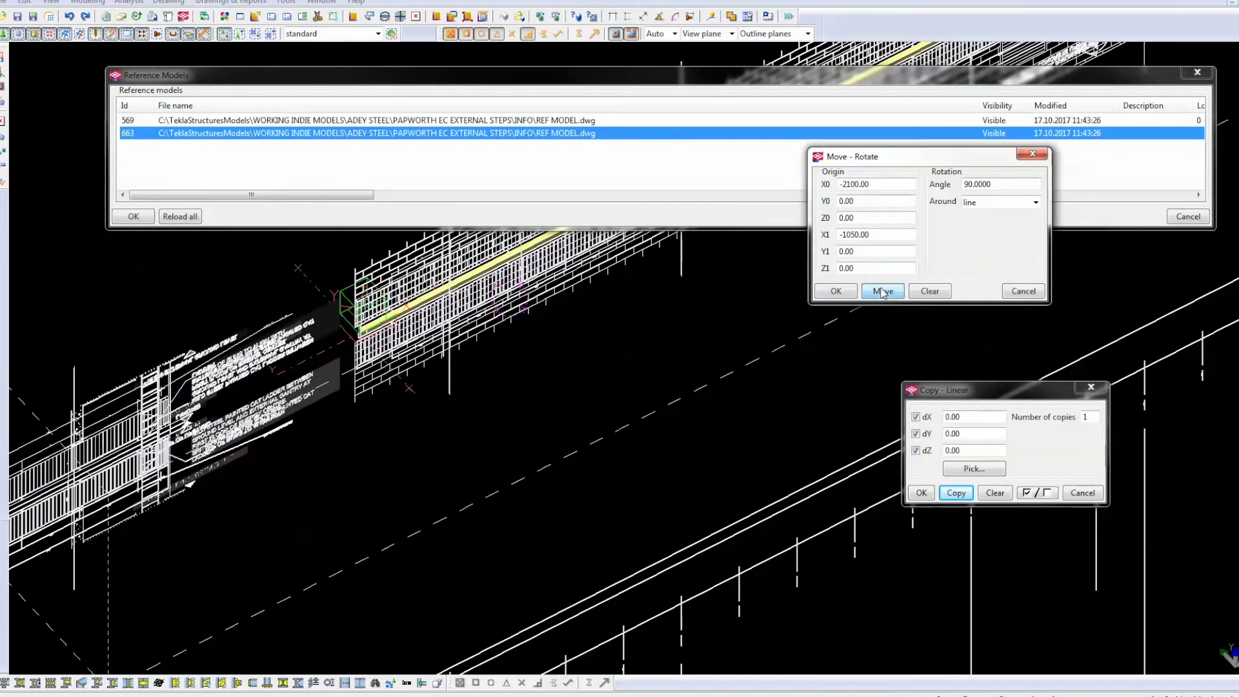
pyautogui.click(882, 291)
pyautogui.click(509, 432)
pyautogui.moveTo(520, 523); pyautogui.dragTo(609, 688, button='middle')
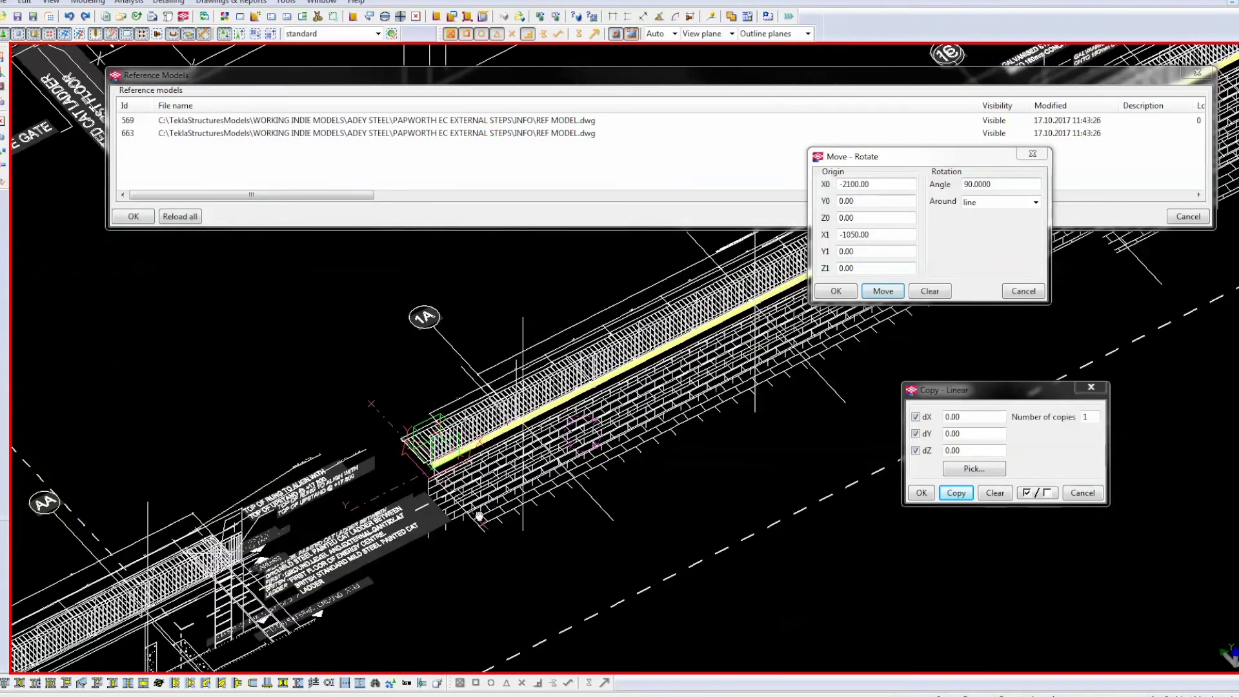
pyautogui.moveTo(362, 315); pyautogui.dragTo(444, 618, button='middle')
pyautogui.scroll(-2, 459, 546)
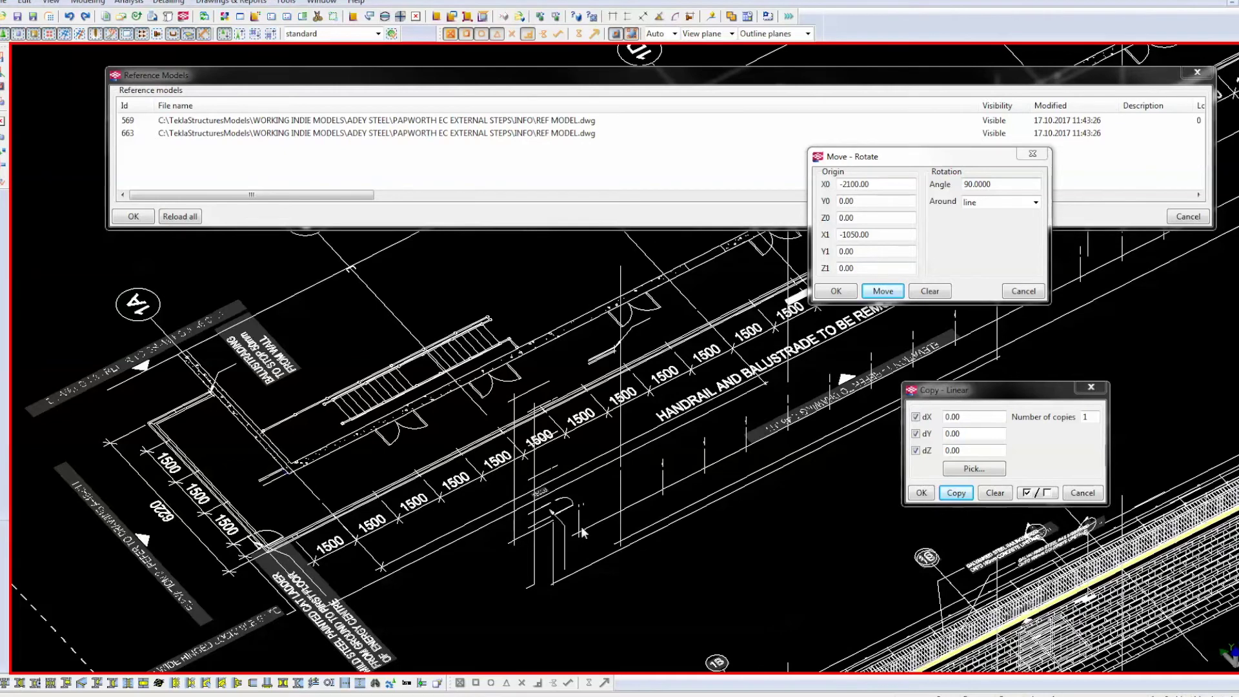
pyautogui.moveTo(580, 531); pyautogui.dragTo(315, 365, button='middle')
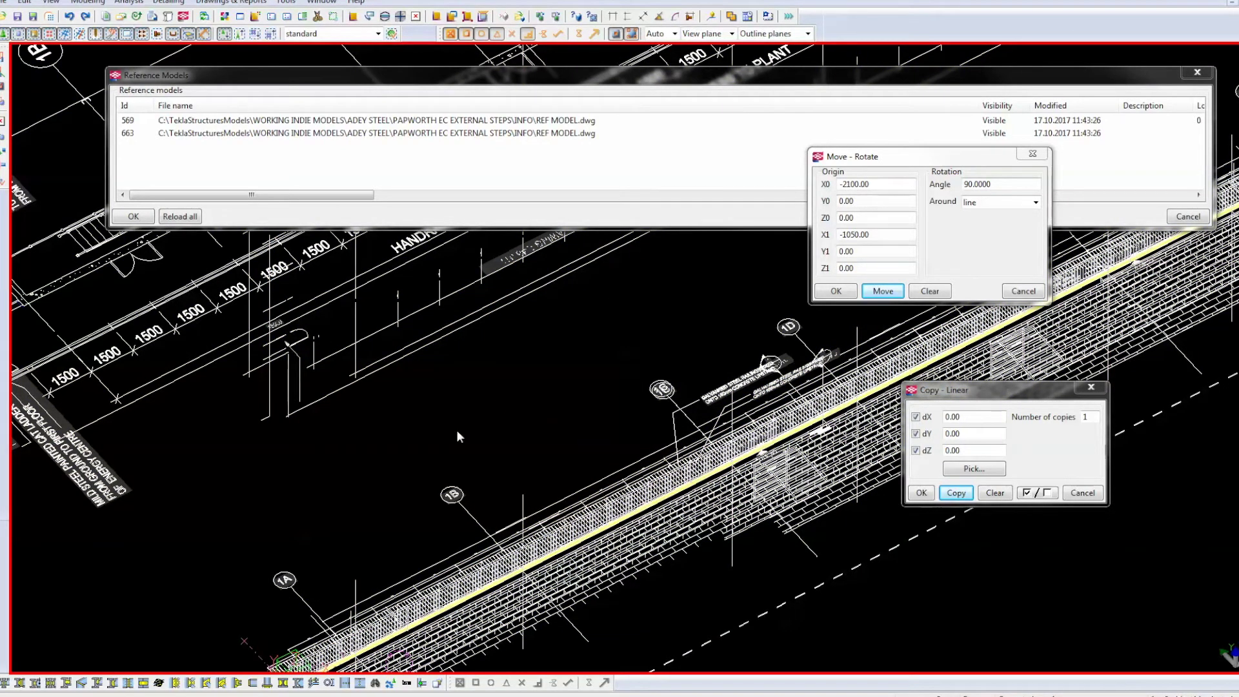
# Step: Start a linear move of the flat reference copy, picking its base point on the first post beside the gate in the plan view
pyautogui.hotkey('ctrl', 'p')
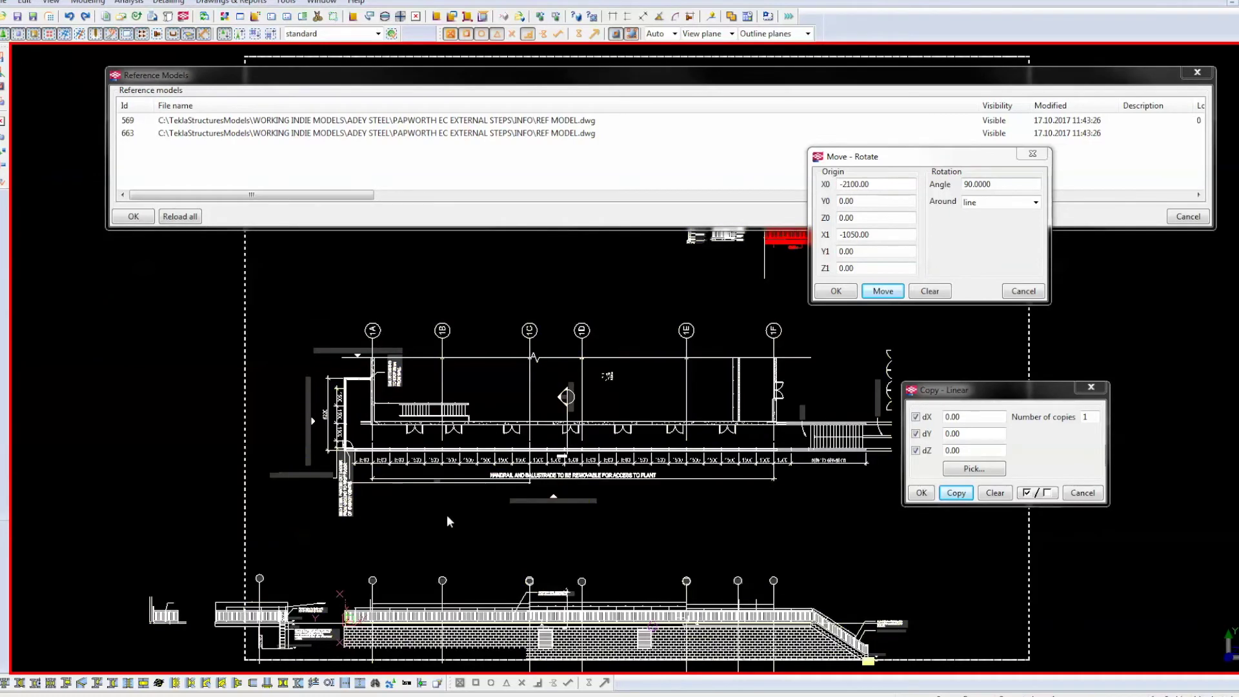
pyautogui.moveTo(414, 451); pyautogui.dragTo(414, 451)
pyautogui.moveTo(351, 529); pyautogui.dragTo(505, 369, button='middle')
pyautogui.scroll(2, 504, 369)
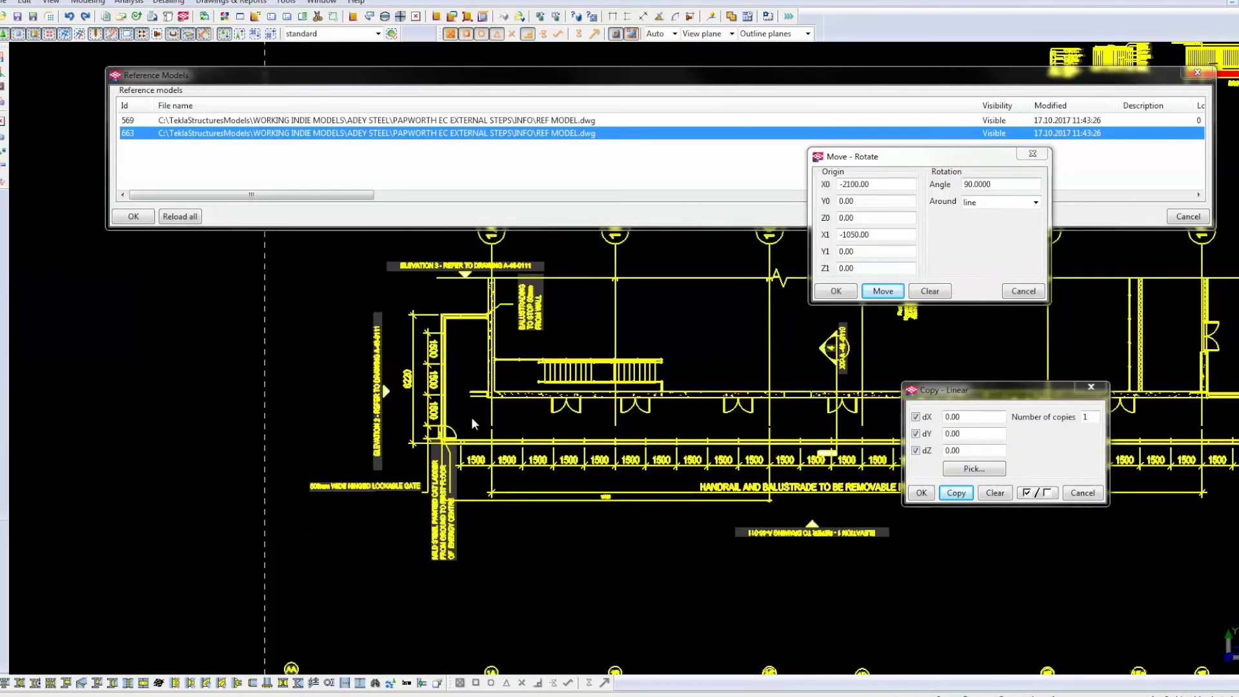
pyautogui.scroll(3, 463, 439)
pyautogui.scroll(3, 436, 486)
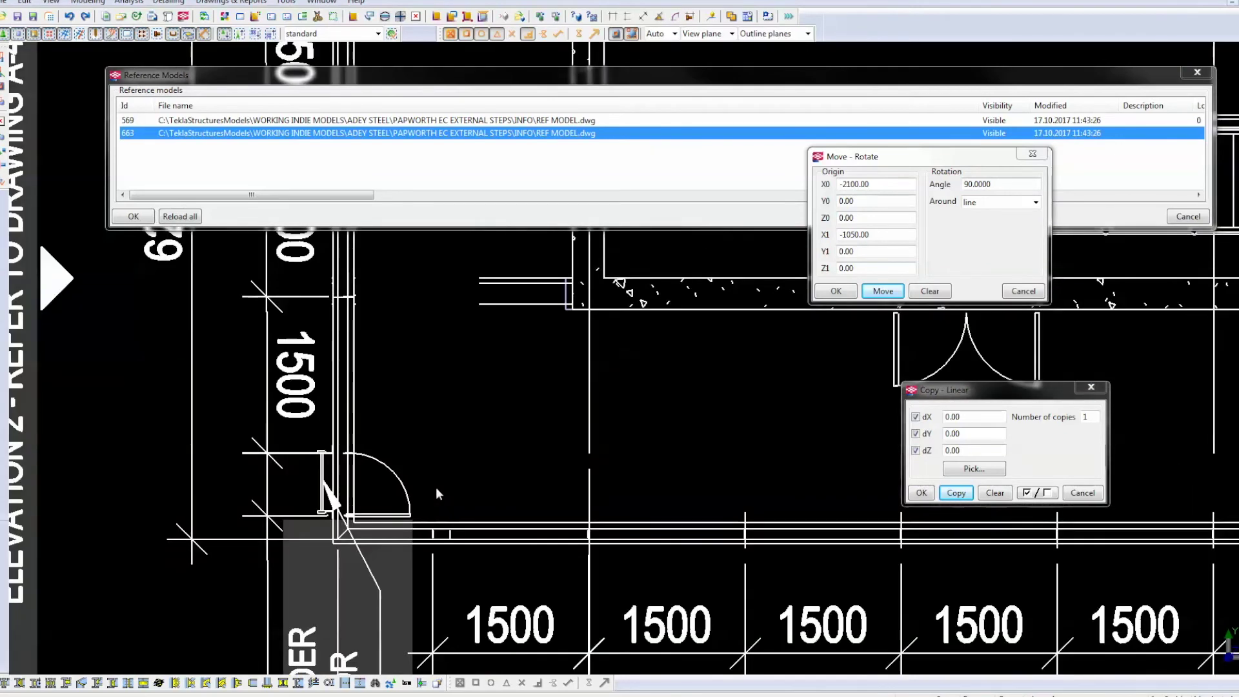
pyautogui.scroll(1, 436, 486)
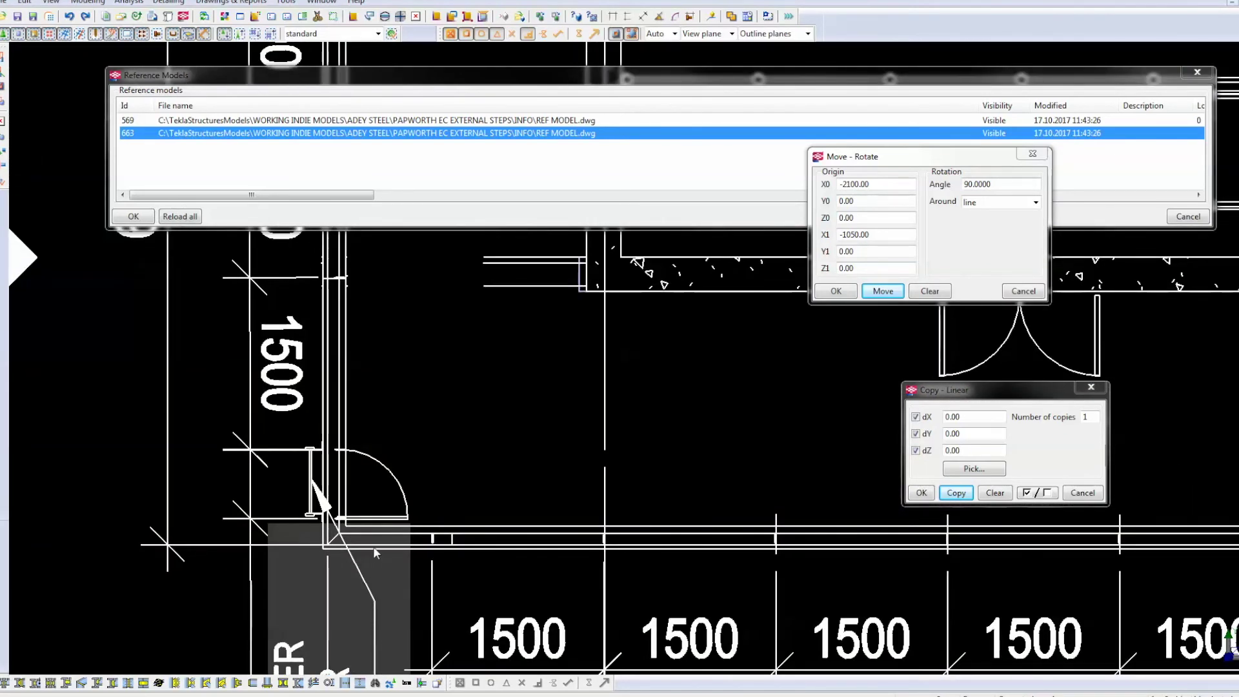
pyautogui.scroll(3, 435, 564)
pyautogui.scroll(2, 438, 575)
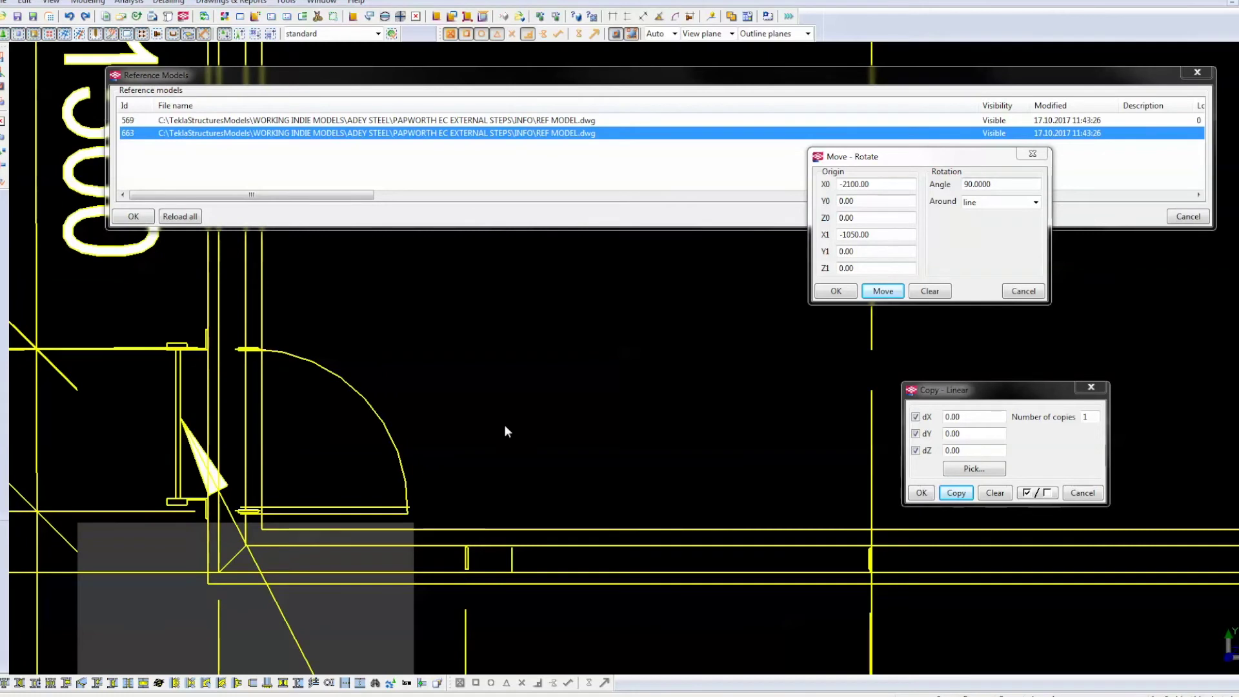
pyautogui.rightClick(514, 393)
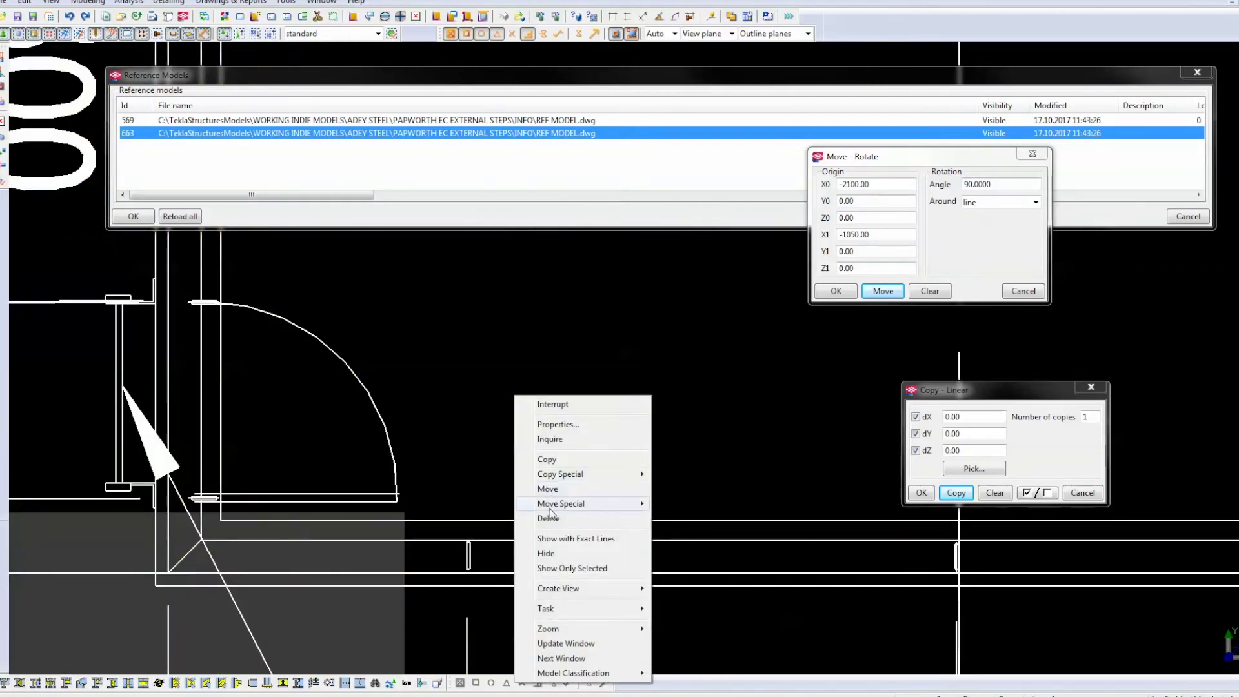
pyautogui.moveTo(619, 504)
pyautogui.click(681, 504)
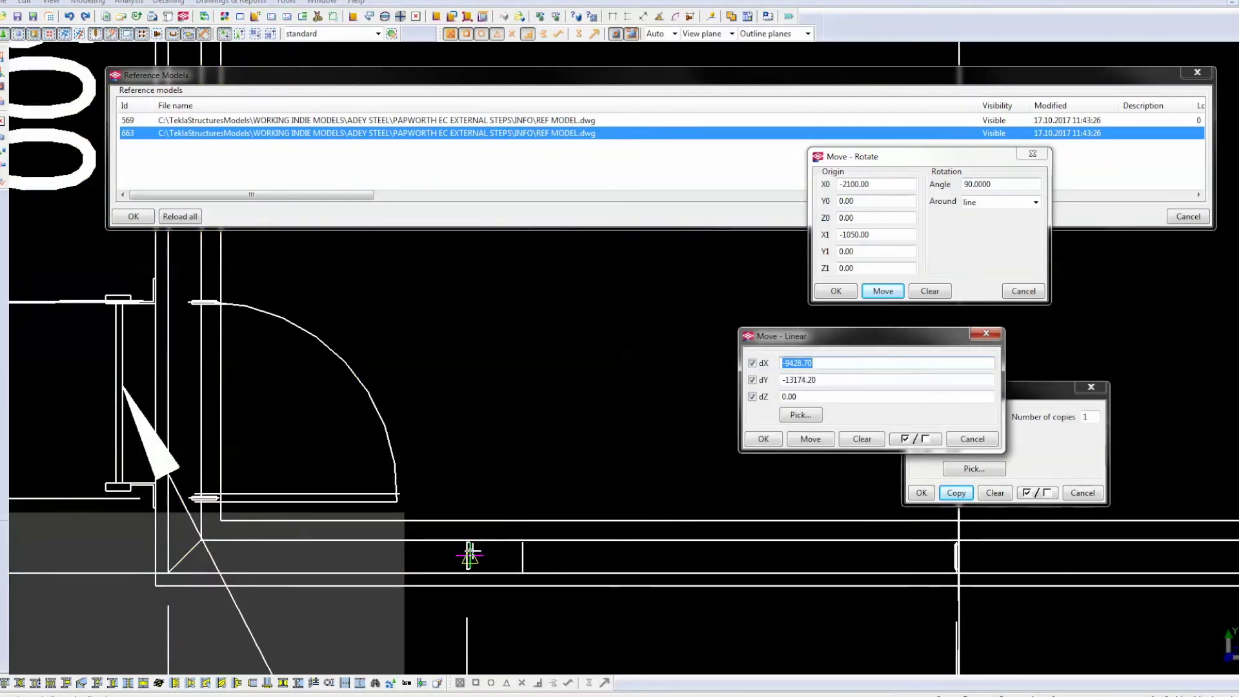
pyautogui.click(467, 556)
# Step: Pick the destination on the horizontal grid line beside the elevation and move the copy with dX excluded, dY -14941.31 and dZ 0
pyautogui.scroll(-2, 457, 381)
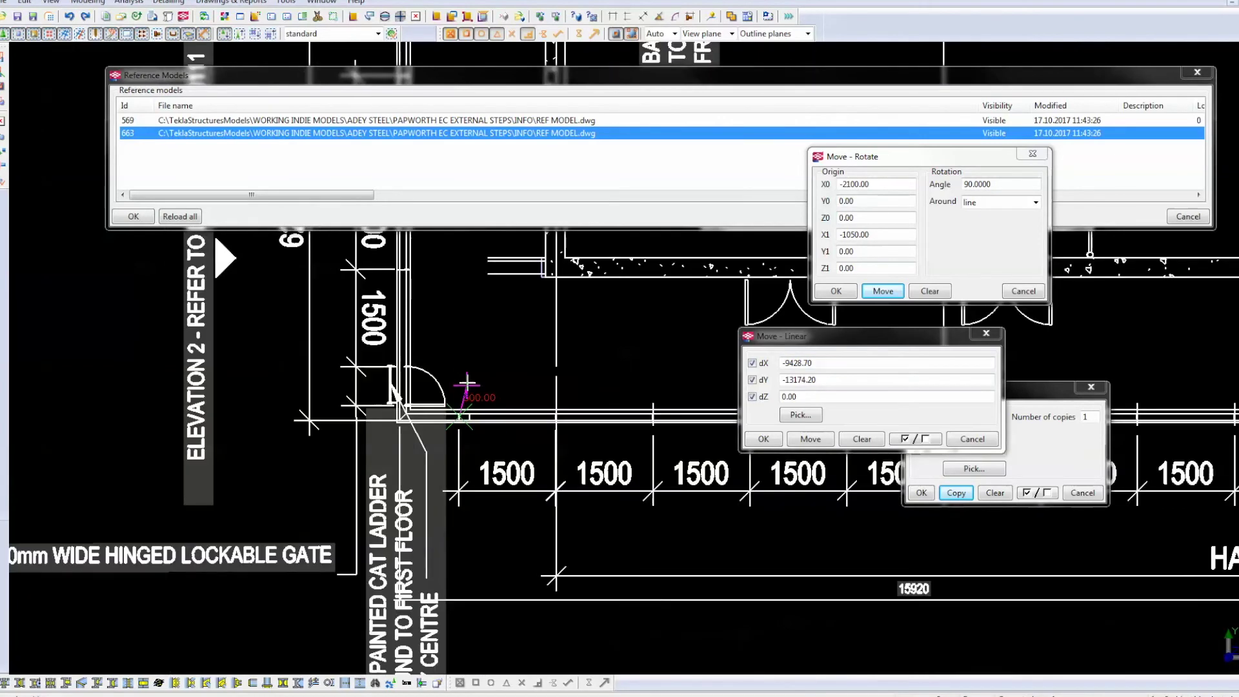
pyautogui.scroll(-3, 460, 380)
pyautogui.scroll(-5, 465, 388)
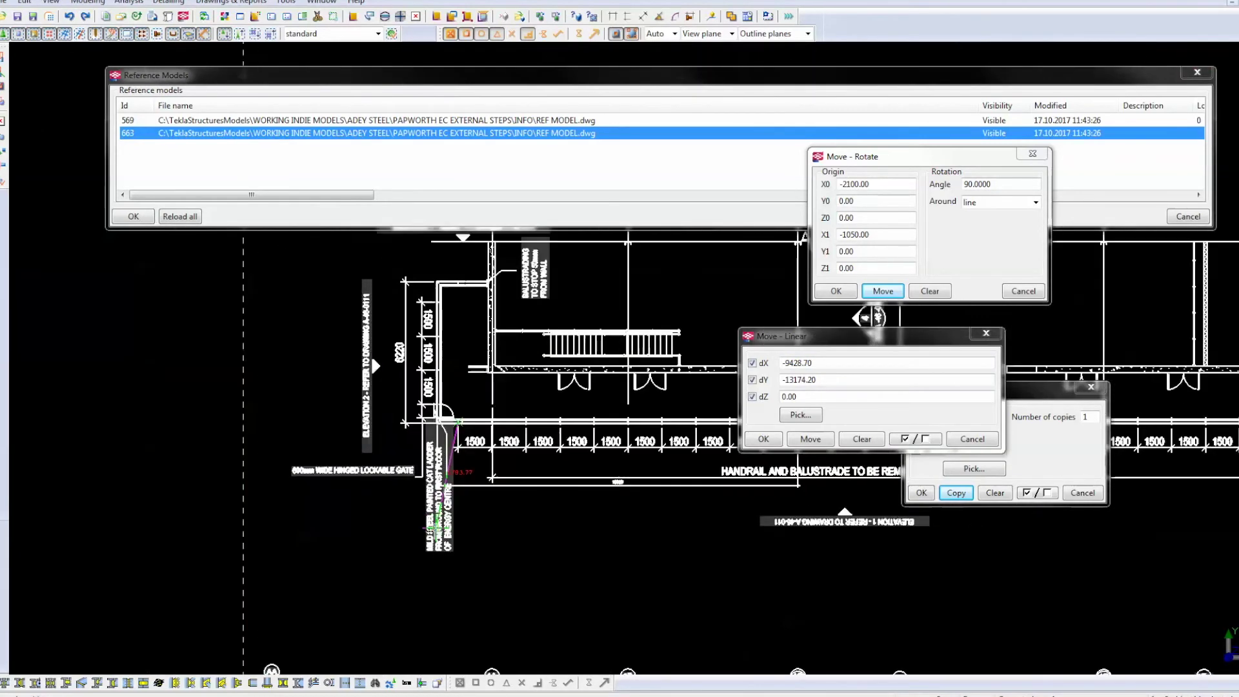
pyautogui.moveTo(433, 554); pyautogui.dragTo(522, 281, button='middle')
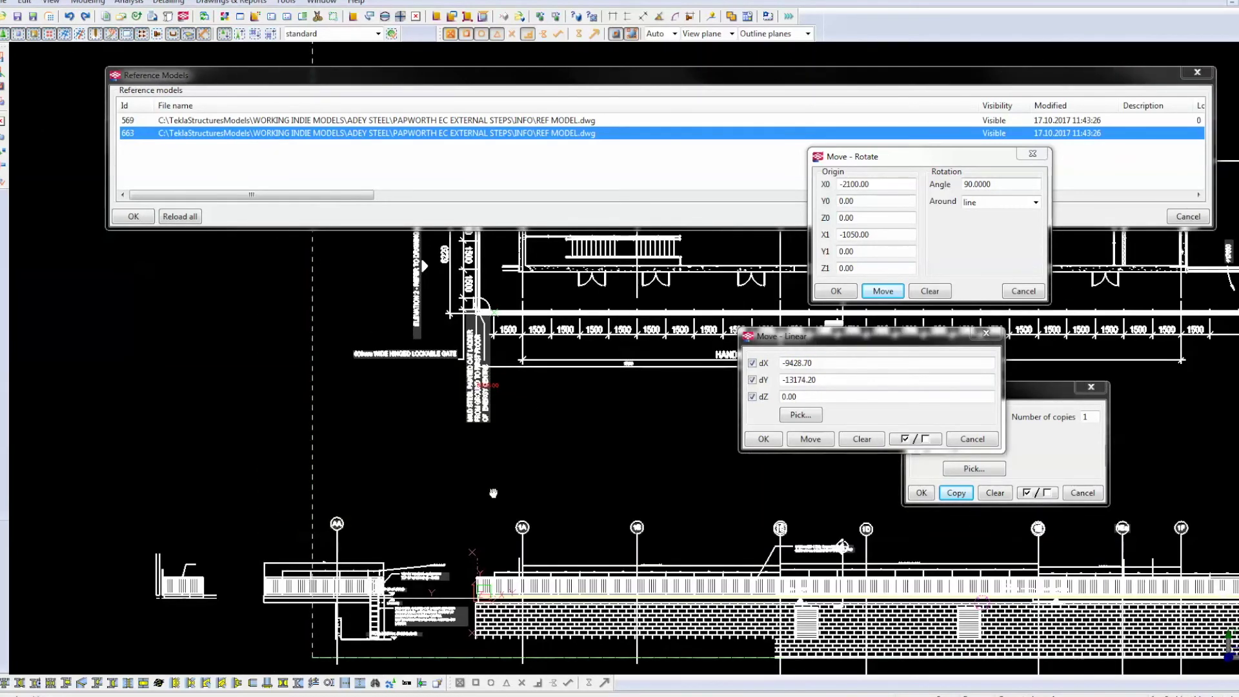
pyautogui.scroll(3, 503, 465)
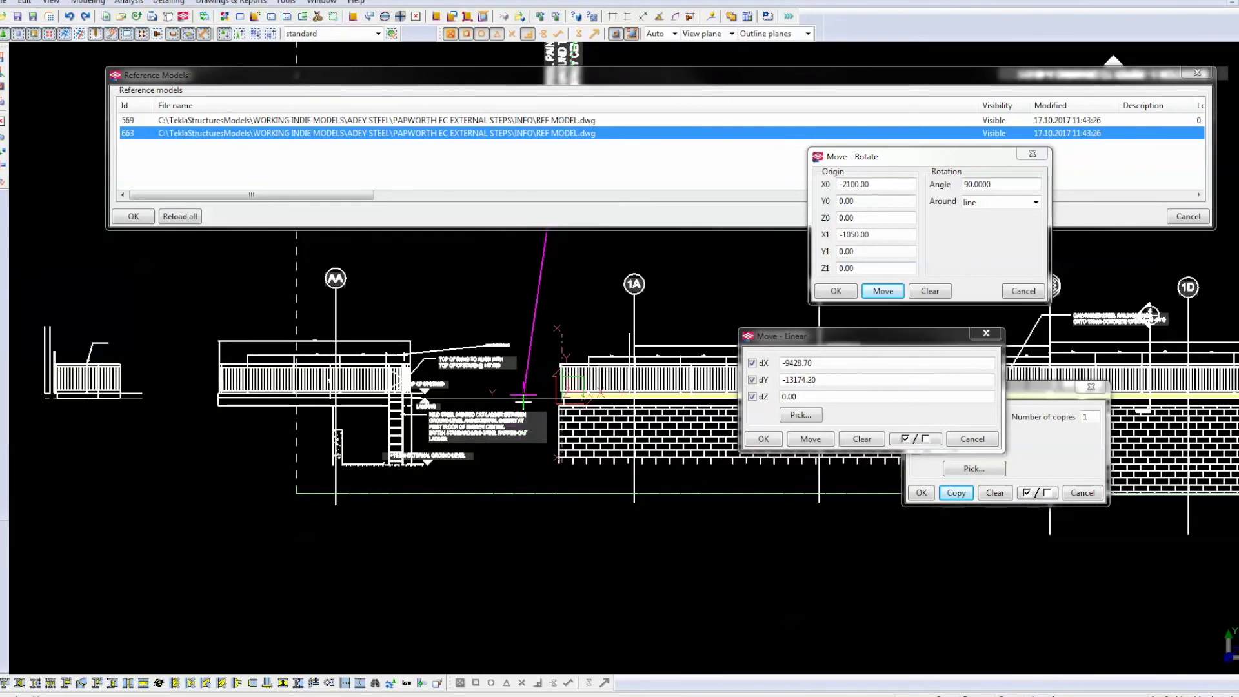
pyautogui.scroll(3, 546, 386)
pyautogui.scroll(2, 545, 386)
pyautogui.scroll(2, 545, 386)
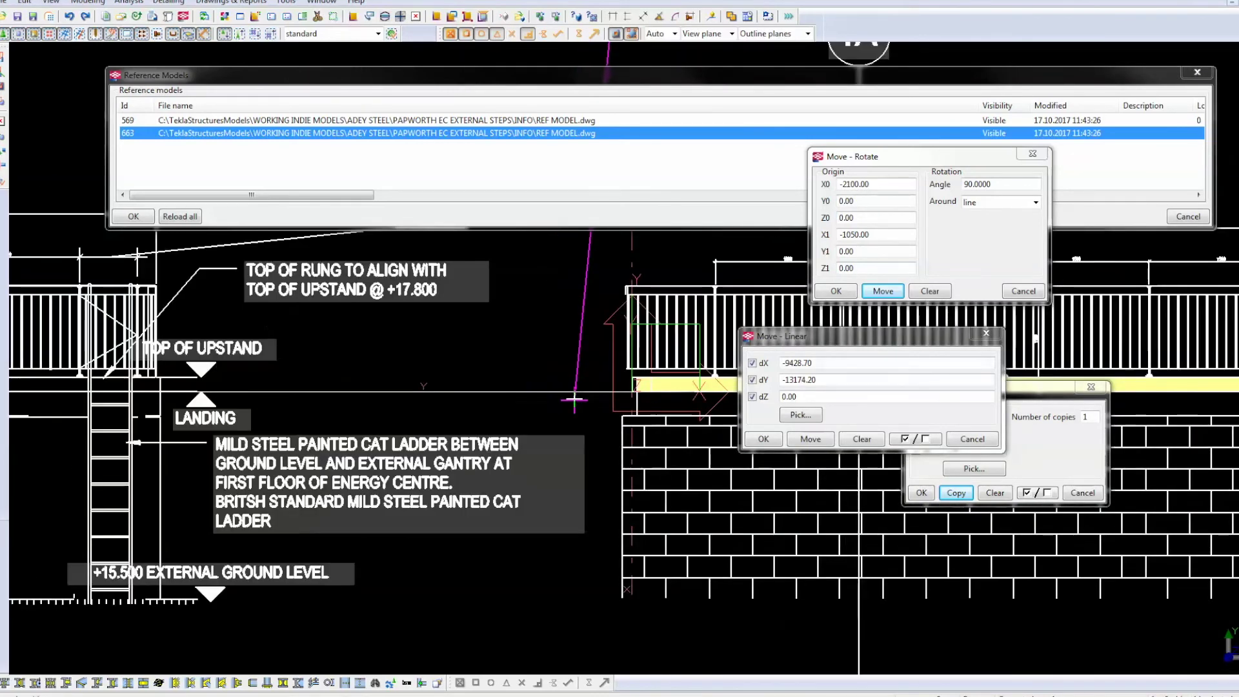
pyautogui.click(577, 393)
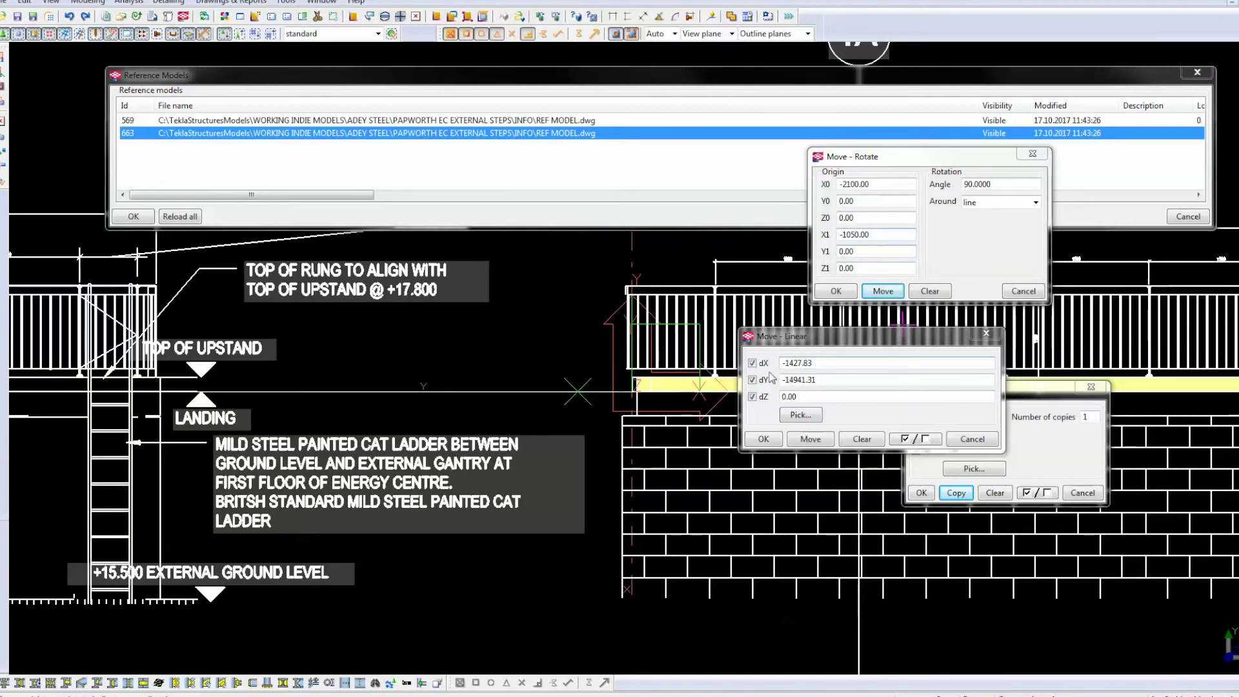
pyautogui.click(753, 364)
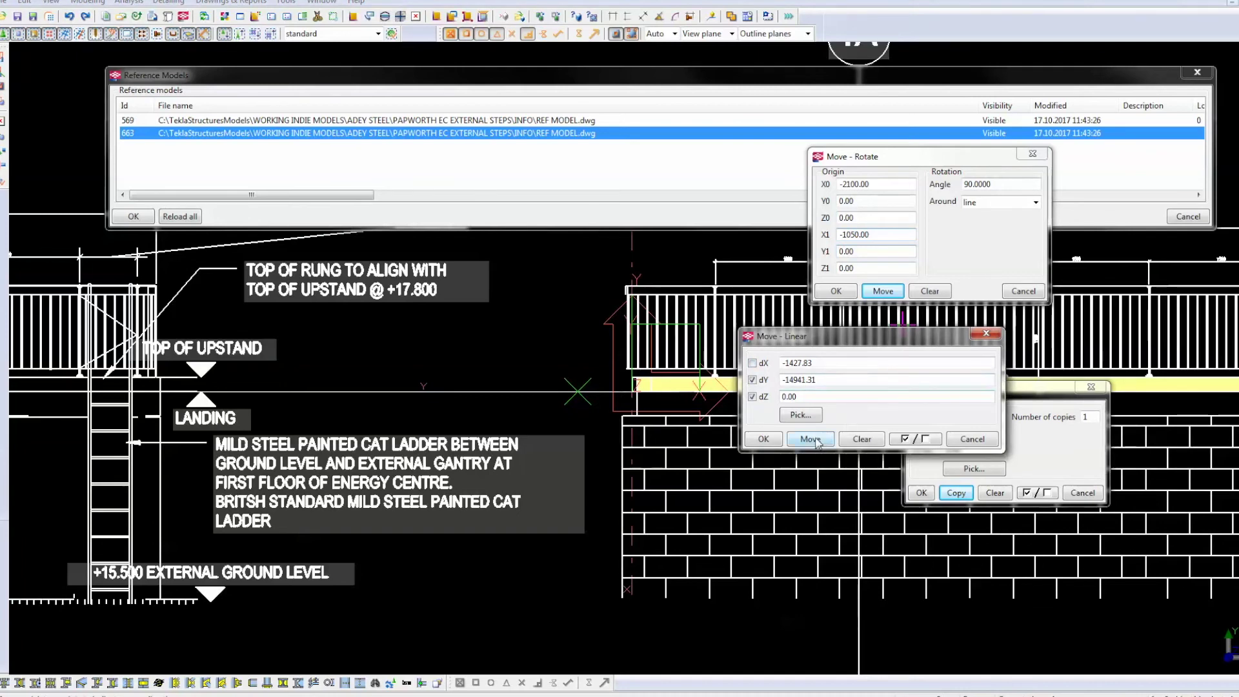
pyautogui.click(816, 442)
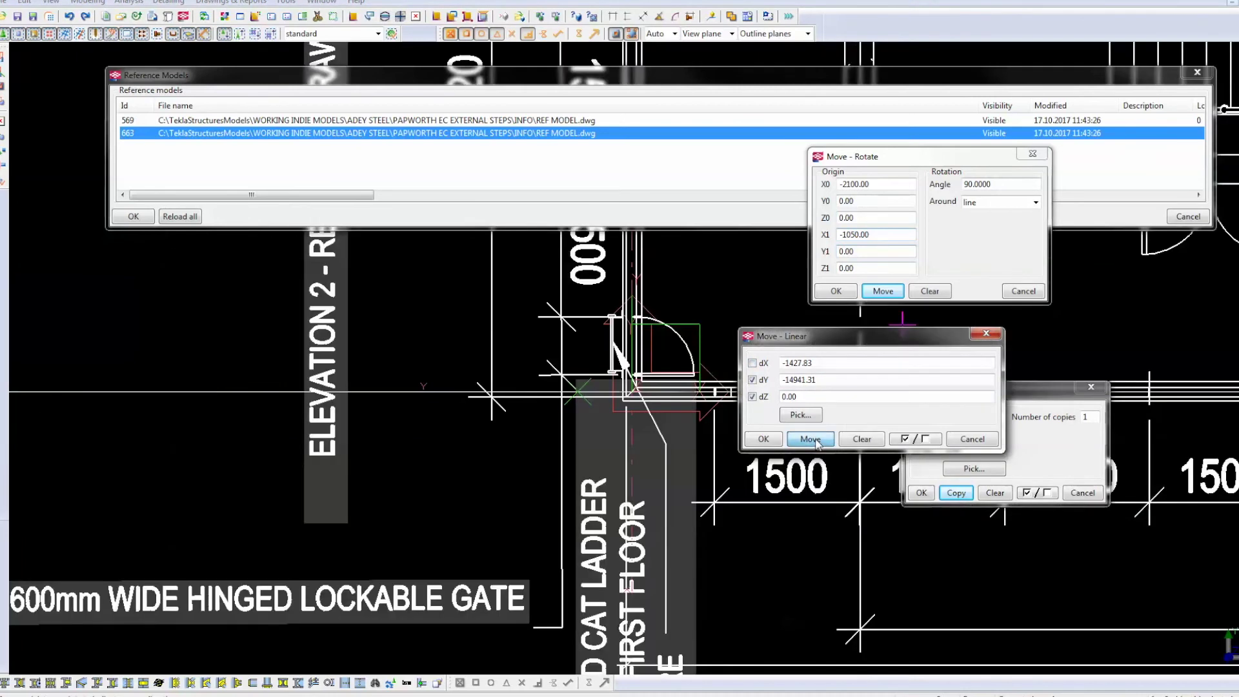
# Step: Interrupt the move command and close the reference model list and the rotate, linear move and linear copy dialogs
pyautogui.rightClick(394, 317)
pyautogui.click(445, 327)
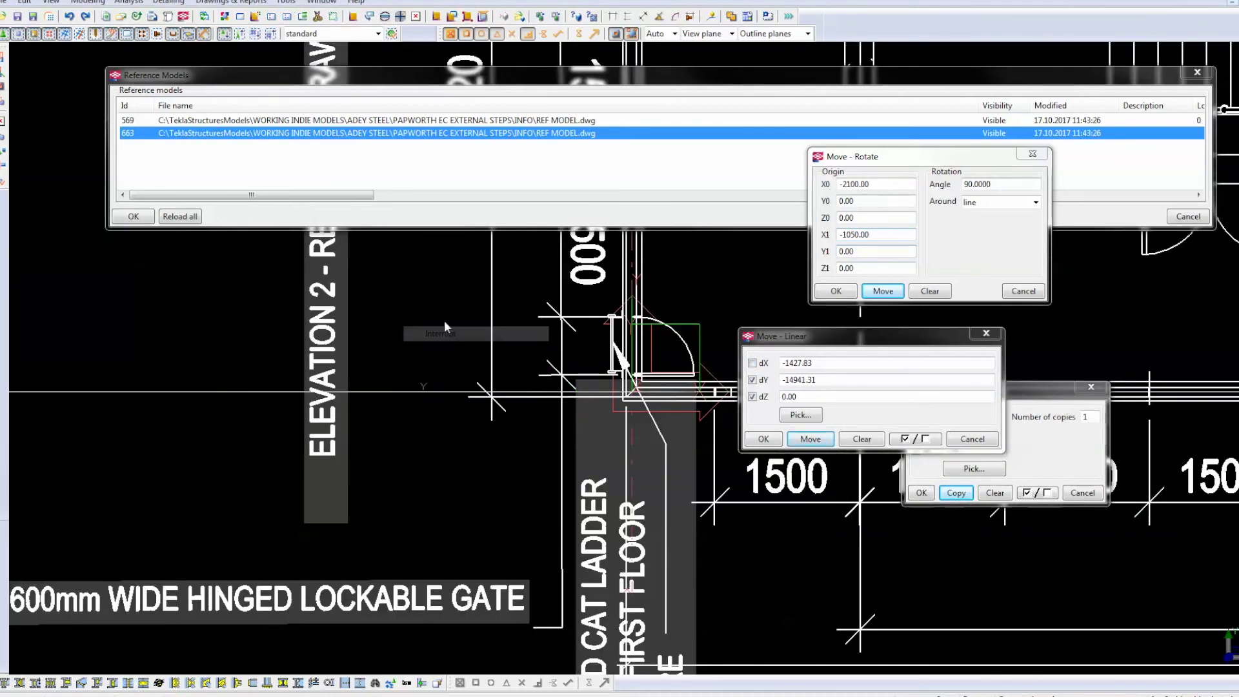
pyautogui.click(1198, 72)
pyautogui.click(1033, 153)
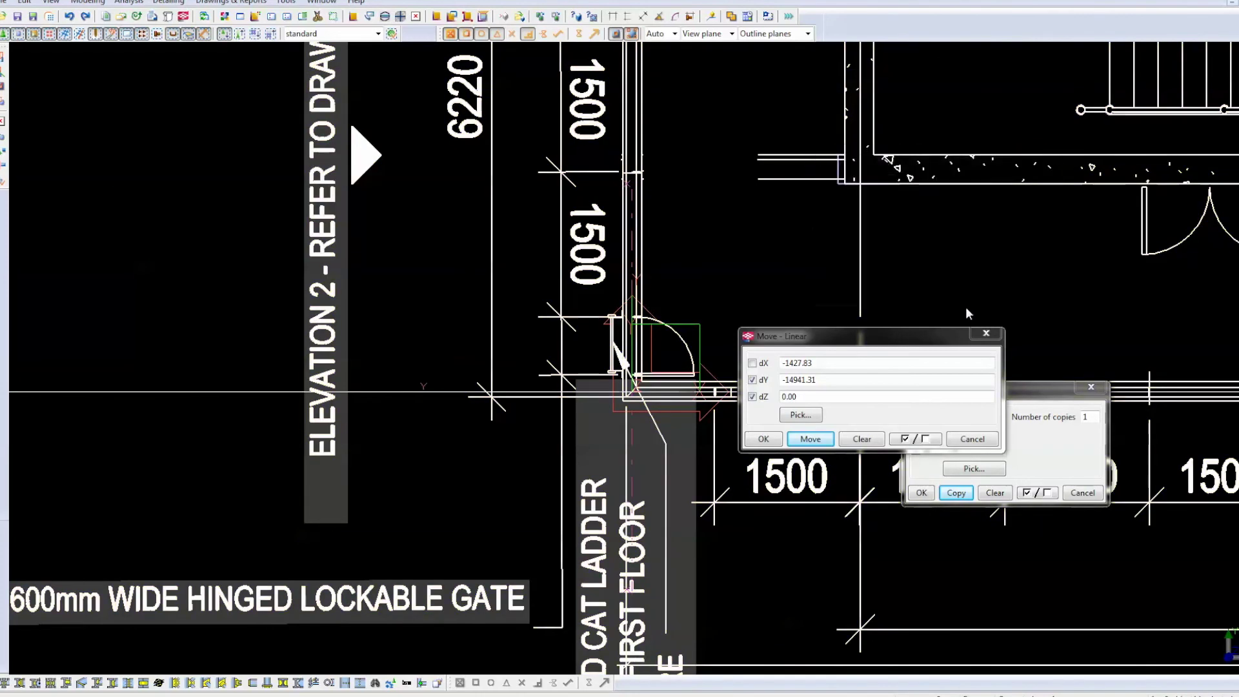
pyautogui.click(987, 333)
pyautogui.click(1091, 387)
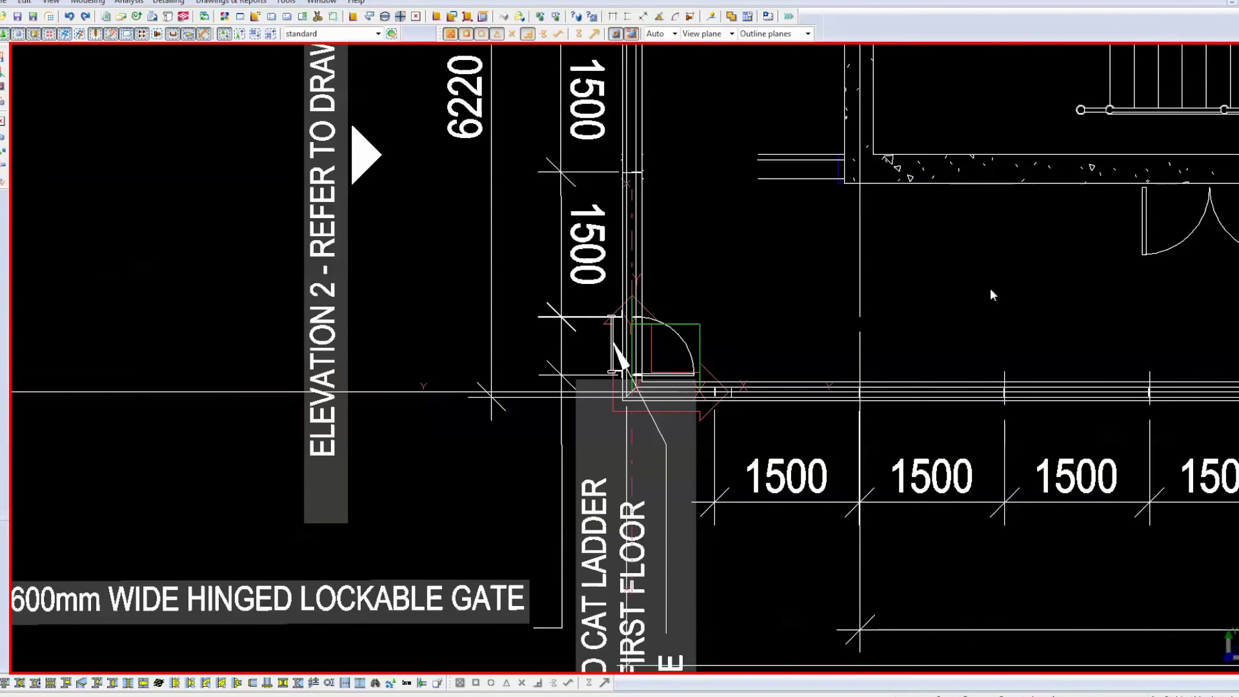
# Step: Examine in the isometric and plan views how the plan copy aligns with the upright elevation
pyautogui.hotkey('ctrl', 'p')
pyautogui.moveTo(774, 519); pyautogui.dragTo(826, 370, button='middle')
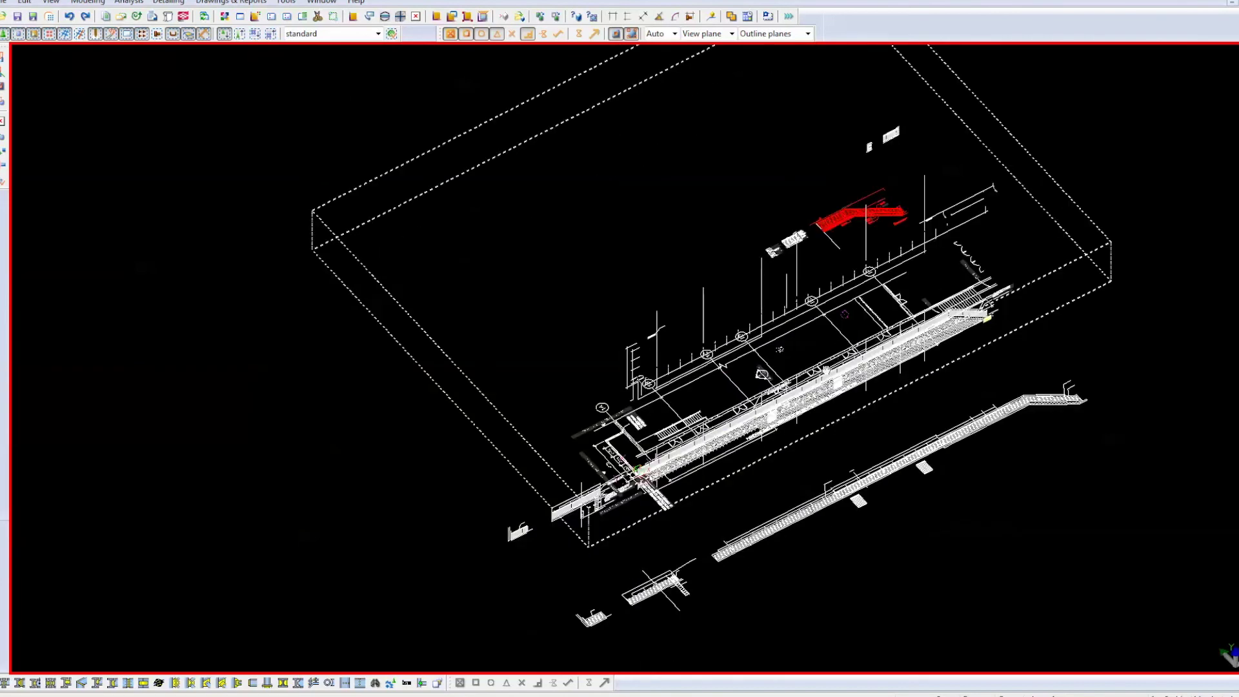
pyautogui.scroll(3, 741, 374)
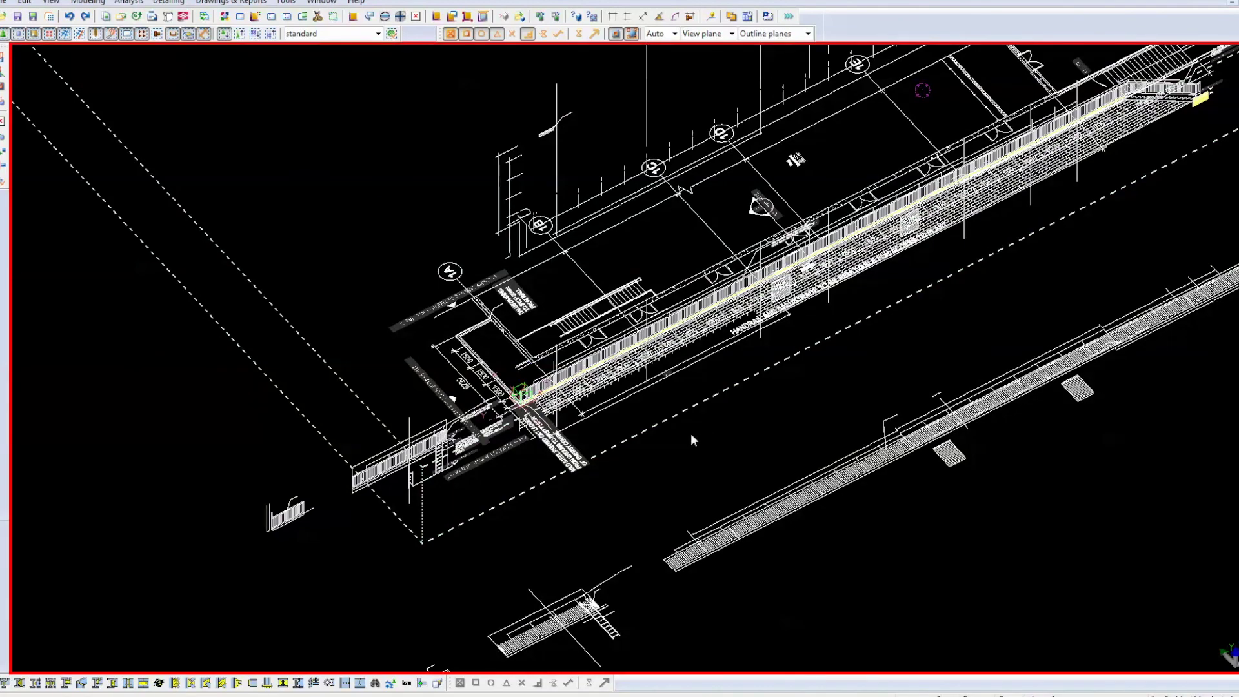
pyautogui.hotkey('ctrl', 'p')
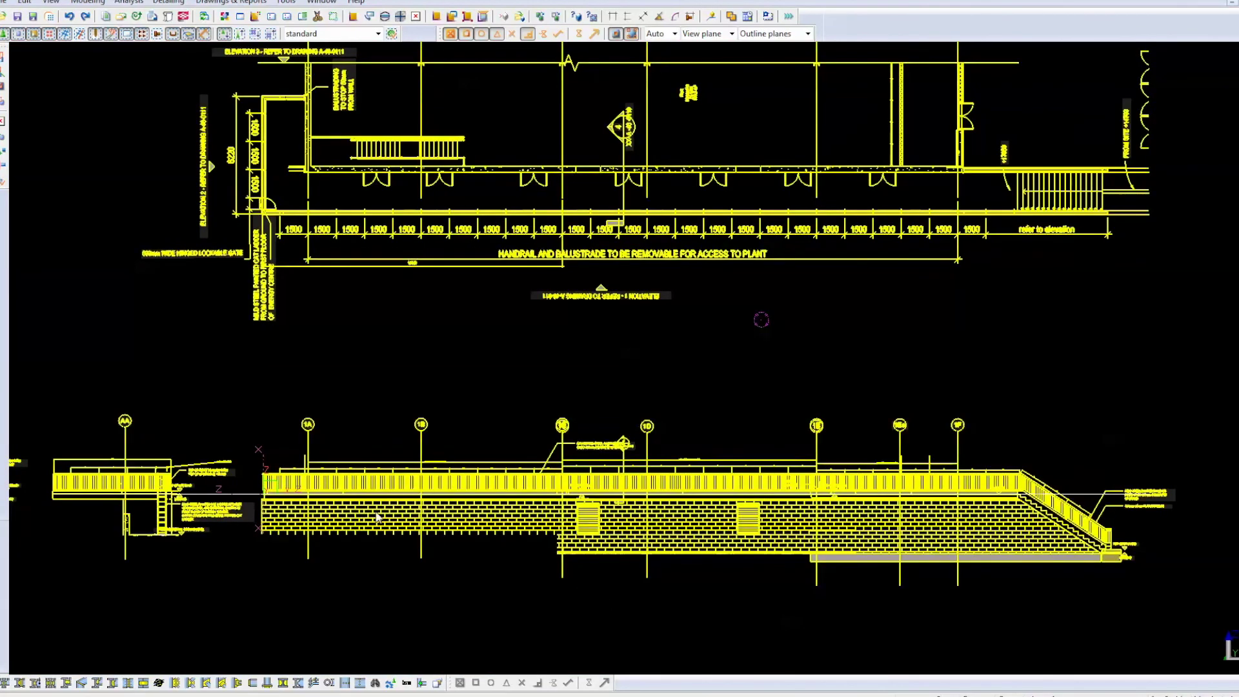
pyautogui.hotkey('ctrl', 'p')
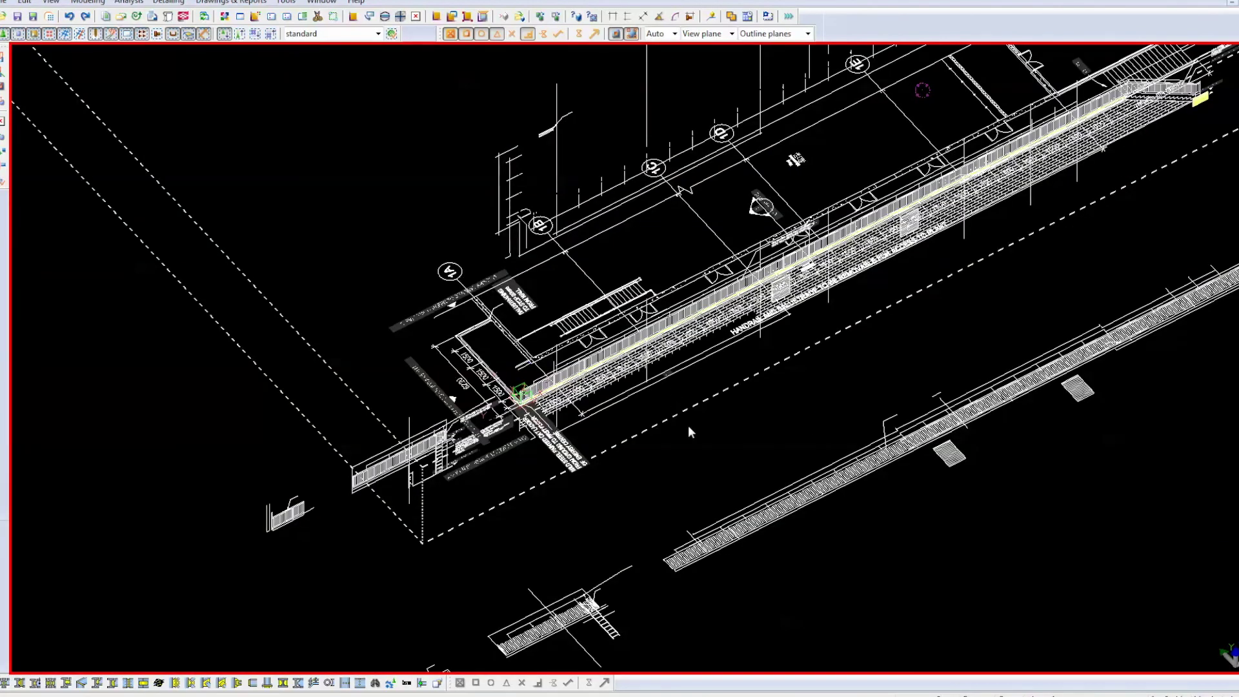
pyautogui.hotkey('ctrl', 'p')
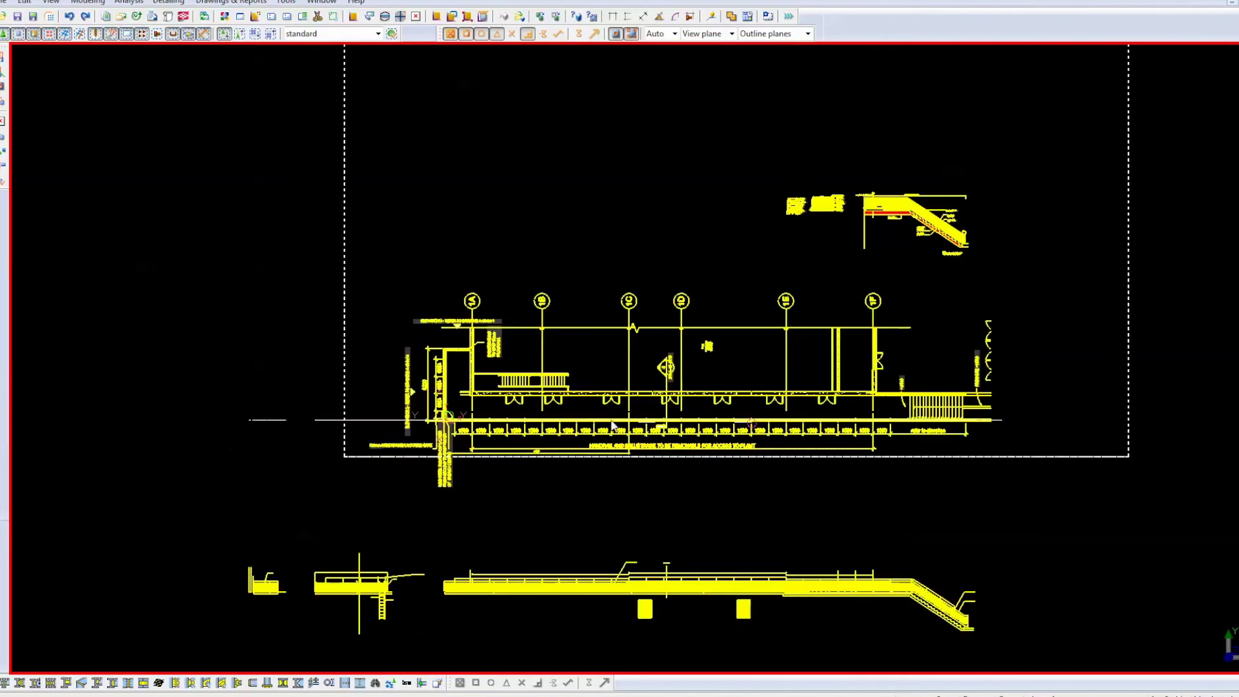
pyautogui.scroll(2, 654, 367)
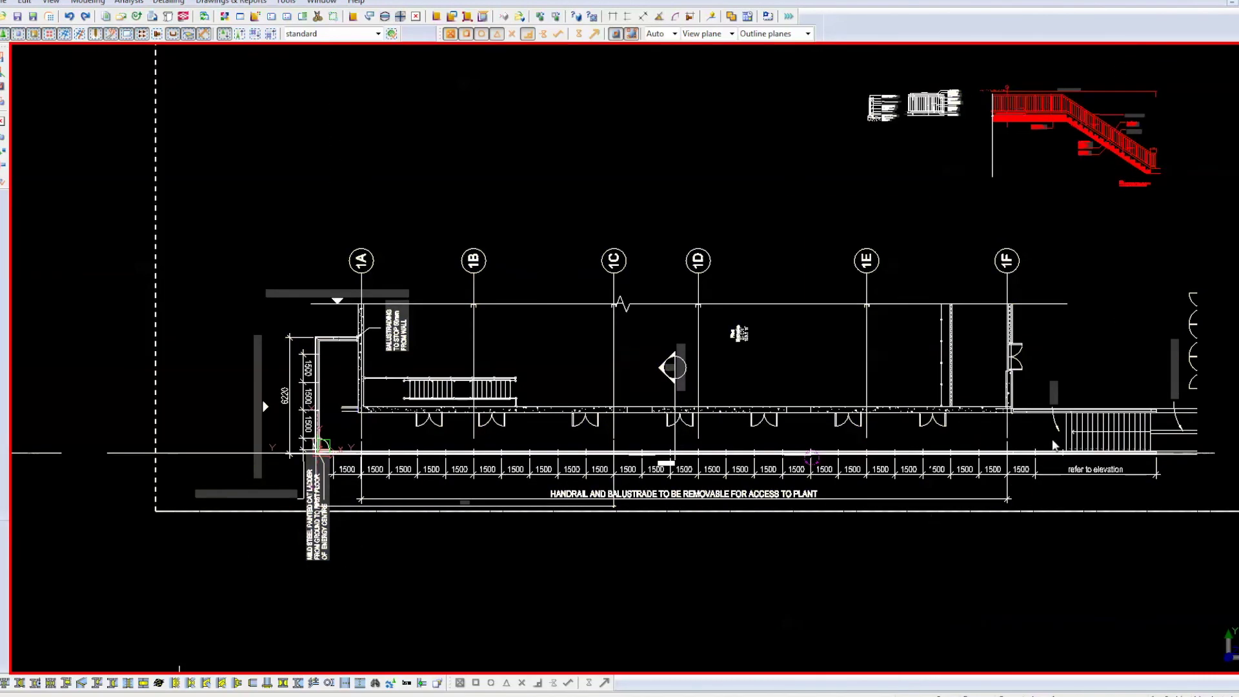